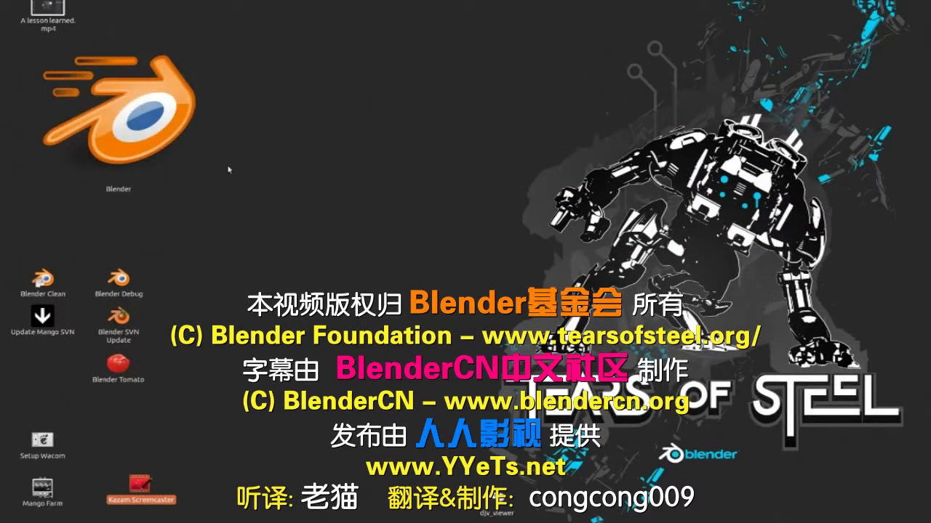
- Launch Blender 2.63, dismiss the splash screen, orbit the default cube and open the File menu
mouse_move(227, 165)
left_mouse_down()
mouse_move(355, 334)
mouse_move(525, 463)
left_mouse_up()
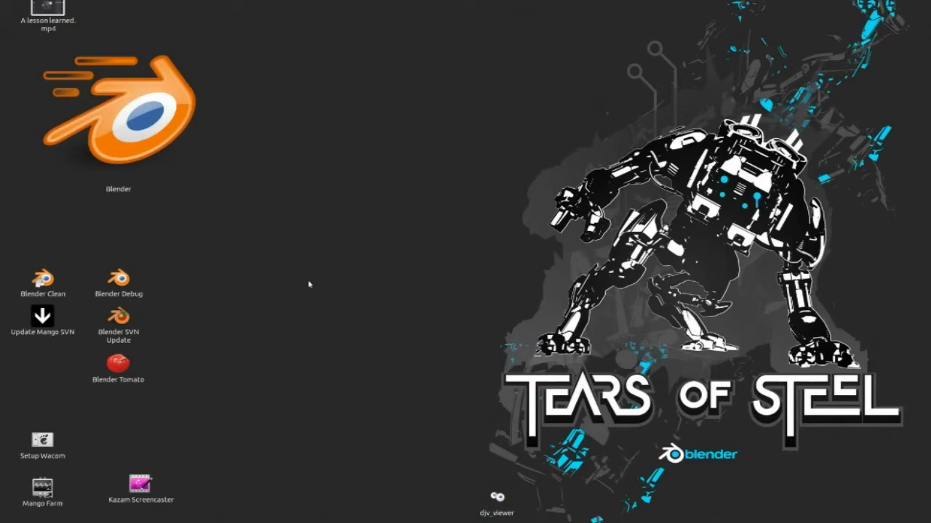
double_click(159, 129)
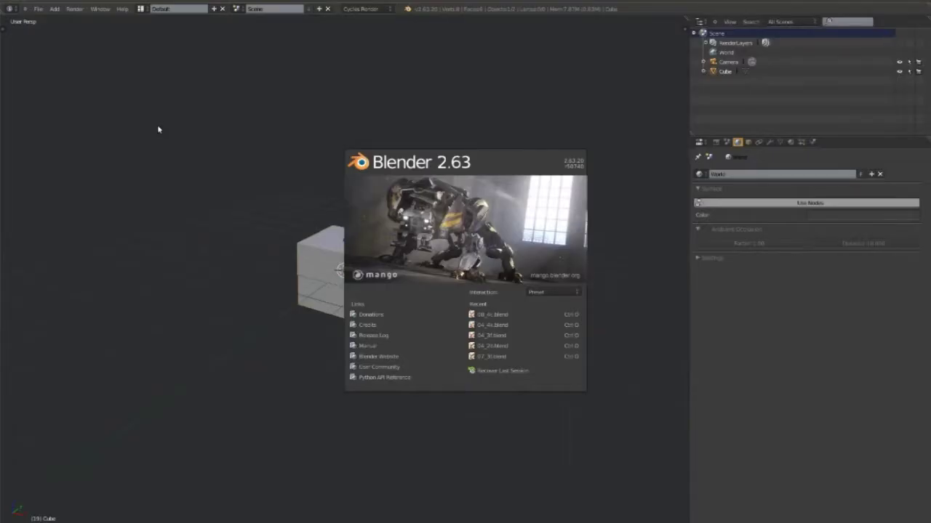
left_click(158, 129)
mouse_move(276, 257)
middle_mouse_down()
mouse_move(214, 257)
mouse_move(244, 270)
middle_mouse_up()
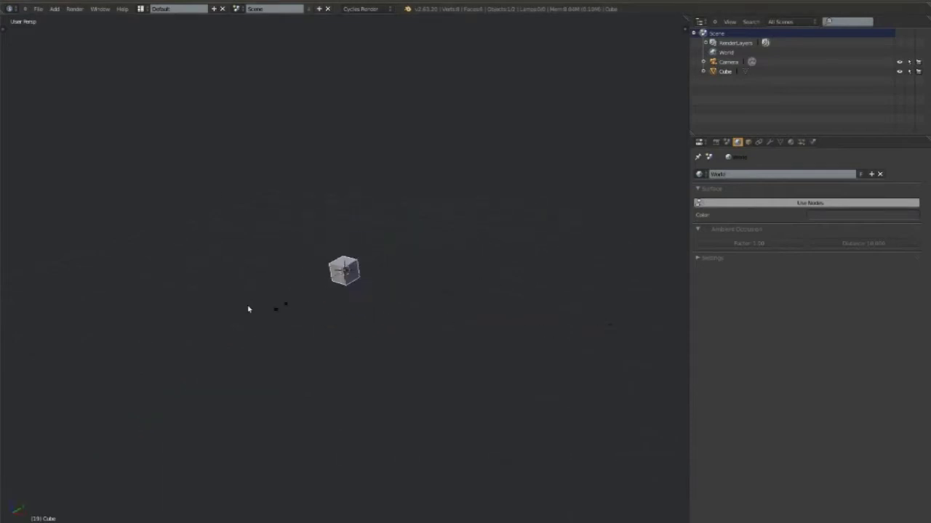
left_click(37, 9)
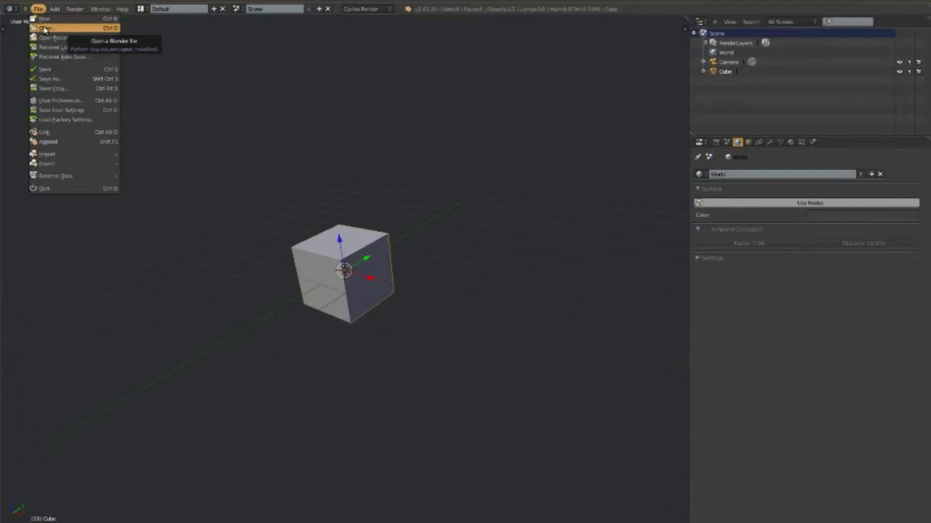
- Open city.blend from the /mango/pro/models/envs/city/ folder
left_click(44, 28)
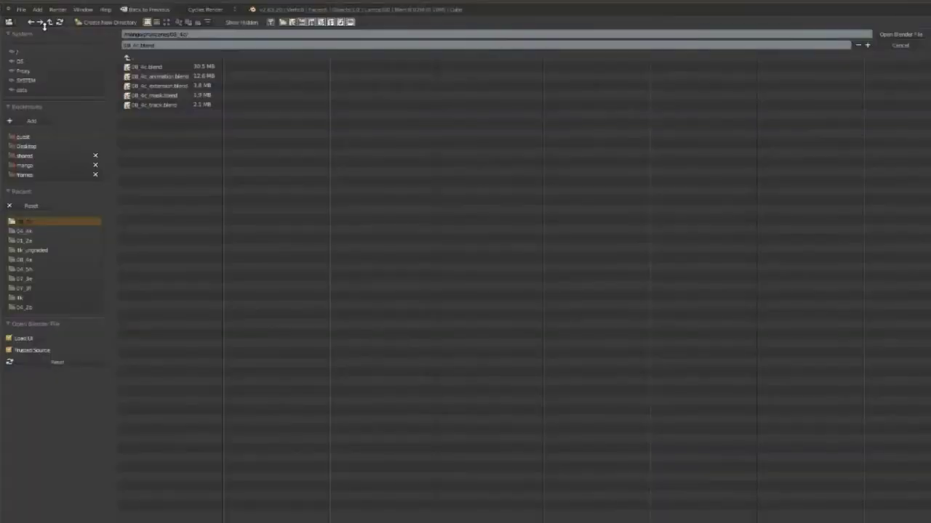
left_click(144, 58)
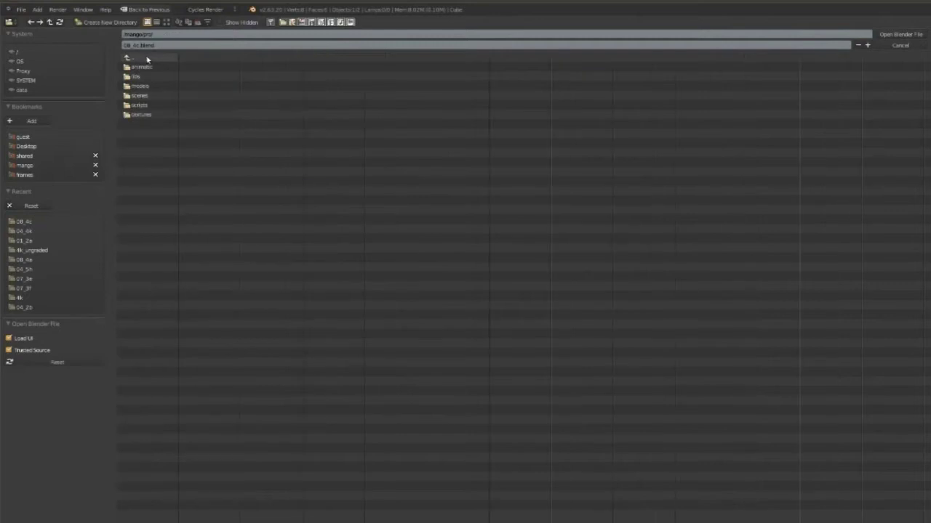
left_click(147, 60)
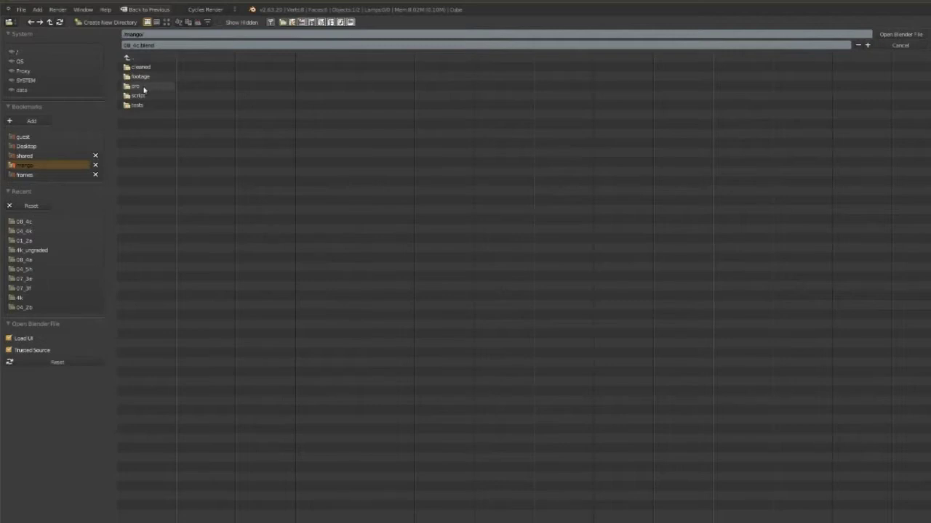
left_click(141, 87)
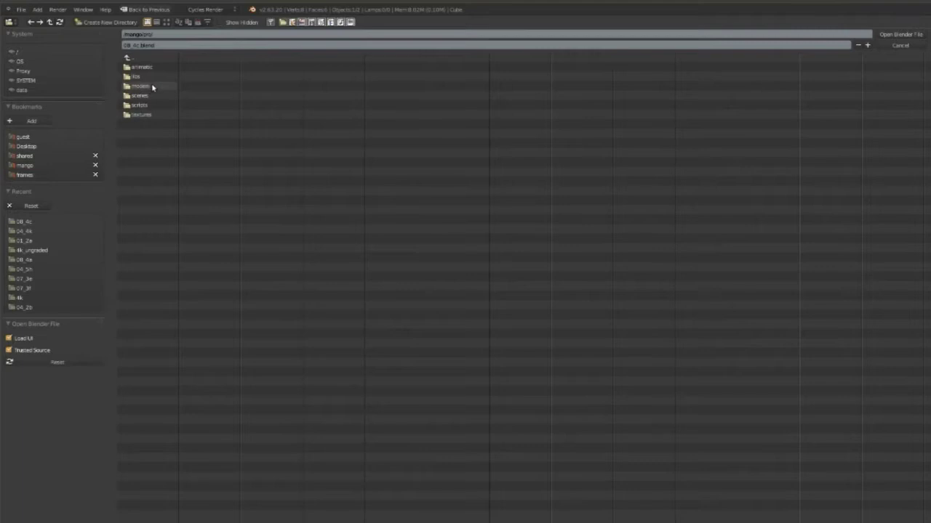
left_click(142, 86)
left_click(157, 78)
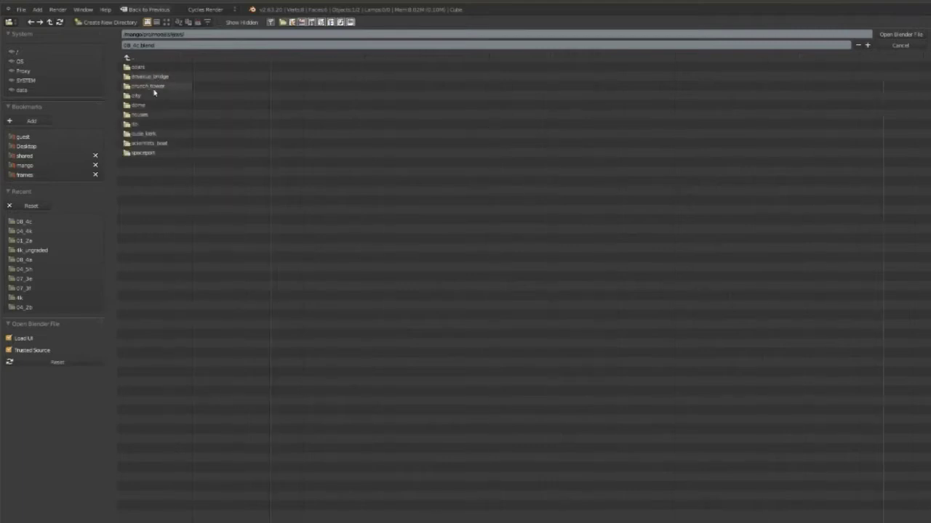
left_click(154, 89)
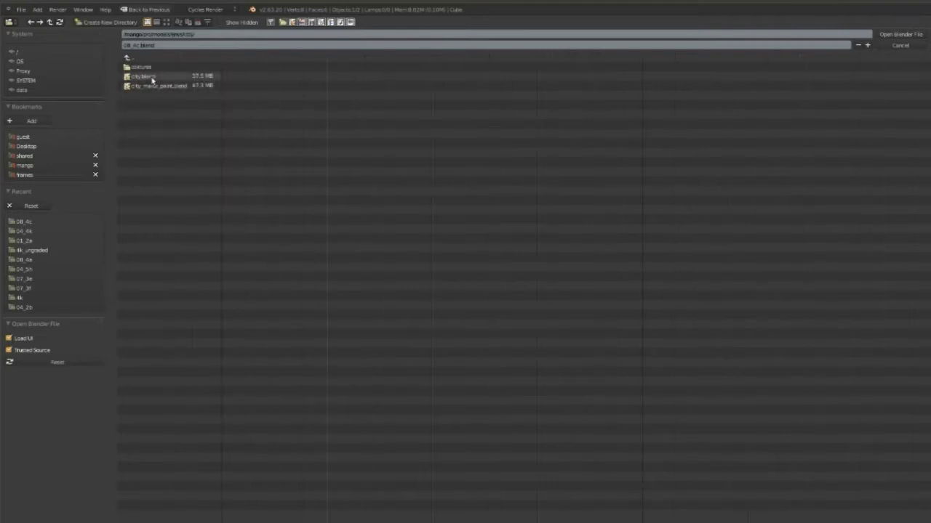
double_click(152, 77)
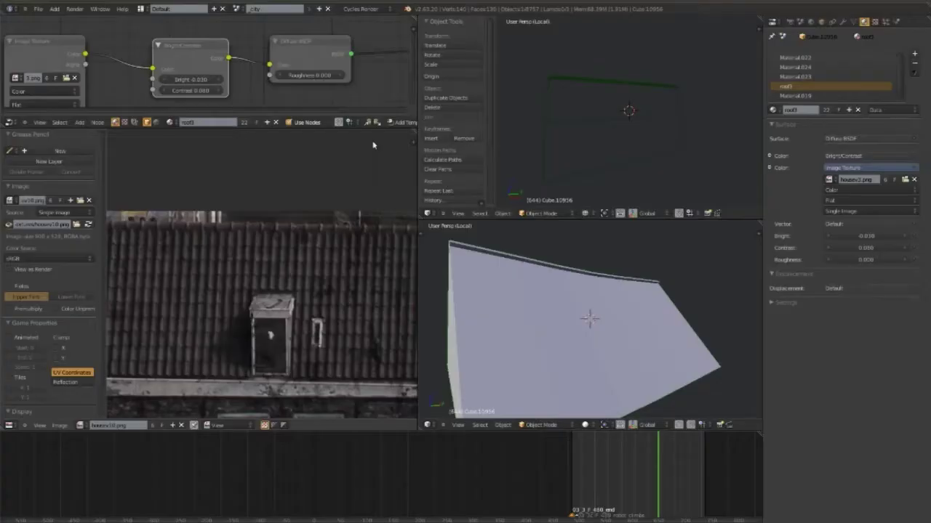
- Widen the 3D view, leave local view to show the whole city, and maximize the view
mouse_move(592, 288)
middle_mouse_down()
mouse_move(594, 295)
mouse_move(545, 289)
mouse_move(563, 317)
mouse_move(536, 305)
middle_mouse_up()
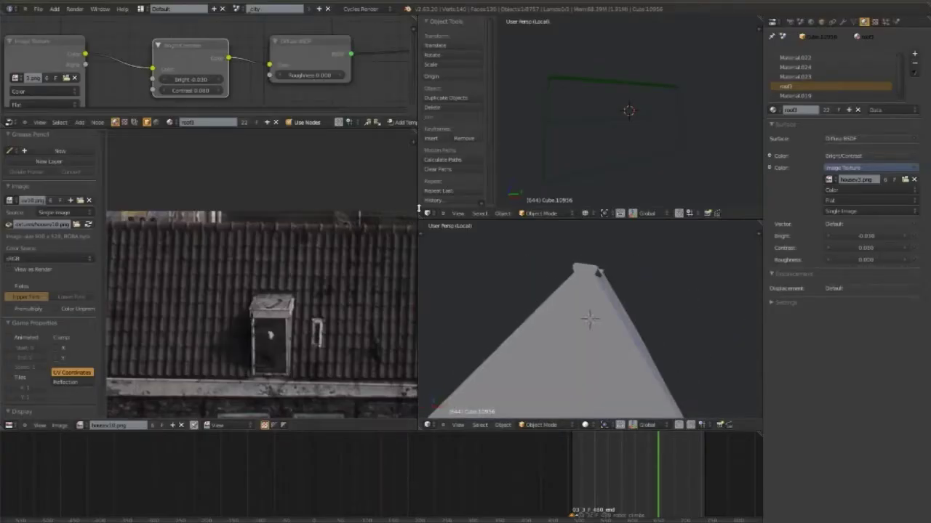
left_click_drag(419, 210, 245, 210)
mouse_move(446, 312)
middle_mouse_down()
mouse_move(465, 301)
mouse_move(525, 318)
mouse_move(466, 304)
middle_mouse_up()
key("KP_Divide")
scroll(525, 318, "down", 5)
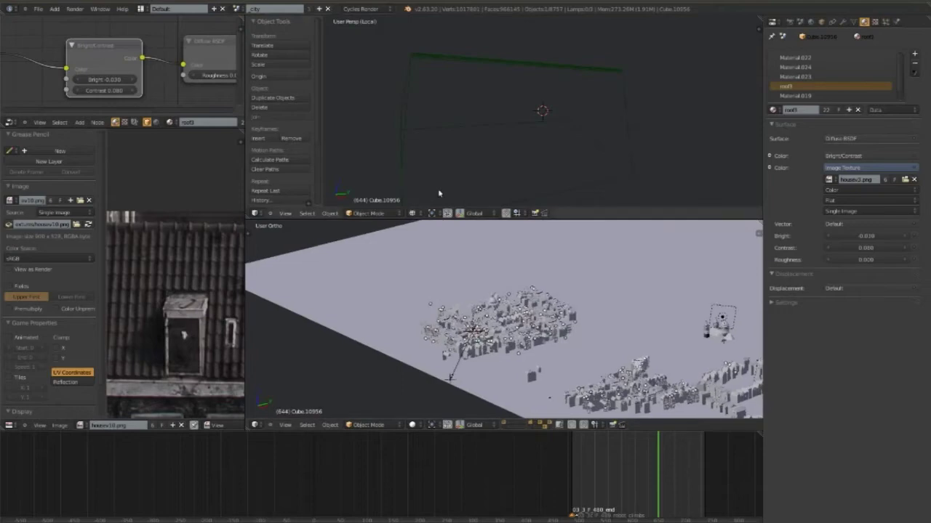
key("ctrl+Up")
- Center the city in top view with wireframe shading and select the lamp
mouse_move(598, 269)
middle_mouse_down()
mouse_move(597, 299)
mouse_move(528, 314)
middle_mouse_up()
key("KP_7")
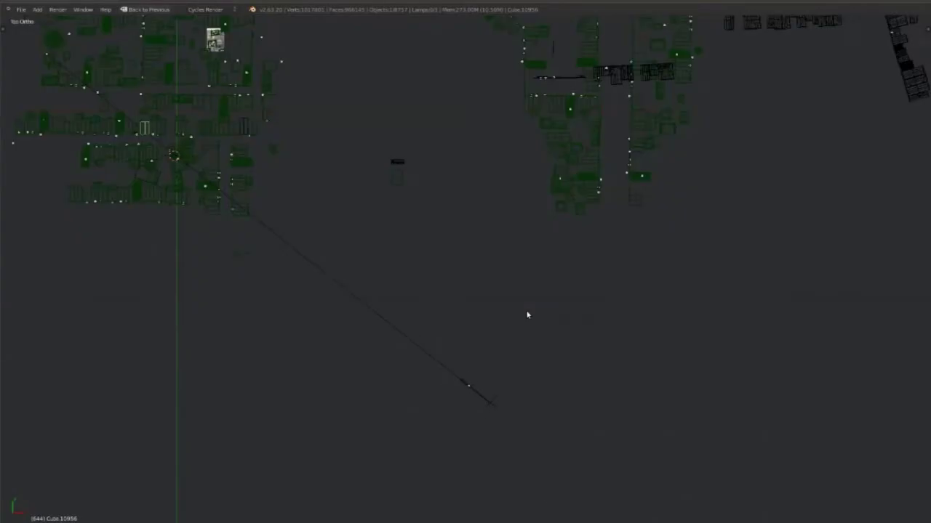
mouse_move(330, 167)
middle_mouse_down("shift")
mouse_move(403, 311)
mouse_move(461, 322)
mouse_move(467, 268)
mouse_move(502, 272)
mouse_move(519, 185)
middle_mouse_up("shift")
key("z")
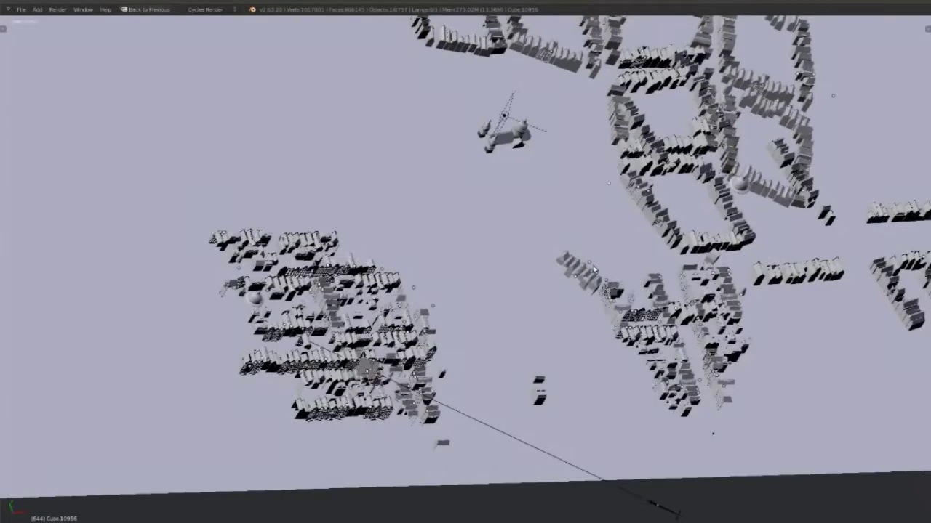
mouse_move(593, 270)
middle_mouse_down()
mouse_move(620, 227)
mouse_move(550, 196)
mouse_move(530, 181)
mouse_move(528, 160)
mouse_move(398, 390)
mouse_move(496, 318)
mouse_move(426, 332)
mouse_move(455, 332)
middle_mouse_up()
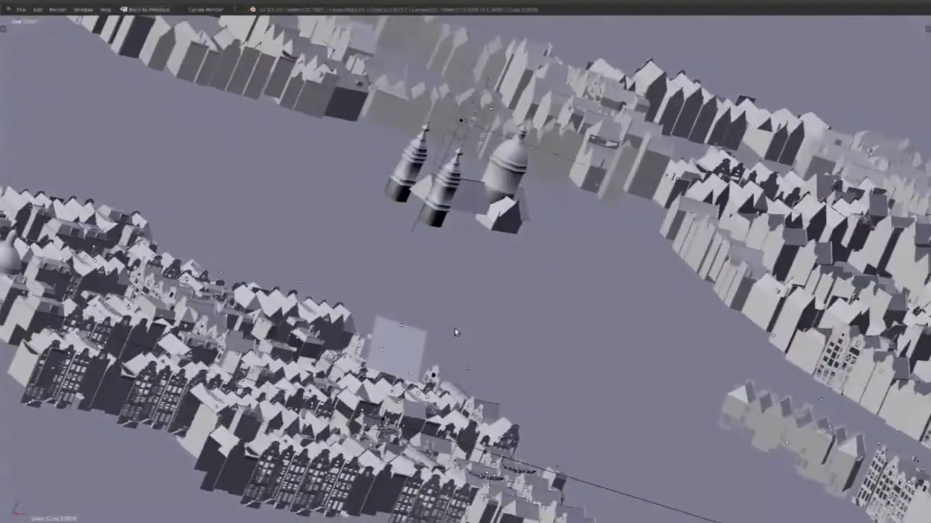
key("KP_7")
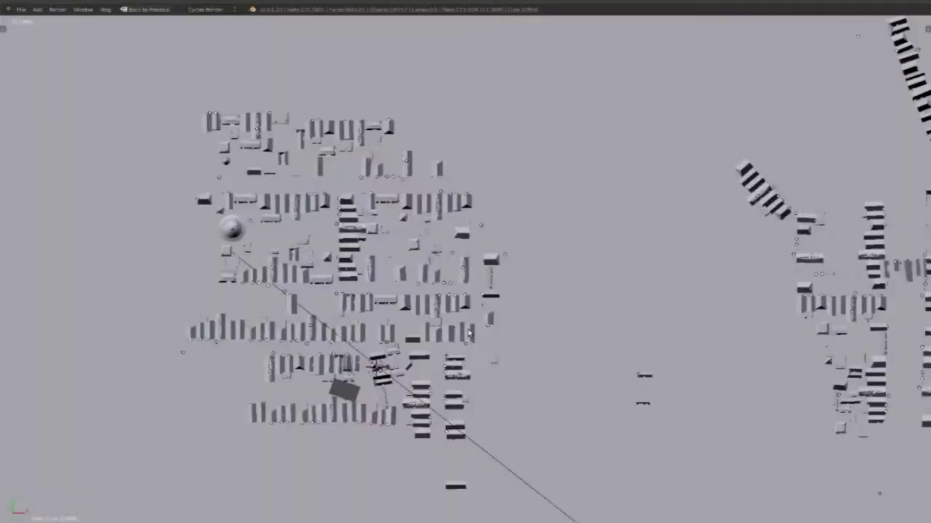
key("z")
scroll(516, 328, "down", 4)
right_click(572, 151)
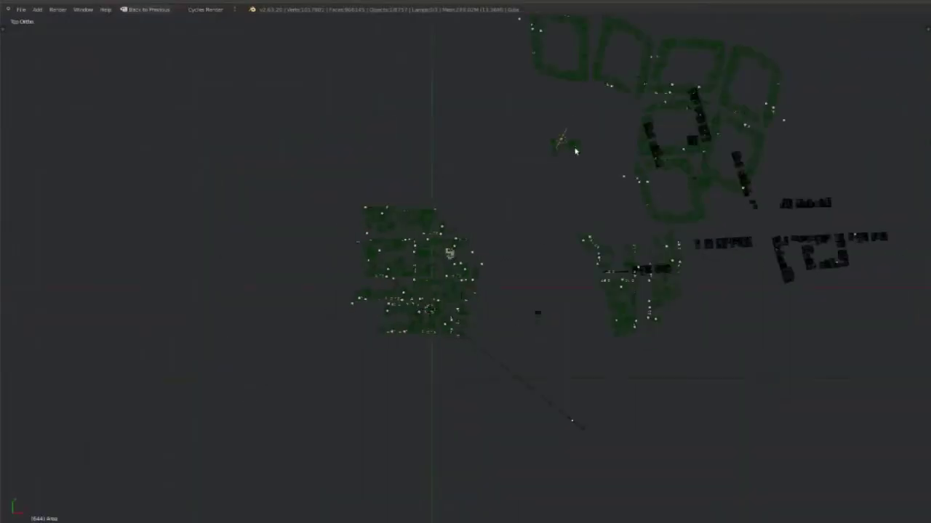
- Delete the lamp and save the scene to the Desktop as 'city3d'
key("x")
left_click(567, 153)
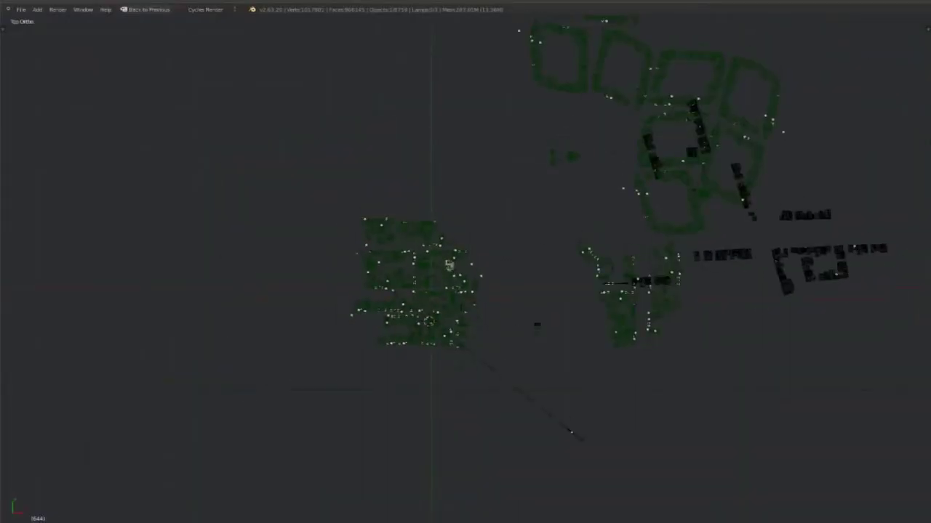
left_click(20, 10)
left_click(35, 78)
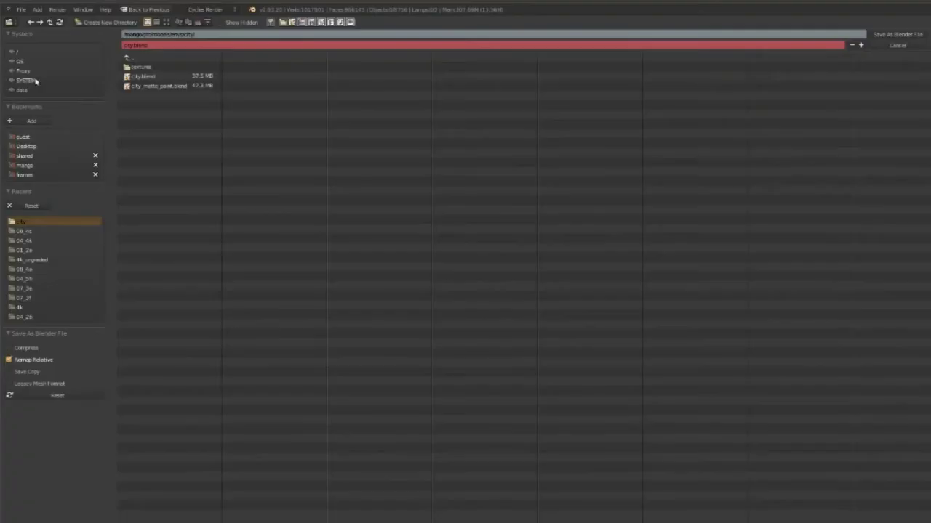
left_click(49, 147)
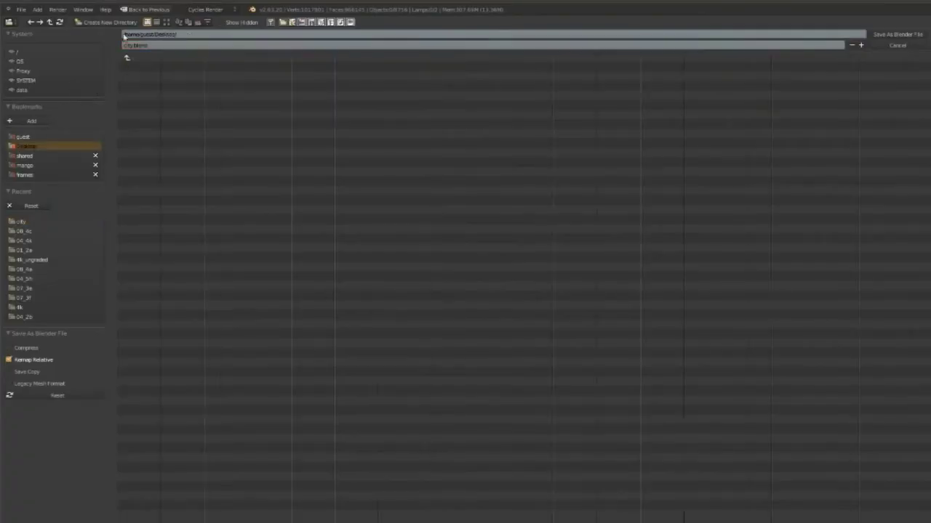
type("city")
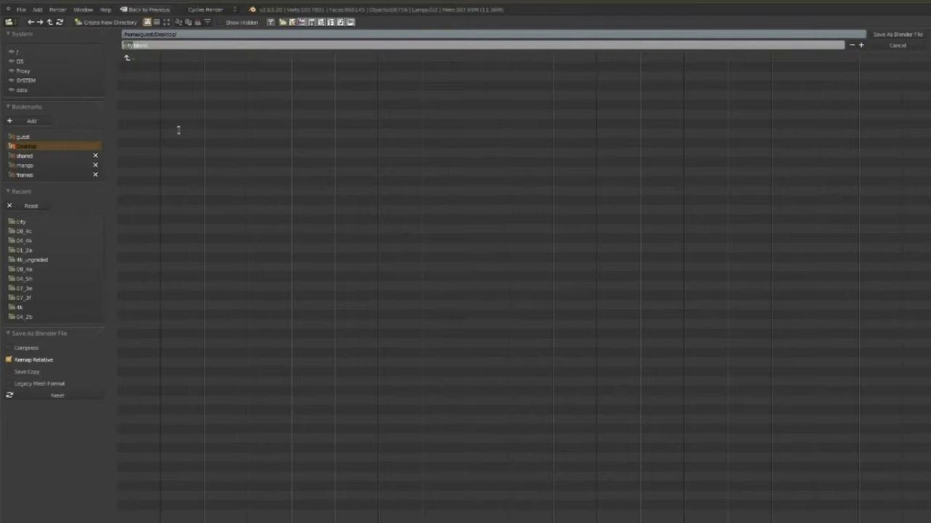
type("3d")
key("Return")
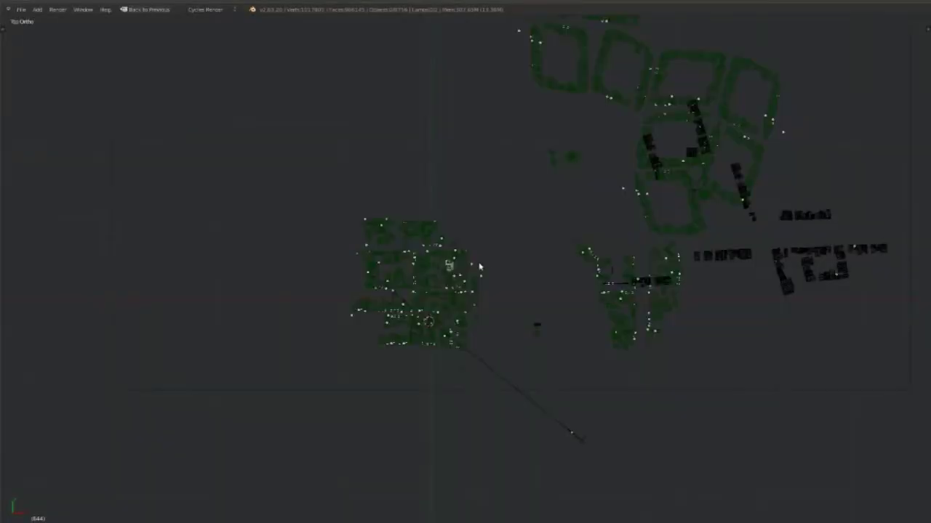
- Delete the HLP_camera_control helper object
right_click(583, 438)
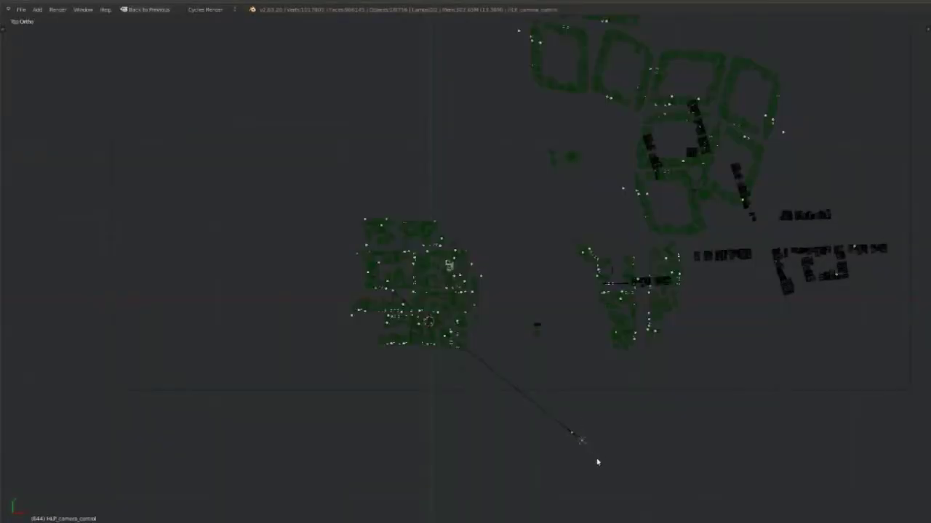
key("x")
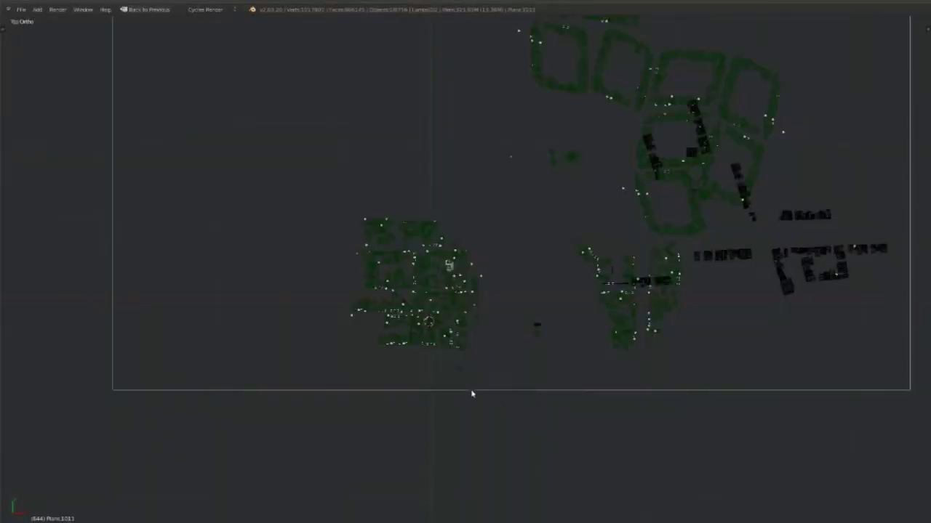
key("x")
left_click(465, 393)
middle_click_drag(616, 353, 594, 409, "shift")
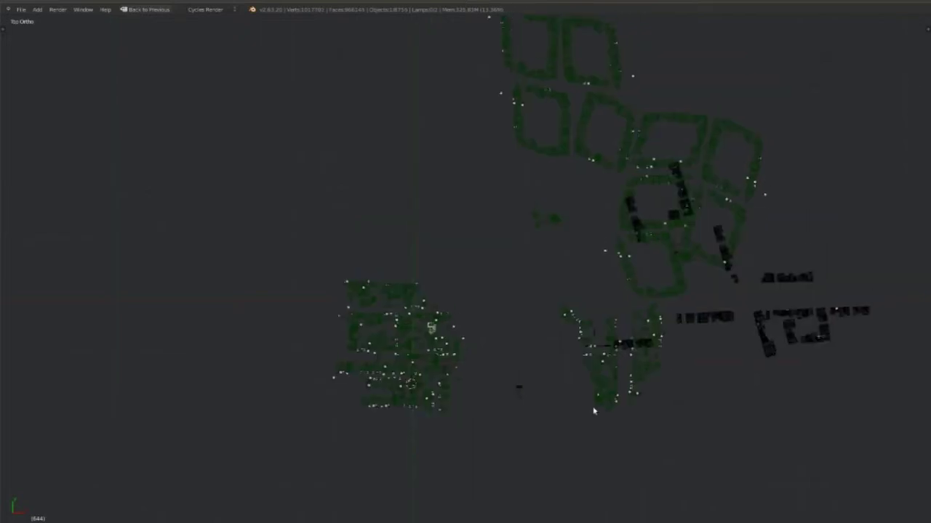
- Move Circle.424 into the lower-left building cluster
right_click(546, 218)
key("g")
left_click(348, 368)
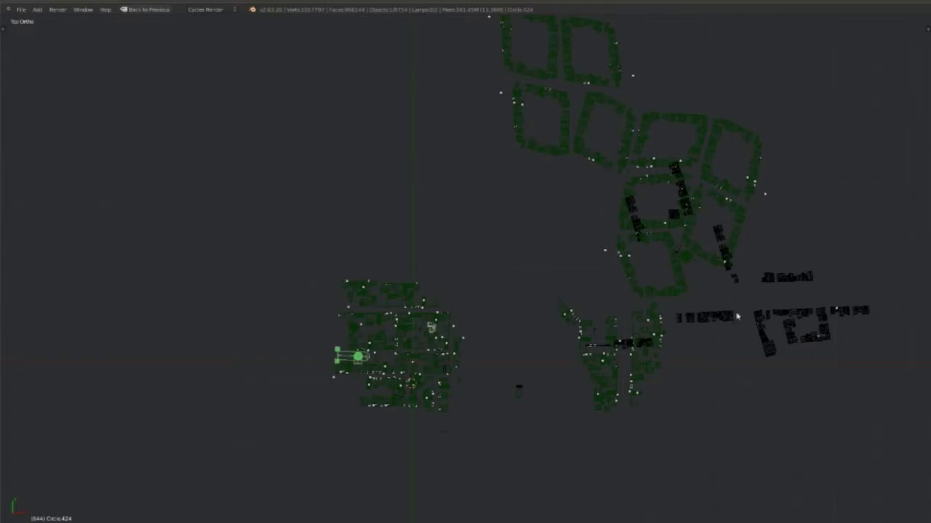
middle_click_drag(436, 359, 589, 332)
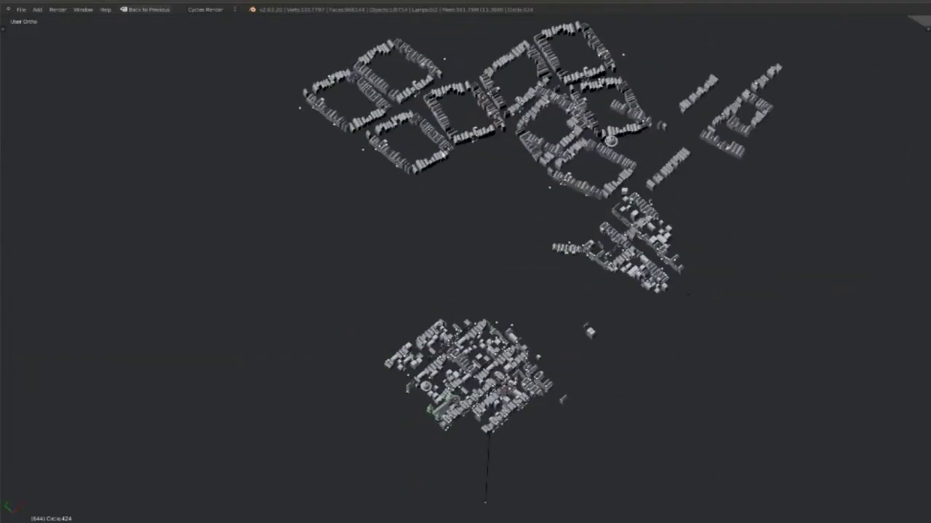
- Box-select the upper-left ring of buildings, move it onto the lower-left cluster and scale it up
right_click(433, 166)
key("KP_7")
key("b")
left_click_drag(506, 78, 567, 166)
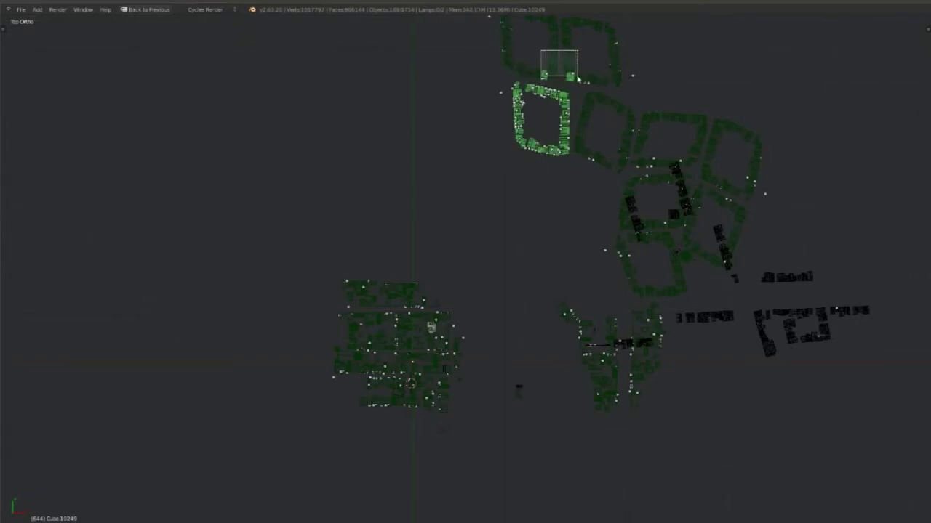
key("g")
key("s")
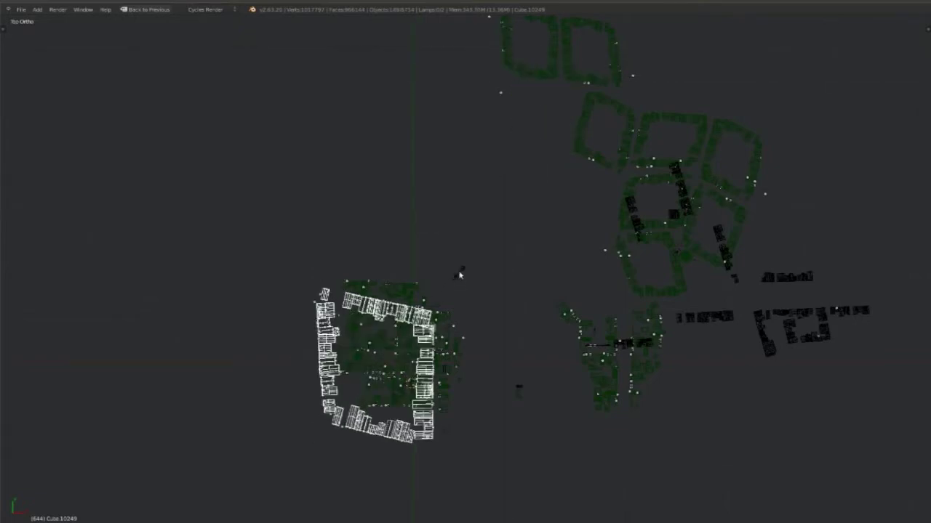
left_click(488, 279)
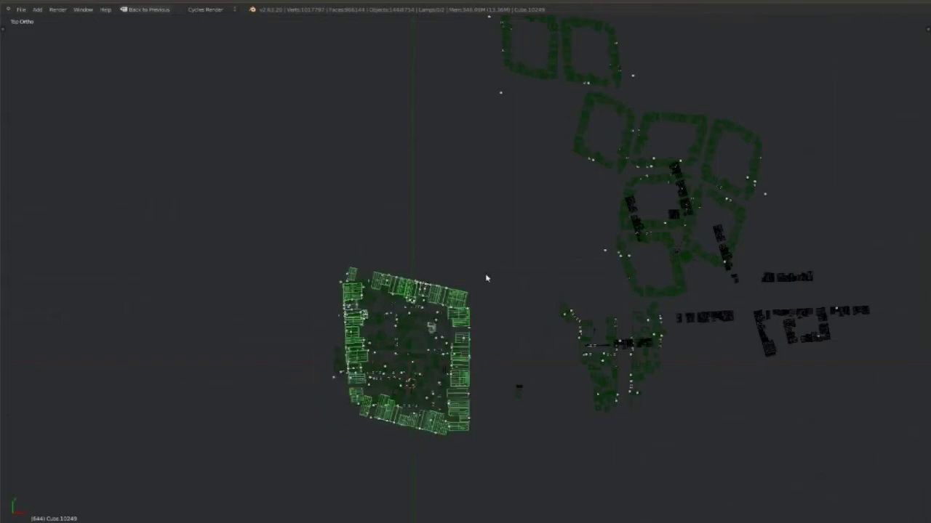
- Check the city in solid shading, return to wireframe top view, and bring up the Add Mesh menu
key("z")
middle_click_drag(487, 353, 525, 383)
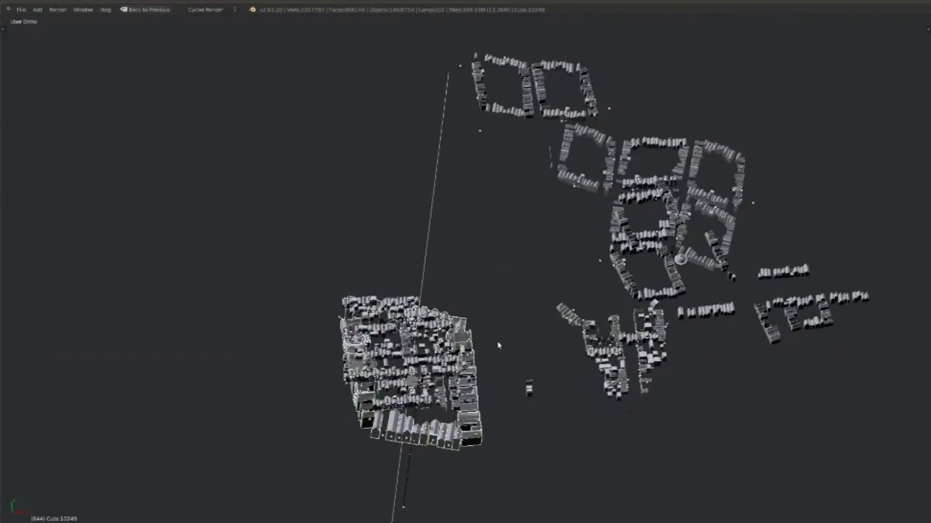
scroll(486, 370, "up", 4)
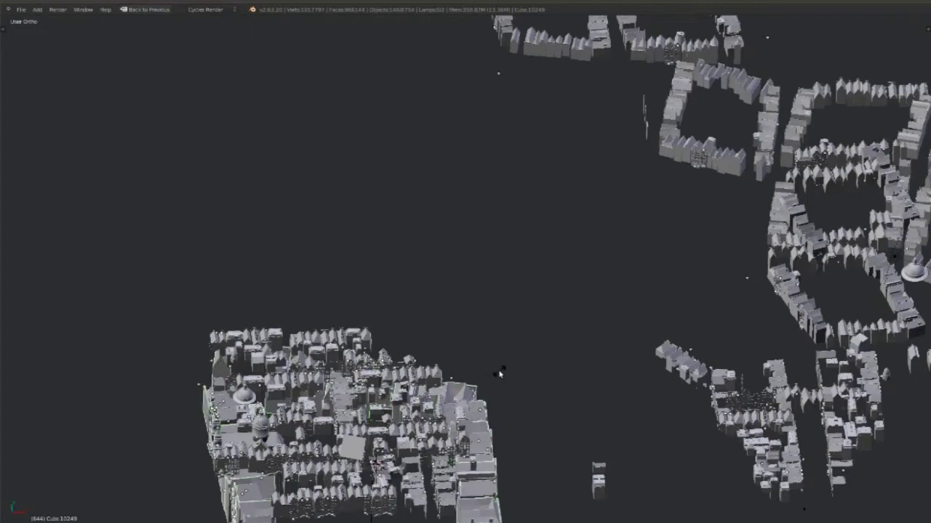
mouse_move(487, 375)
middle_mouse_down()
mouse_move(518, 294)
mouse_move(405, 378)
middle_mouse_up()
key("z")
key("KP_7")
scroll(393, 367, "down", 4)
key("shift+a")
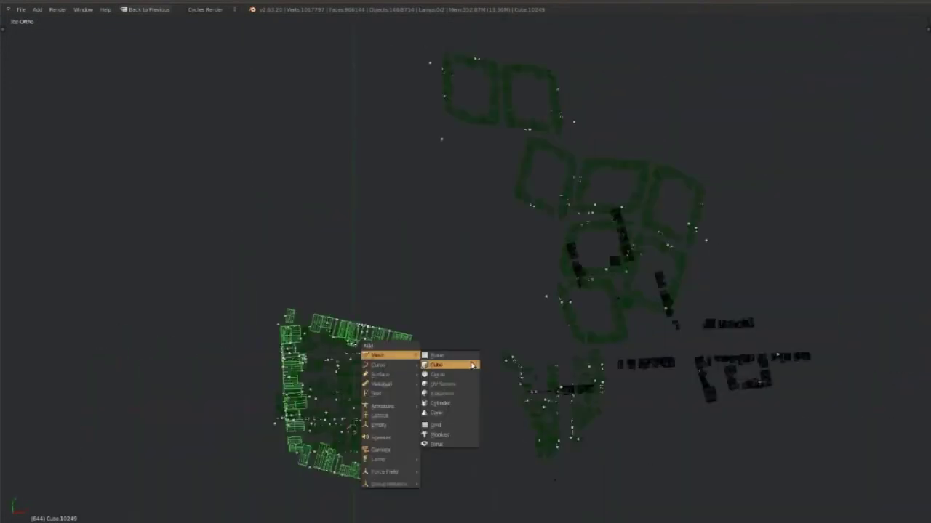
- Add a cylinder and set its Vertices to 6 for a hexagonal prism
left_click(469, 402)
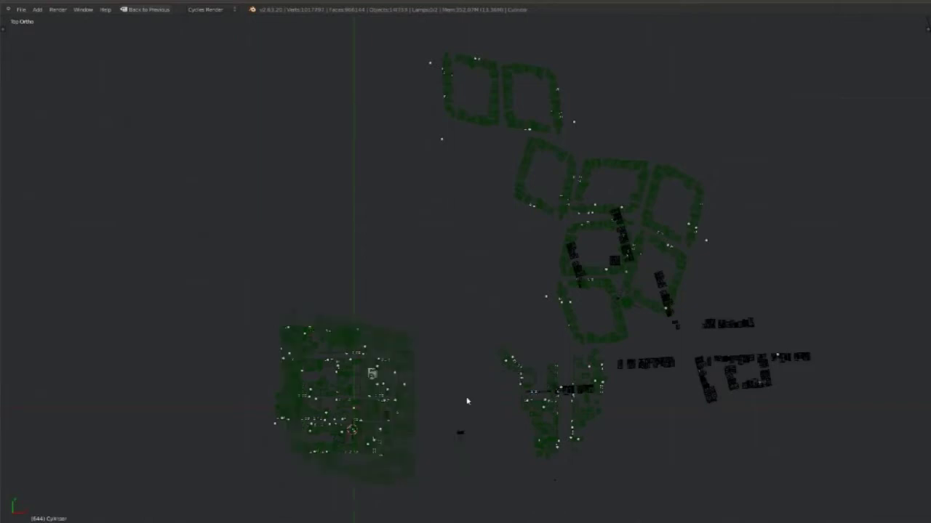
mouse_move(468, 401)
middle_mouse_down()
mouse_move(446, 277)
mouse_move(457, 262)
middle_mouse_up()
key("KP_Decimal")
scroll(458, 262, "down", 2)
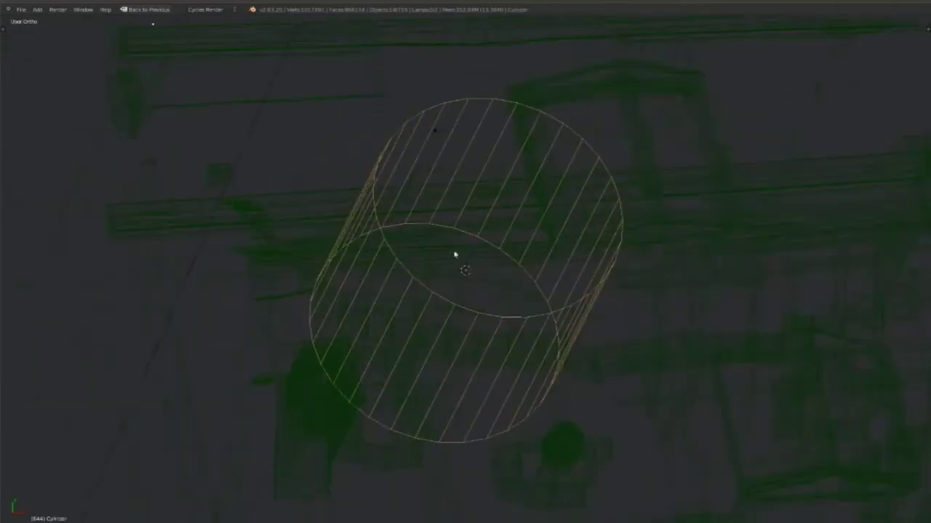
key("t")
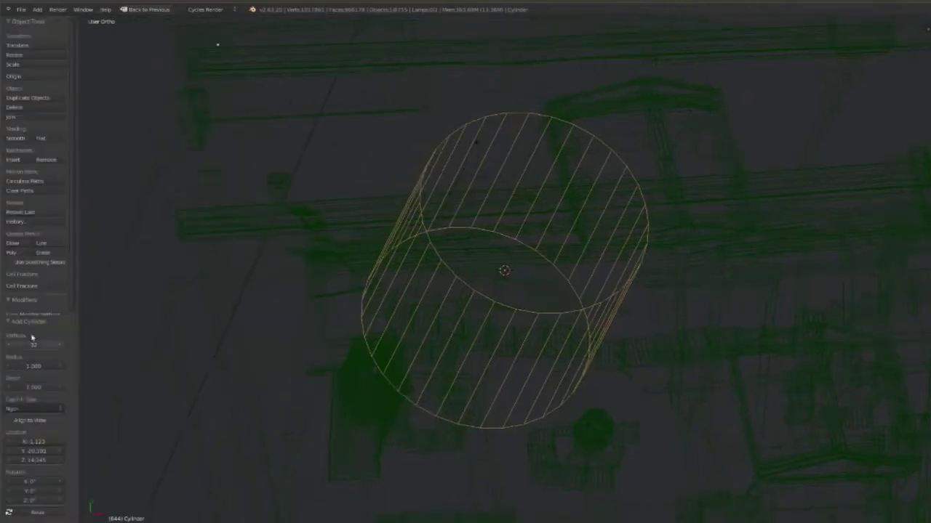
left_click(44, 341)
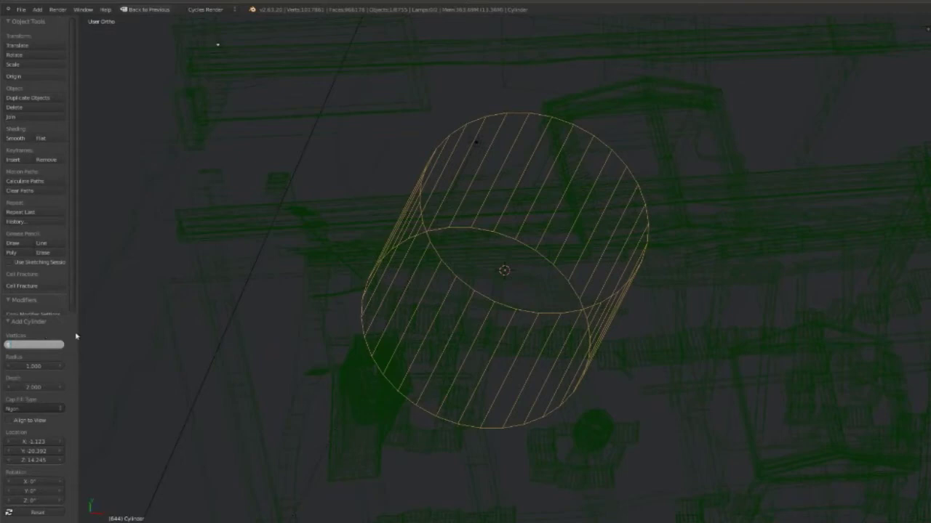
type("6")
key("Return")
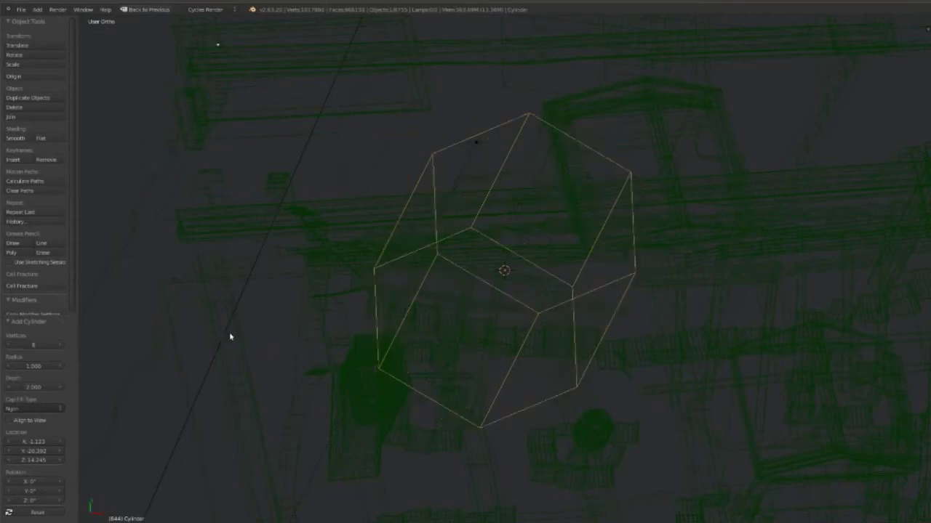
- Isolate the prism in front view and raise its bottom vertices along Z into a thin slab
key("KP_Divide")
key("z")
key("KP_1")
key("Tab")
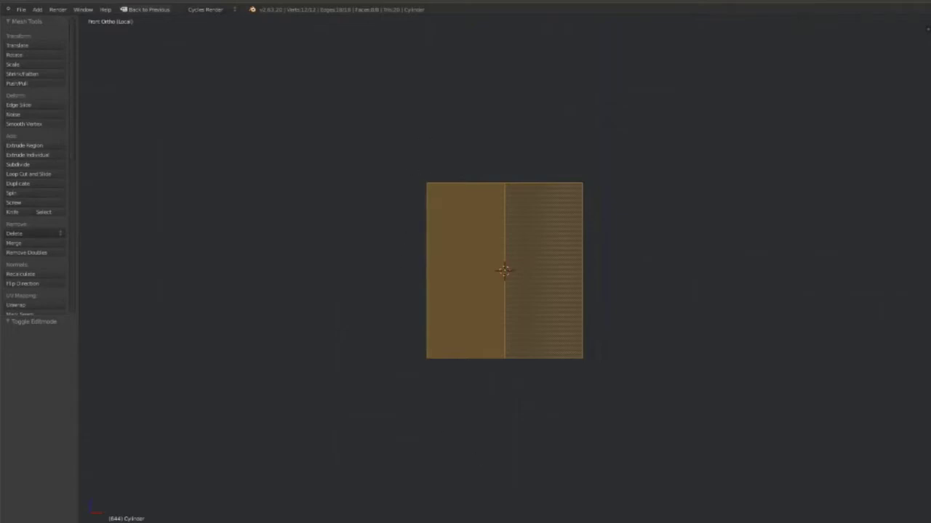
key("a")
key("b")
left_click_drag(407, 341, 505, 363)
key("g")
key("z")
left_click(515, 218)
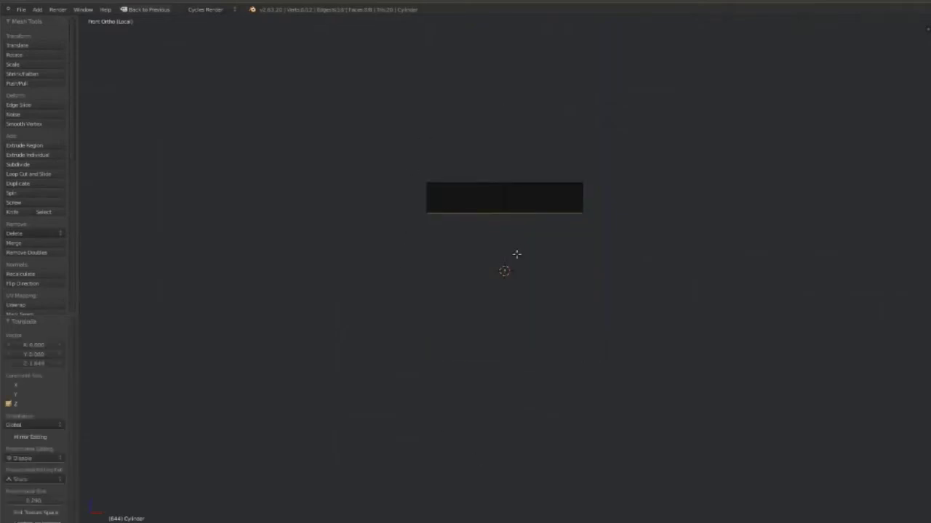
middle_click_drag(514, 253, 556, 312)
- Extrude and scale an outer flange, then extrude the bottom downward into a thick rim
key("e")
left_click(560, 311)
key("s")
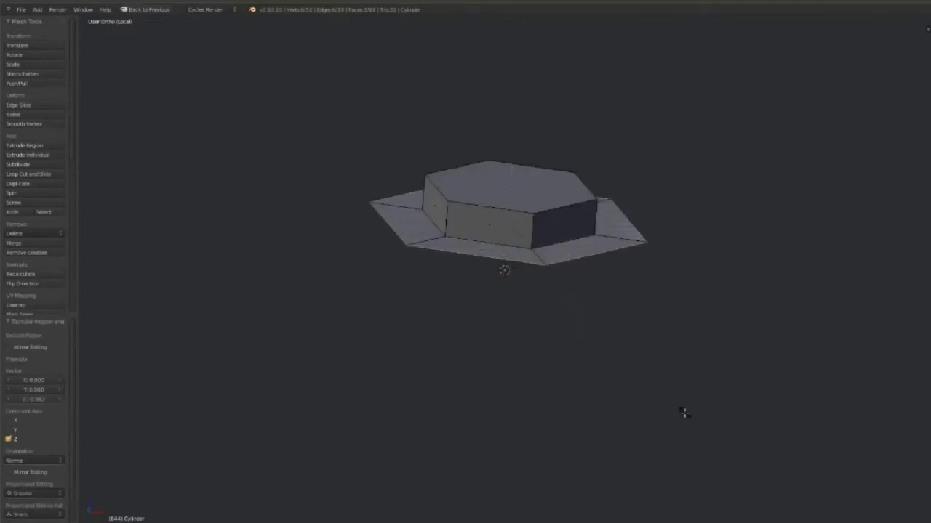
left_click(792, 465)
key("e")
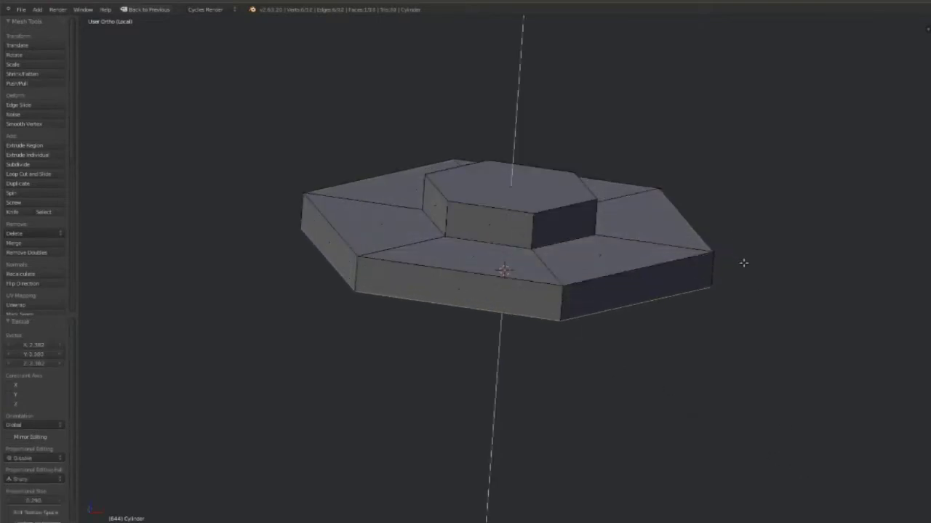
left_click(744, 264)
key("g")
key("z")
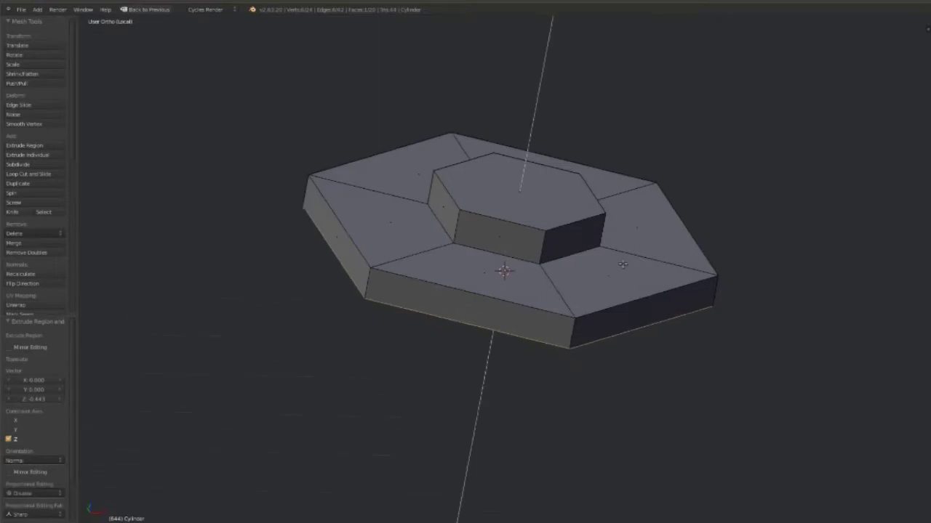
left_click(536, 320)
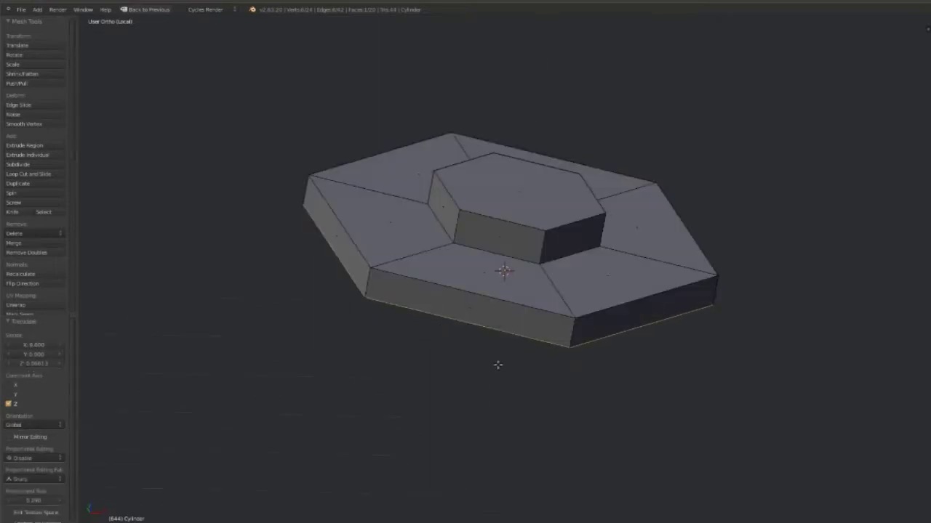
key("e")
left_click(696, 336)
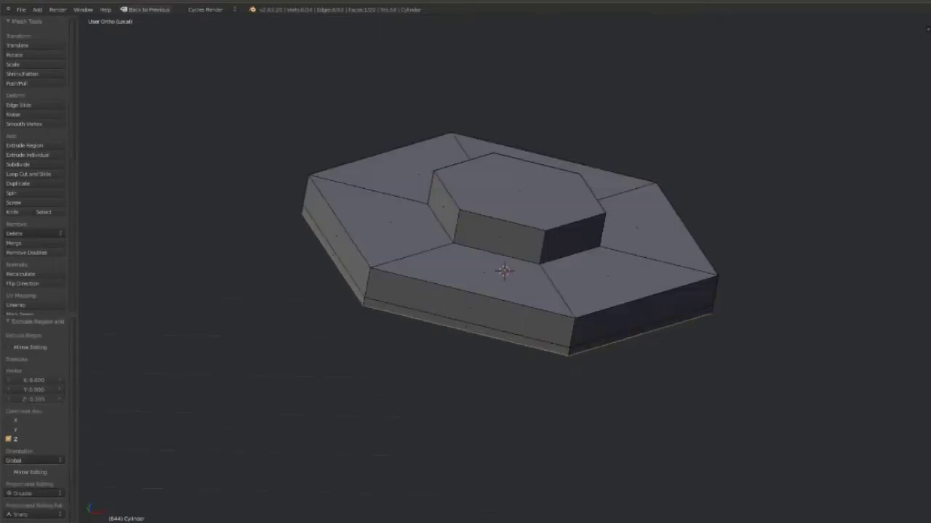
key("e")
- Select the six rim faces and extrude them outward twice as individual faces
right_click(573, 351, "alt")
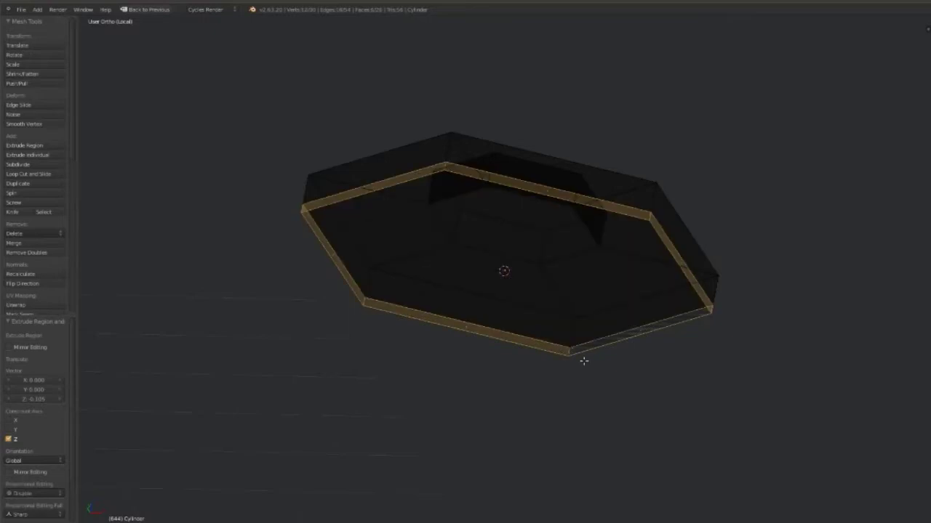
key("alt+e")
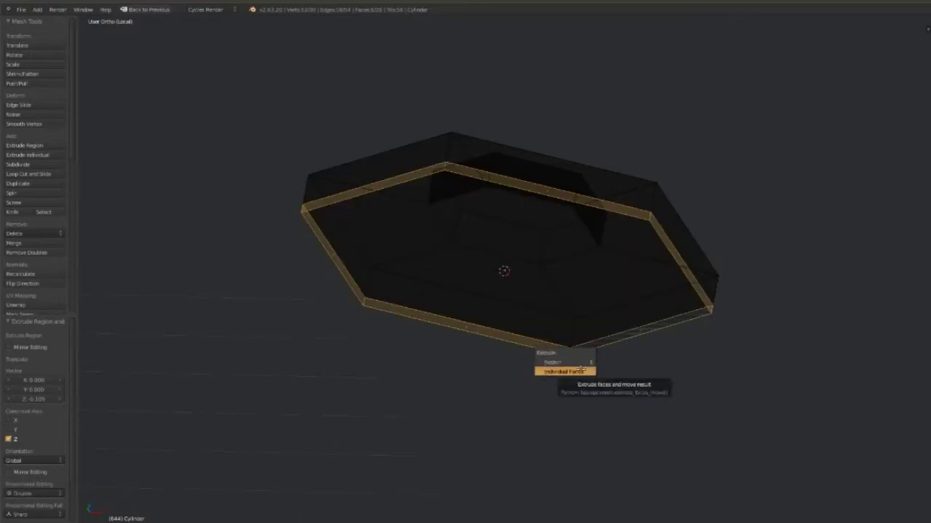
left_click(581, 371)
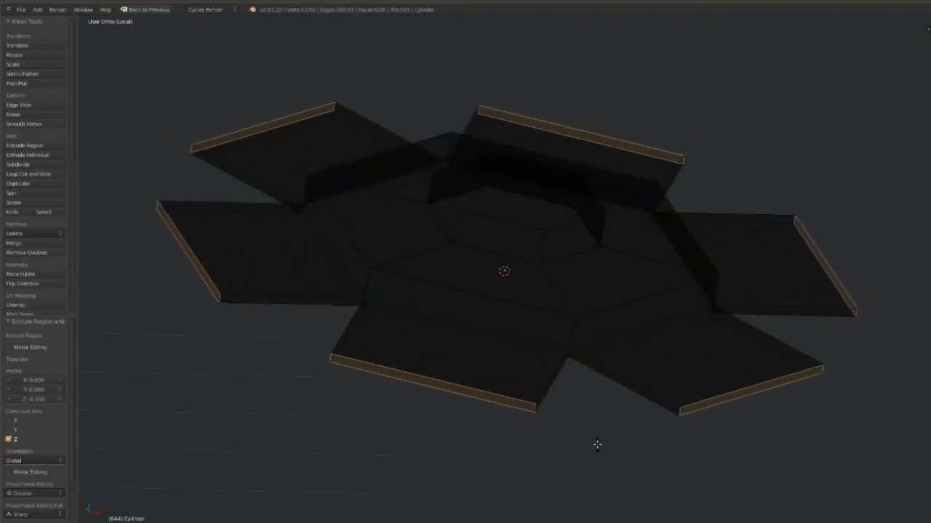
left_click(592, 420)
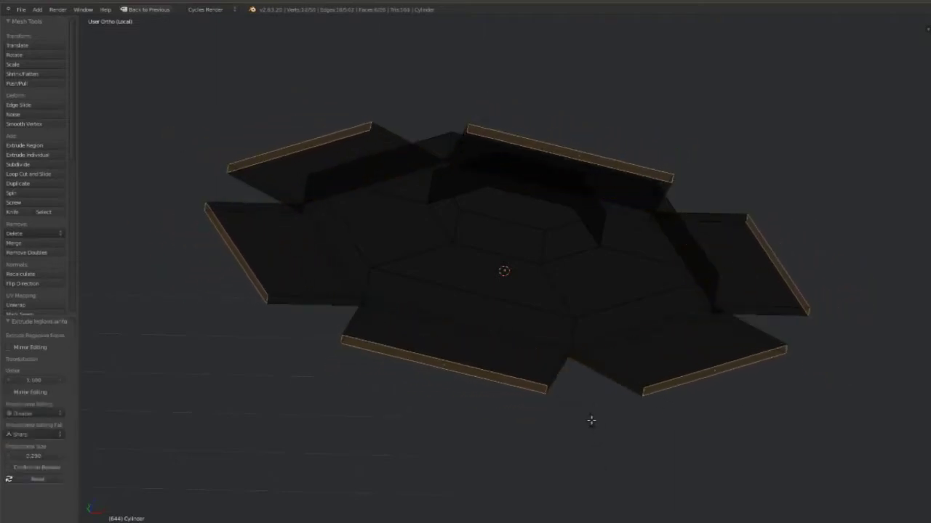
key("alt+e")
left_click(591, 420)
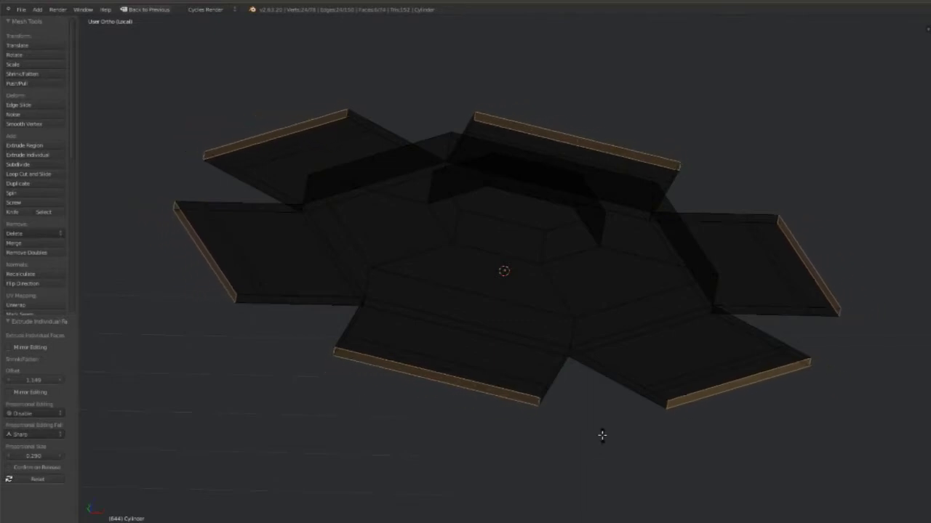
- With pivot set to Individual Origins, shrink the rim faces, extrude them into arms, and exit Edit Mode
left_click(152, 520)
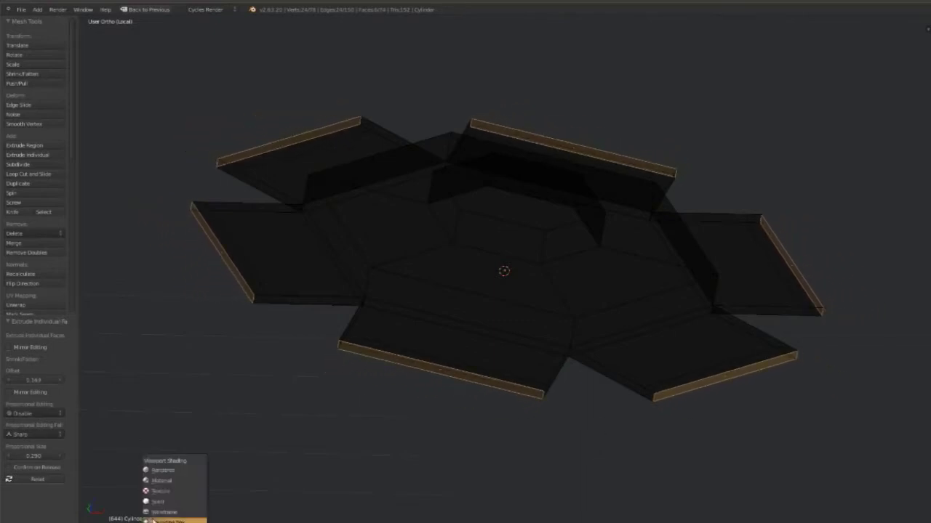
left_click(186, 520)
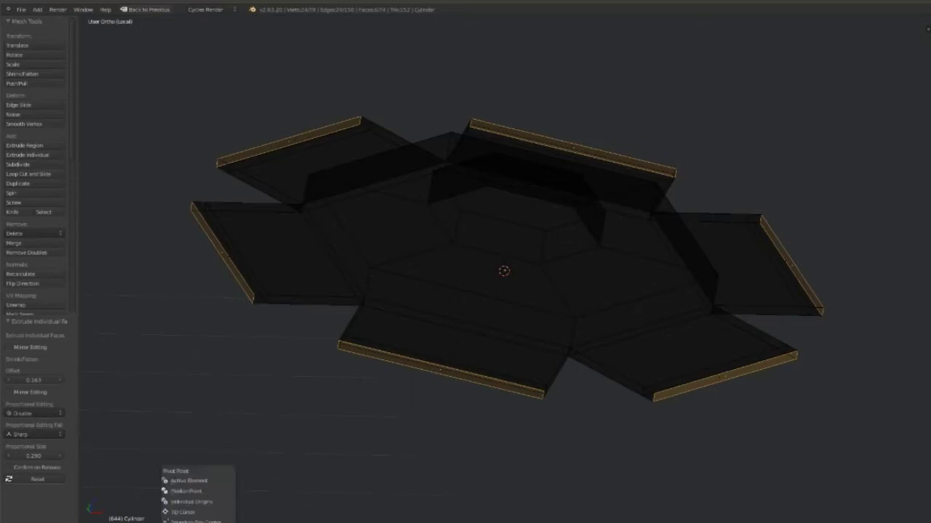
left_click(197, 501)
key("s")
left_click(564, 418)
key("alt+e")
left_click(564, 418)
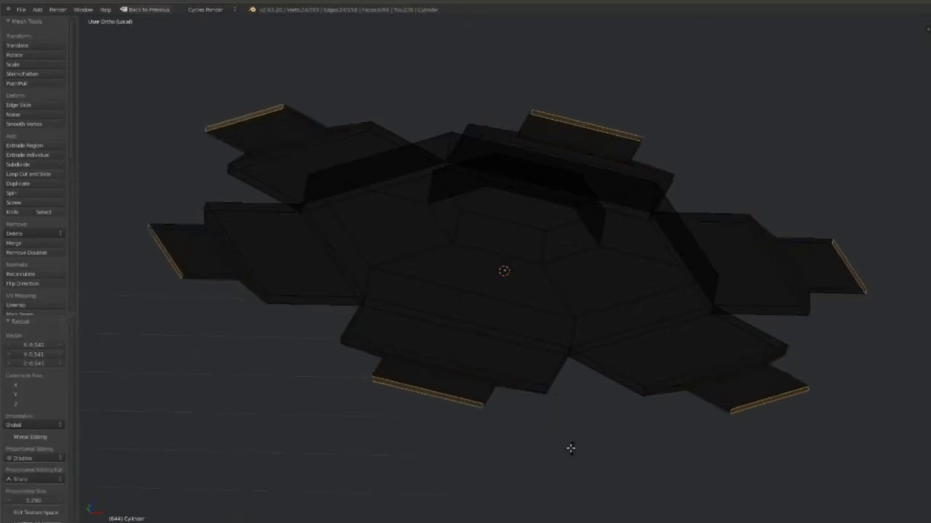
left_click(573, 452)
key("Tab")
middle_click_drag(411, 367, 447, 331)
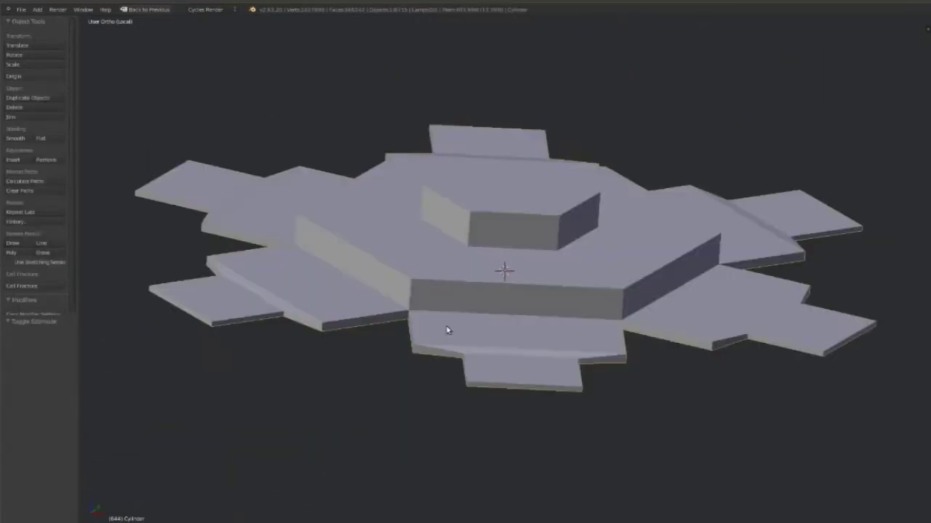
- Back in the full scene top view, scale the platform up and move it over the city
key("KP_Divide")
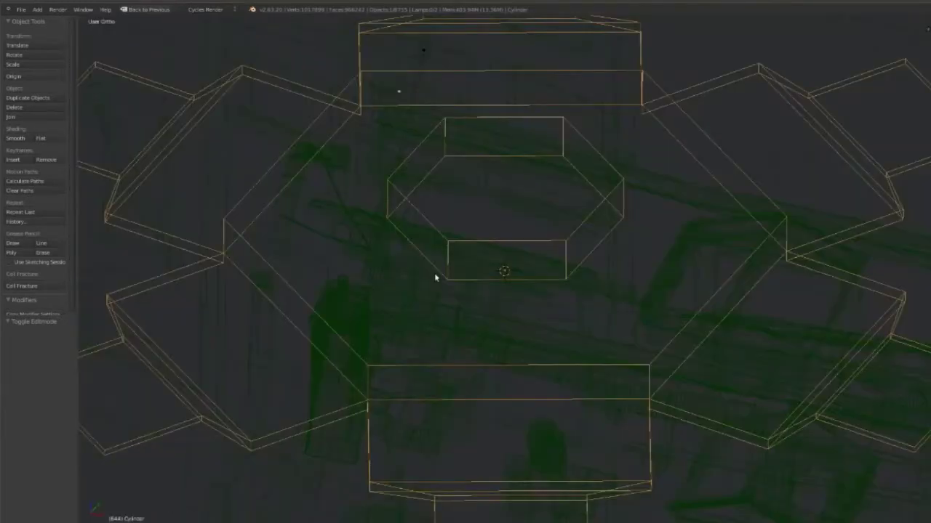
key("KP_7")
key("s")
left_click(613, 303)
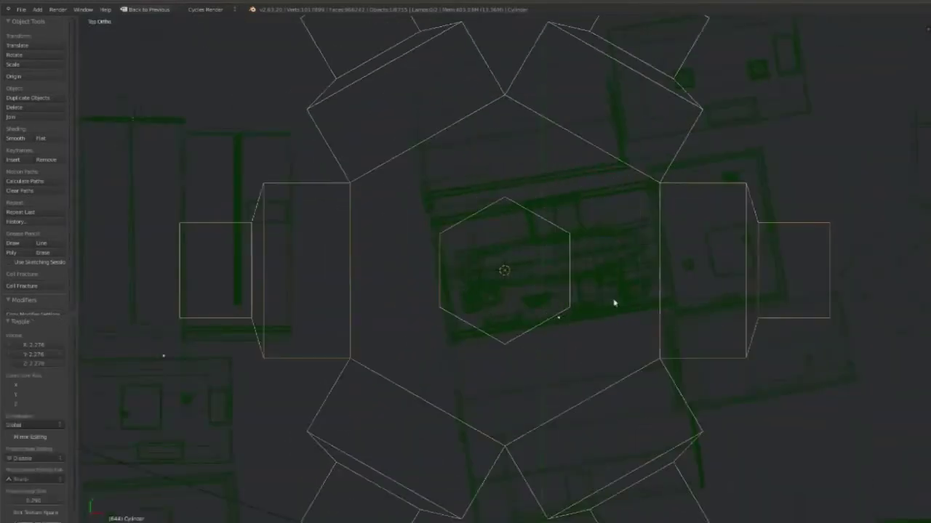
scroll(612, 303, "down", 5)
scroll(639, 328, "down", 2)
scroll(669, 349, "down", 2)
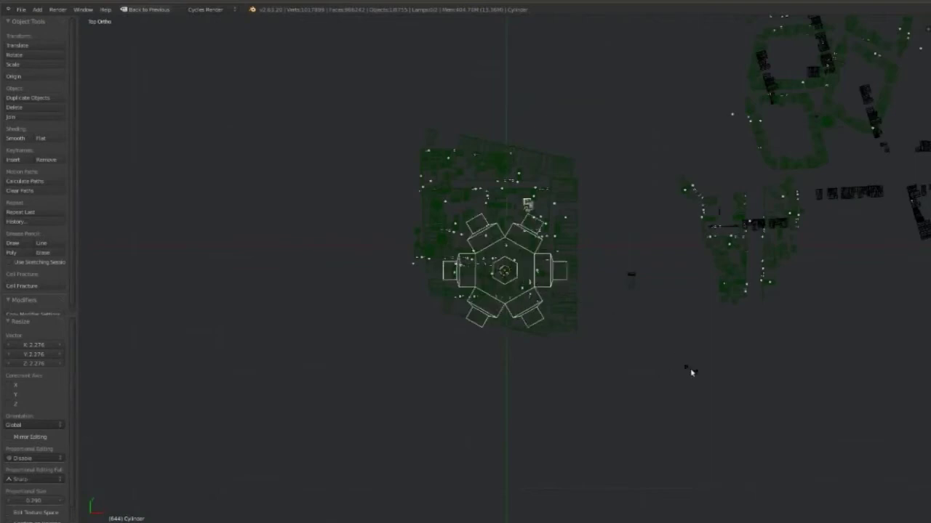
key("s")
left_click(559, 355)
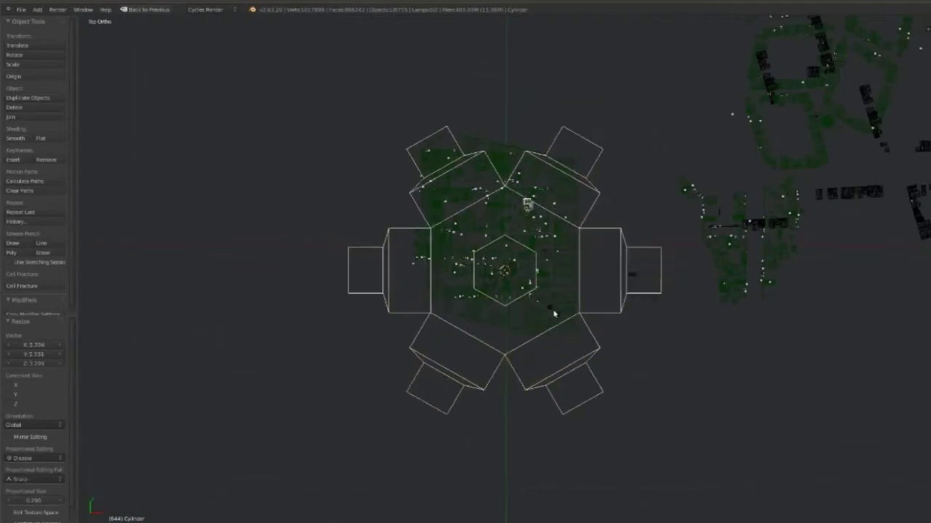
key("g")
left_click(596, 399)
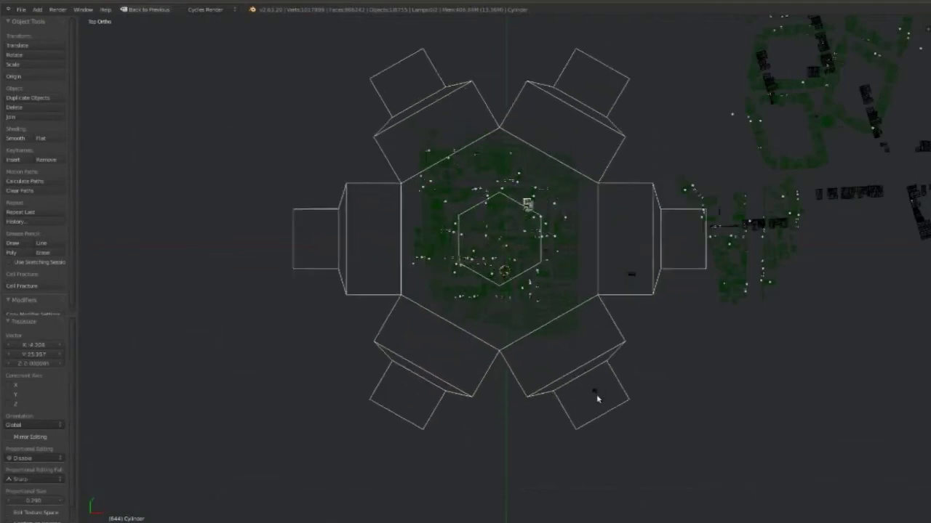
key("s")
left_click(577, 364)
- Show the platform in grey solid shading at an angle and enter Edit Mode
key("z")
middle_click_drag(578, 364, 607, 244)
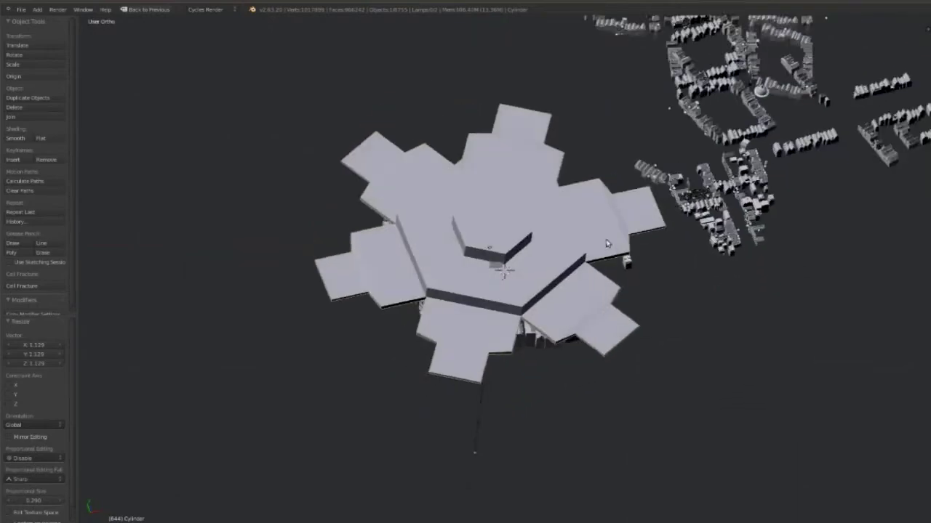
key("Tab")
key("z")
scroll(458, 248, "up", 5)
key("z")
key("shift+z")
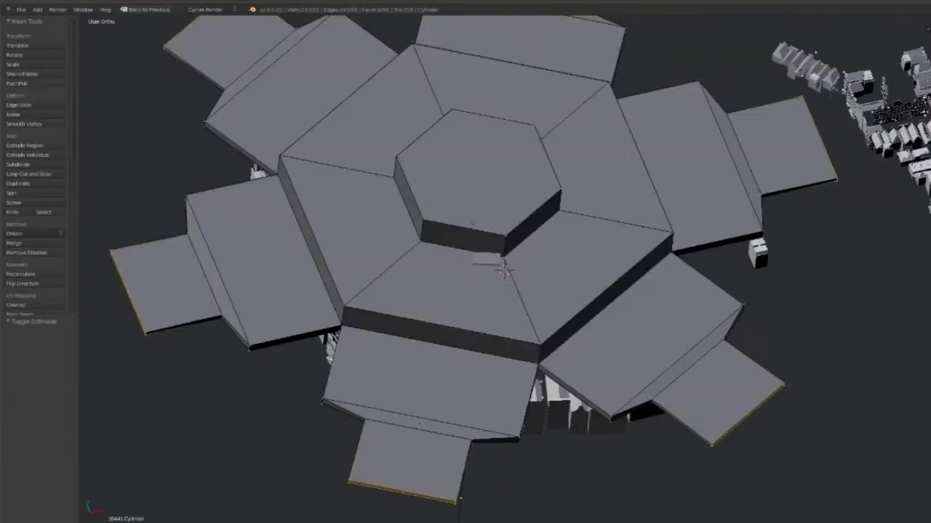
- Select the ring of faces around the central hexagon plus the six wing faces
right_click(272, 235)
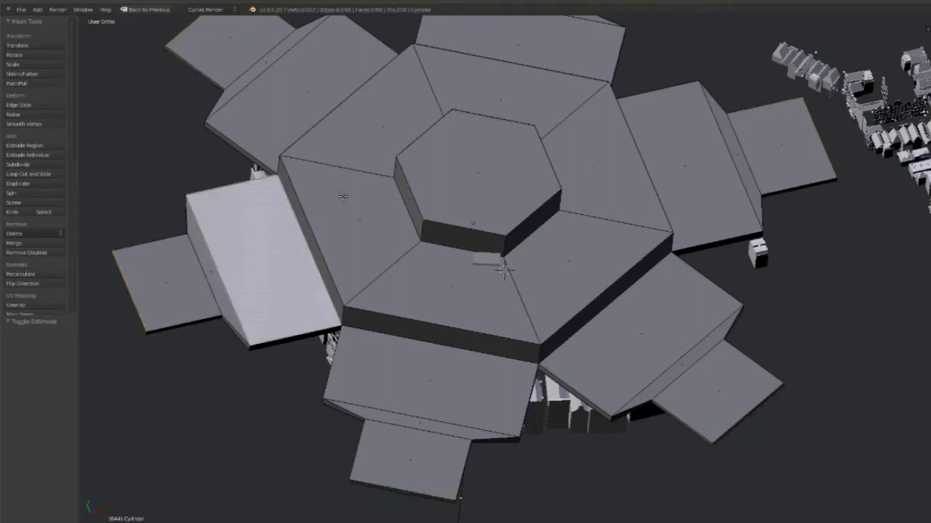
right_click(343, 195)
right_click(246, 250, "shift")
right_click(349, 142, "shift")
right_click(294, 122, "shift")
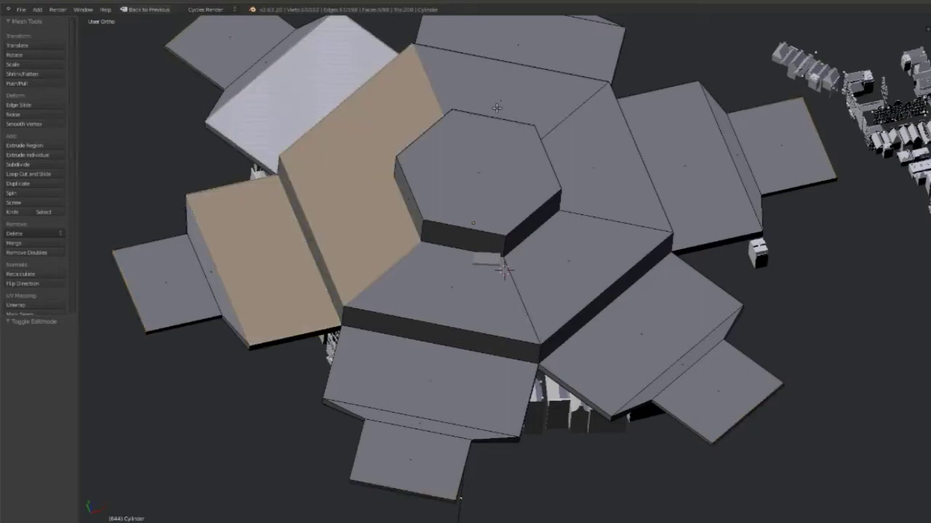
right_click(497, 108, "shift")
right_click(542, 48, "shift")
right_click(600, 162, "shift")
right_click(700, 159, "shift")
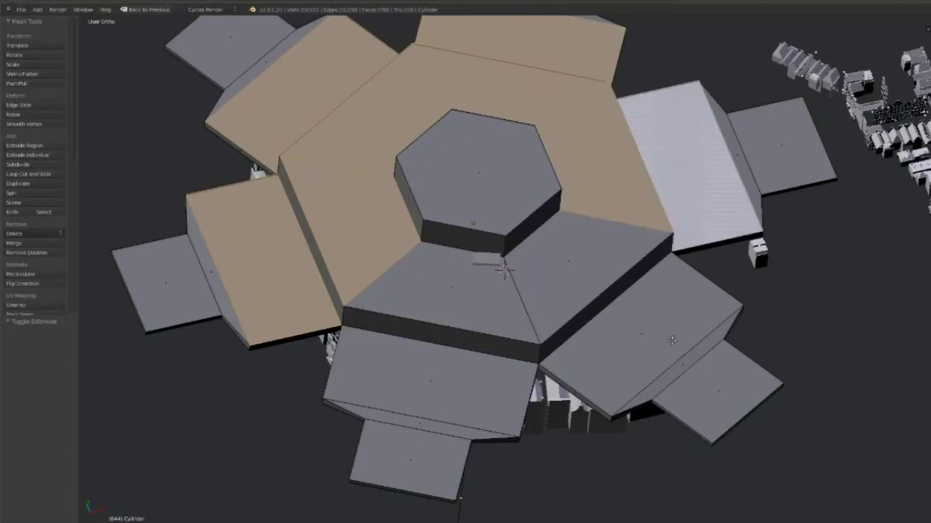
right_click(655, 336, "shift")
right_click(589, 285, "shift")
right_click(436, 298, "shift")
right_click(465, 397, "shift")
- Extrude the selected faces into stepped tiers, scale them slightly, and return to Object Mode
middle_click_drag(474, 398, 535, 347)
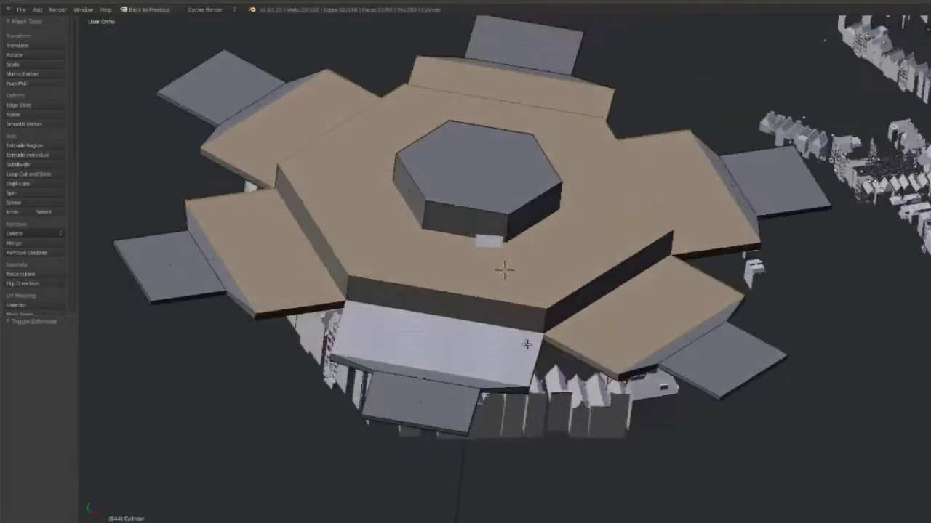
key("e")
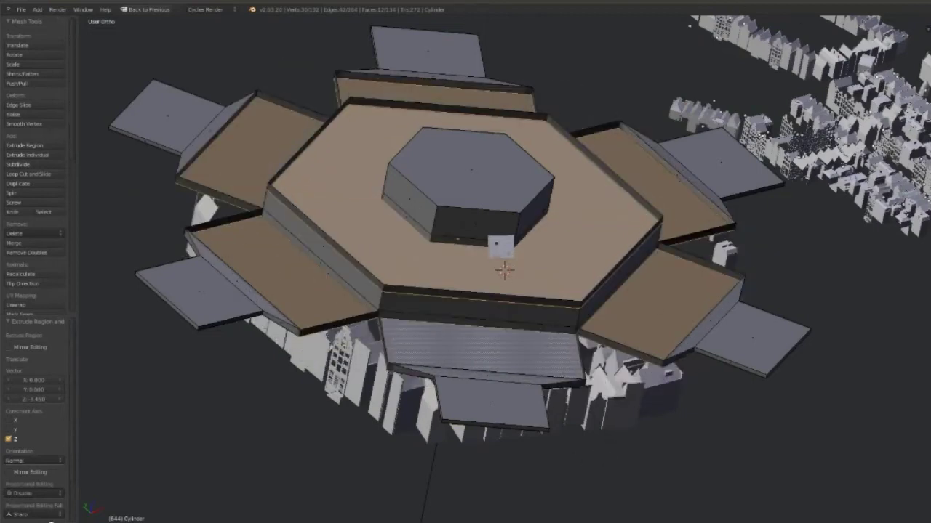
left_click(553, 480)
key("e")
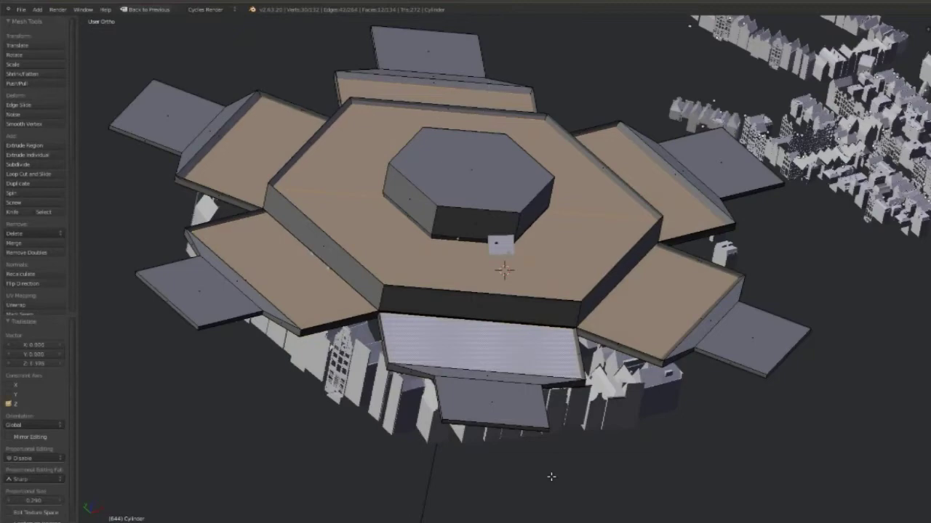
key("Tab")
middle_click_drag(550, 370, 507, 341)
- Scale up the base block beneath the city, working from the front view
key("z")
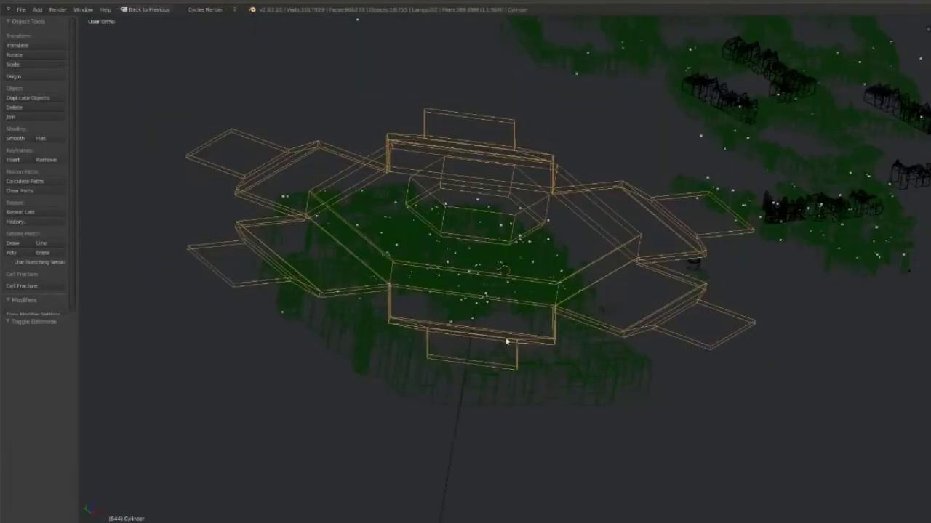
key("z")
key("KP_1")
key("z")
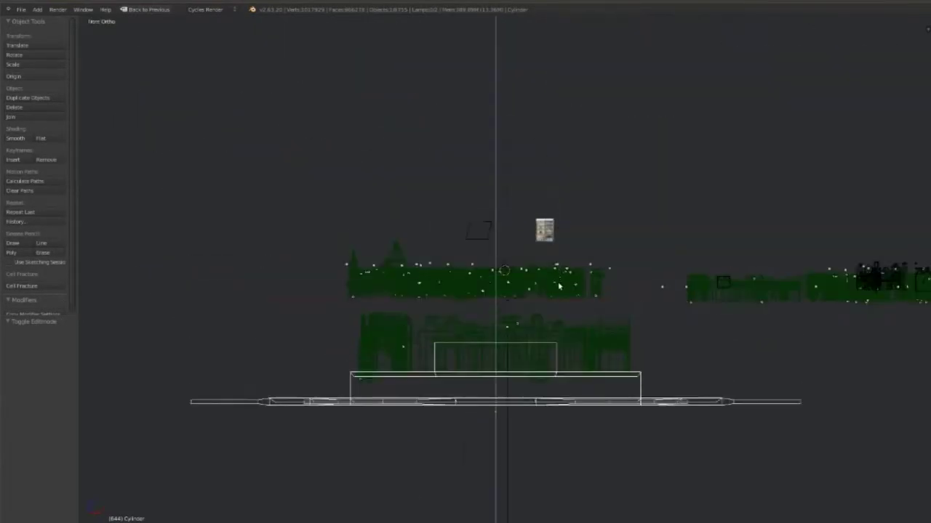
key("s")
left_click(286, 357)
key("z")
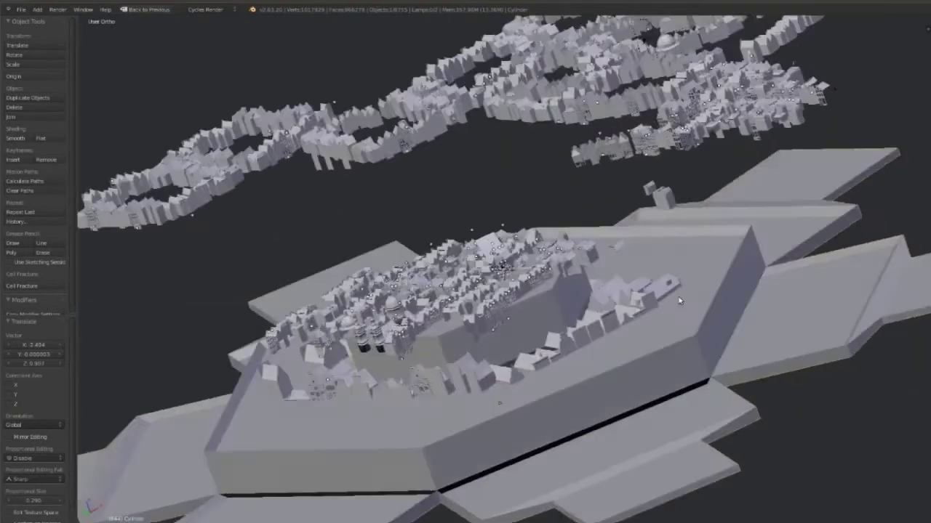
middle_click_drag(287, 357, 688, 311)
key("z")
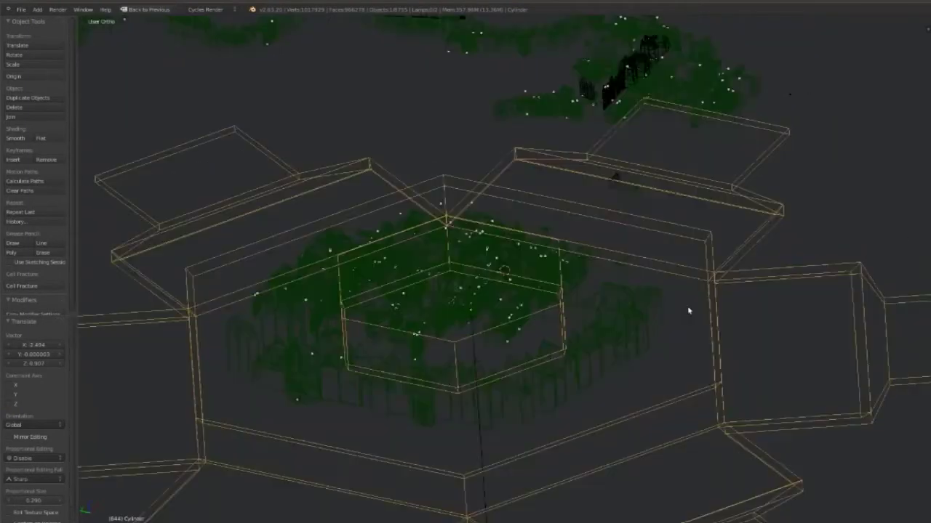
key("z")
key("KP_7")
key("z")
key("KP_1")
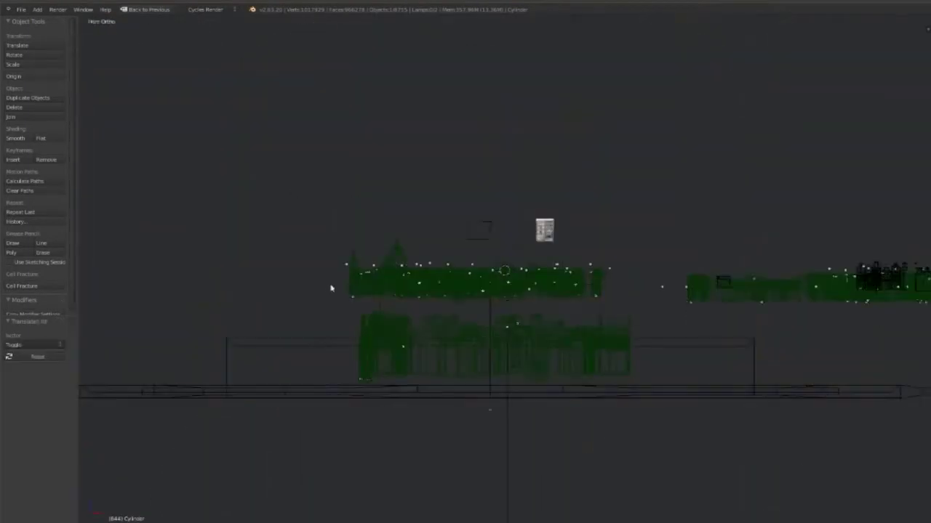
- Box-select the city buildings with their base, isolate them in local view, and look from the top
left_click_drag(325, 309, 608, 248)
middle_click_drag(604, 269, 524, 337)
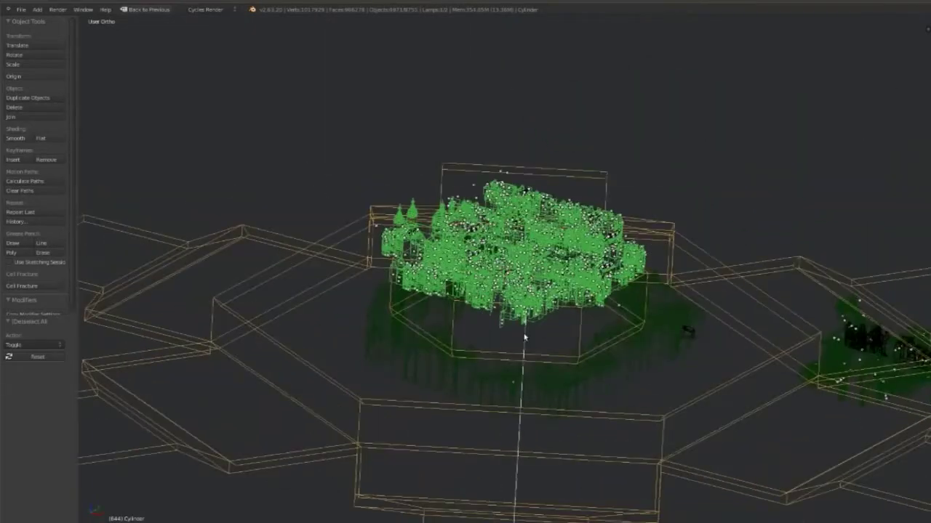
key("KP_Divide")
scroll(319, 301, "up", 3)
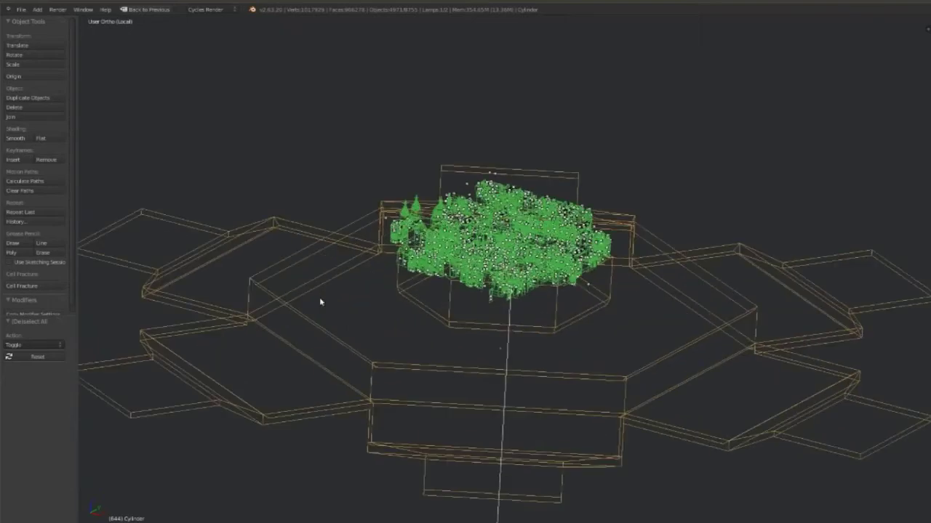
scroll(319, 301, "up", 3)
key("z")
scroll(405, 301, "up", 2)
scroll(412, 305, "up", 2)
key("z")
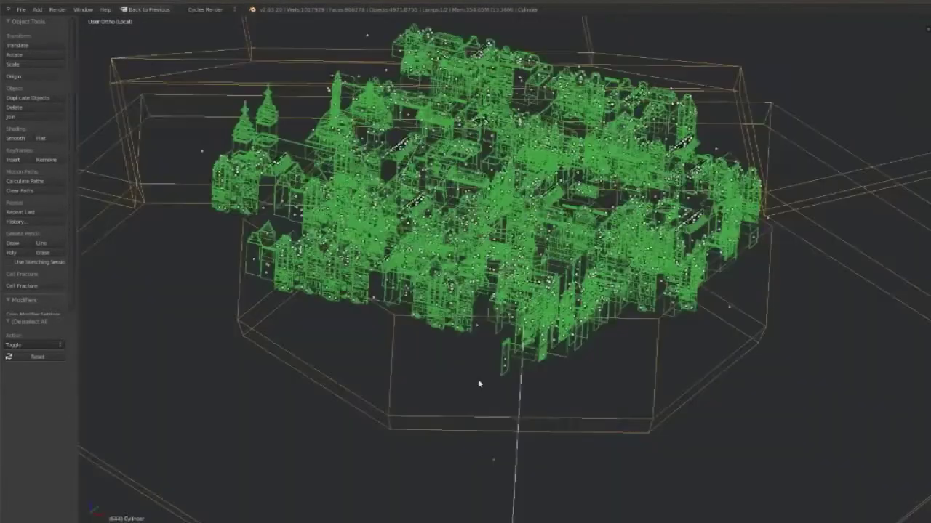
key("KP_7")
scroll(412, 306, "up", 2)
- Rotate the column of buildings at the right edge and move it down and left
key("a")
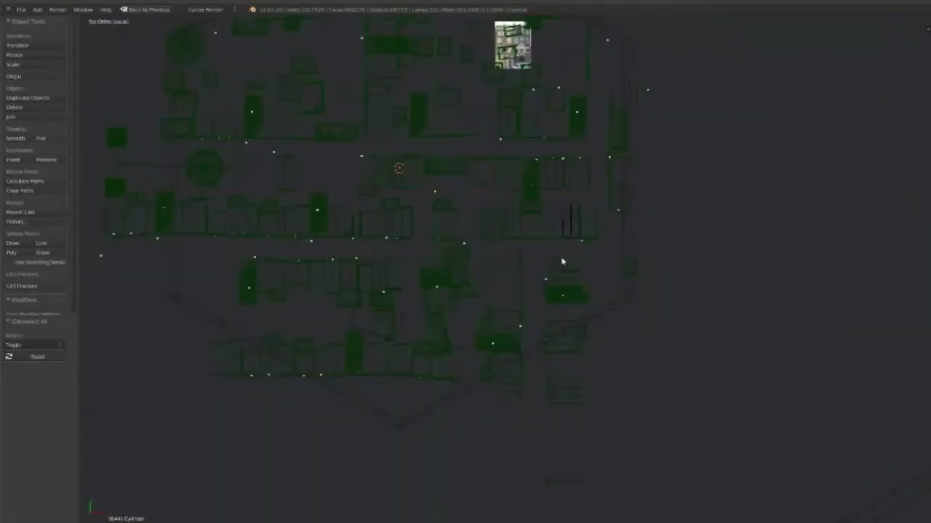
mouse_move(623, 262)
left_mouse_down()
mouse_move(558, 522)
mouse_move(536, 512)
left_mouse_up()
key("r")
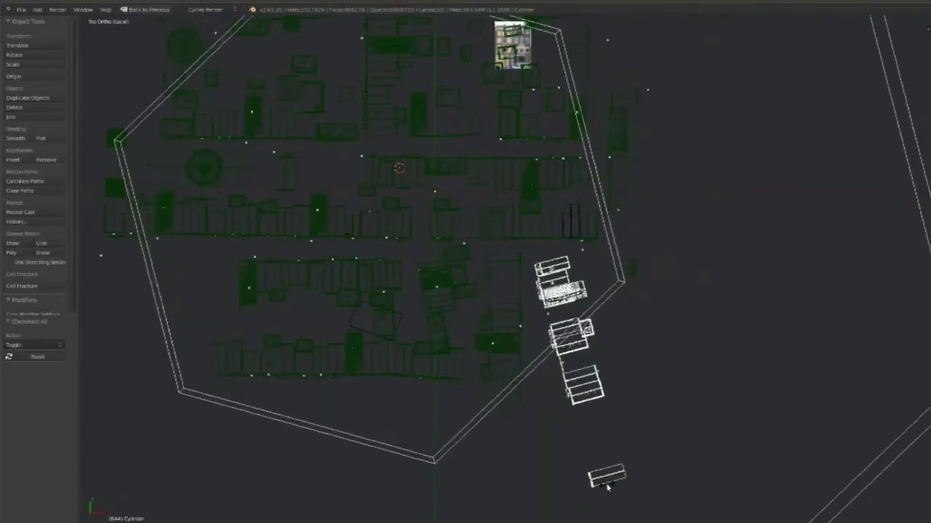
left_click(539, 184)
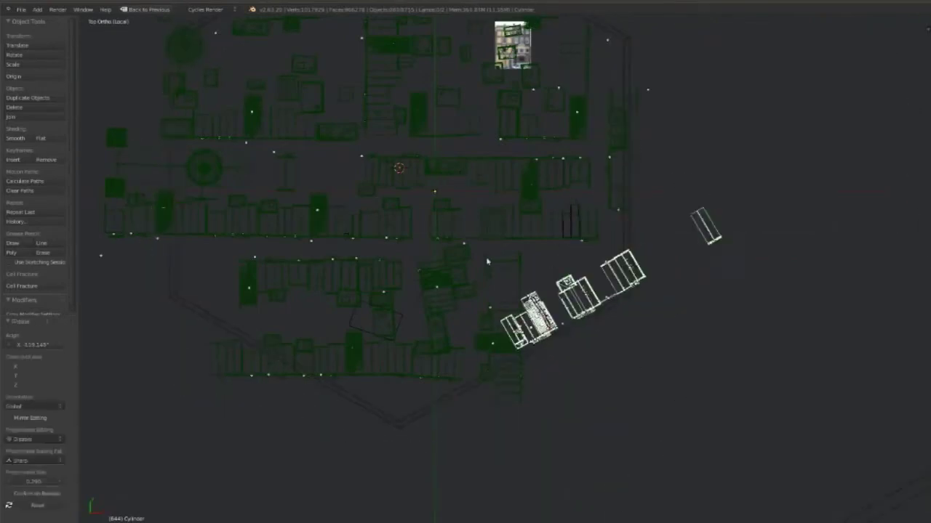
key("g")
left_click(530, 441)
- Select another building group, excluding the hexagon outline, and move it up and right
key("a")
key("b")
left_click_drag(531, 414, 480, 331)
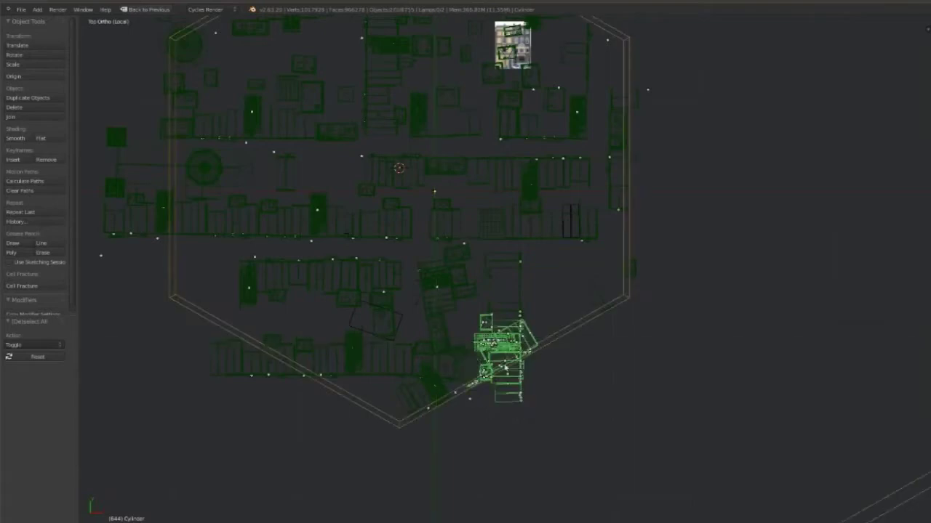
key("r")
key("Escape")
key("r")
key("Escape")
key("b")
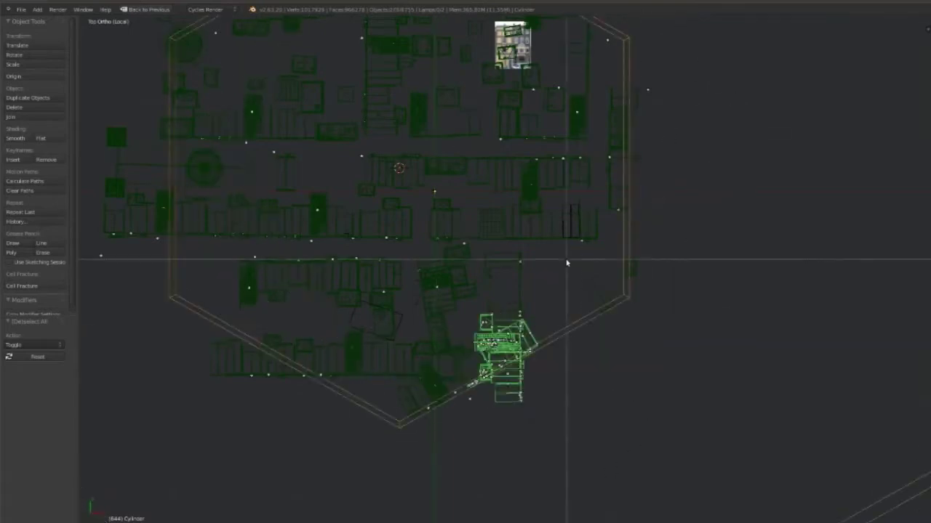
middle_click_drag(567, 262, 679, 385)
key("g")
left_click(596, 341)
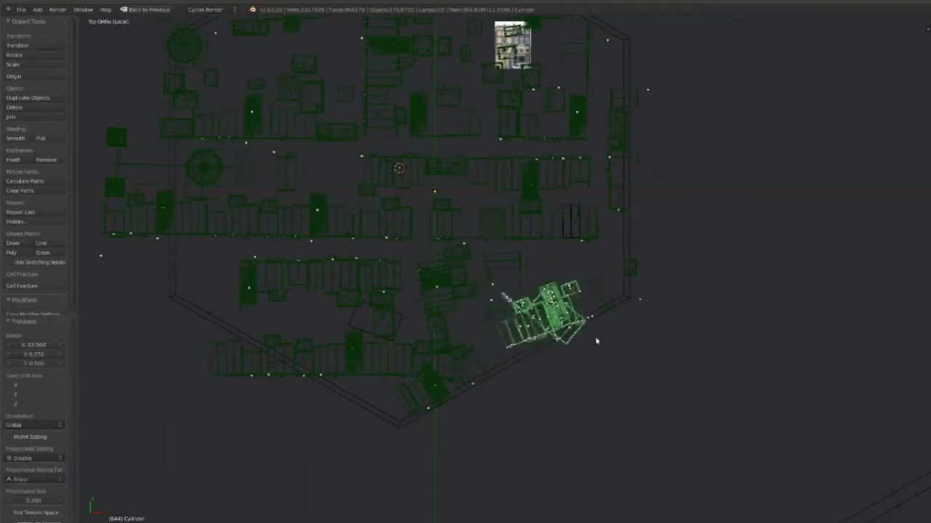
middle_click_drag(600, 325, 769, 405, "shift")
- Turn the left-side fan-shaped structure 90° and shift it to the right
key("a")
key("b")
left_click_drag(204, 158, 338, 376)
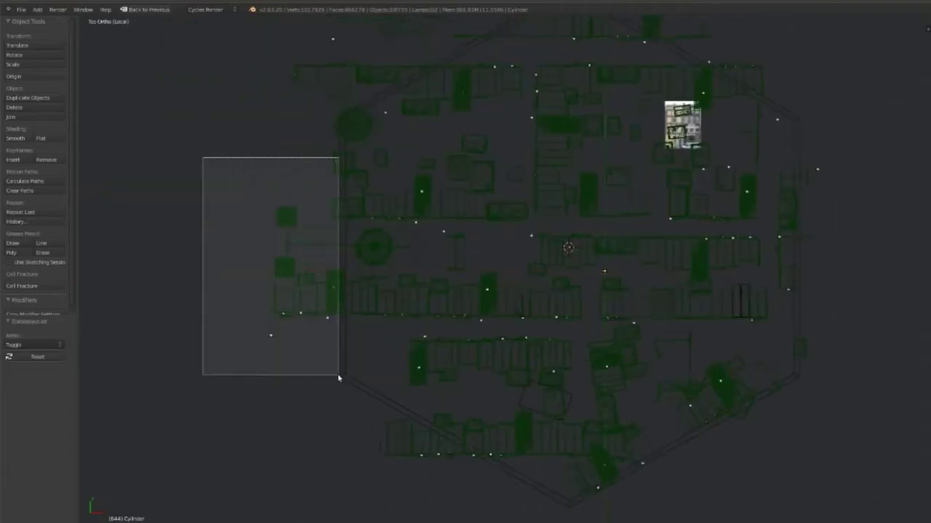
key("b")
left_click_drag(324, 126, 381, 228)
middle_click_drag(384, 225, 384, 227)
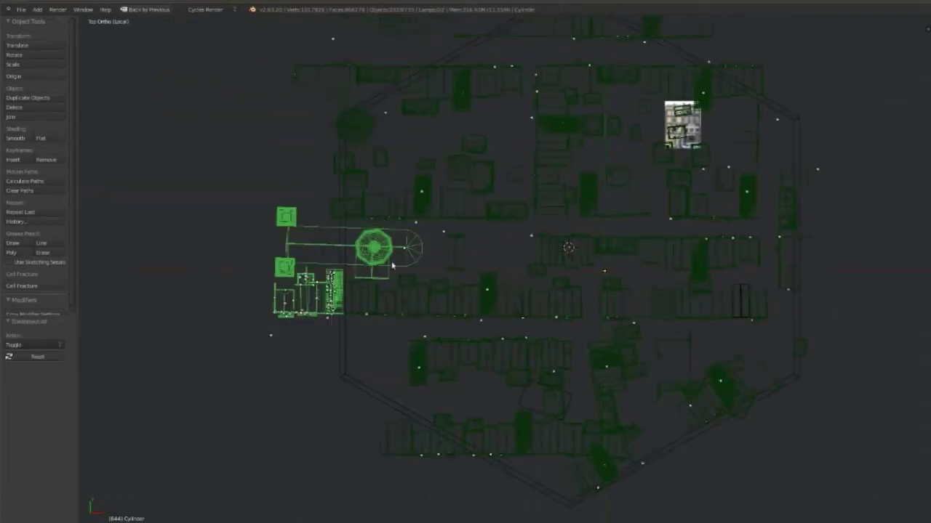
type("r90")
key("Return")
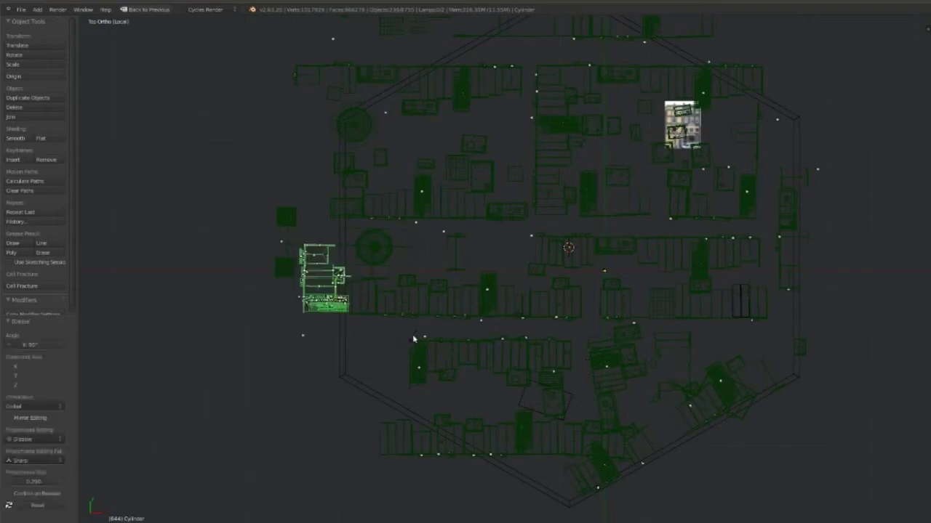
right_click_drag(352, 257, 532, 265)
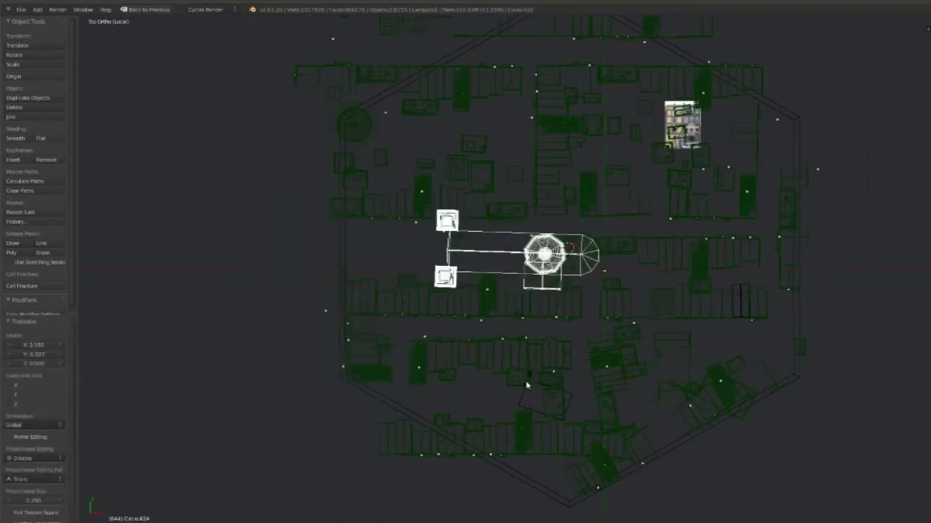
- Lift the fan-shaped structure vertically along Z
key("z")
mouse_move(527, 385)
middle_mouse_down()
mouse_move(563, 203)
mouse_move(553, 218)
middle_mouse_up()
key("g")
key("z")
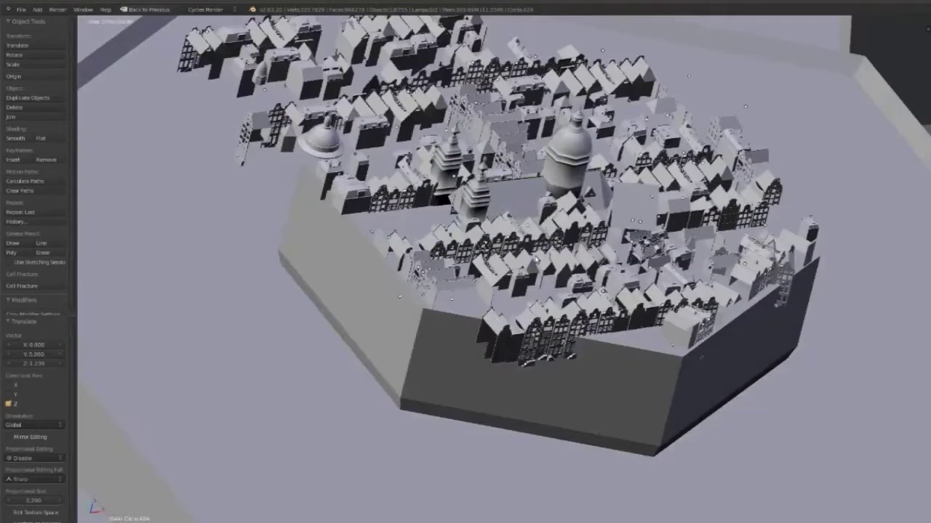
key("z")
key("z")
key("KP_7")
key("z")
scroll(295, 67, "up", 3)
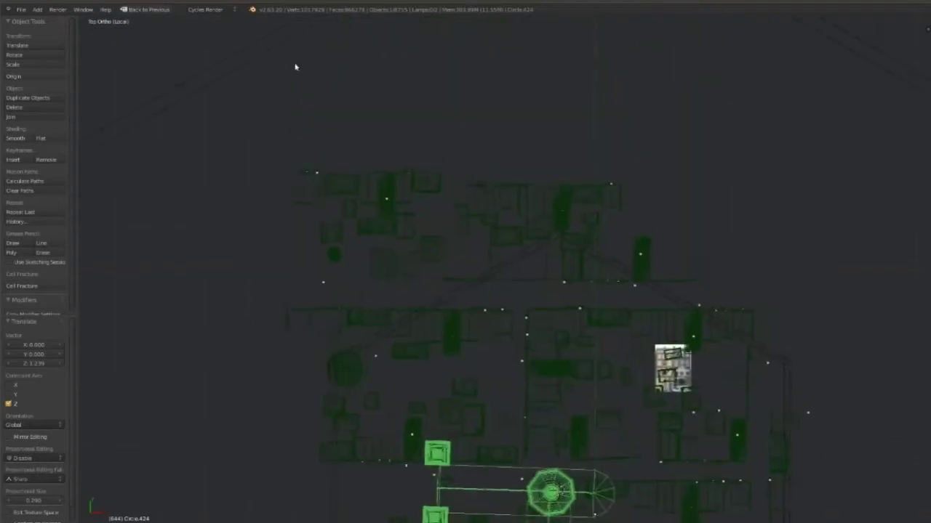
- Rotate another building group to a new angle and place it at the top right
key("a")
key("b")
left_click_drag(269, 150, 437, 276)
key("r")
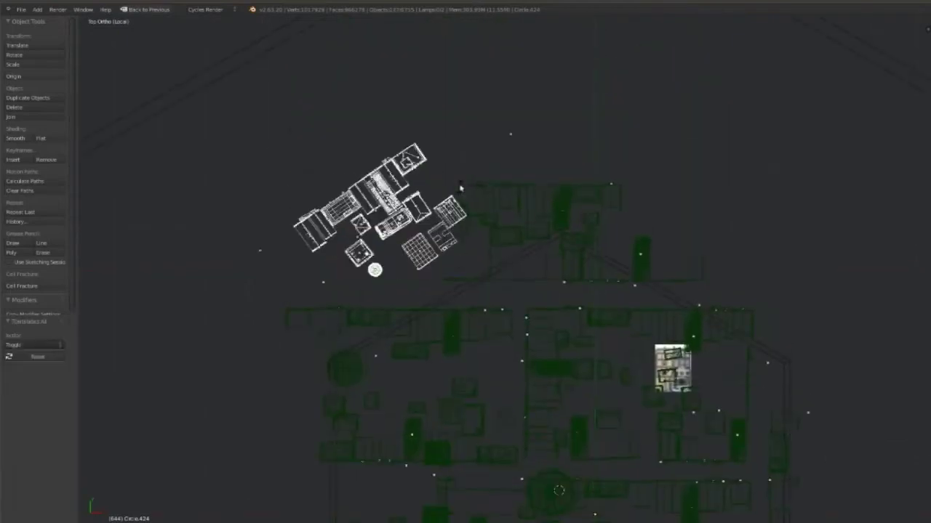
left_click(460, 236)
mouse_move(459, 236)
middle_mouse_down("shift")
mouse_move(450, 51)
mouse_move(435, 114)
middle_mouse_up("shift")
key("r")
left_click(359, 130)
key("g")
left_click(740, 133)
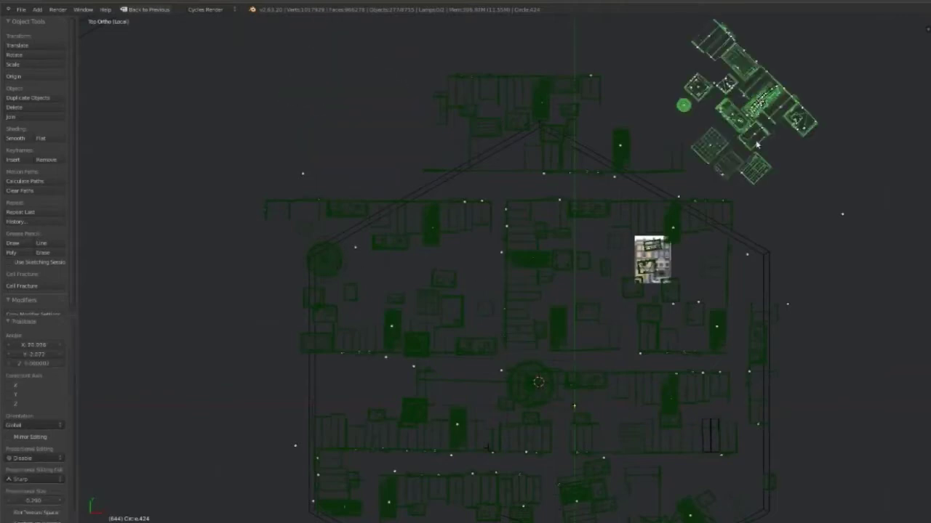
- Move the top building group down, turn it upright, and shift it further right
key("a")
key("b")
mouse_move(607, 67)
left_mouse_down()
mouse_move(411, 106)
mouse_move(409, 116)
left_mouse_up()
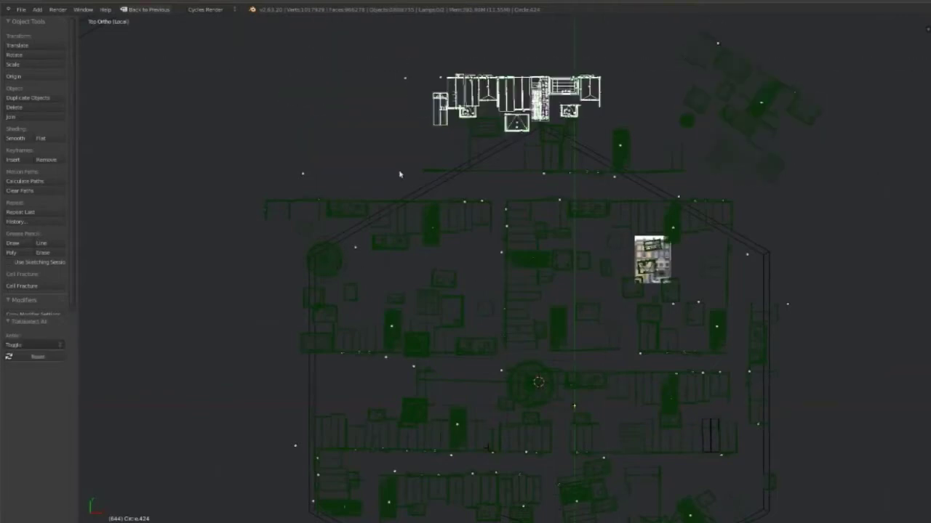
key("g")
left_click(368, 437)
middle_click_drag(407, 437, 365, 278, "shift")
key("r")
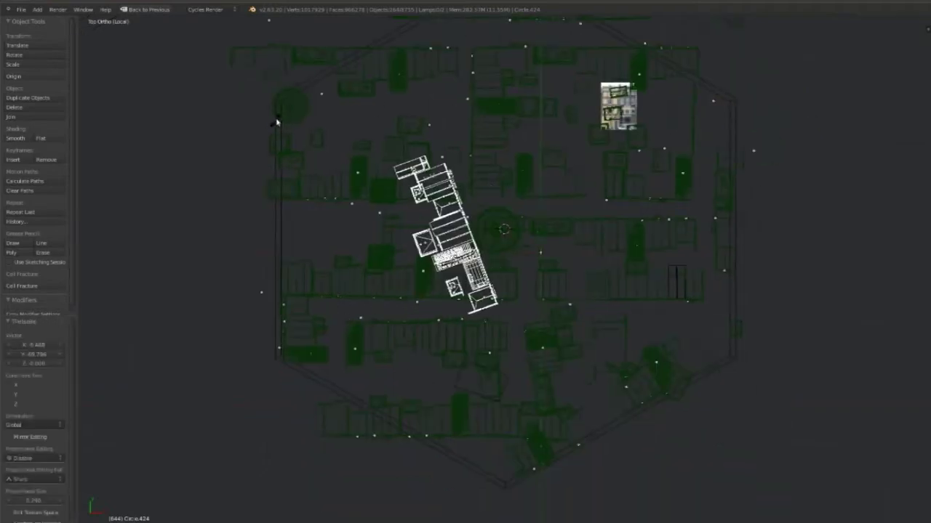
left_click(365, 214)
key("g")
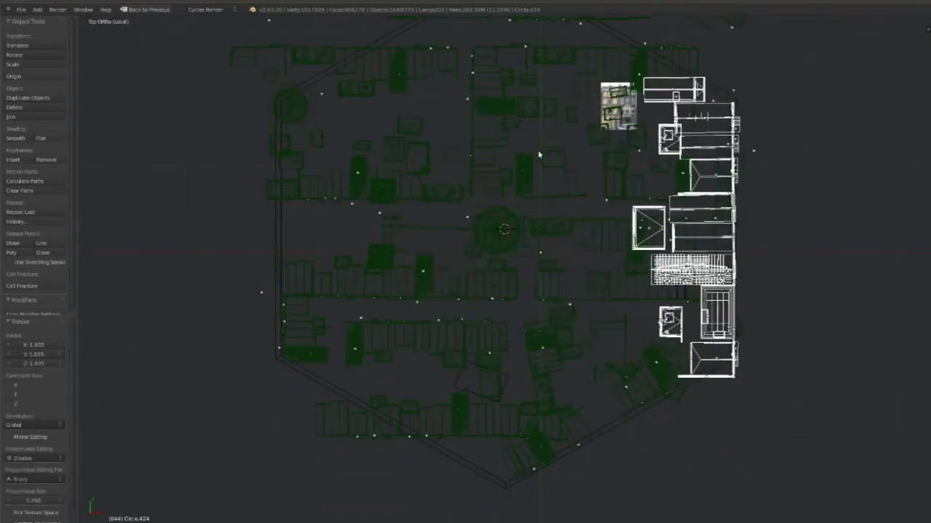
left_click(623, 266)
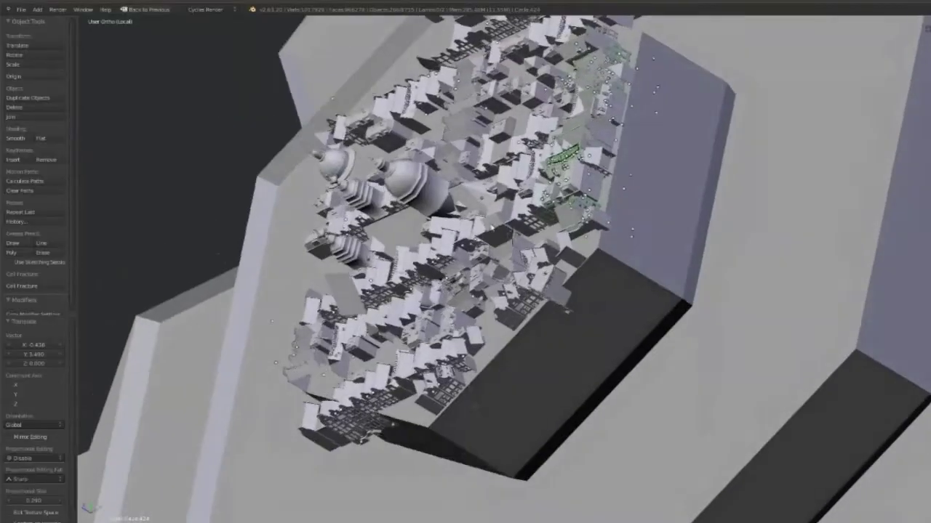
- Enlarge the bottom-left building group and nudge it into place
key("a")
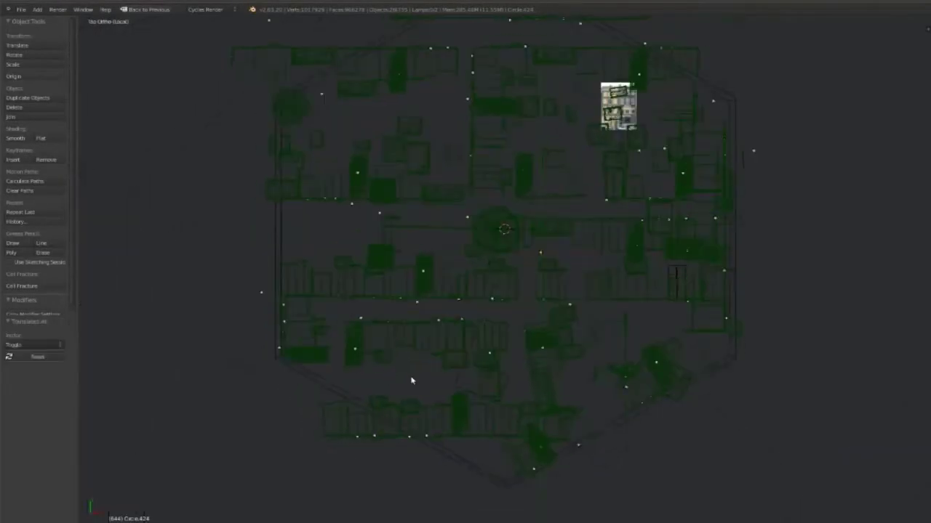
left_click_drag(440, 387, 320, 449)
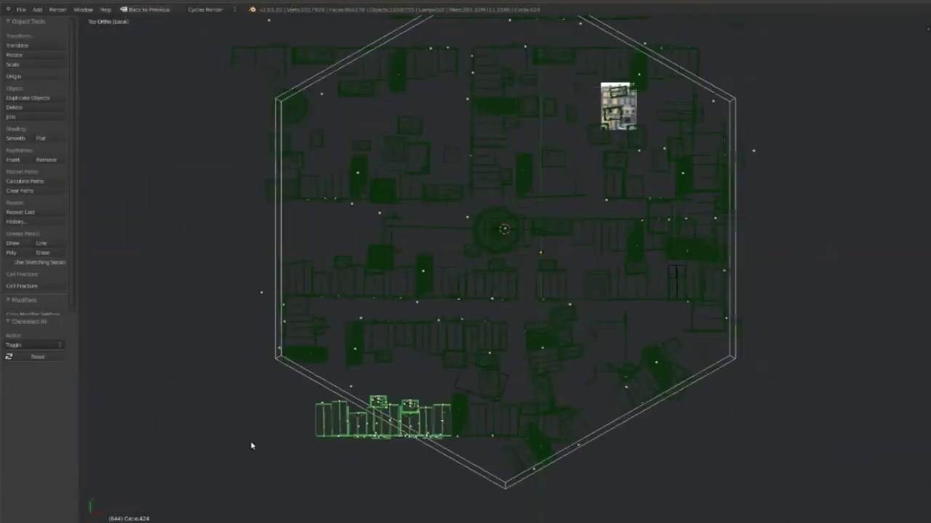
right_click(635, 412, "shift")
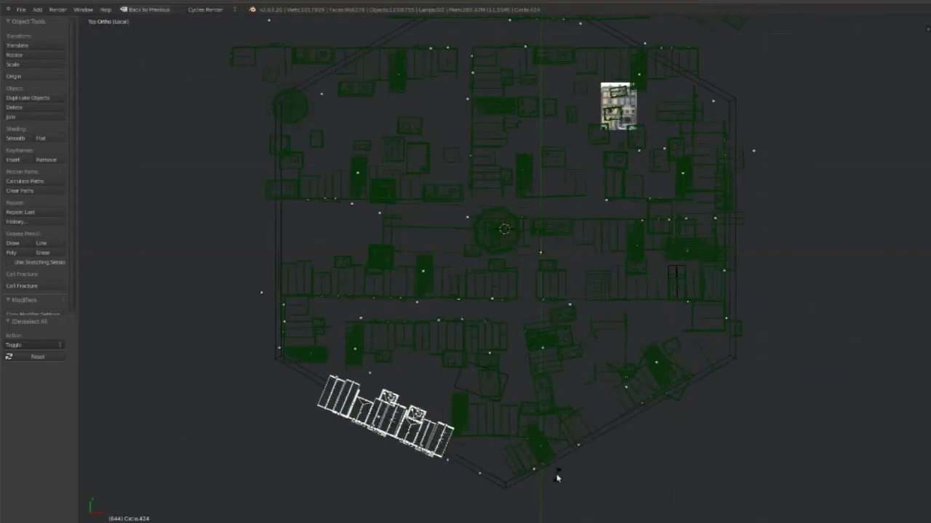
key("s")
left_click(514, 350)
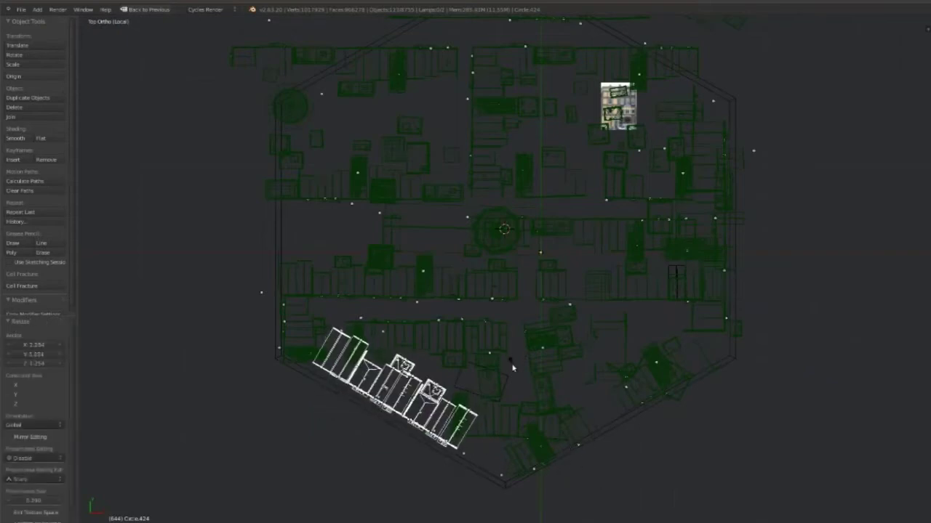
key("g")
left_click(515, 376)
- Select the central tower and its adjacent buildings
key("a")
key("b")
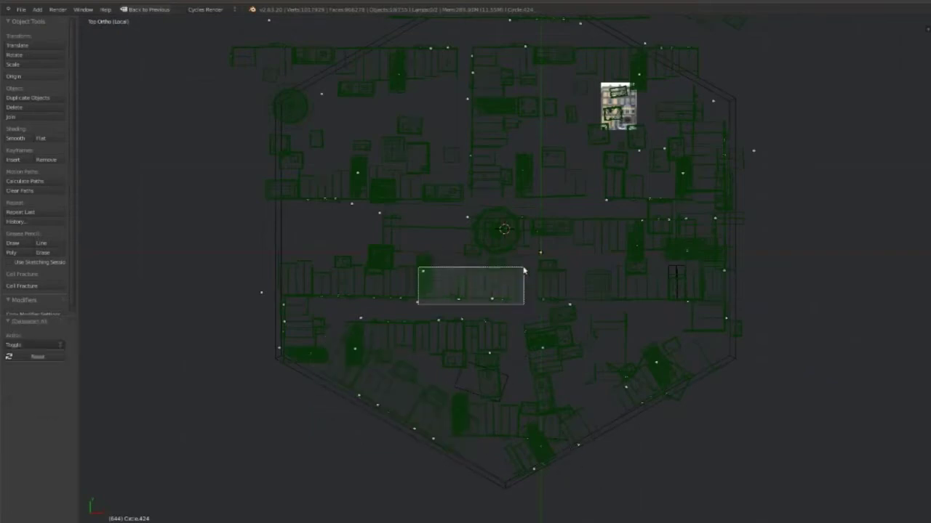
left_click_drag(417, 306, 523, 267)
- Turn the central tower group 90° and move it up and left
key("r")
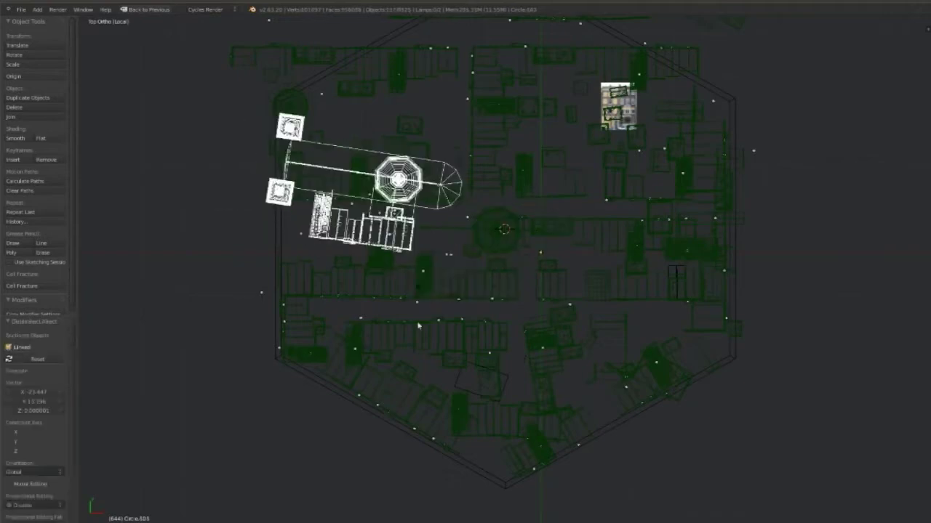
left_click(346, 372)
key("g")
left_click(359, 218)
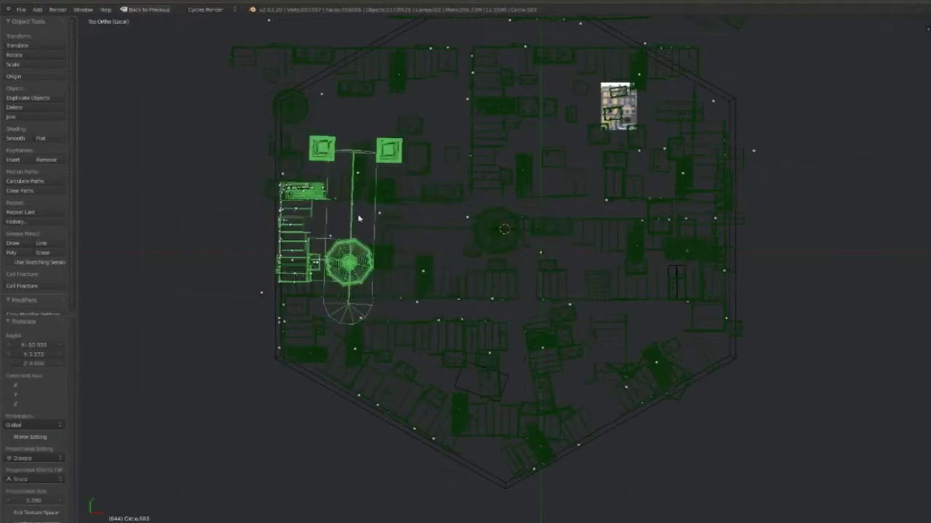
- Delete the central tower group
key("z")
middle_click_drag(357, 216, 623, 228)
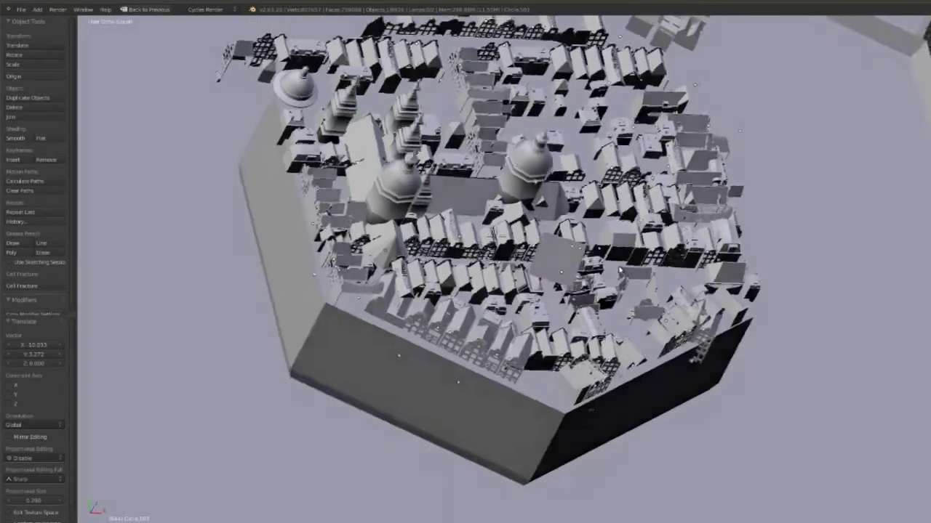
key("KP_7")
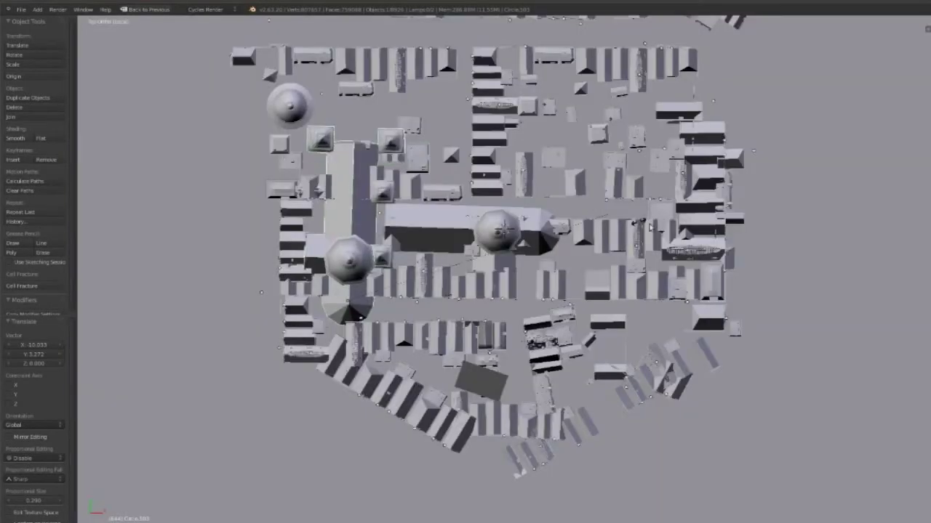
key("z")
key("r")
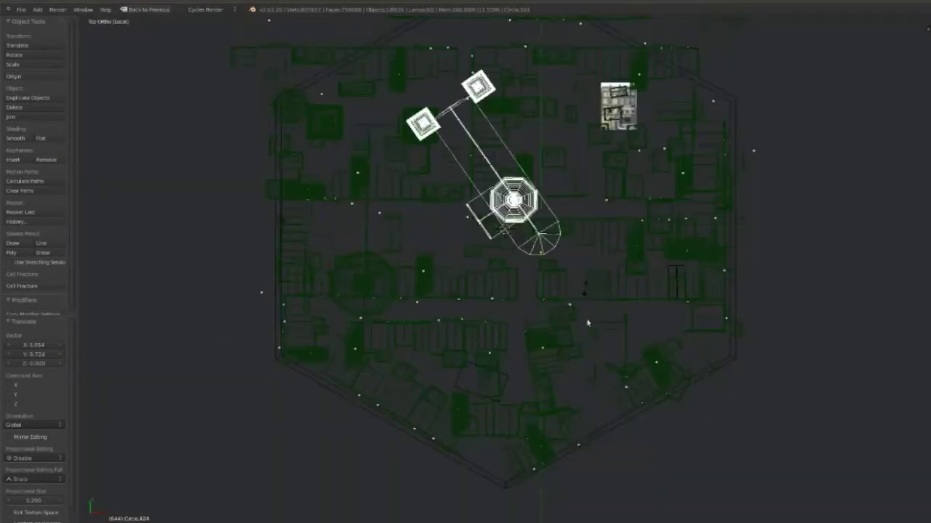
key("Escape")
key("Return")
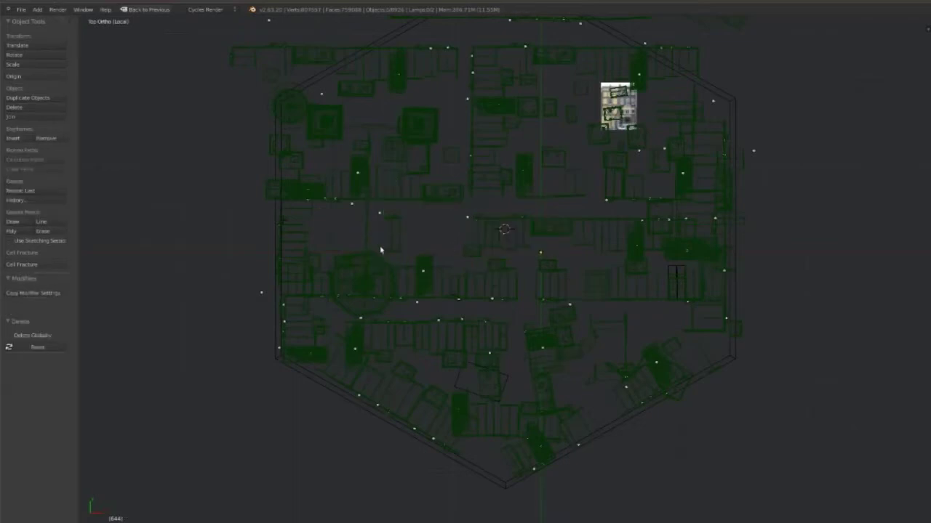
- Raise the dome tower straight up along Z
key("z")
middle_click_drag(540, 213, 572, 173)
key("g")
key("z")
left_click(469, 250)
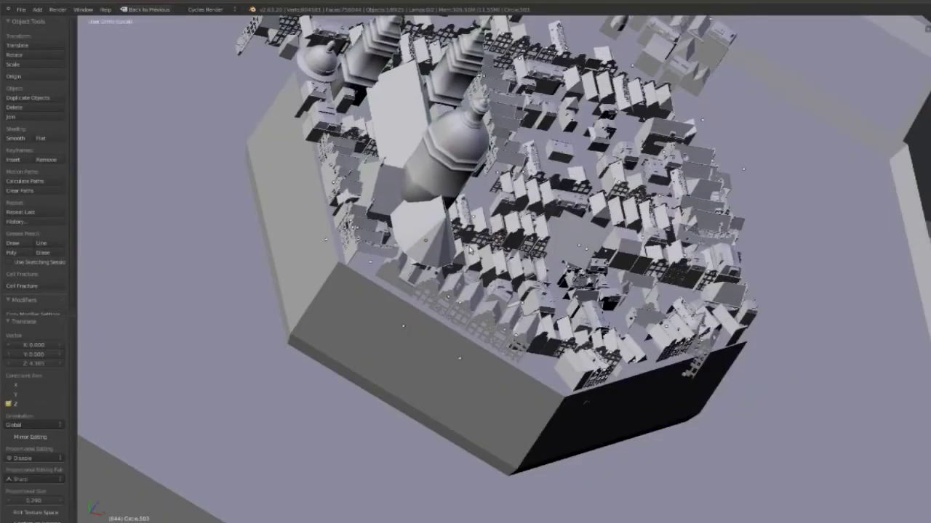
- Place a linked duplicate of the dome tower along X, then delete a stray copy
key("alt+d")
key("x")
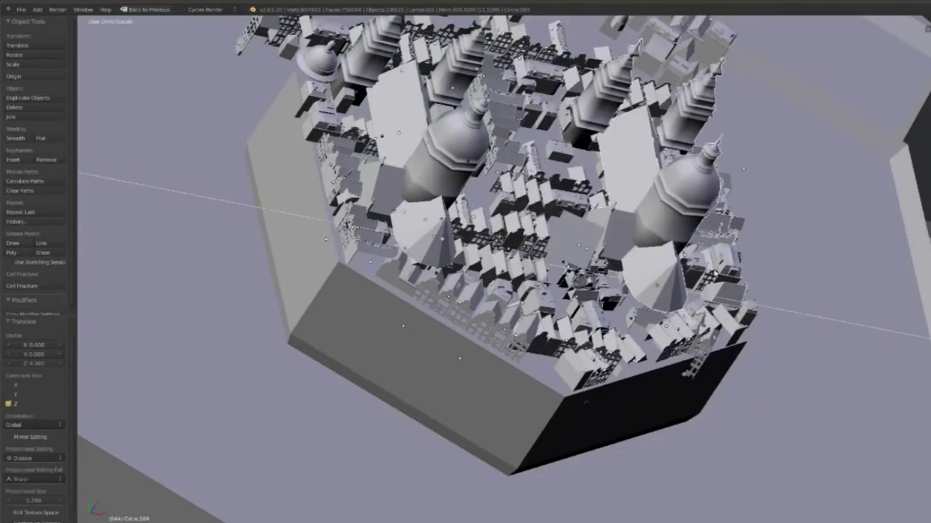
left_click(724, 274)
mouse_move(724, 274)
middle_mouse_down()
mouse_move(589, 346)
mouse_move(660, 326)
mouse_move(555, 325)
middle_mouse_up()
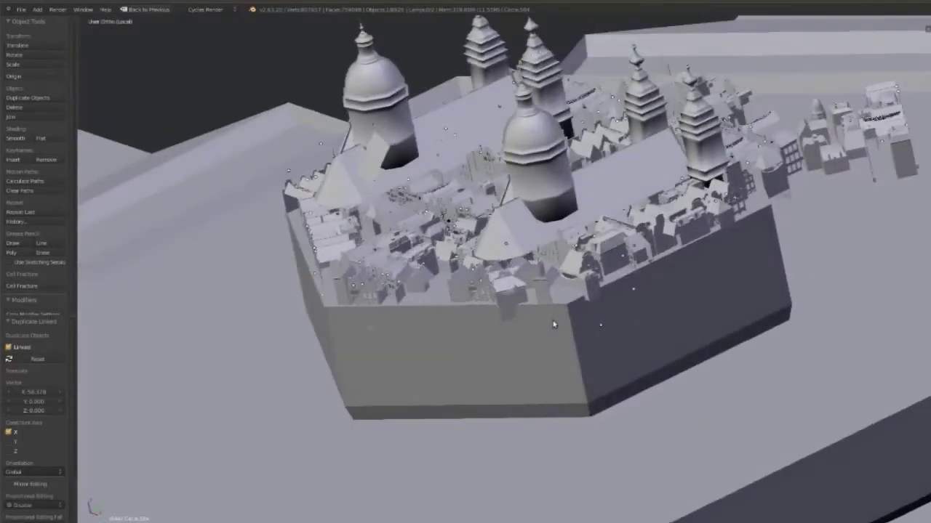
key("KP_Divide")
key("z")
key("z")
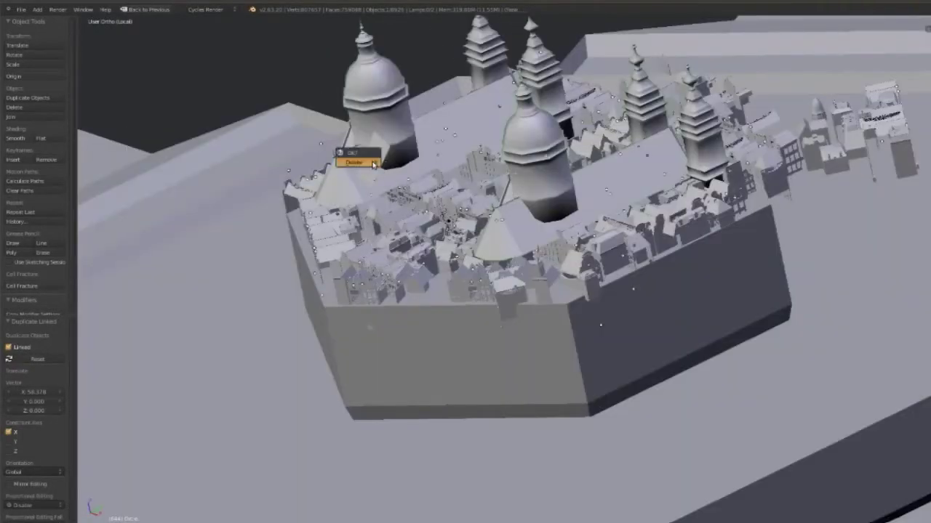
left_click(354, 162)
key("KP_7")
key("z")
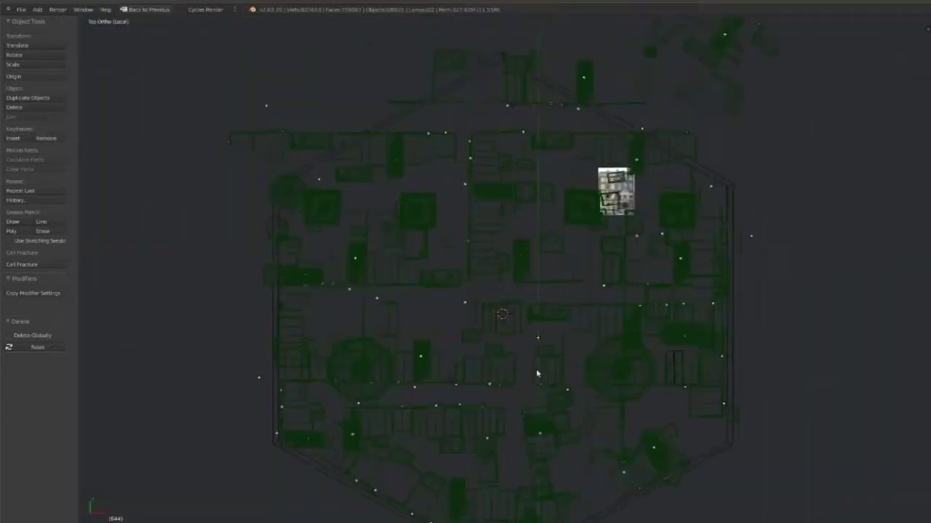
left_click_drag(391, 258, 392, 258)
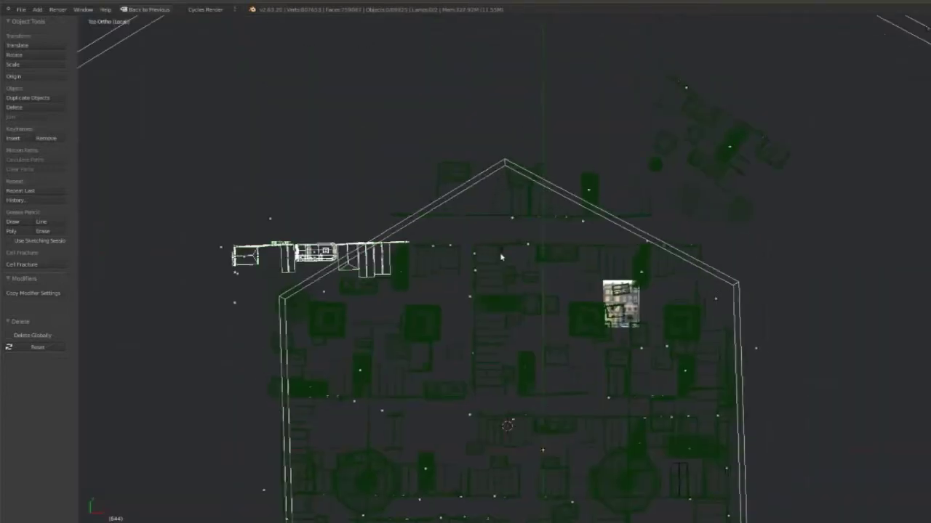
key("g")
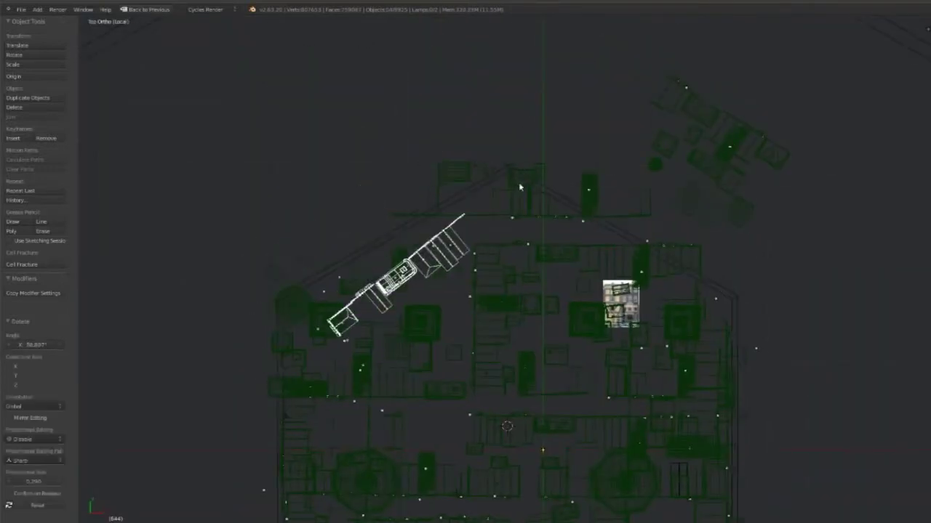
left_click(505, 157)
key("a")
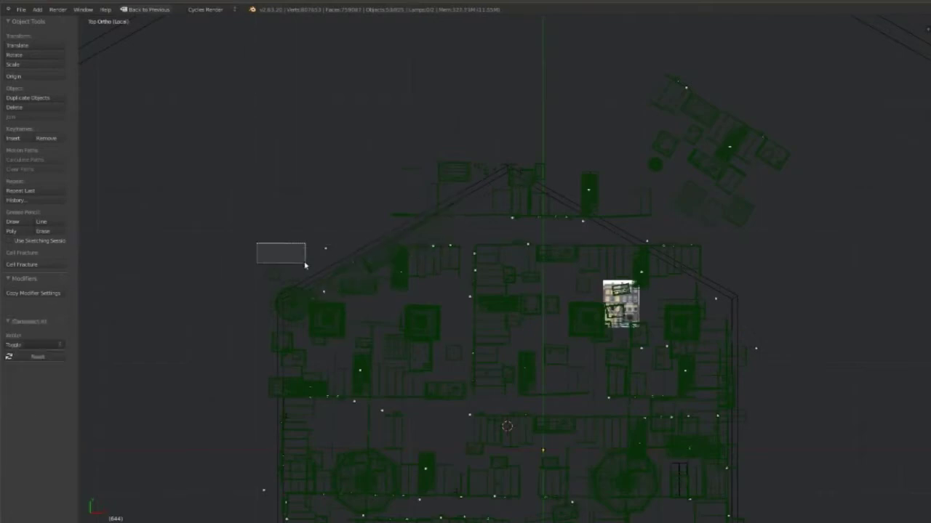
key("b")
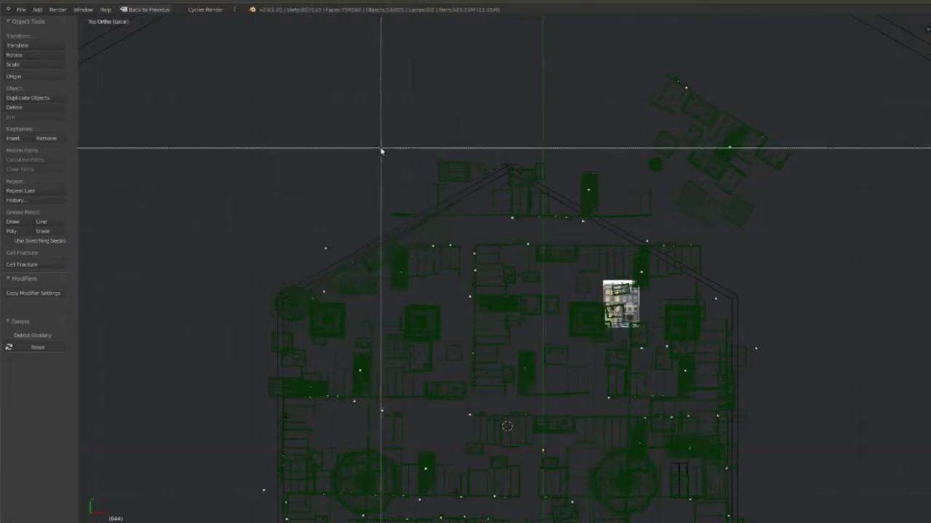
left_click_drag(383, 150, 471, 221)
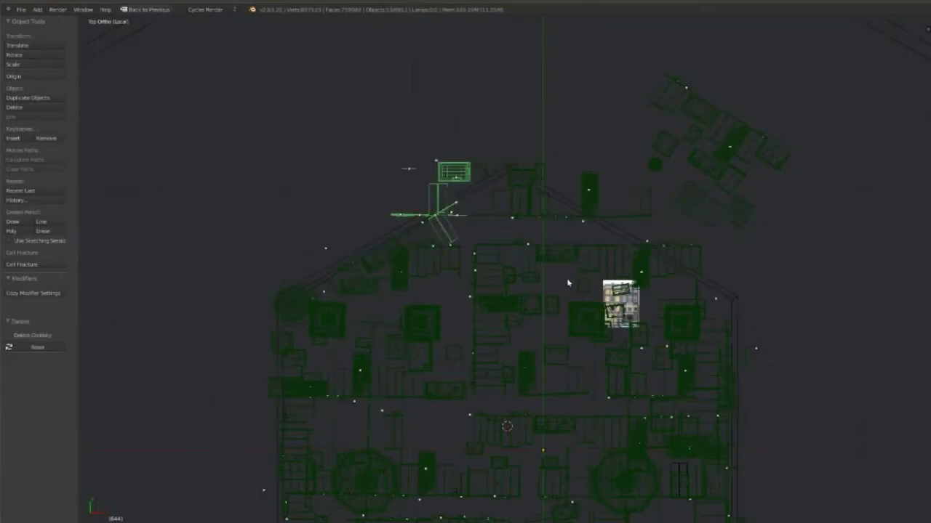
key("g")
left_click(511, 227)
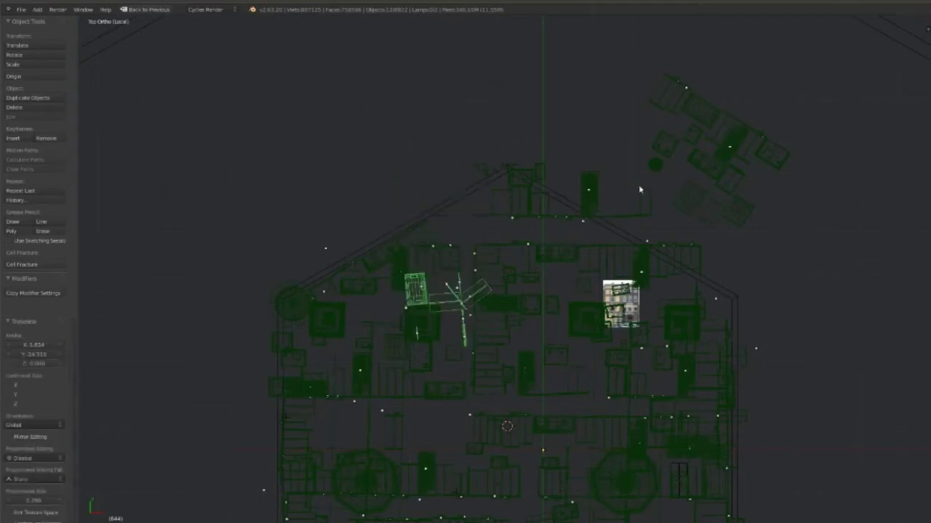
left_click_drag(451, 141, 658, 228)
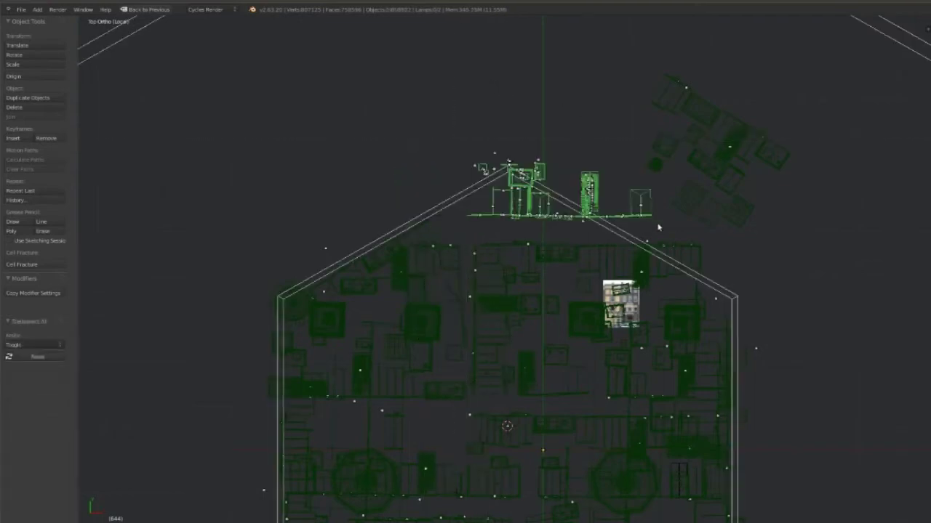
left_click_drag(697, 315, 697, 314)
key("r")
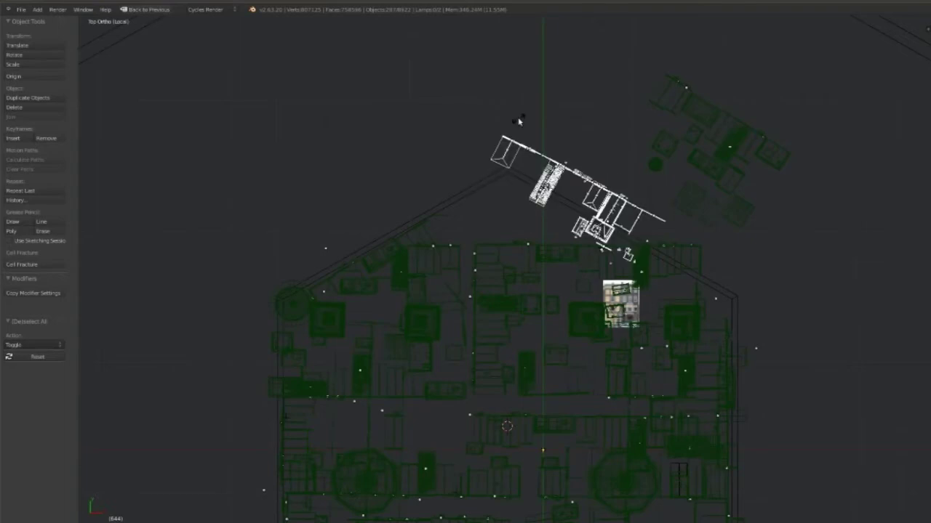
left_click(519, 120)
key("g")
left_click(530, 149)
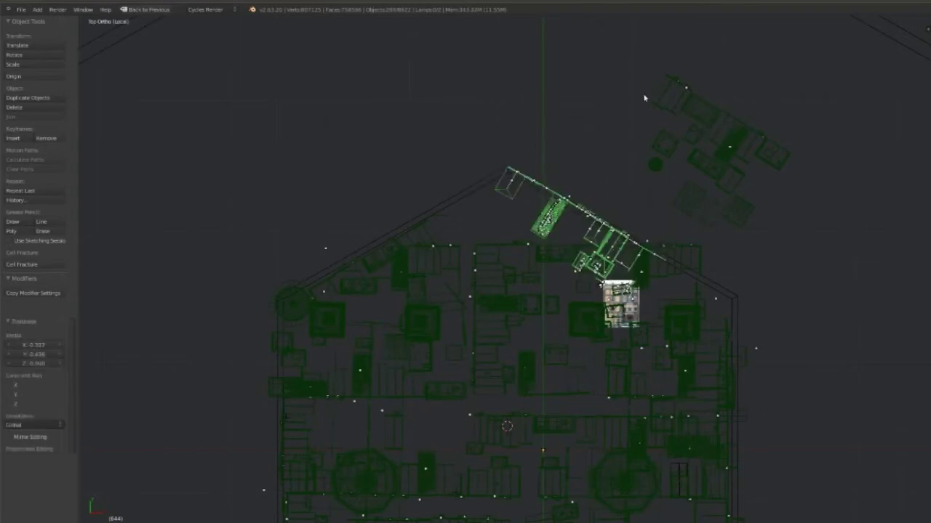
key("a")
left_click_drag(608, 60, 759, 205)
key("r")
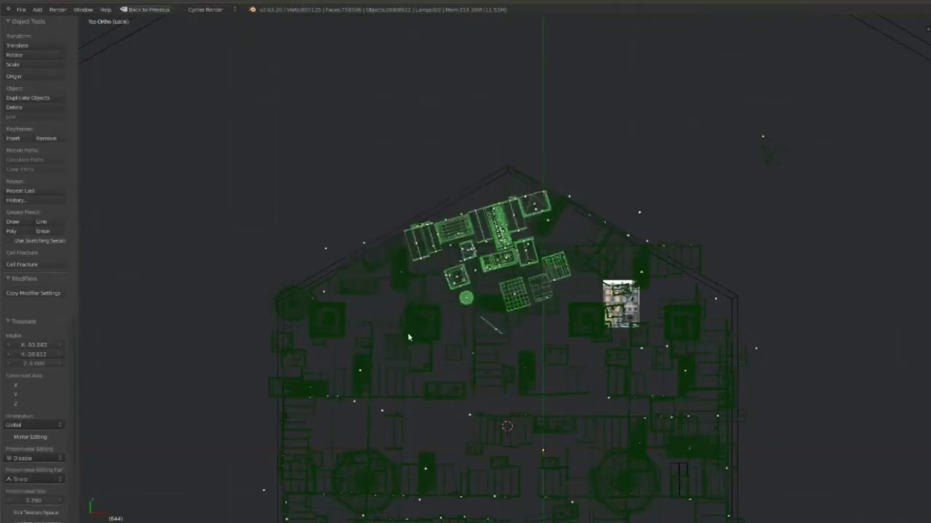
left_click(436, 341)
key("a")
left_click_drag(659, 211, 742, 279)
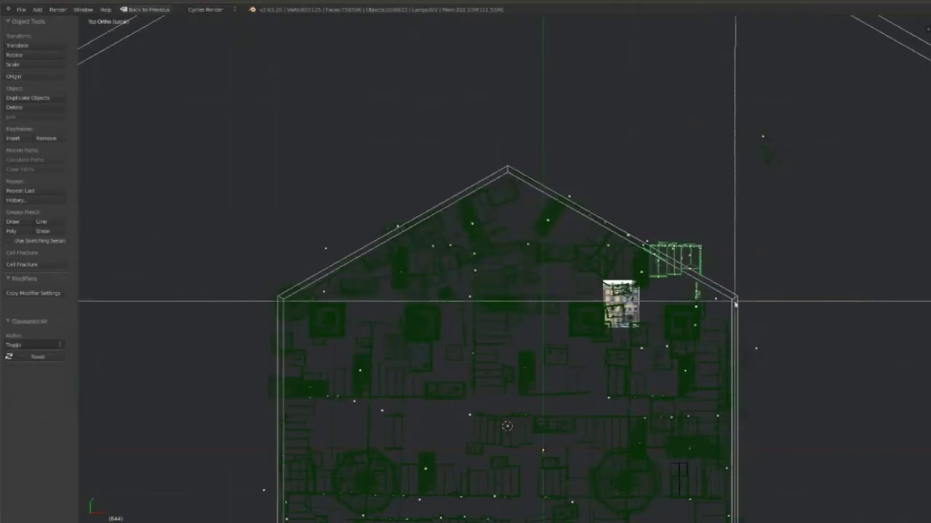
left_click(784, 350)
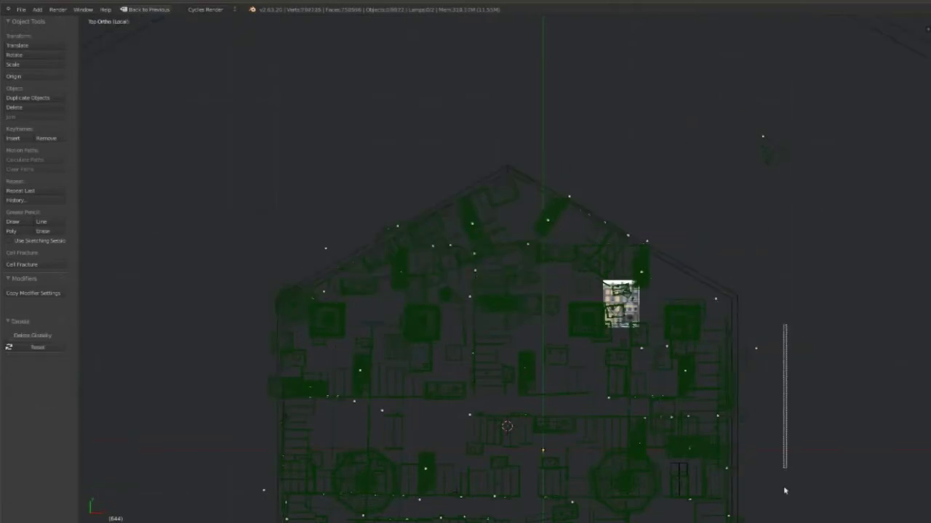
left_click_drag(747, 498, 747, 498)
left_click_drag(740, 106, 829, 208)
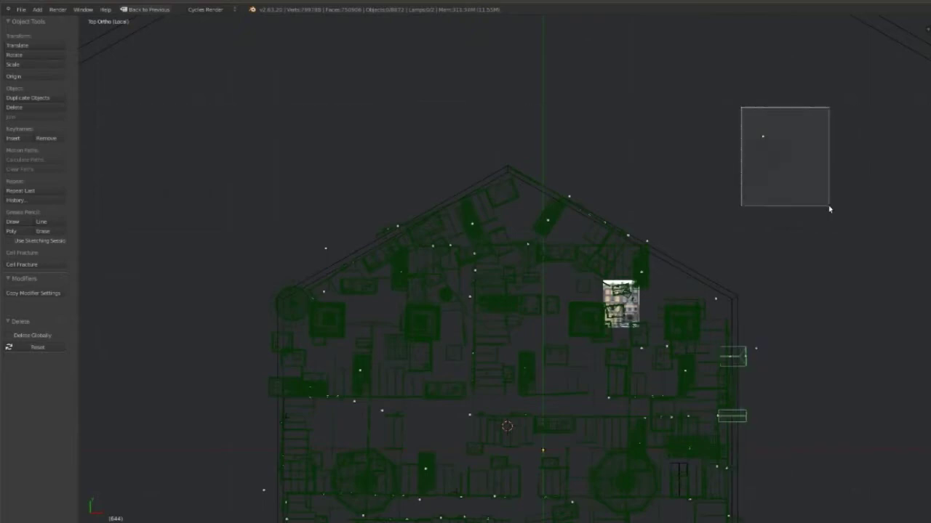
key("x")
scroll(808, 422, "down", 3)
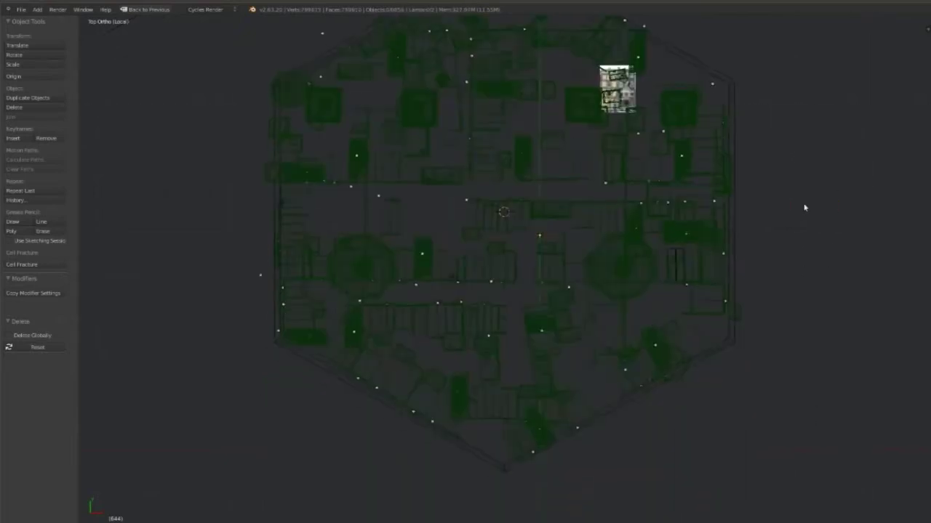
middle_click_drag(806, 204, 722, 245)
key("z")
scroll(516, 160, "up", 2)
middle_click_drag(517, 160, 568, 130)
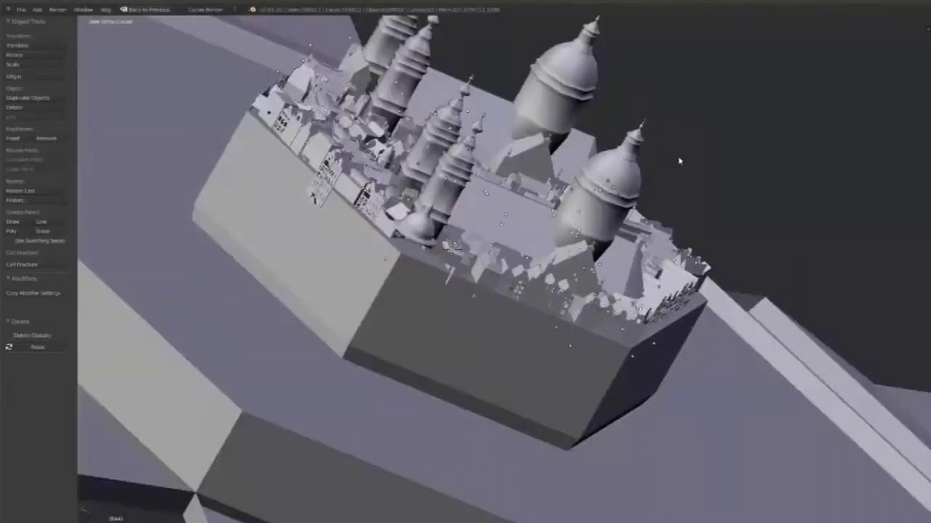
- Select the platform cylinder in front view and lower its top face along Z in Edit Mode
key("z")
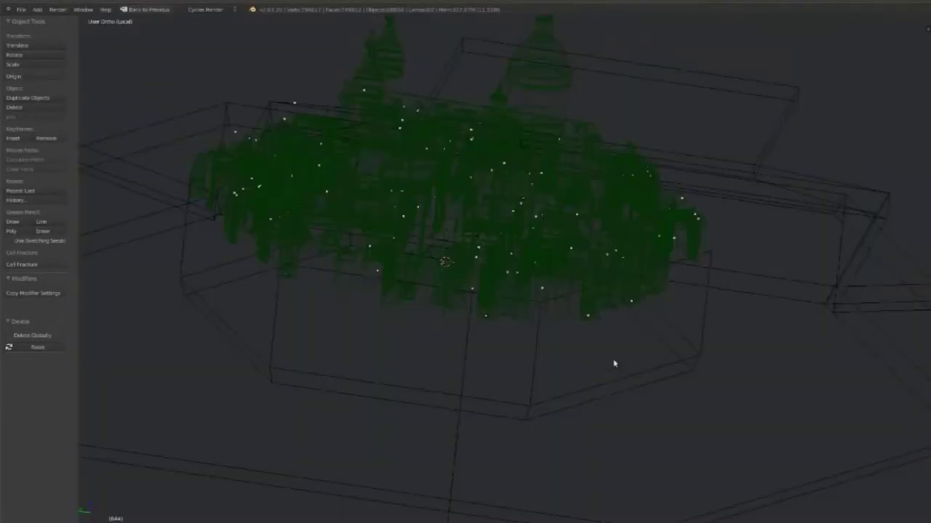
key("z")
right_click(652, 322)
key("z")
key("KP_1")
key("Tab")
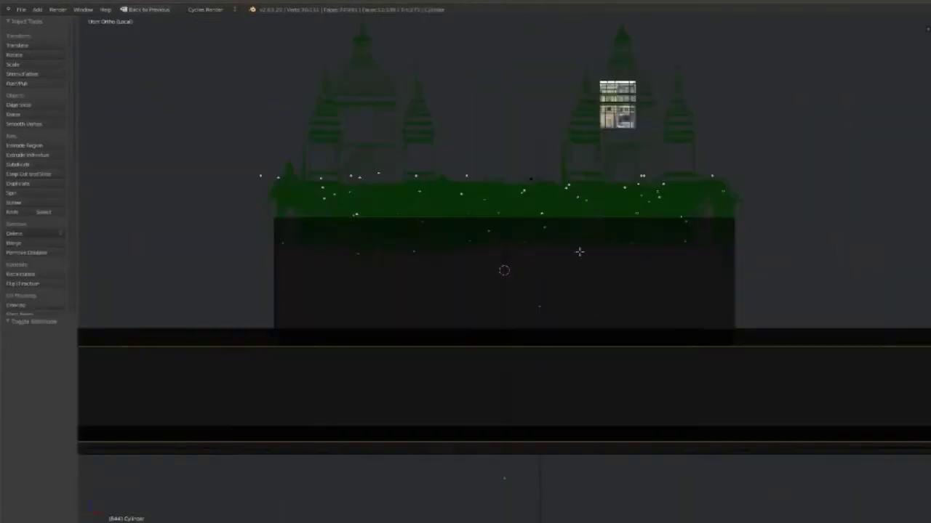
key("g")
key("z")
left_click(516, 291)
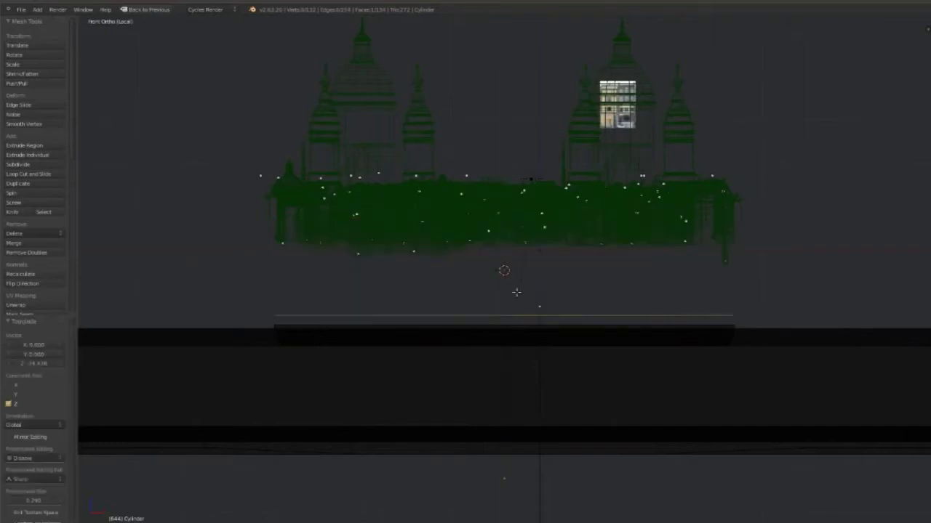
- Place the duplicated face under the buildings and select its whole linked face ring
left_click(518, 228)
middle_click_drag(518, 228, 582, 129)
key("z")
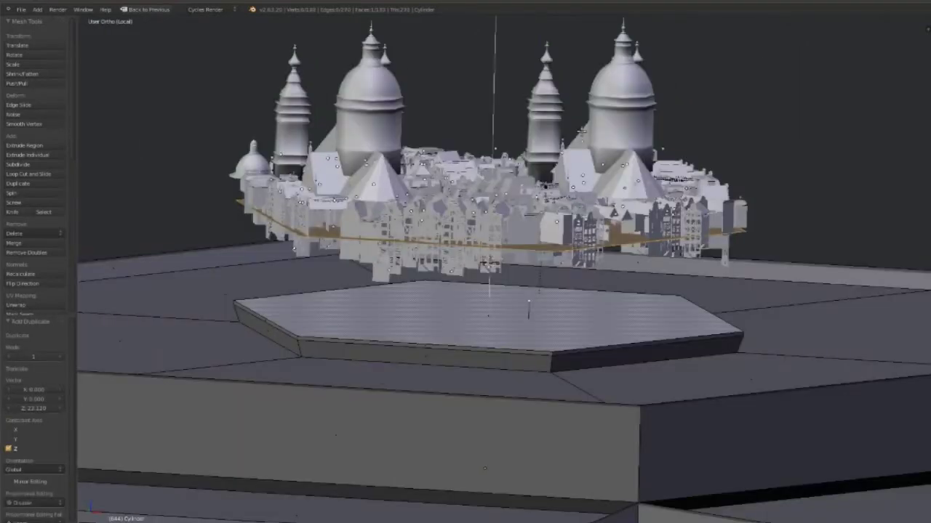
key("ctrl+l")
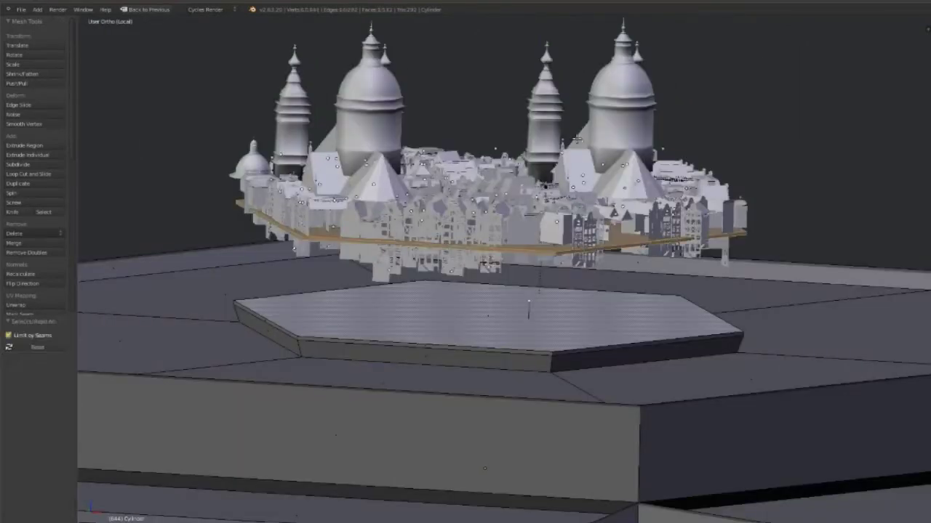
key("z")
key("z")
middle_click_drag(528, 307, 484, 280)
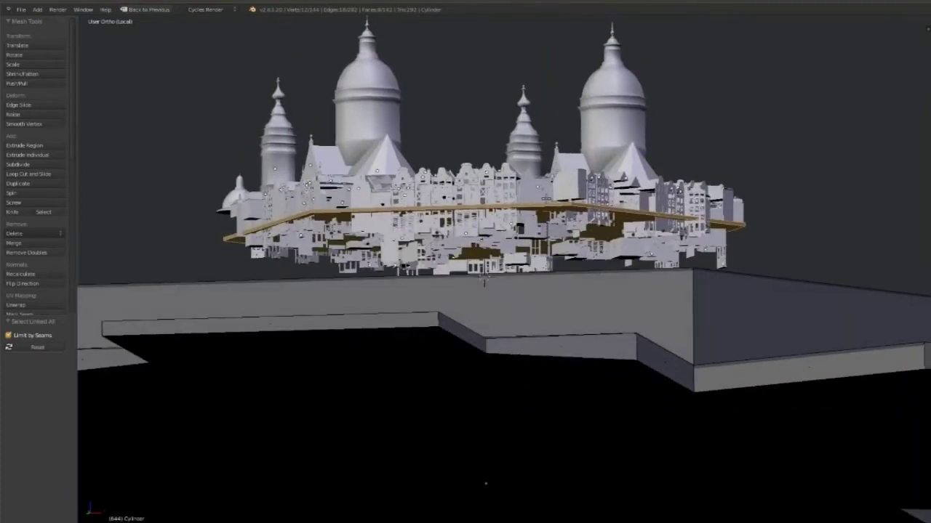
key("a")
key("z")
key("z")
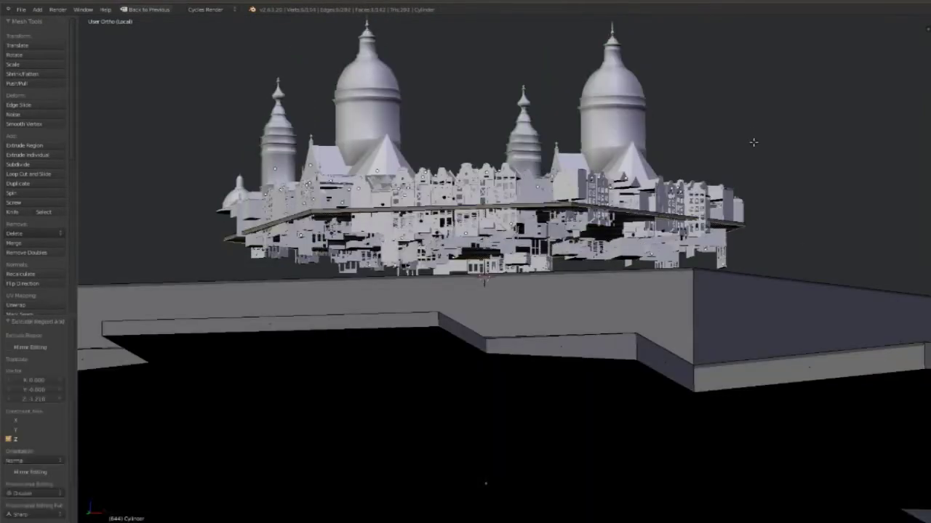
- Extrude the face ring, scale it to 0.898, and move it down beneath the buildings
key("e")
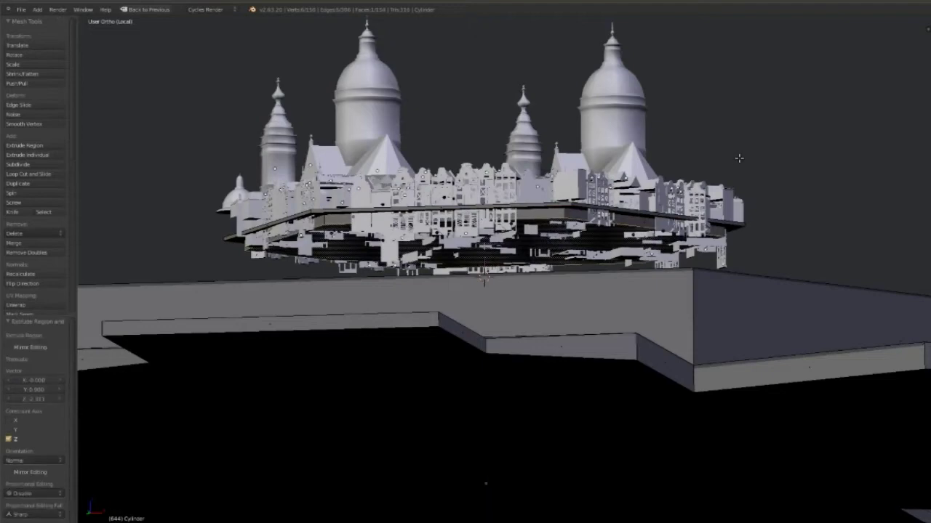
key("s")
left_click(711, 172)
key("g")
key("z")
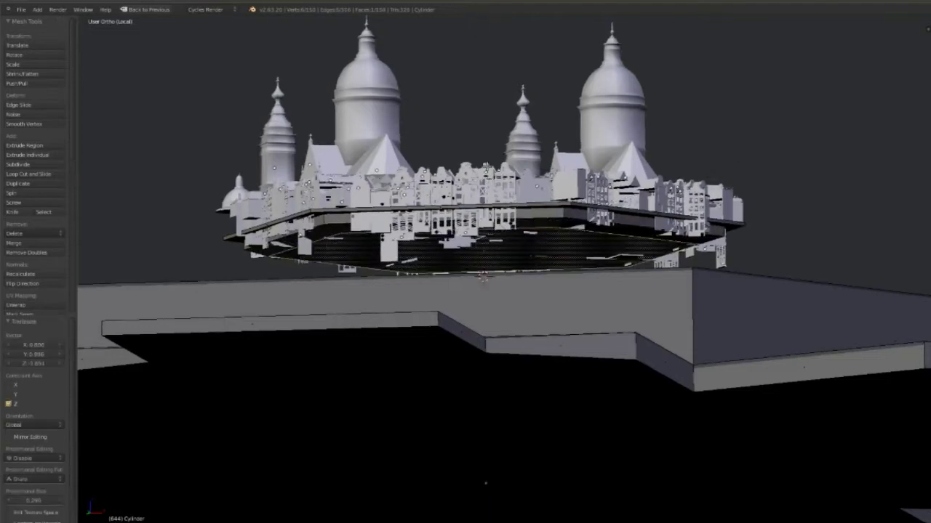
key("Return")
- Extrude a band downward from the base and scale its bottom ring slightly larger
key("e")
left_click(517, 290)
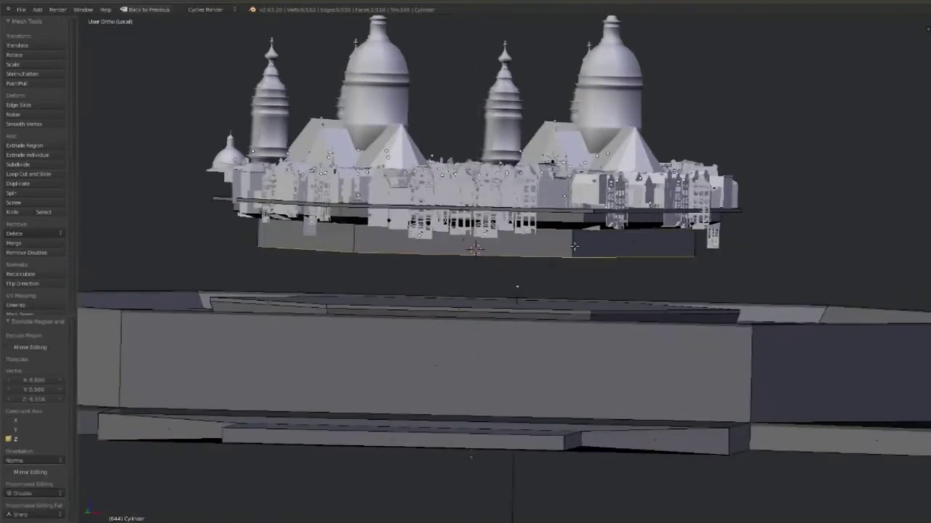
middle_click_drag(552, 283, 635, 265)
key("s")
left_click(642, 267)
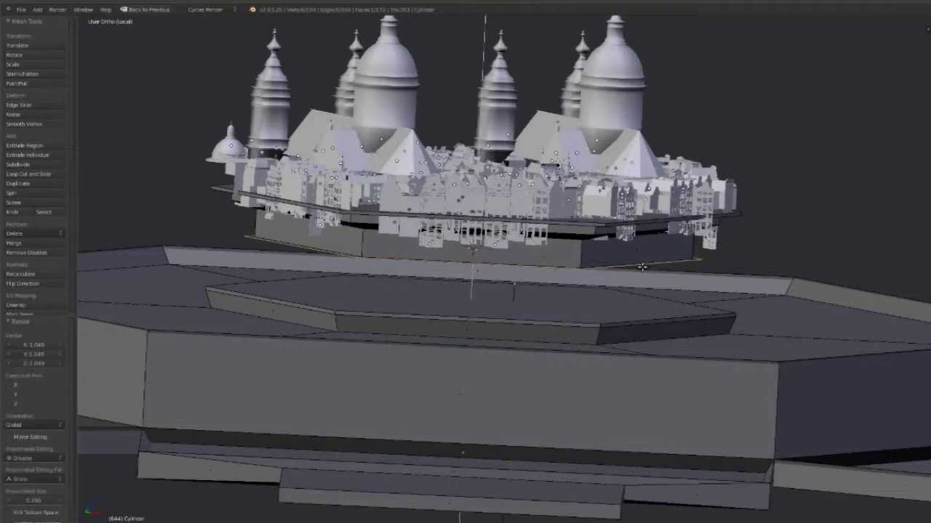
- Extrude two more bands downward to form the lowest tier, then select the base's front face
key("e")
left_click(642, 269)
middle_click_drag(653, 270, 663, 268)
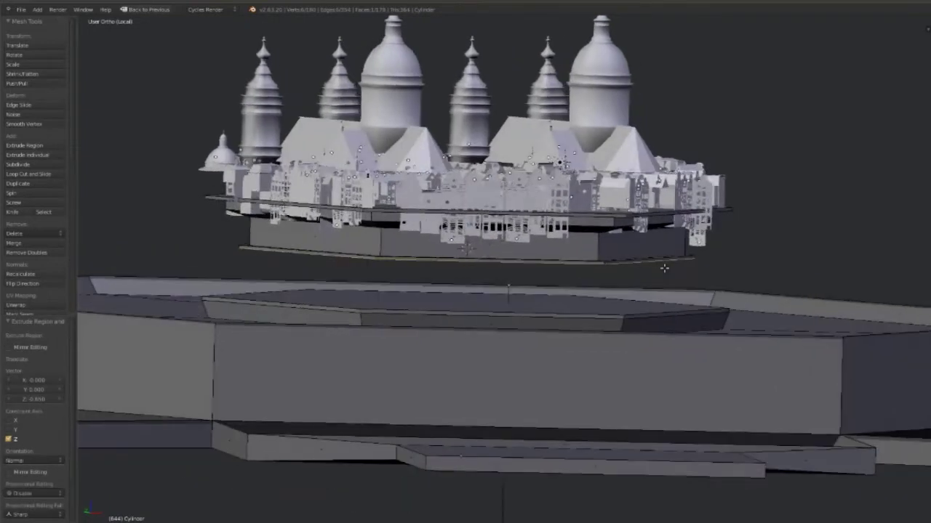
mouse_move(509, 290)
middle_mouse_down()
mouse_move(466, 265)
mouse_move(443, 311)
middle_mouse_up()
key("e")
left_click(449, 258)
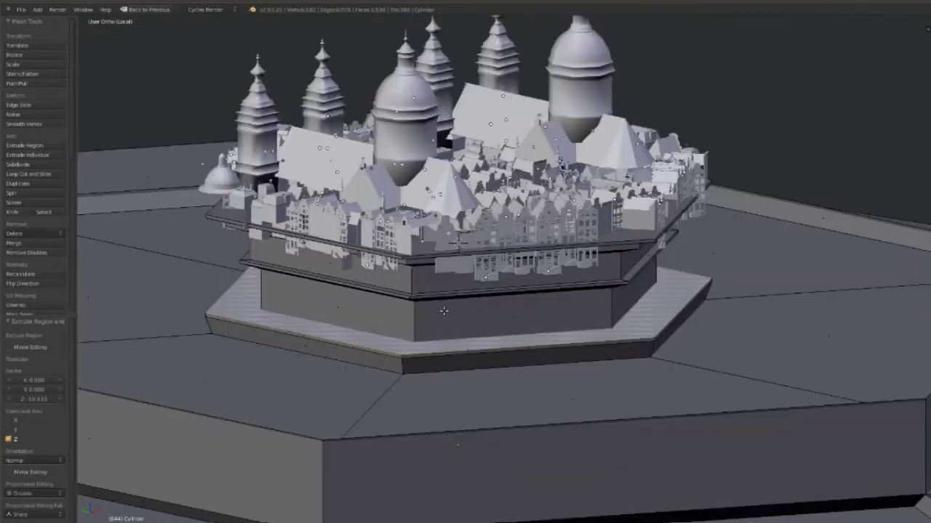
right_click(538, 314)
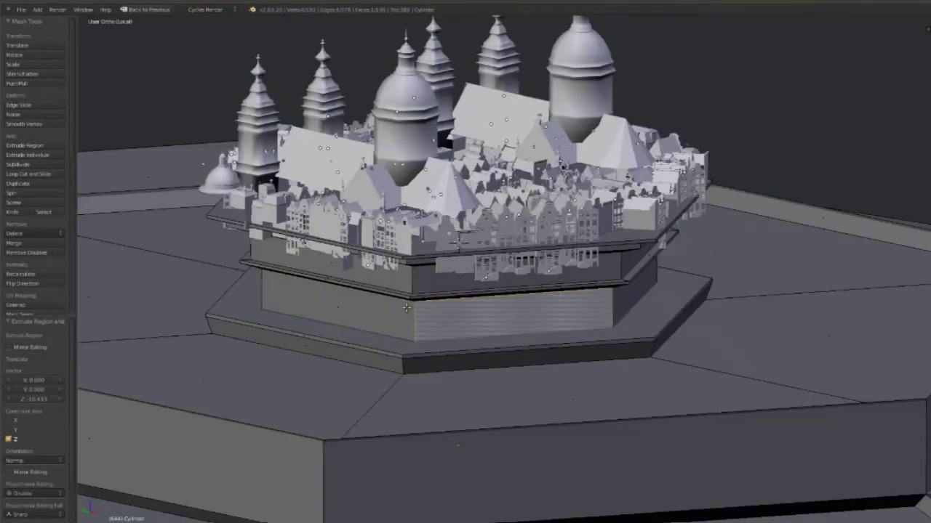
middle_click_drag(509, 315, 536, 314)
scroll(524, 317, "up", 3)
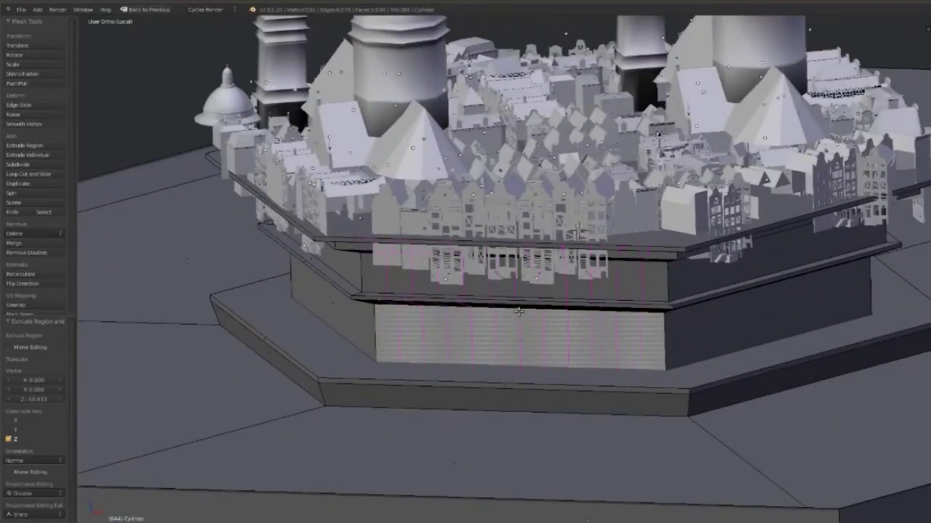
- Add loop cuts around the lower tier and select alternating faces on its side
left_click(518, 311)
right_click(467, 379)
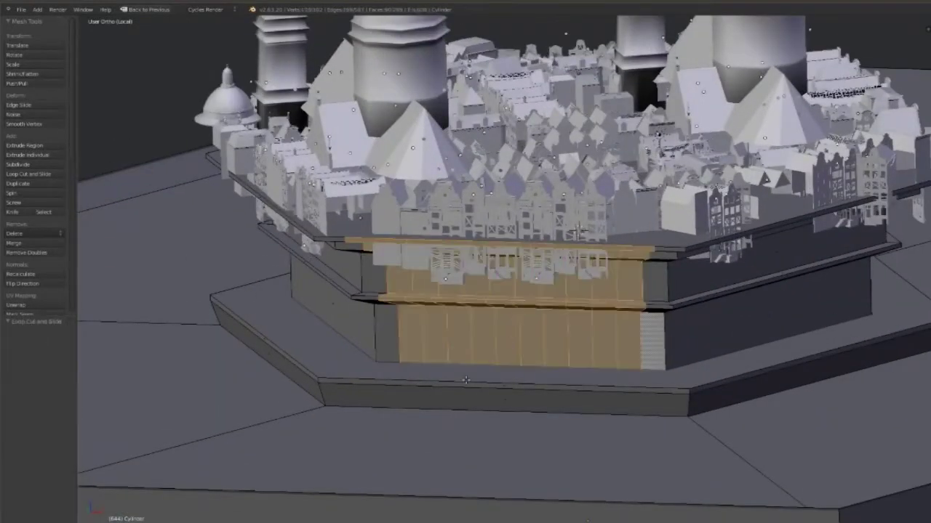
right_click(373, 329)
right_click(396, 331)
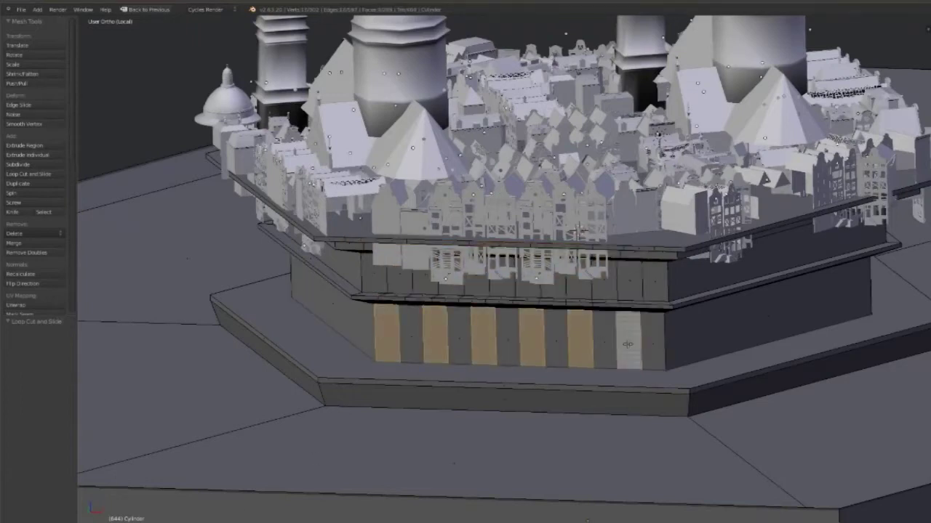
middle_click_drag(538, 314, 532, 325)
- Extrude the chosen faces outward, shrink them into tapered buttresses, and shift them vertically
key("e")
left_click(766, 318)
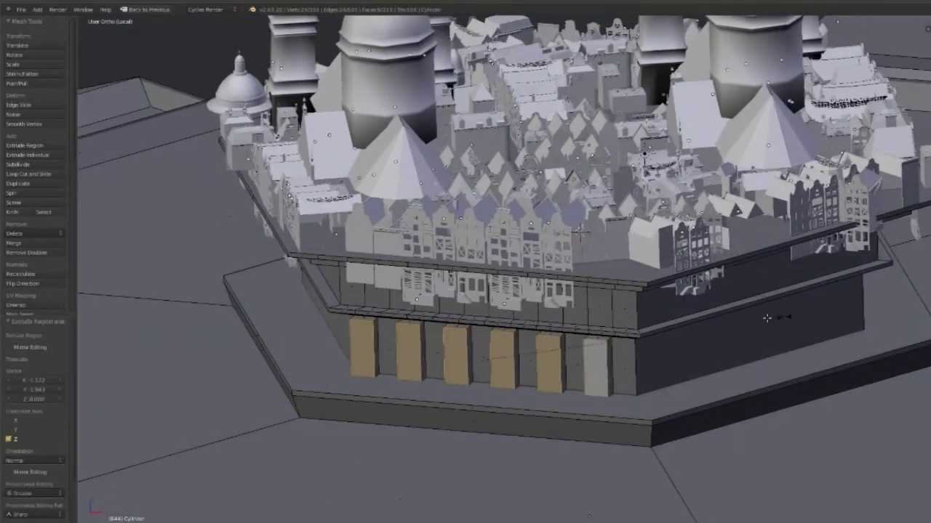
key("s")
left_click(552, 333)
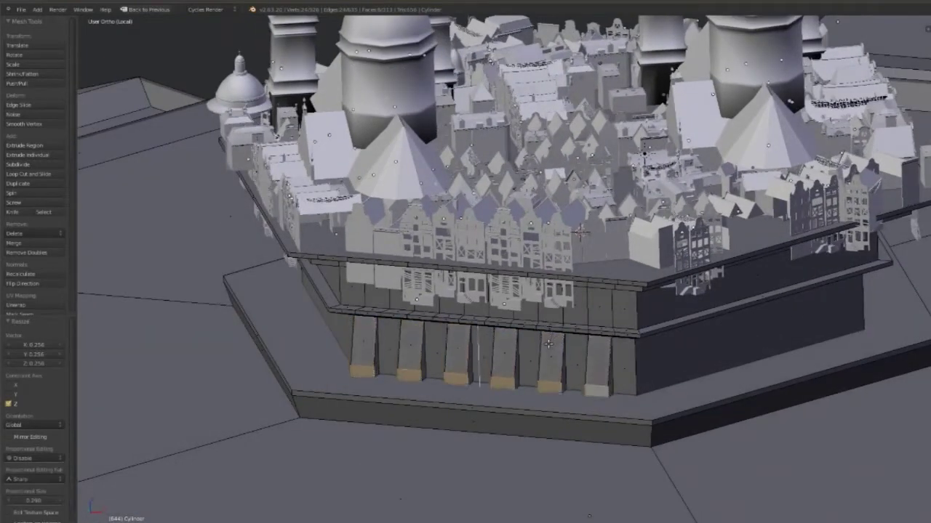
key("g")
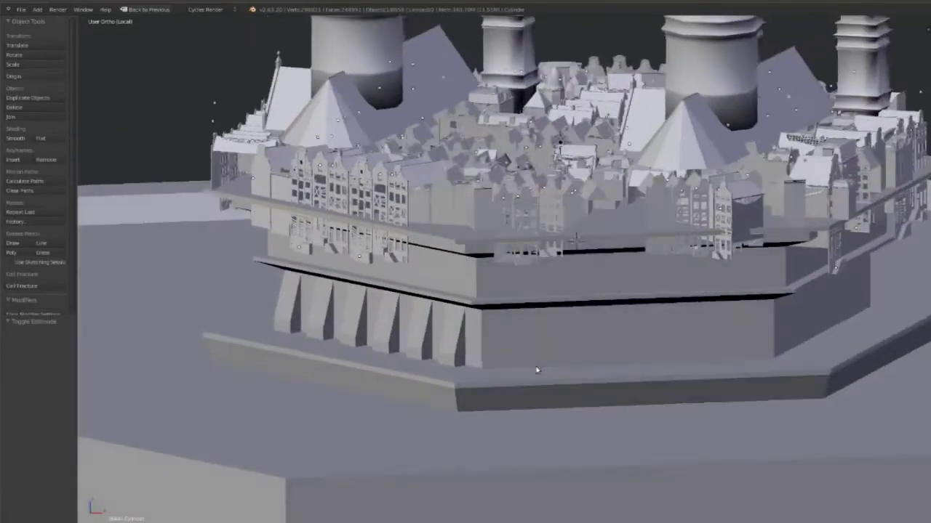
- Leave Local view to show the full scene and snap to the front view
scroll(536, 371, "down", 2)
scroll(524, 373, "down", 2)
scroll(557, 376, "down", 3)
scroll(570, 339, "up", 1)
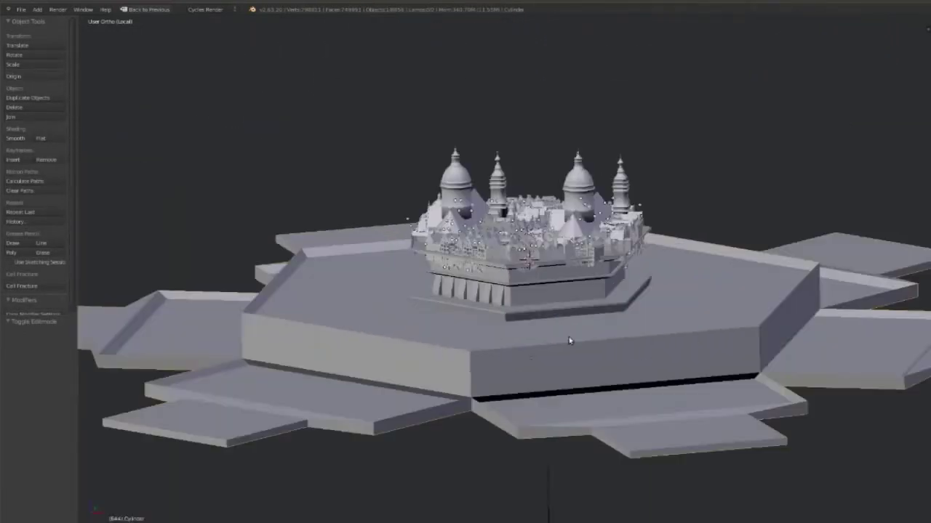
key("KP_Divide")
key("z")
key("z")
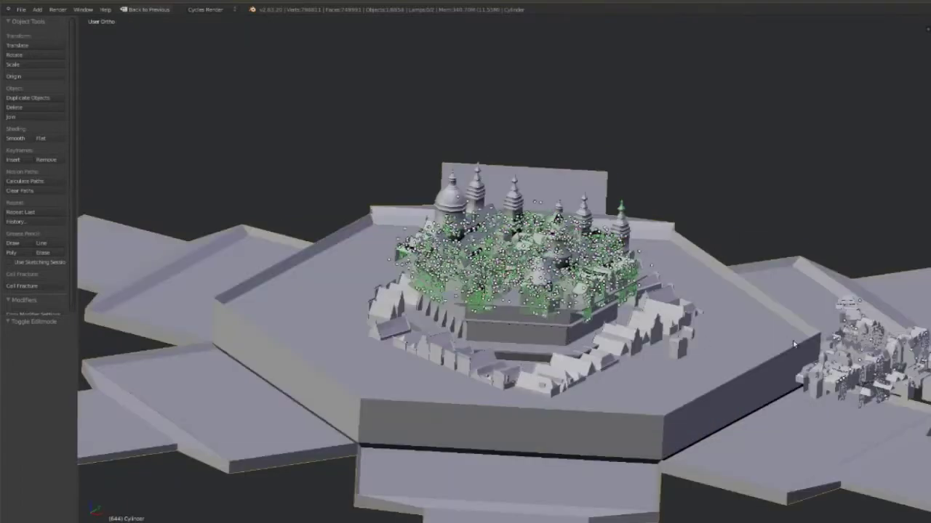
key("z")
key("z")
key("KP_1")
key("z")
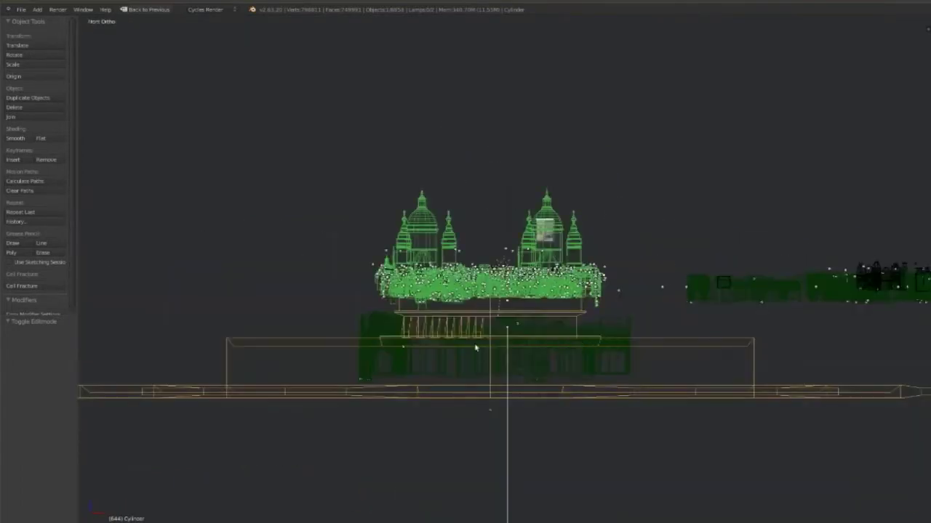
- Invert the object selection and box-select the buildings on the right of the city
key("ctrl+i")
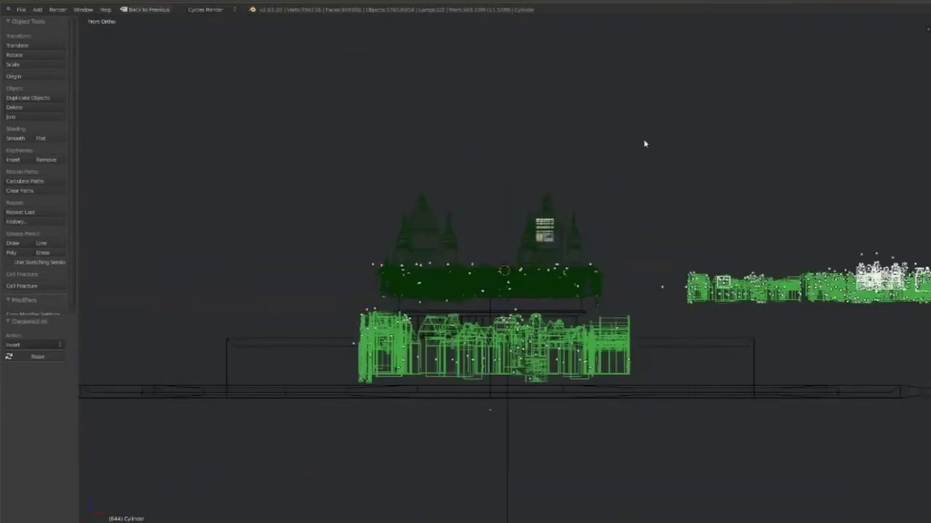
key("b")
left_click_drag(656, 152, 909, 322)
middle_click_drag(790, 238, 546, 238, "shift")
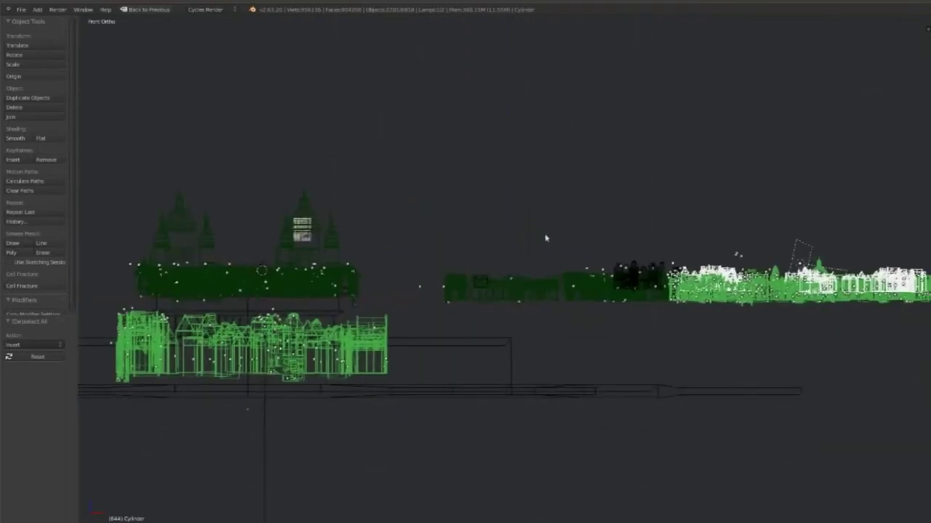
key("b")
left_click_drag(544, 219, 930, 342)
scroll(864, 342, "down", 3)
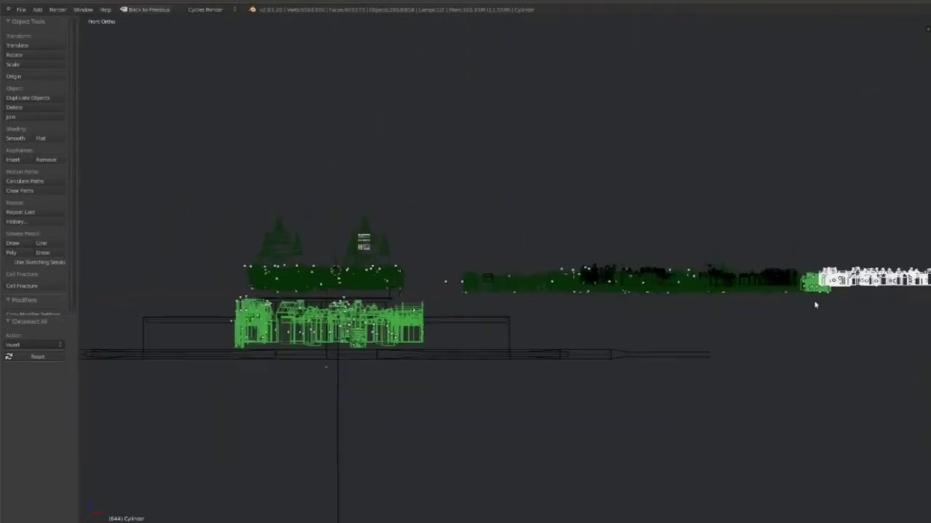
key("b")
left_click_drag(709, 207, 870, 305)
- Box-select the distant buildings on the far right, then view the scene from the top
scroll(876, 303, "down", 1)
scroll(852, 332, "down", 2)
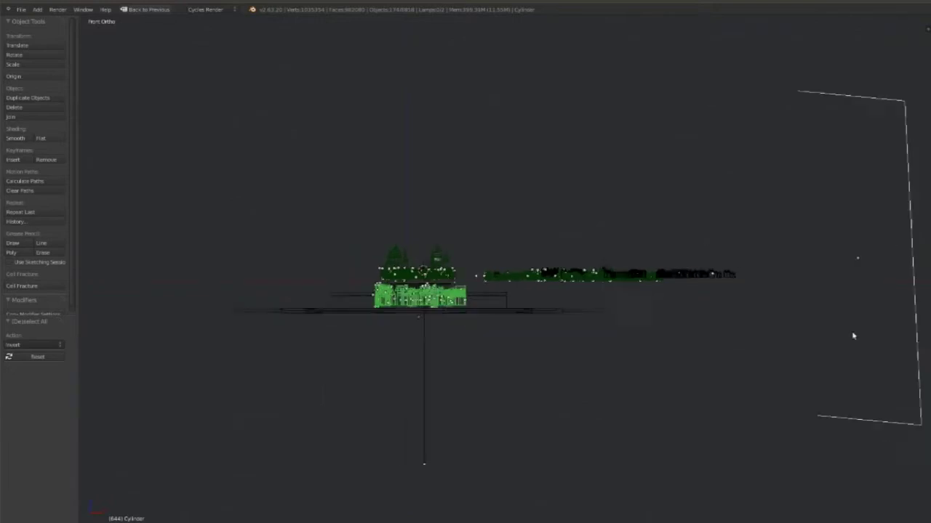
middle_click_drag(851, 333, 752, 89)
key("b")
left_click_drag(752, 90, 657, 401)
middle_click_drag(468, 346, 509, 390)
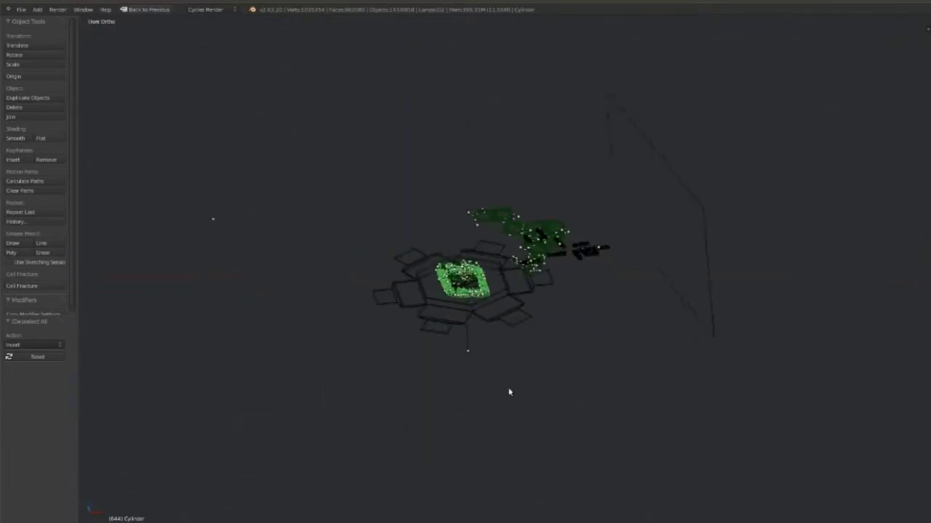
key("KP_7")
scroll(632, 331, "up", 4)
- Move the selected building pieces to the left and rotate them slightly
scroll(632, 330, "up", 2)
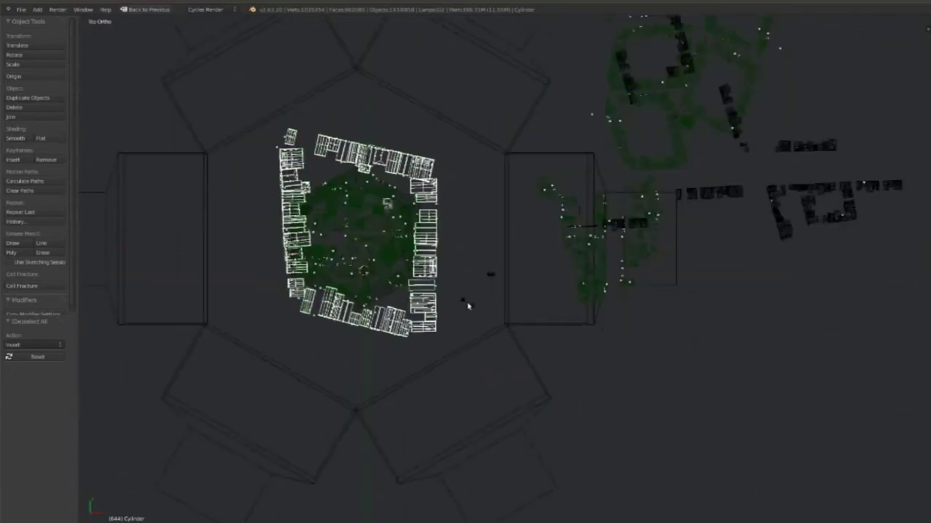
key("g")
left_click(362, 312)
key("r")
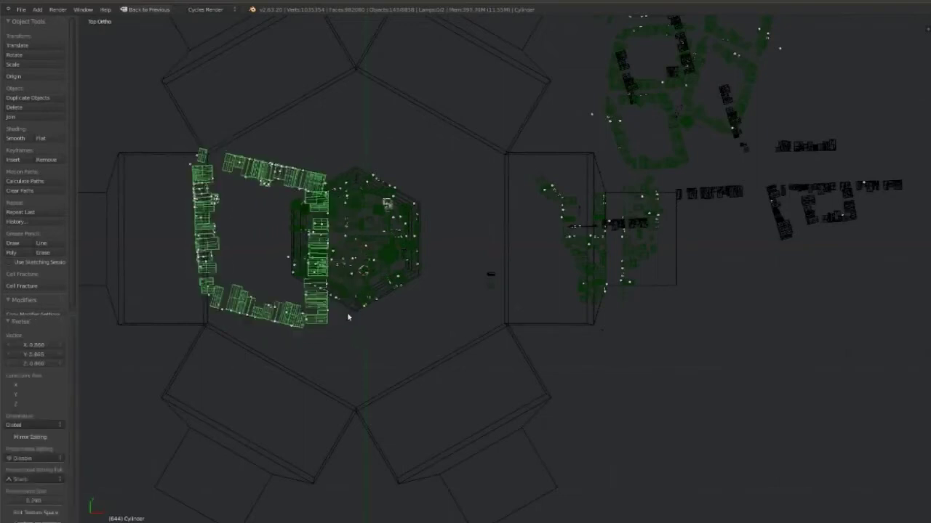
left_click(318, 229)
- Reselect the left column of pieces, rotate them around the hexagon, and nudge them up-right
key("b")
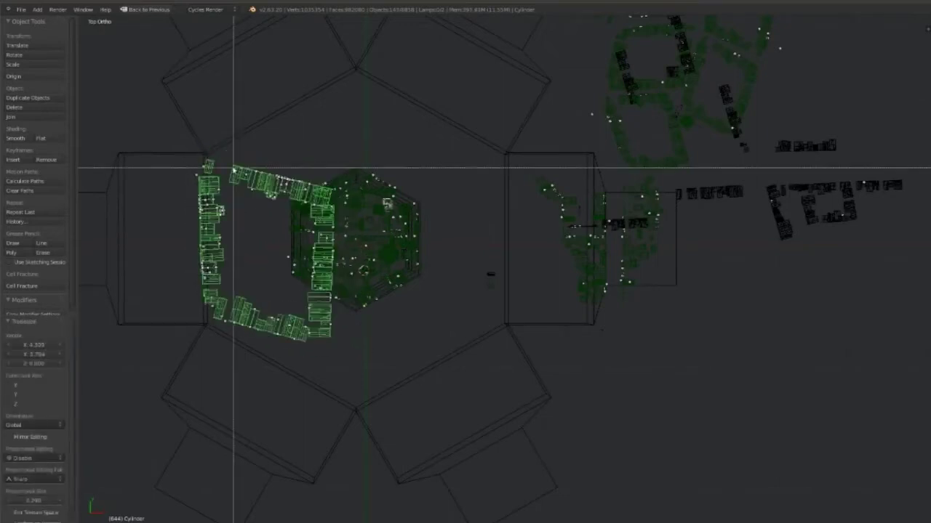
middle_click_drag(203, 142, 213, 326)
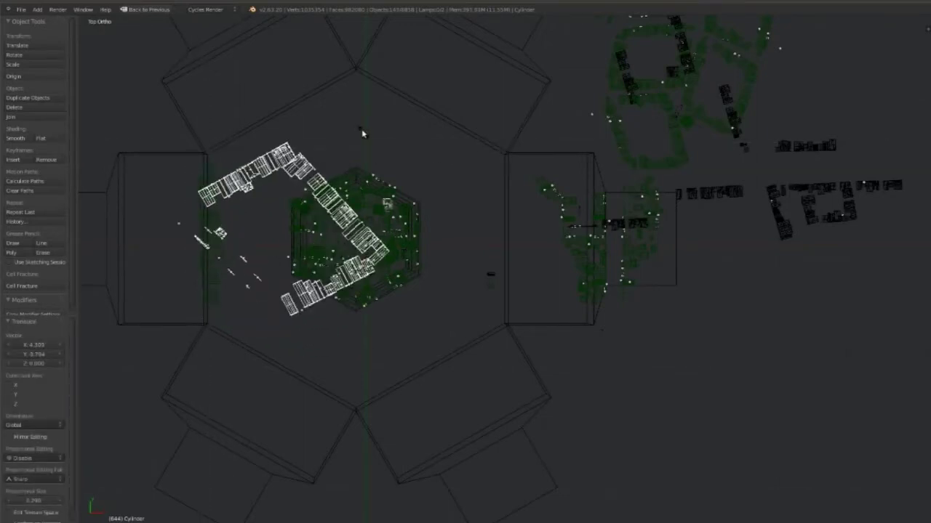
key("b")
left_click_drag(168, 189, 226, 270)
key("r")
left_click(274, 247)
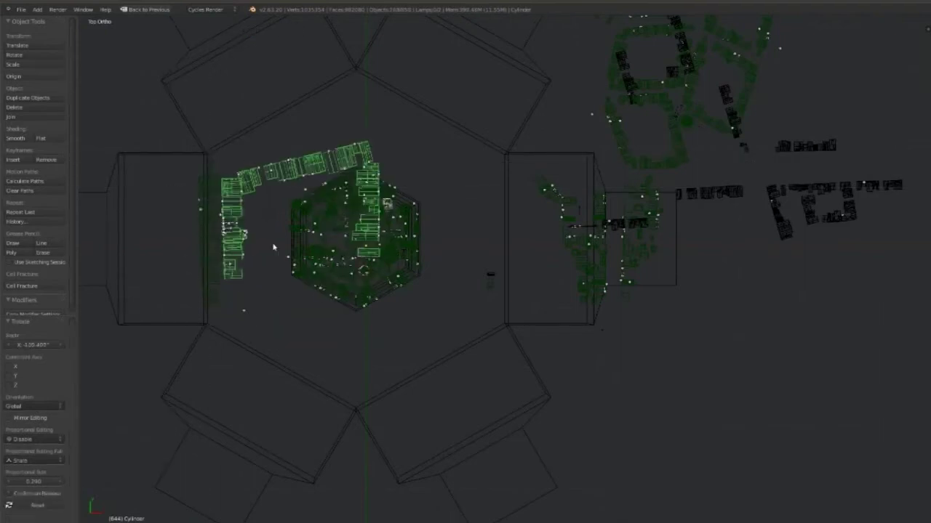
key("g")
left_click(277, 234)
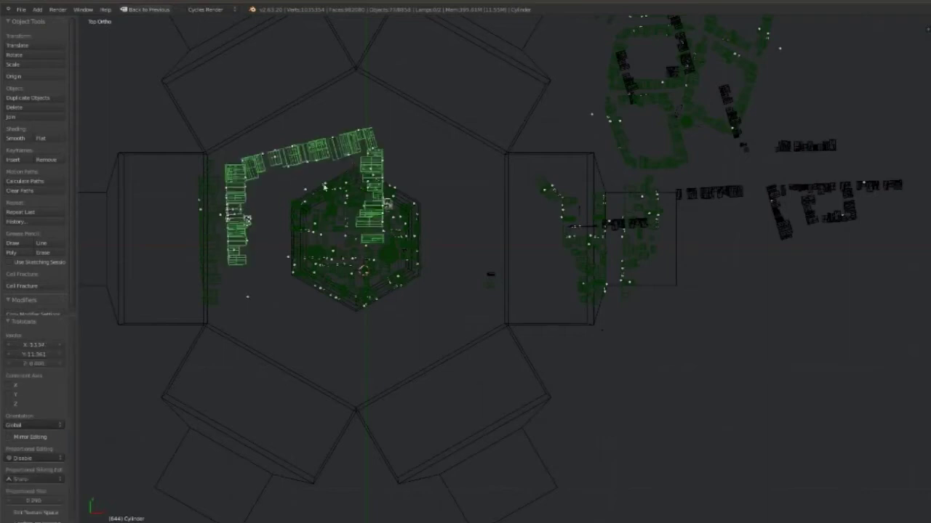
- Swing the left column pieces around the hexagon into a column and top row, then nudge them
left_click_drag(213, 148, 226, 295)
key("r")
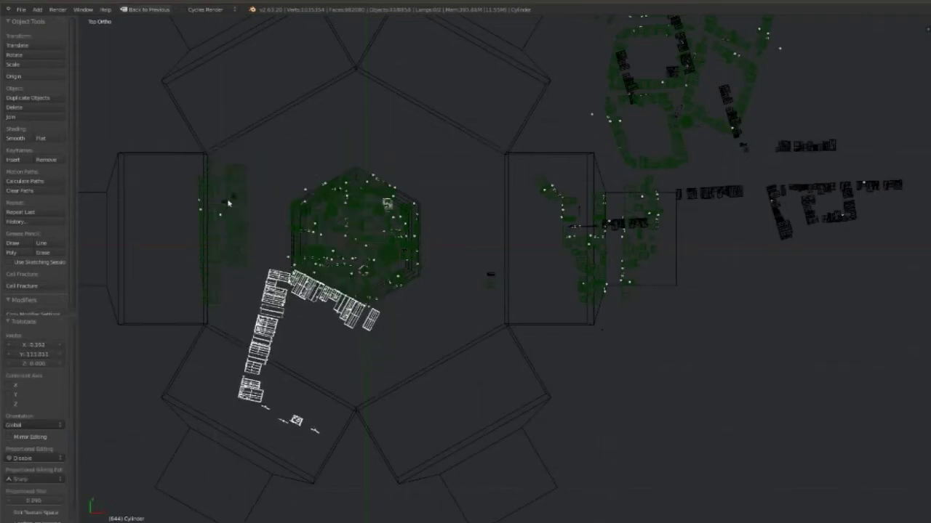
left_click(212, 144)
key("g")
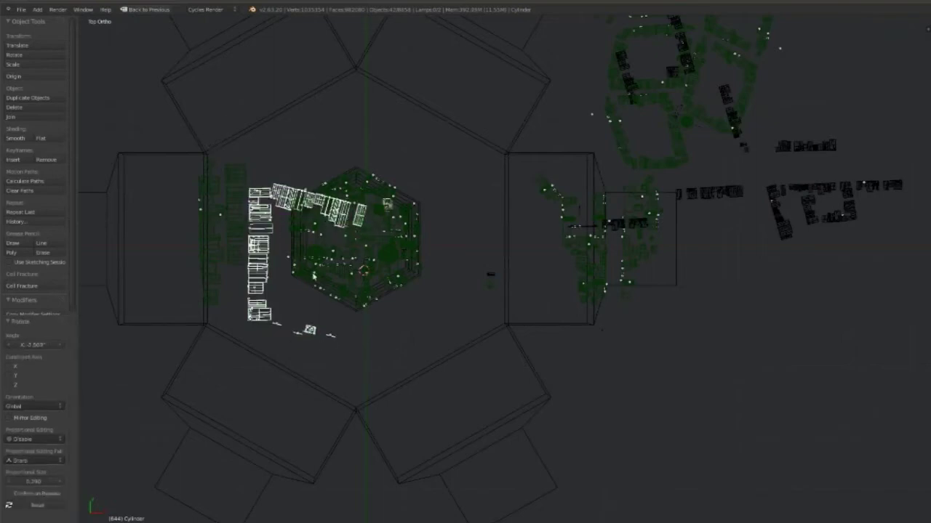
left_click(398, 337)
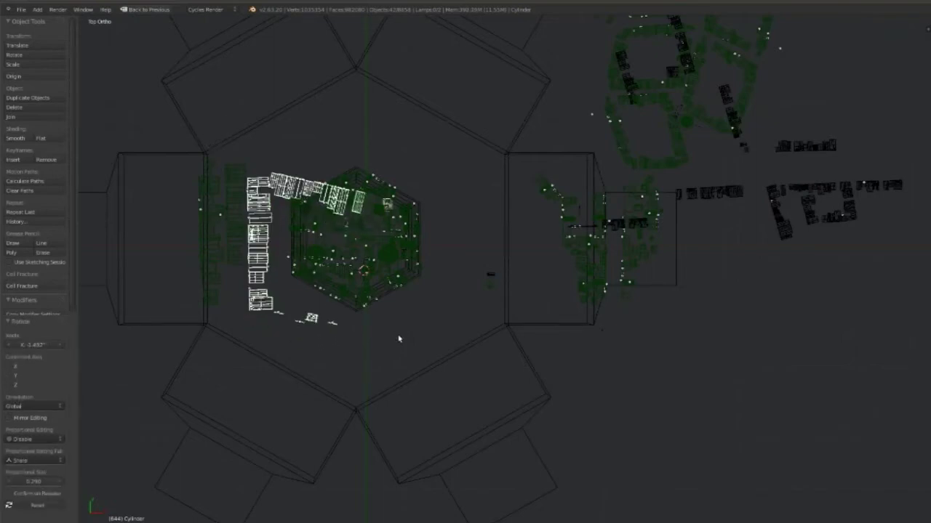
- Narrow the selection to the column pieces and rotate them into a vertical column beside the hexagon
key("b")
left_click_drag(227, 168, 259, 384)
key("r")
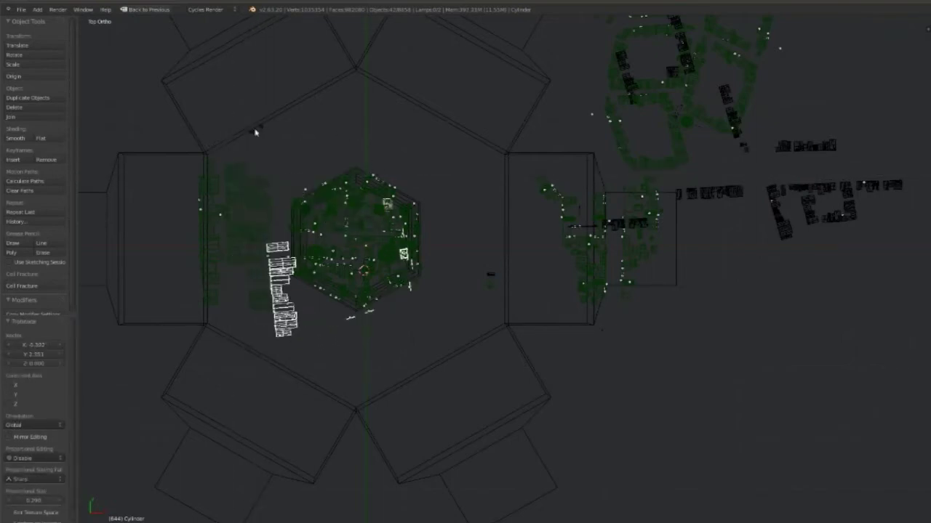
left_click(258, 133)
key("g")
key("r")
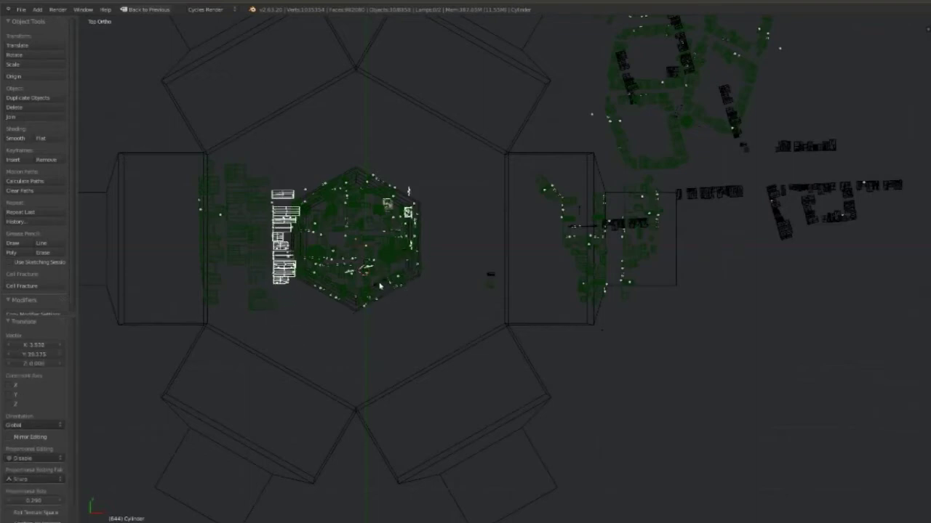
left_click(373, 222)
- Orbit and zoom in solid shading to check the realigned column beside the pedestal
mouse_move(395, 315)
middle_mouse_down()
mouse_move(367, 337)
mouse_move(388, 339)
middle_mouse_up()
key("z")
key("z")
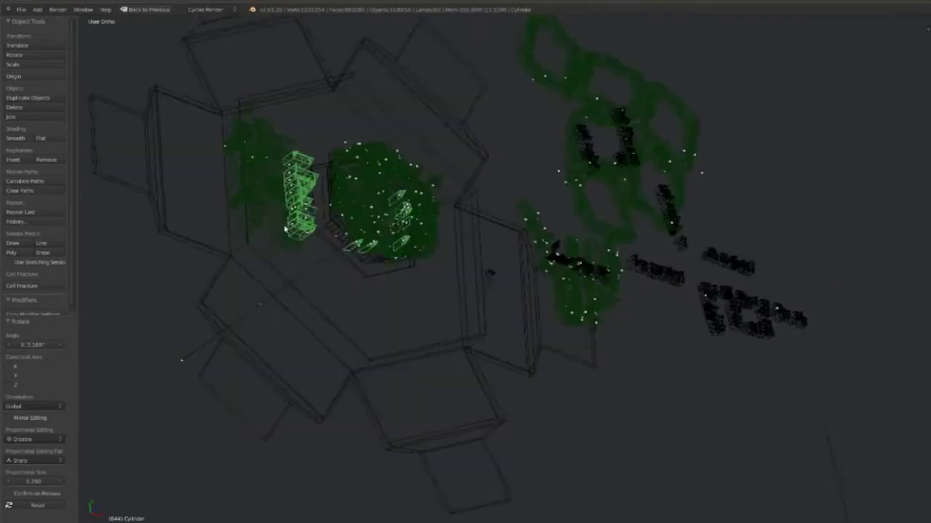
middle_click_drag(181, 359, 284, 228)
scroll(286, 368, "up", 2)
scroll(532, 372, "up", 2)
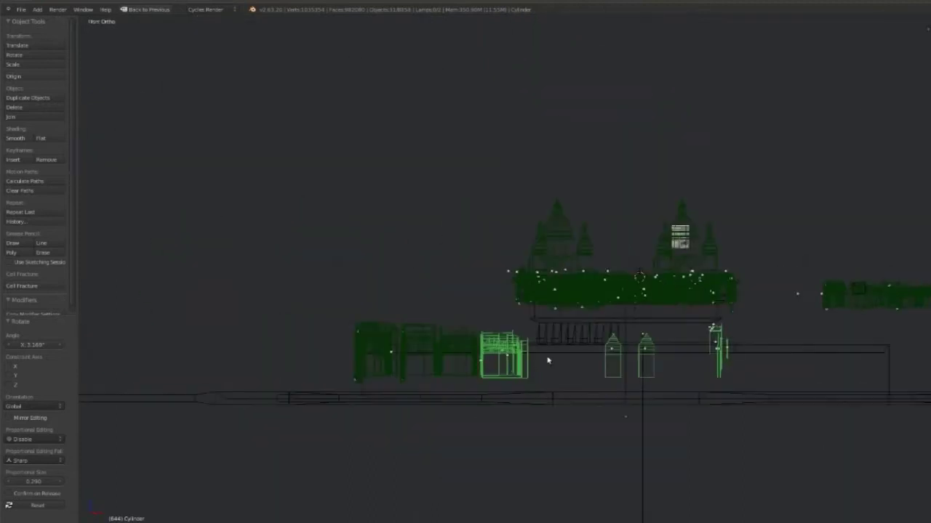
key("Tab")
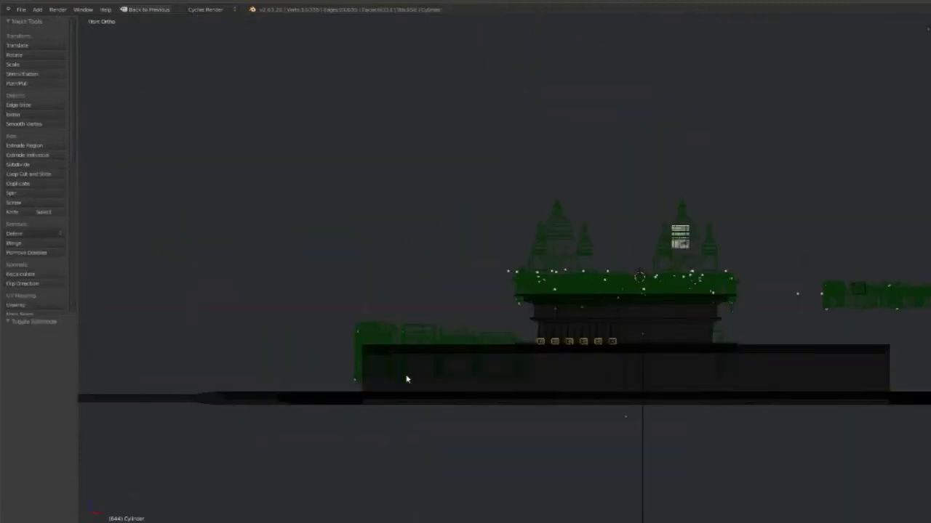
key("Tab")
key("z")
key("KP_5")
- In Edit Mode, box-select the long base's top edge and lower it 12.469 units along Z
key("z")
key("KP_5")
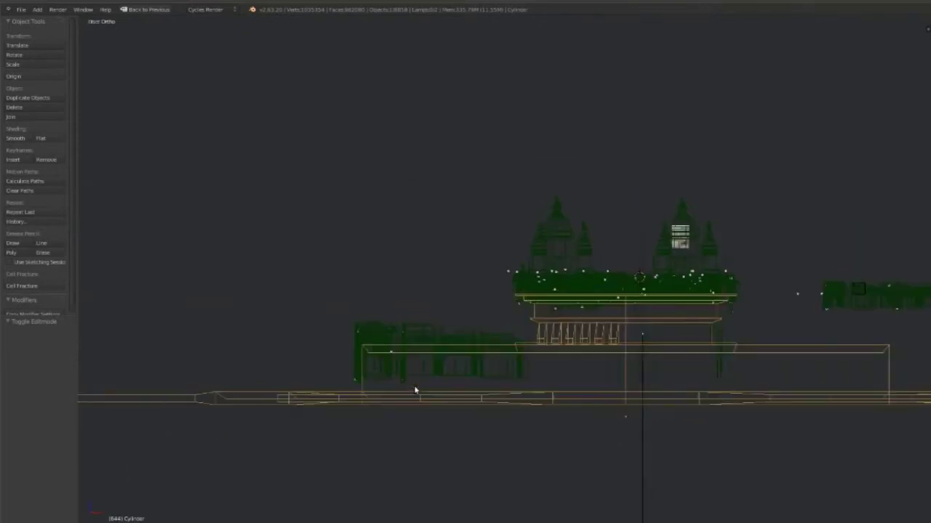
key("Tab")
key("z")
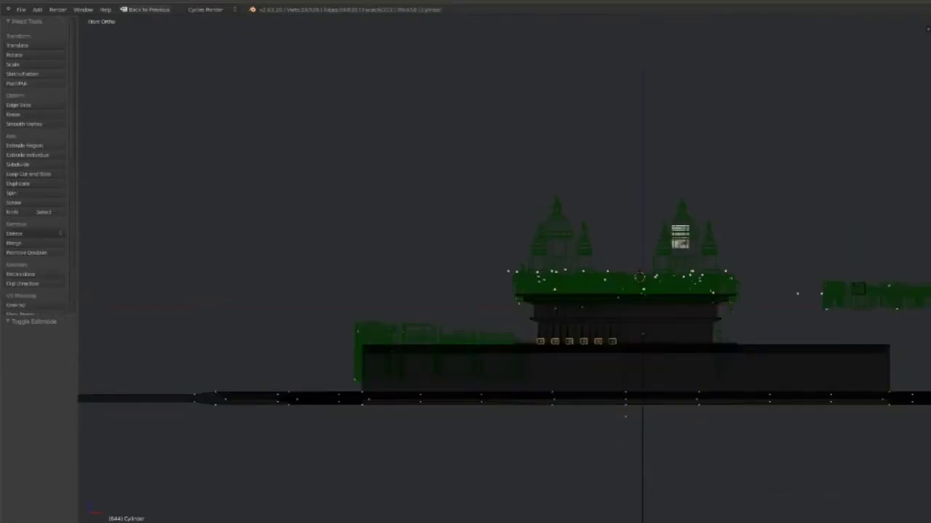
key("b")
left_click_drag(322, 361, 914, 337)
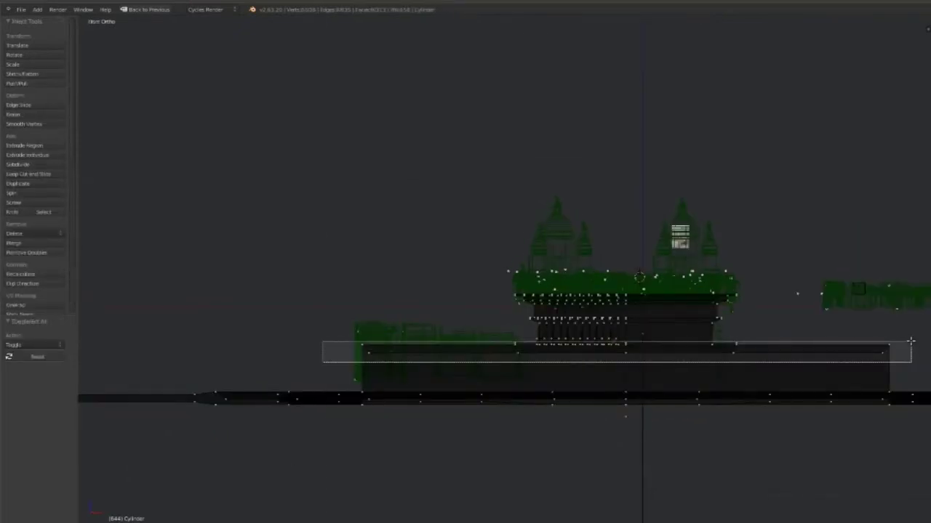
key("g")
key("z")
left_click(717, 230)
- Inspect the lowered base from top and front views, deselect everything, and return to Object Mode
key("z")
mouse_move(717, 230)
middle_mouse_down()
mouse_move(359, 281)
mouse_move(397, 309)
middle_mouse_up()
key("z")
key("KP_7")
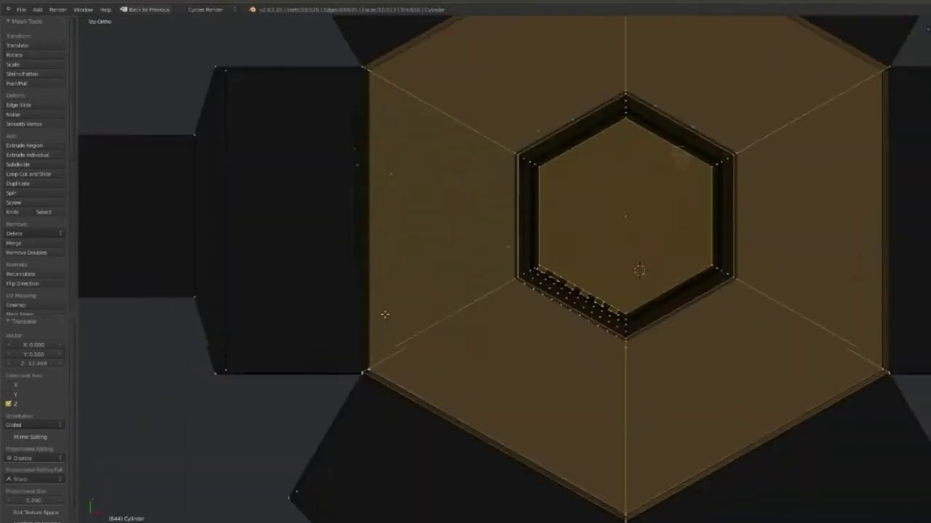
key("KP_1")
key("a")
key("b")
key("Escape")
key("Tab")
- Box-select the buildings left of the temple and view the city from above
key("z")
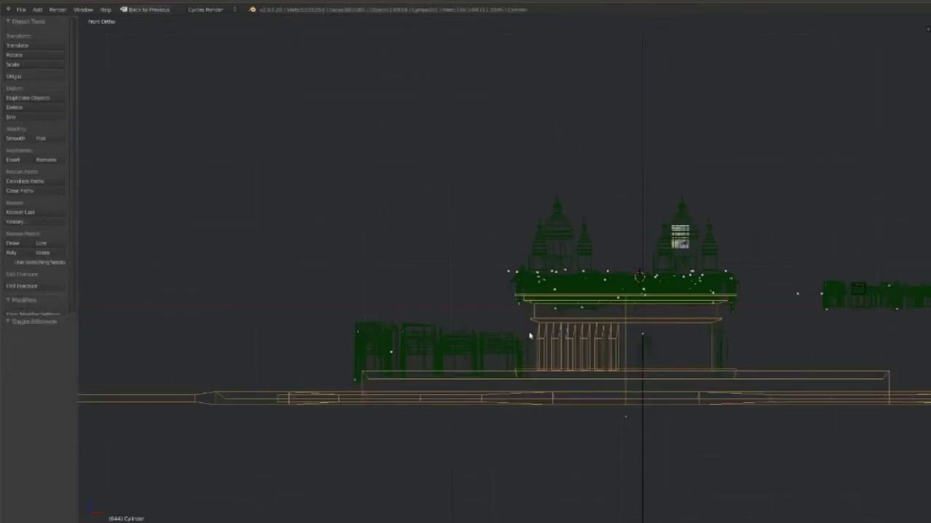
key("b")
key("Escape")
key("a")
key("b")
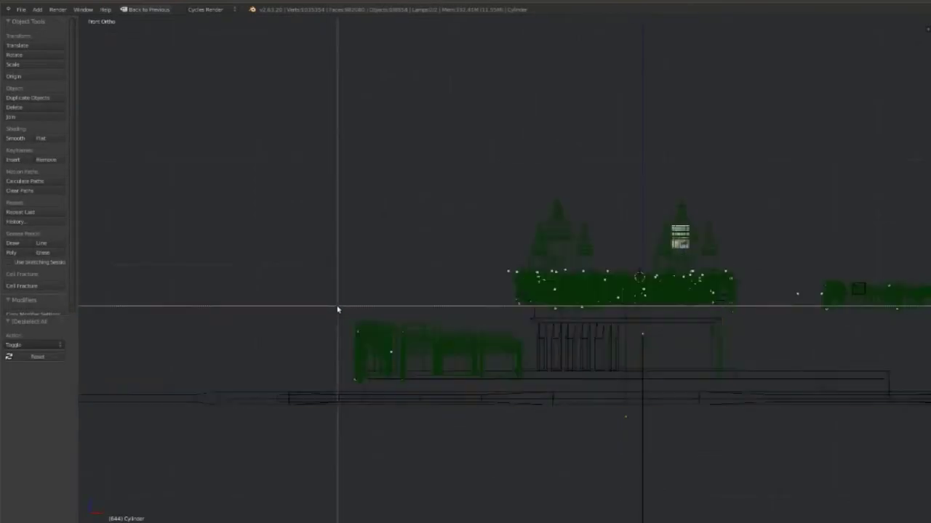
mouse_move(338, 306)
left_mouse_down()
mouse_move(538, 369)
mouse_move(531, 379)
left_mouse_up()
key("b")
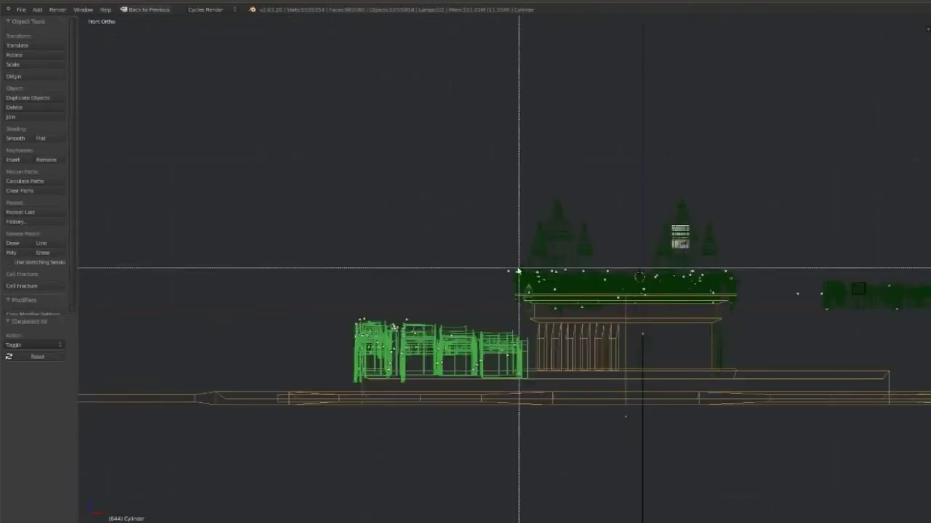
key("Escape")
key("z")
key("z")
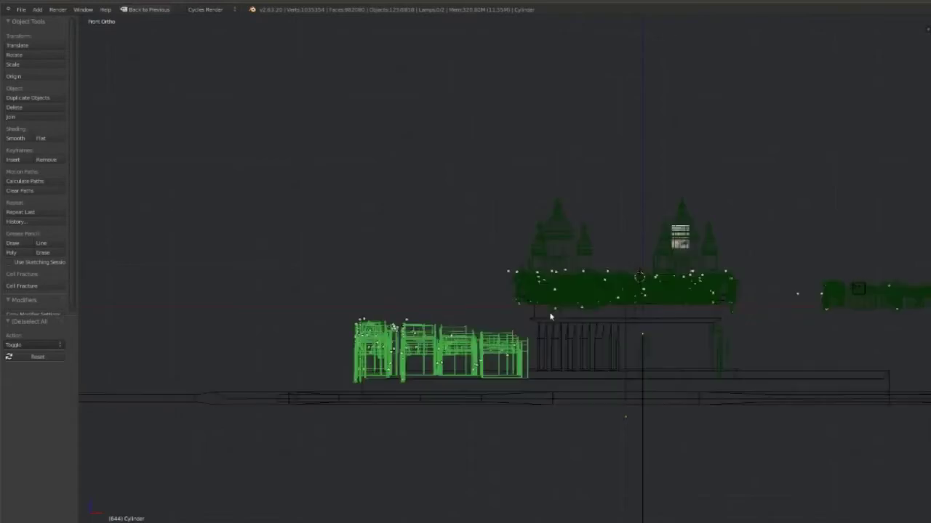
key("KP_7")
- Make linked copies of the selected buildings, turned 180°, and position them on the opposite flank
middle_click_drag(551, 316, 443, 328, "shift")
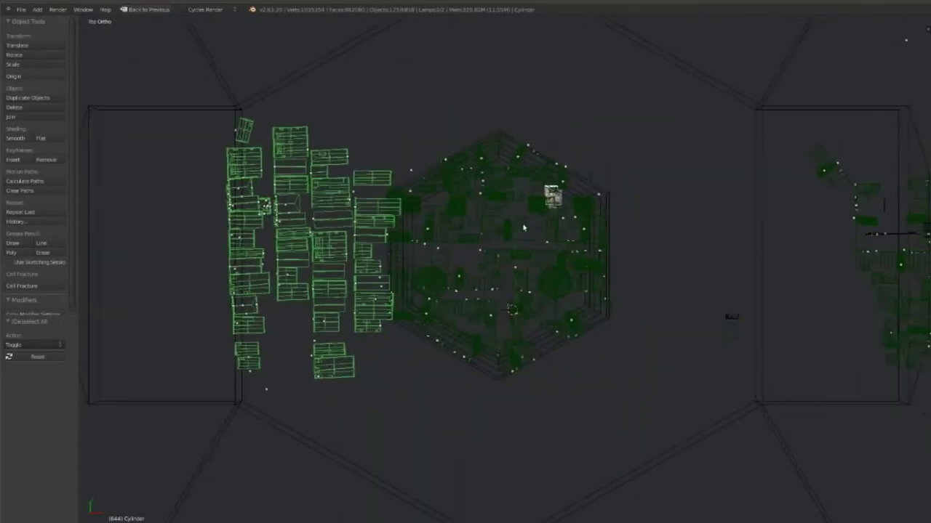
key("alt+d")
left_click(104, 166)
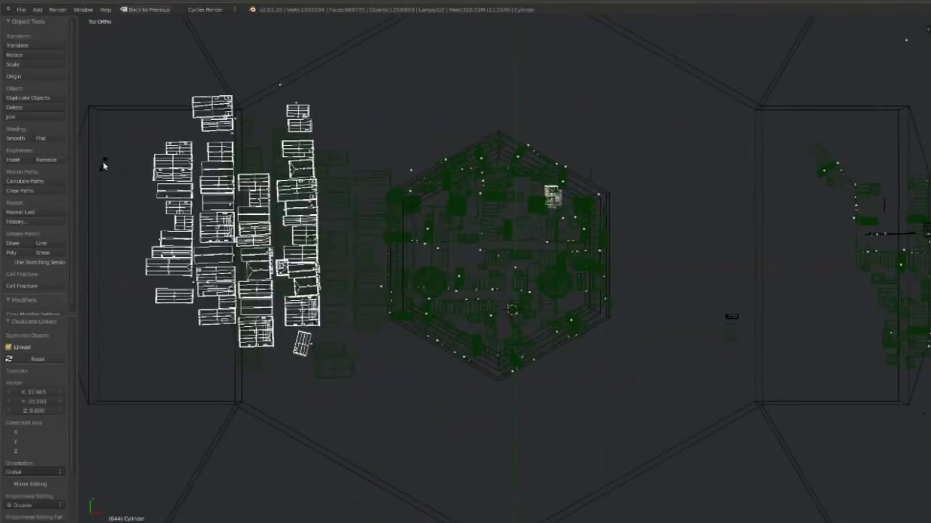
type("r180")
key("Return")
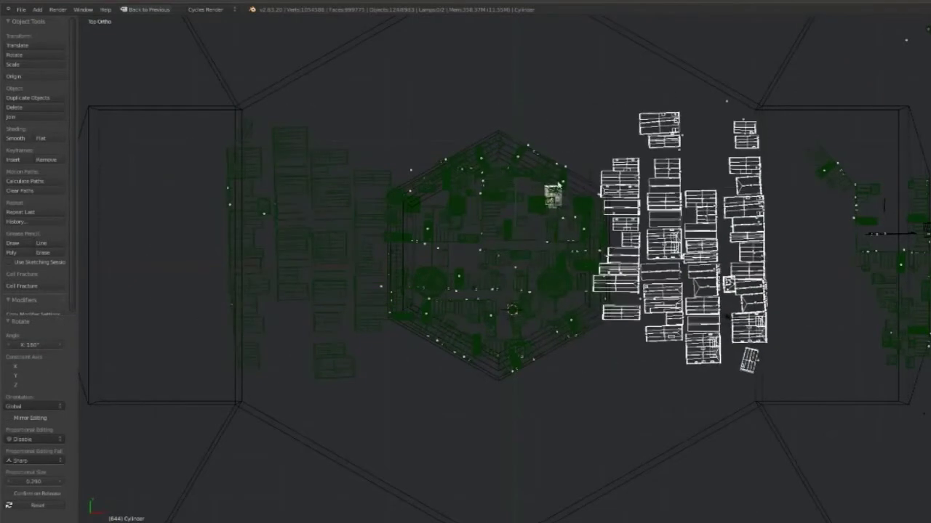
key("g")
left_click(700, 321)
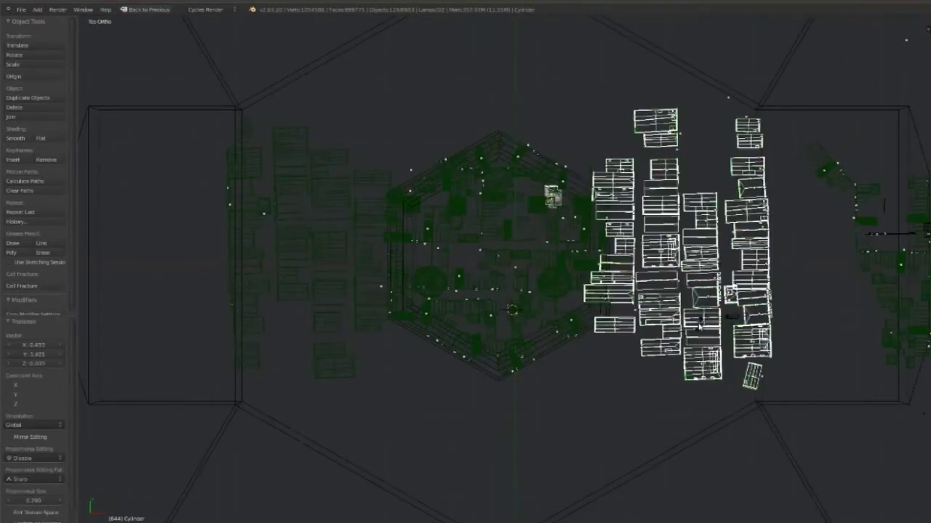
left_click(701, 329)
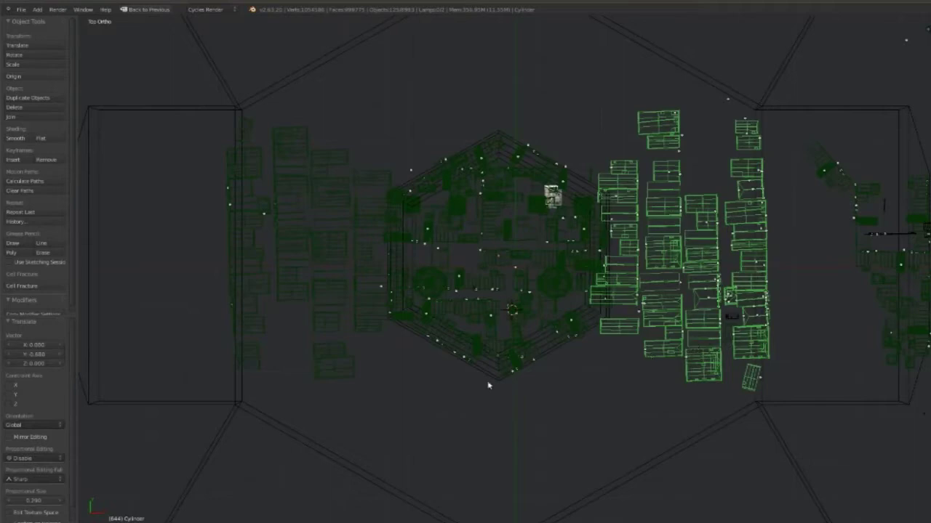
- Add the left-side buildings to the selection and rotate both groups around the centre, about -55°
key("b")
left_click_drag(218, 113, 372, 429)
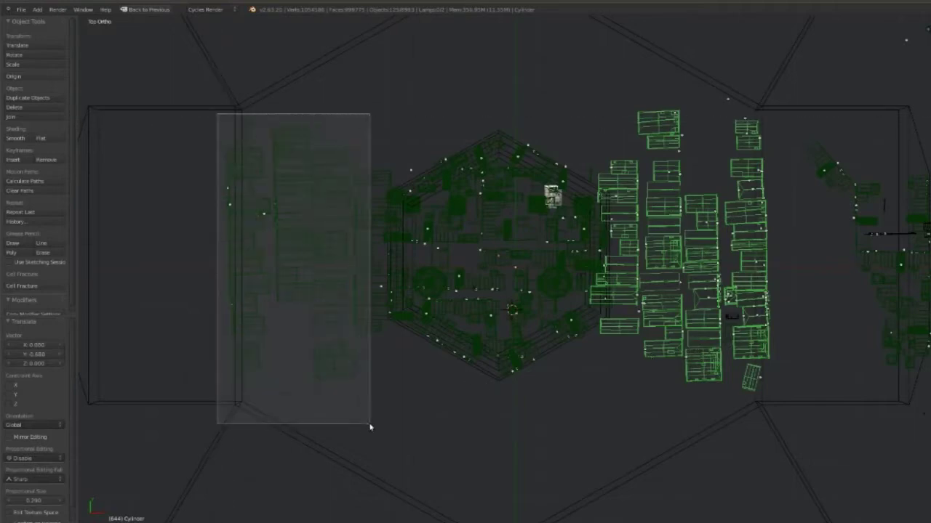
right_click(499, 379, "shift")
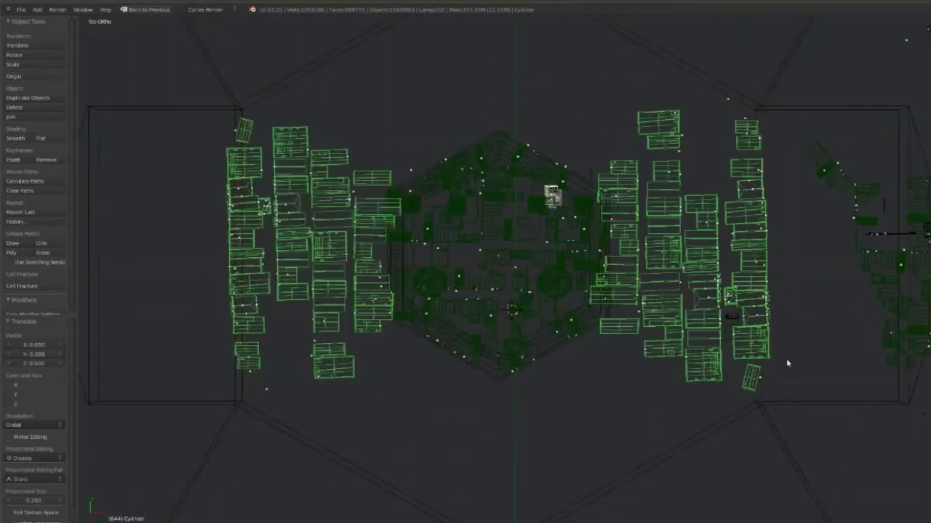
key("r")
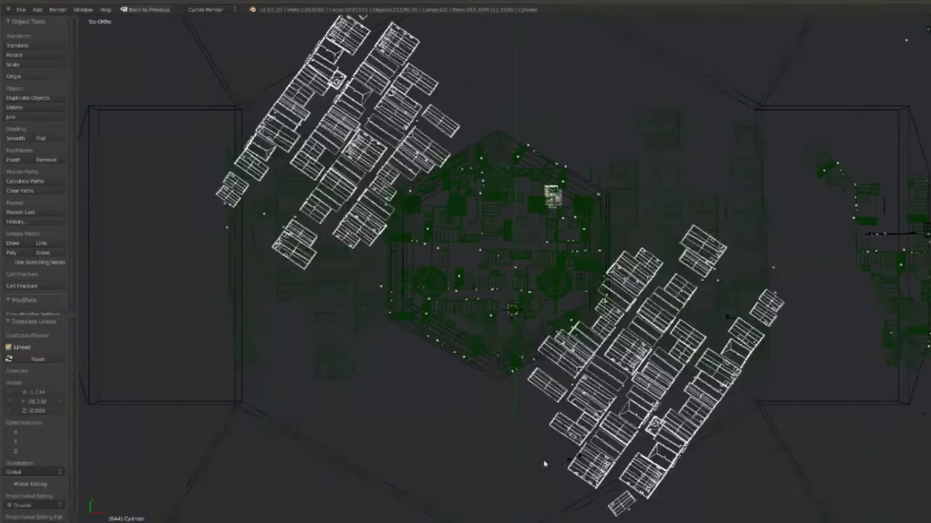
left_click(591, 328)
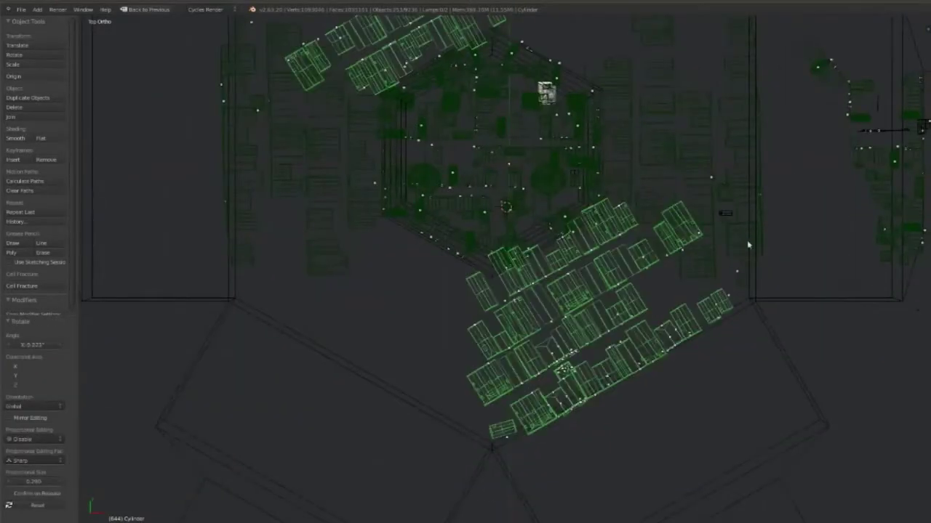
key("KP_7")
key("r")
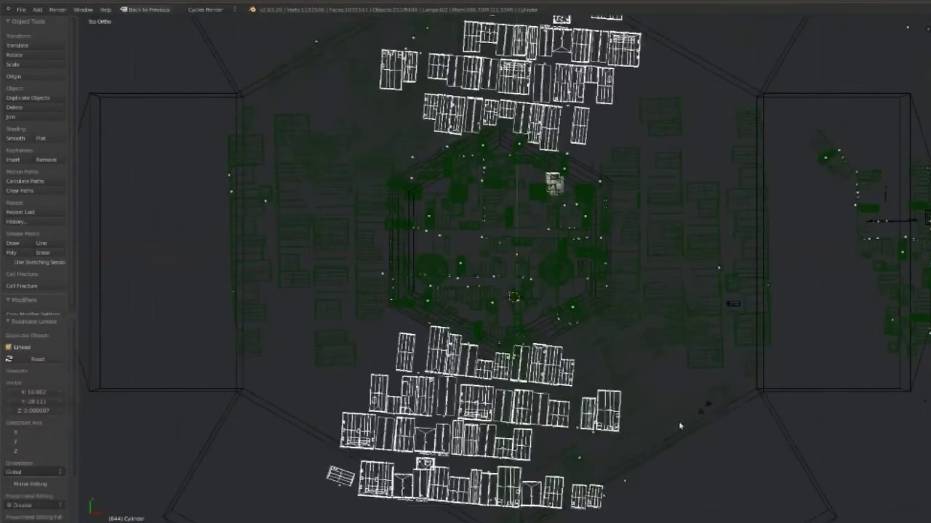
left_click(595, 440)
- Look straight down on the whole city in Top Ortho wireframe
key("z")
mouse_move(544, 431)
middle_mouse_down()
mouse_move(614, 212)
mouse_move(700, 253)
middle_mouse_up()
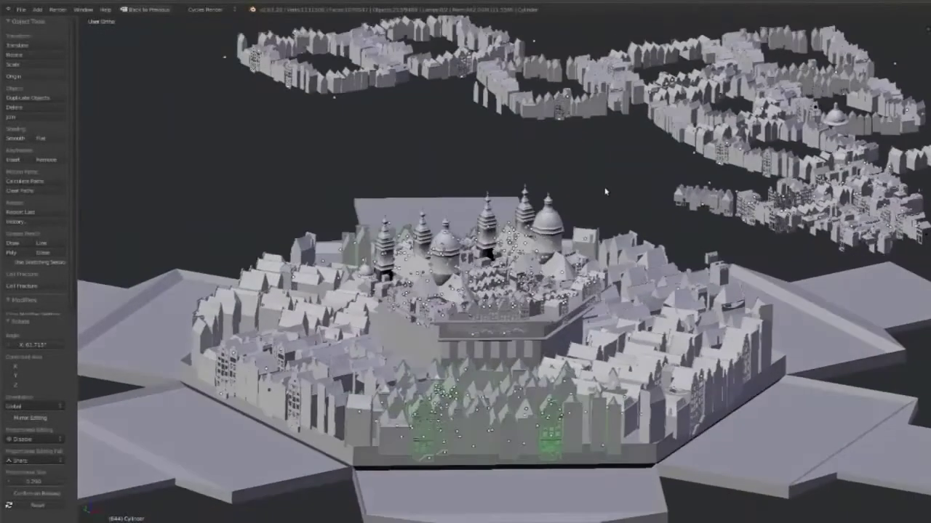
key("z")
key("KP_7")
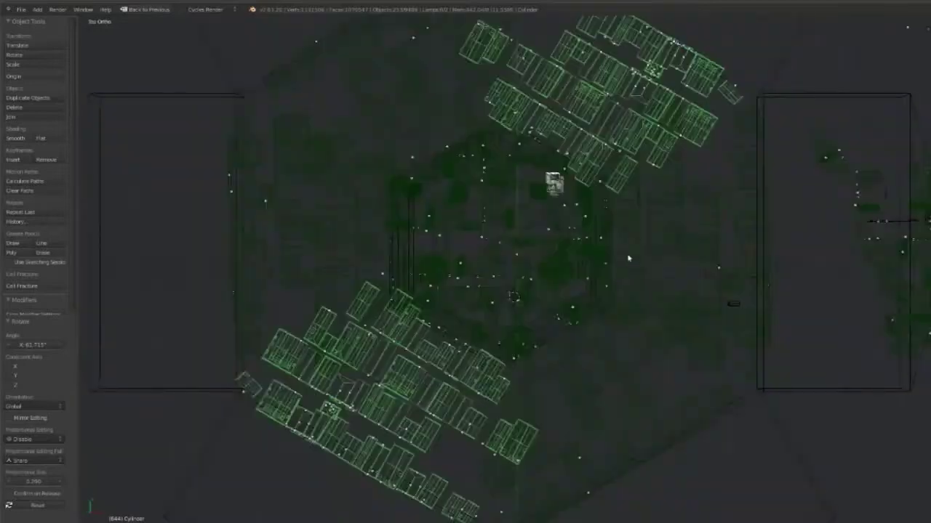
scroll(700, 253, "down", 3)
- Box-select all the stray building groups around the platform: right, lower-right and upper rows
middle_click_drag(634, 222, 434, 336, "shift")
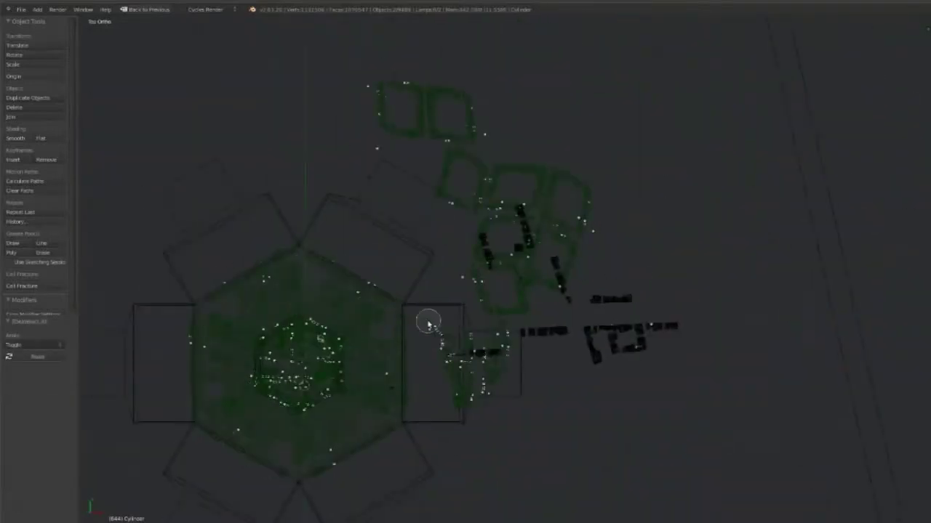
left_click_drag(445, 374, 467, 337)
key("b")
left_click_drag(715, 216, 426, 461)
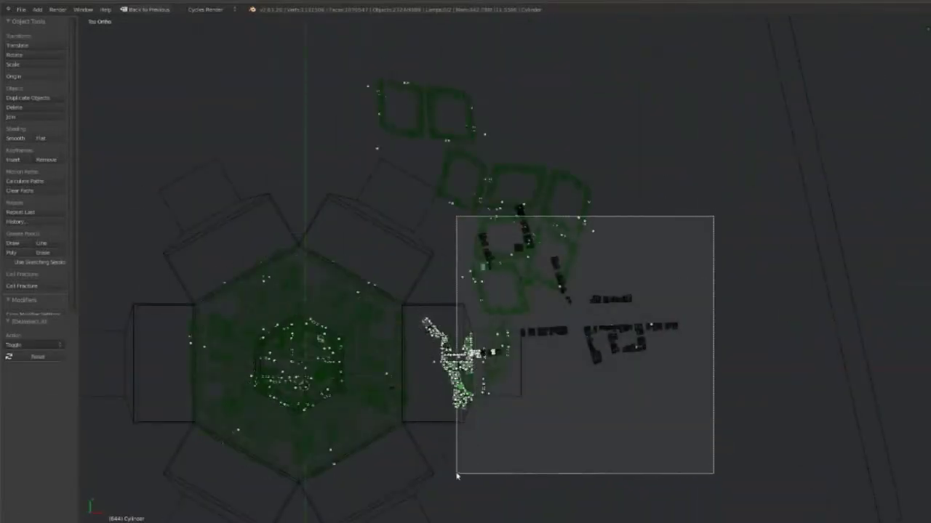
key("b")
left_click_drag(322, 61, 681, 263)
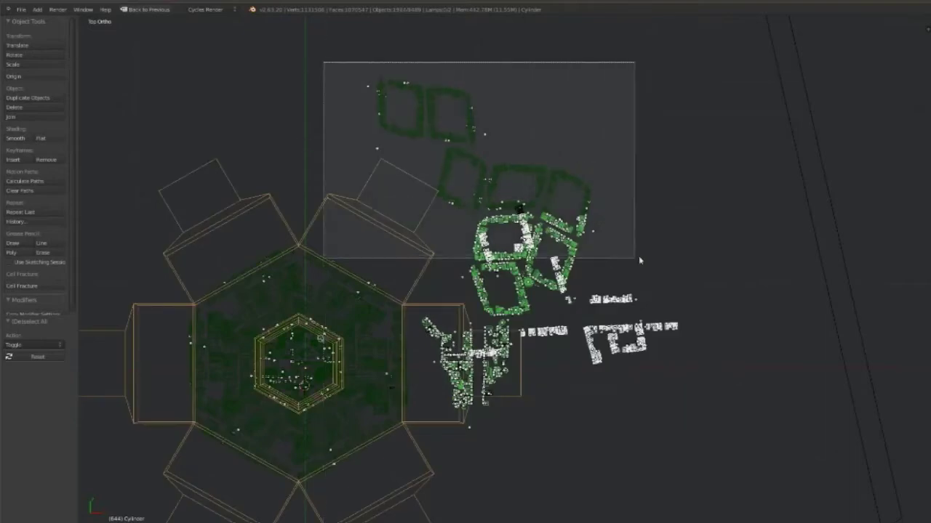
key("b")
left_click_drag(437, 154, 690, 379)
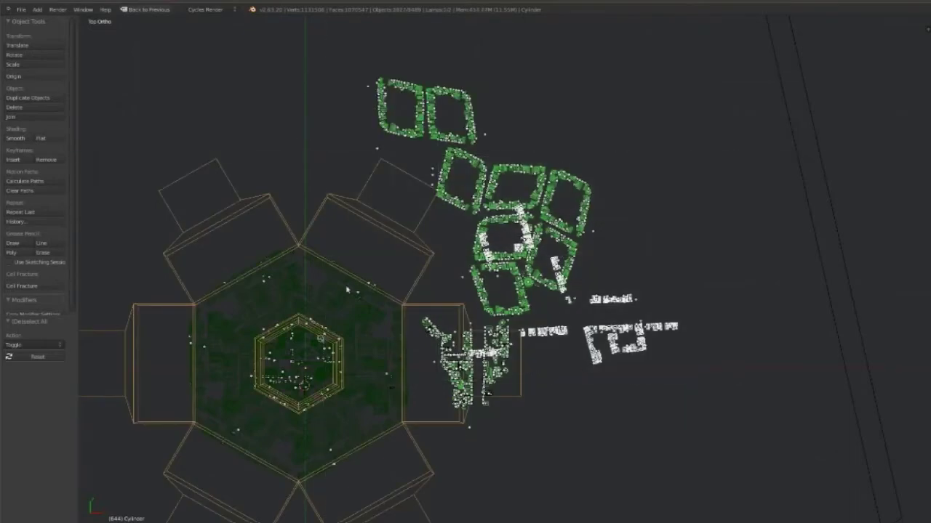
- Deselect the hexagonal platform city and delete the selected stray buildings
key("b")
middle_click_drag(305, 180, 343, 234)
middle_click_drag(373, 282, 379, 201)
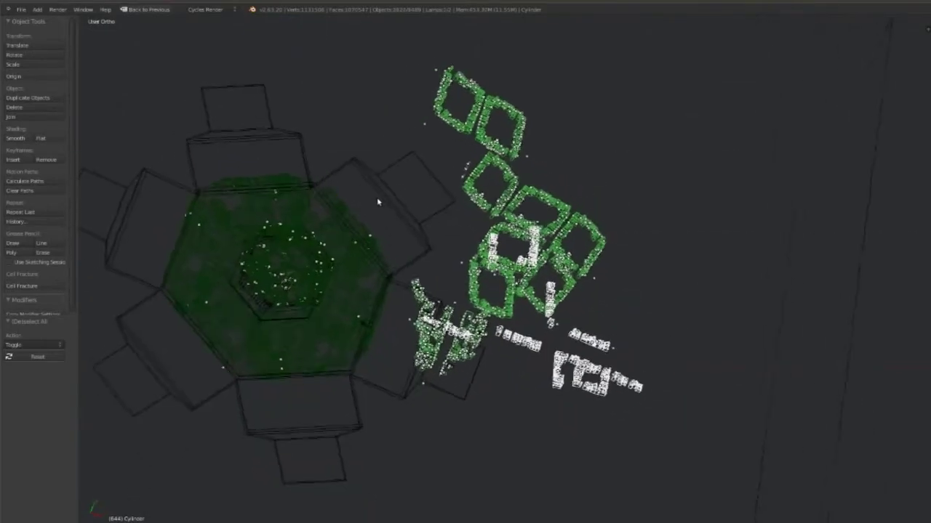
key("x")
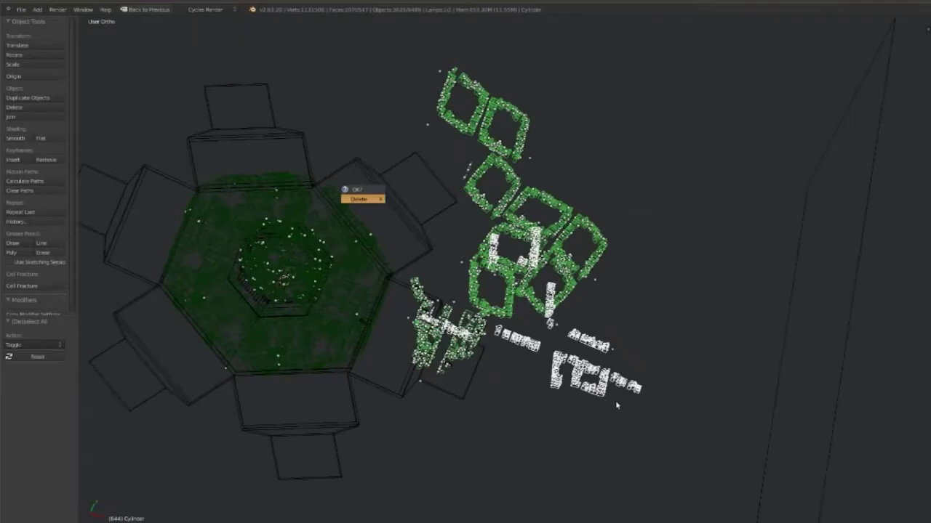
key("Return")
middle_click_drag(618, 405, 644, 249)
- Delete the lamp from the scene in solid shading
key("z")
scroll(525, 322, "up", 2)
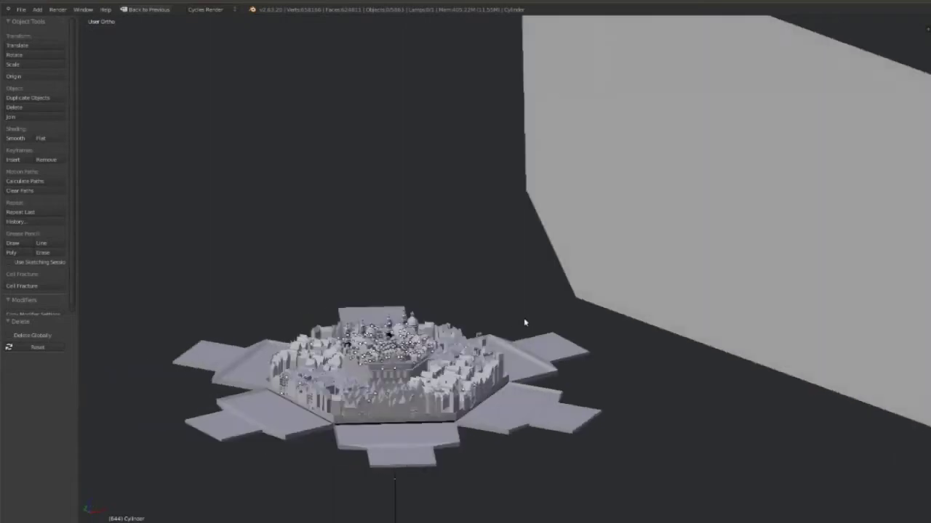
scroll(525, 322, "down", 1)
right_click(548, 322)
key("z")
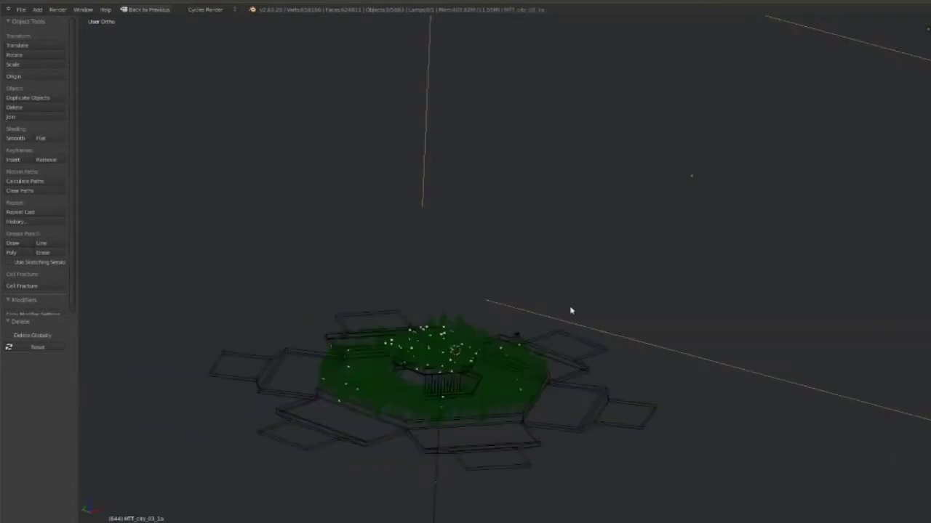
left_click(572, 309)
- Add a new camera, make it the active camera, and aim it at the city
scroll(474, 328, "up", 1)
scroll(438, 347, "up", 2)
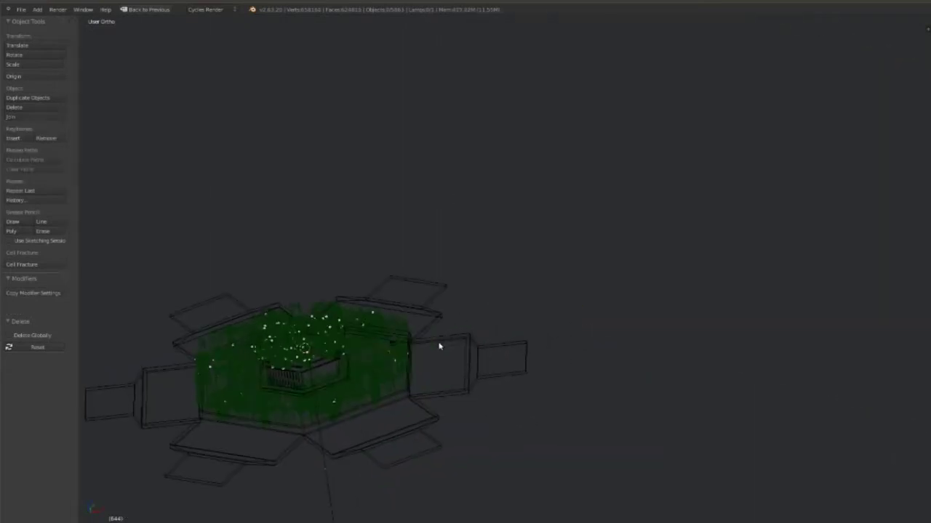
scroll(399, 371, "up", 3)
key("shift+a")
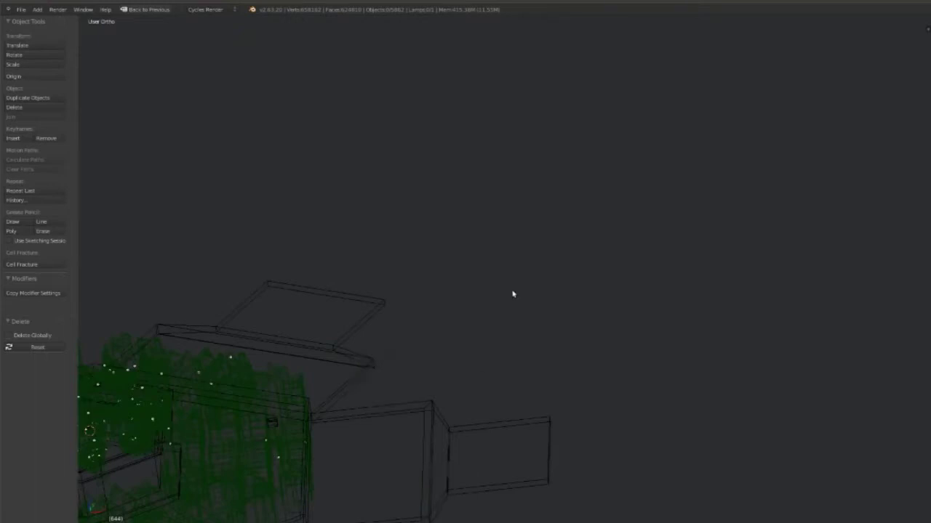
key("shift+a")
left_click(498, 384)
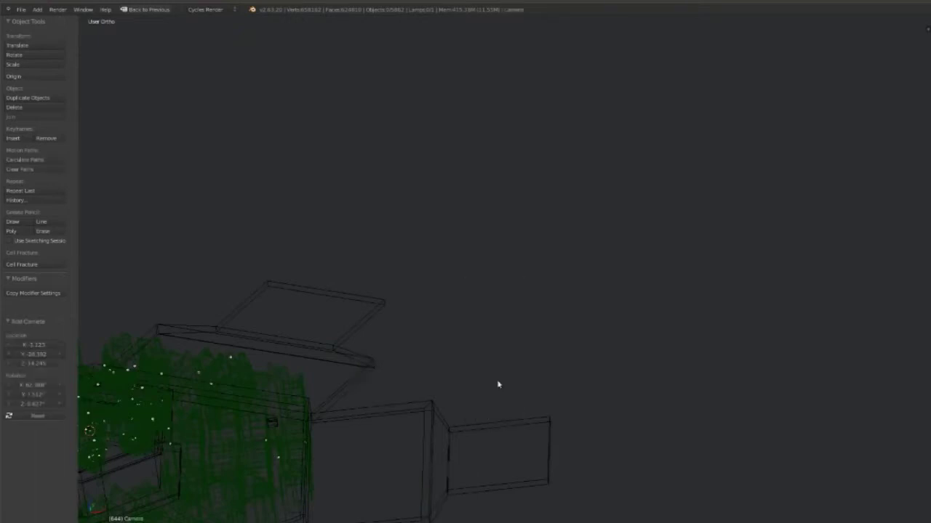
key("ctrl+KP_0")
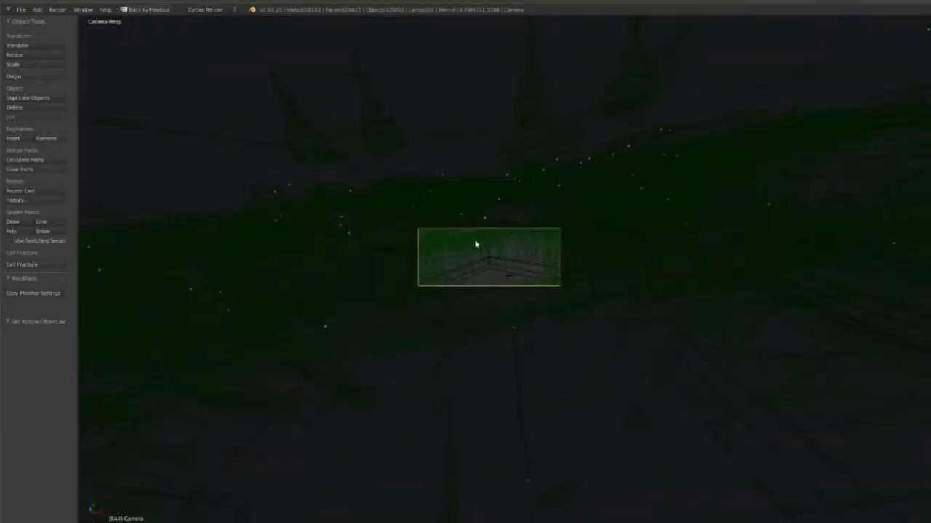
mouse_move(477, 245)
middle_mouse_down()
mouse_move(584, 235)
mouse_move(631, 453)
mouse_move(628, 322)
mouse_move(634, 332)
mouse_move(632, 376)
mouse_move(572, 490)
mouse_move(510, 155)
middle_mouse_up()
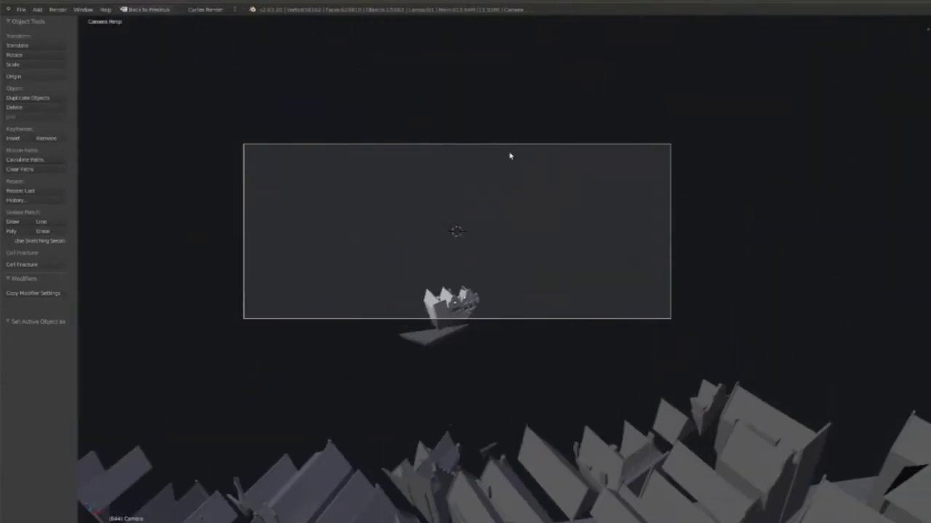
left_click(510, 156)
- Raise the camera's clipping end to 695.9 and move and rotate it to frame the city
key("ctrl+Up")
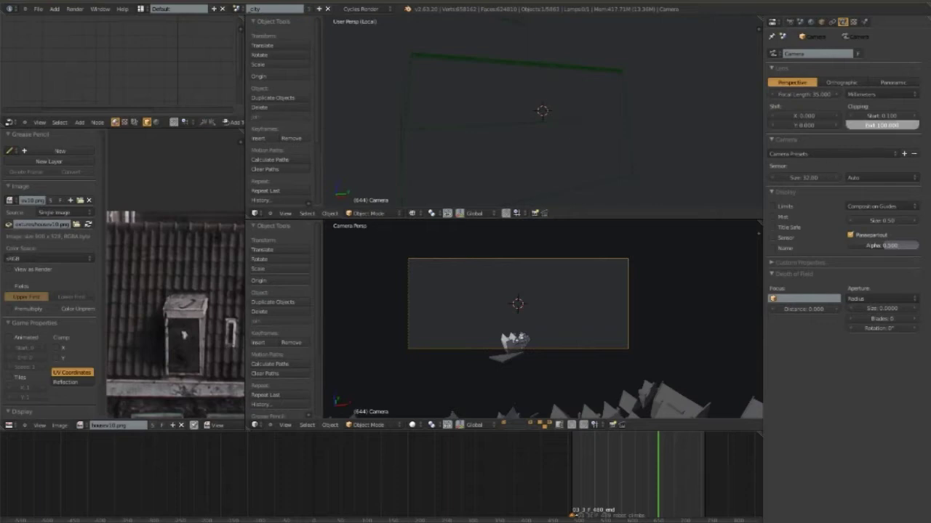
left_click_drag(882, 125, 909, 125)
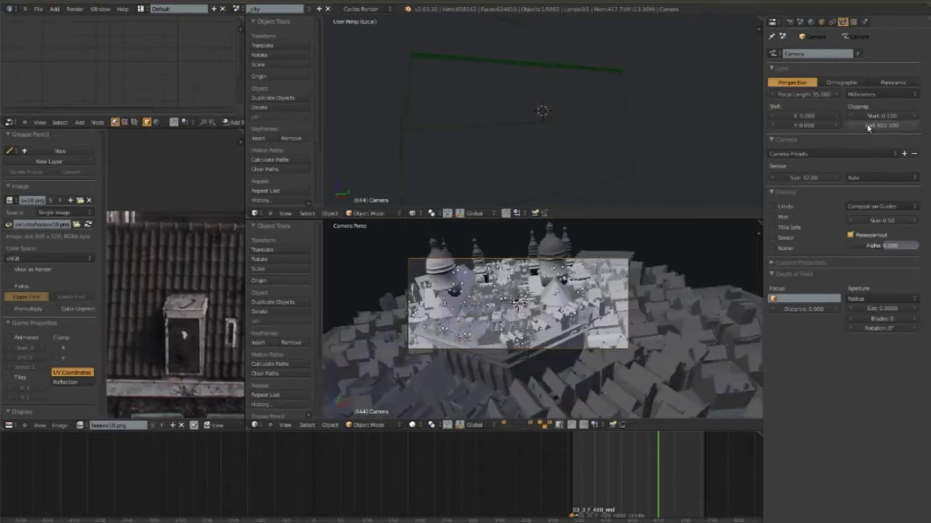
key("g")
key("z")
key("z")
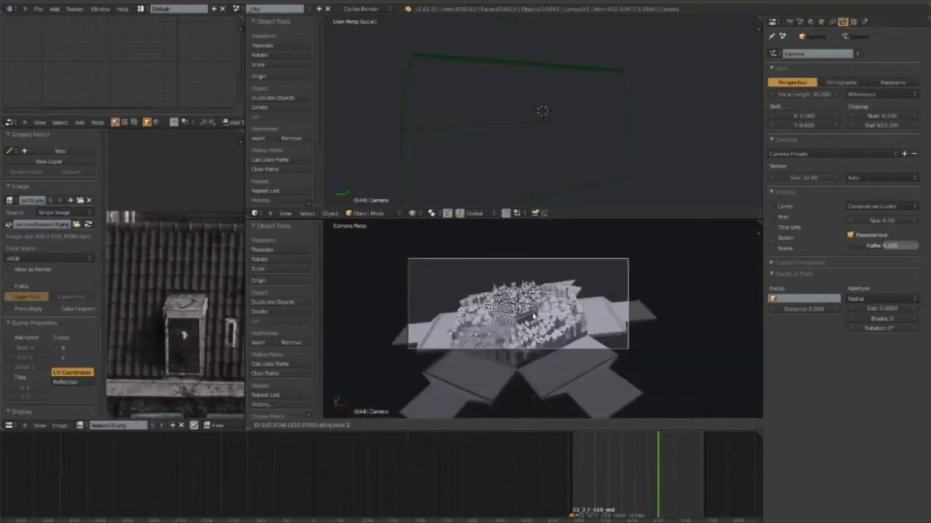
key("z")
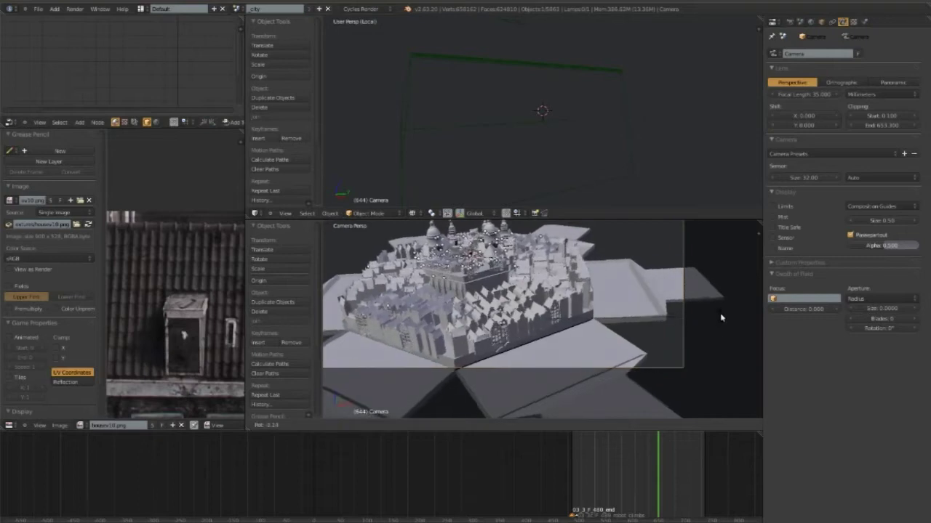
left_click(654, 310)
key("r")
left_click(886, 159)
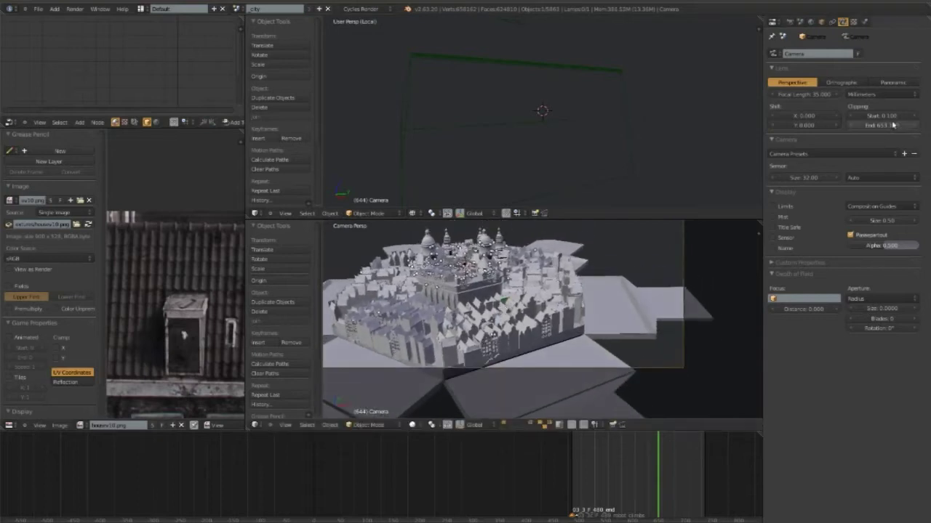
- Save the blend file over the existing one and recentre the camera frame
key("ctrl+s")
left_click(532, 345)
scroll(469, 340, "down", 2)
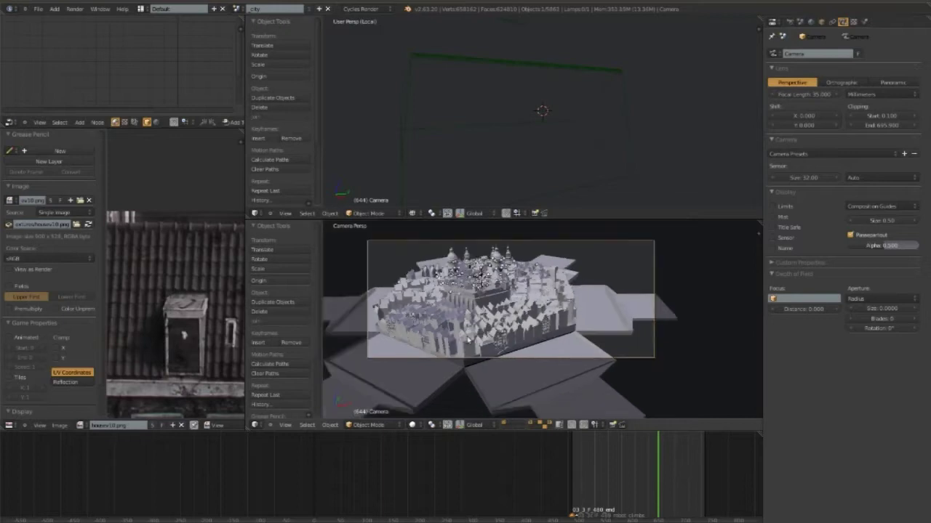
middle_click_drag(482, 367, 497, 390, "shift")
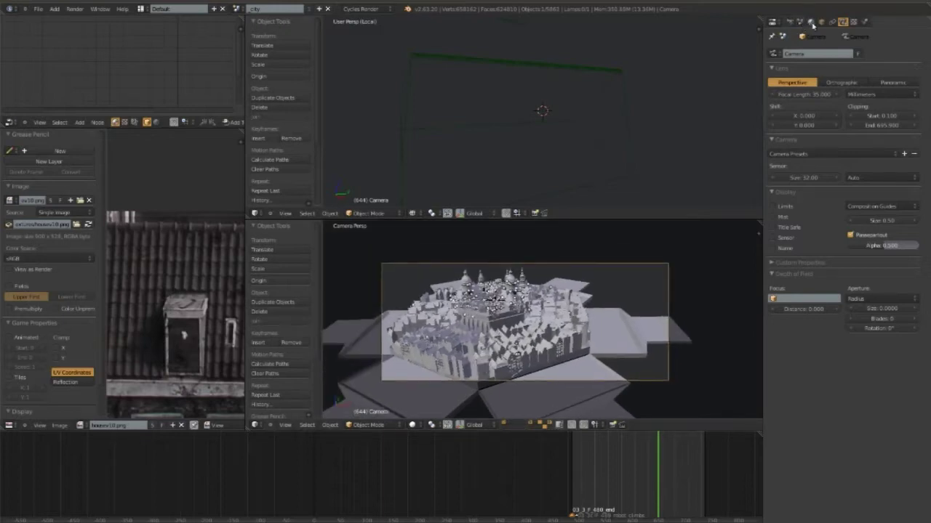
- Replace the existing world with a new world and rename it
left_click(811, 23)
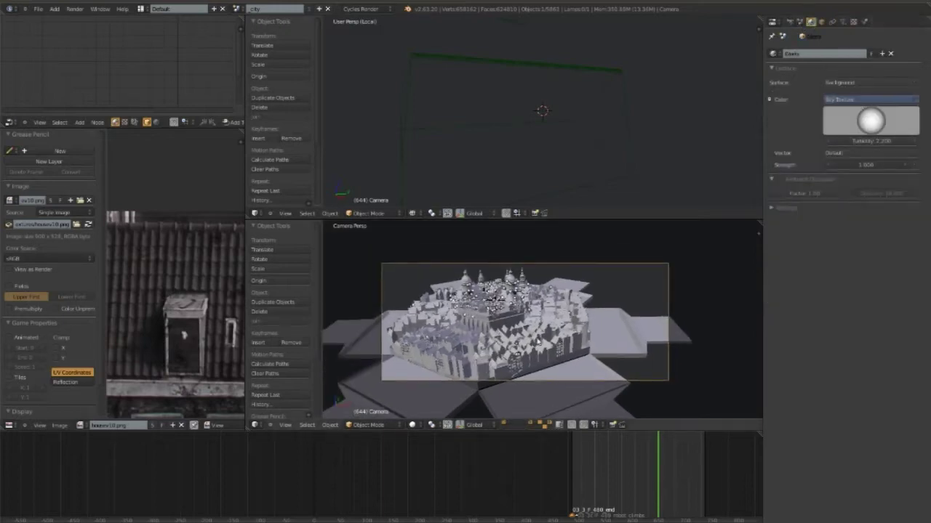
left_click(895, 100)
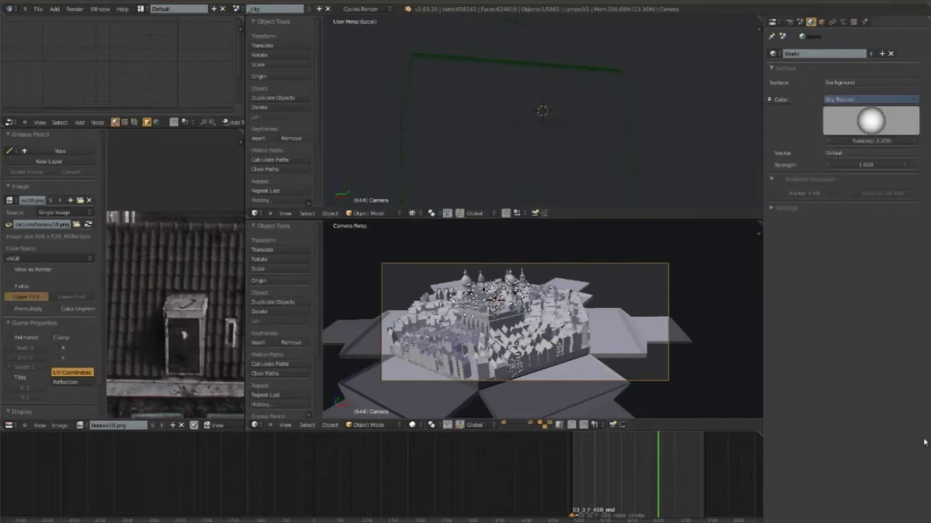
left_click(890, 56)
left_click(852, 57)
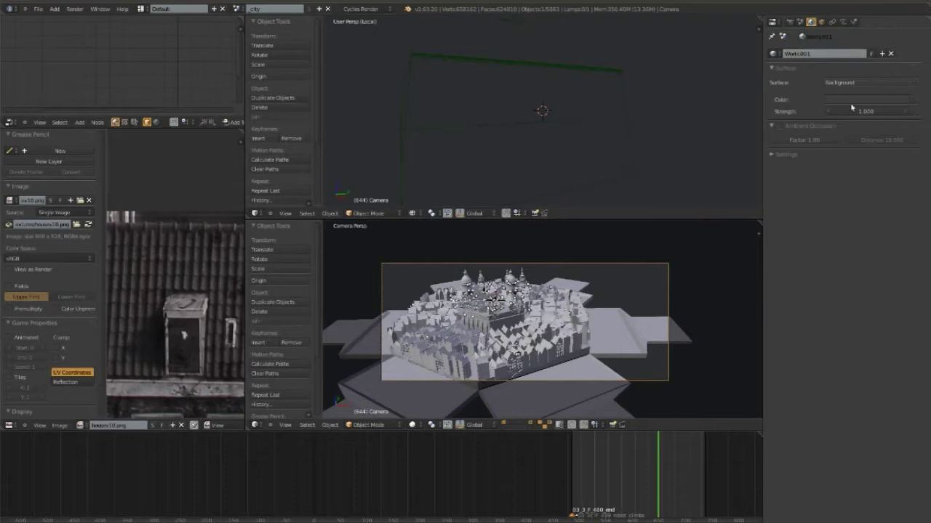
left_click(858, 84)
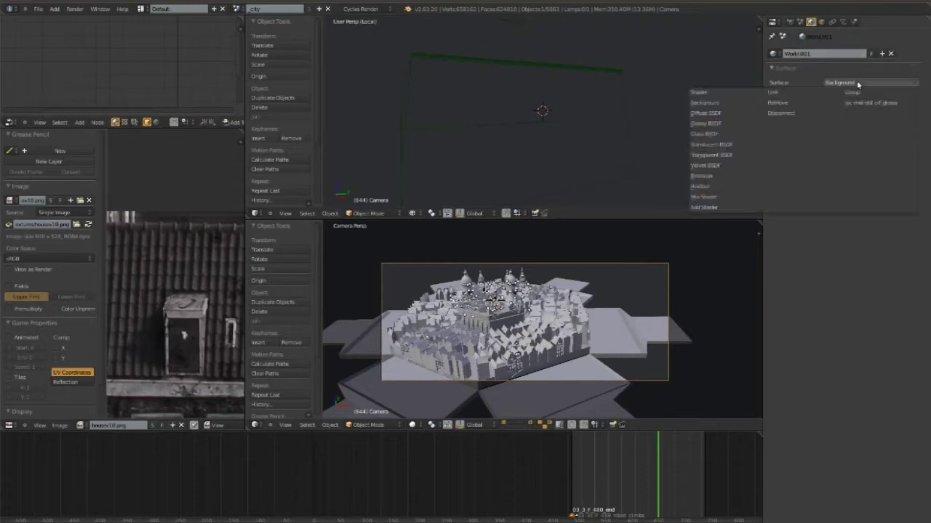
left_click(833, 54)
type("SPACE")
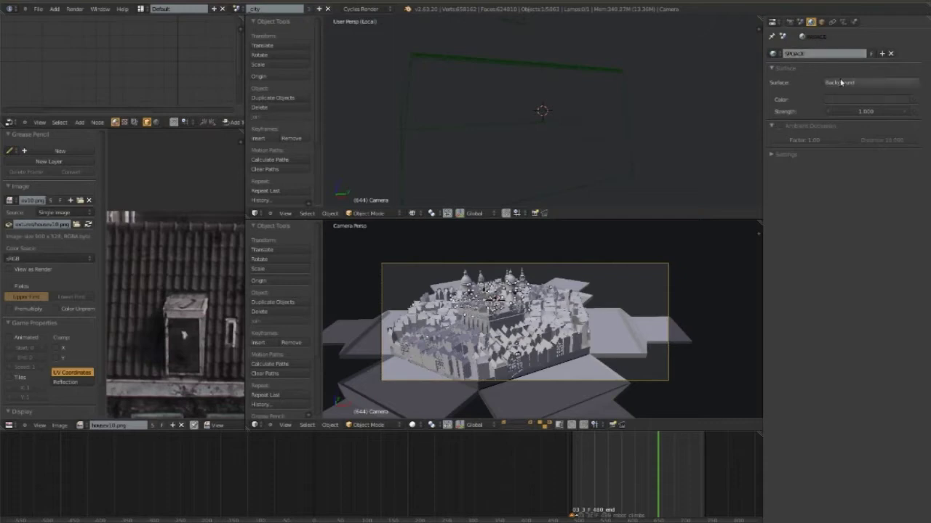
- Drive the new world's colour with a Sky Texture
left_click(841, 83)
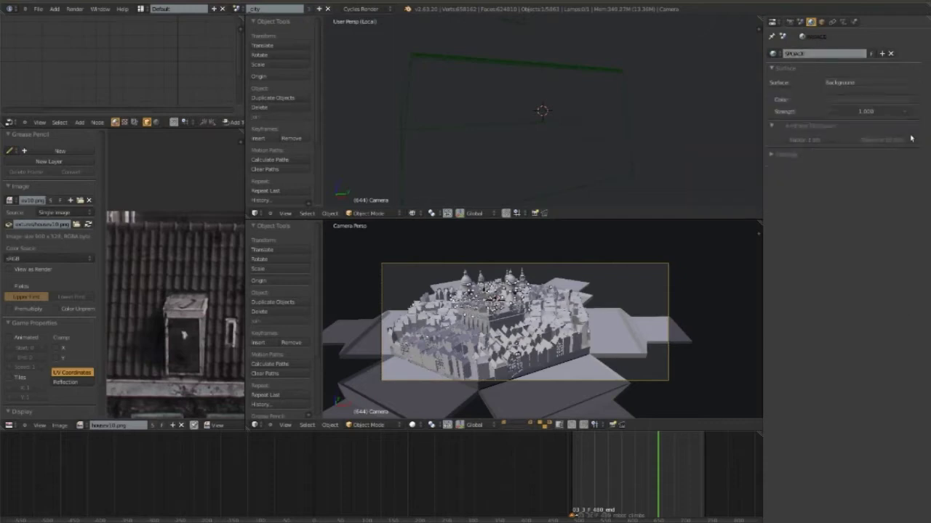
left_click(915, 98)
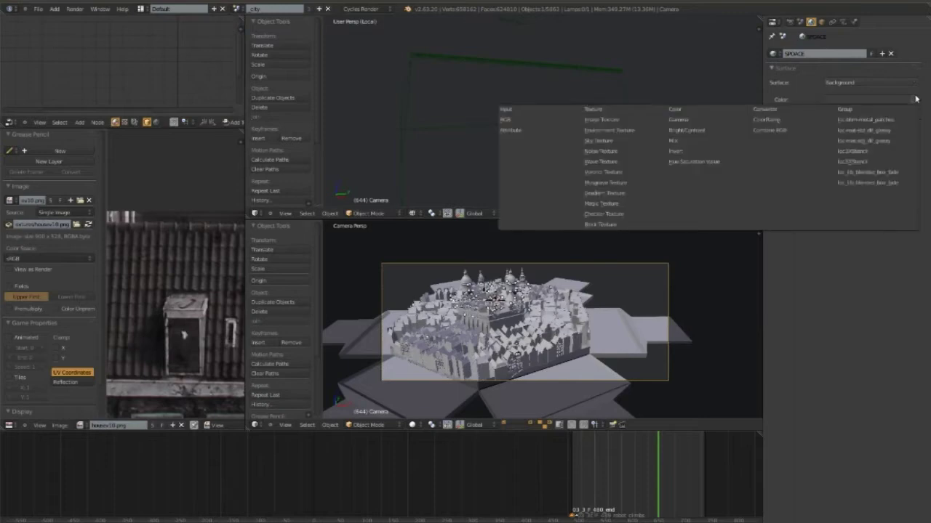
left_click(615, 140)
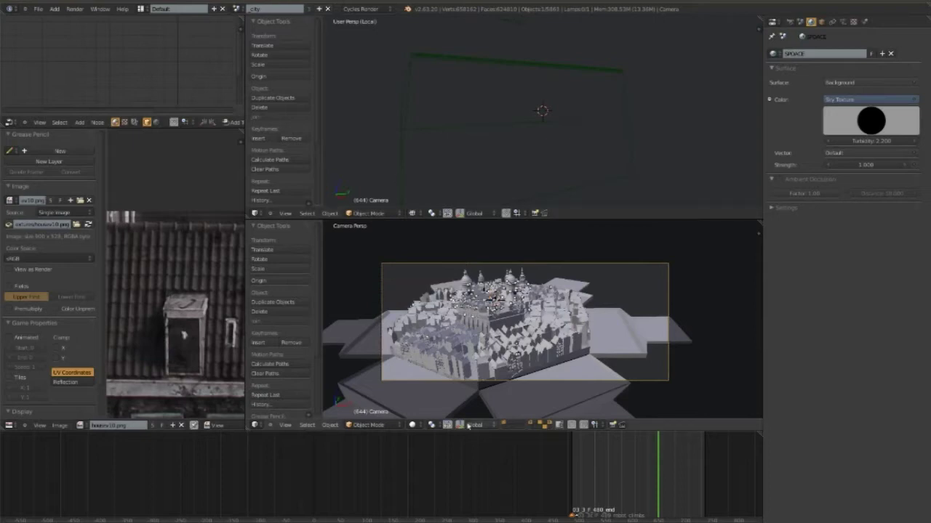
left_click(412, 424)
- Switch the camera view to Rendered shading and orbit to a higher view of the sky-lit city
left_click(425, 361)
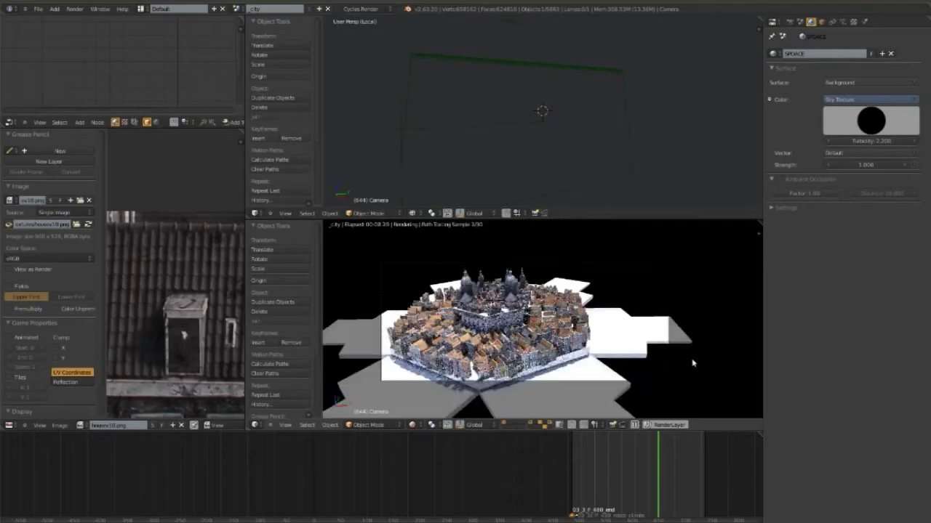
middle_click_drag(645, 342, 544, 346)
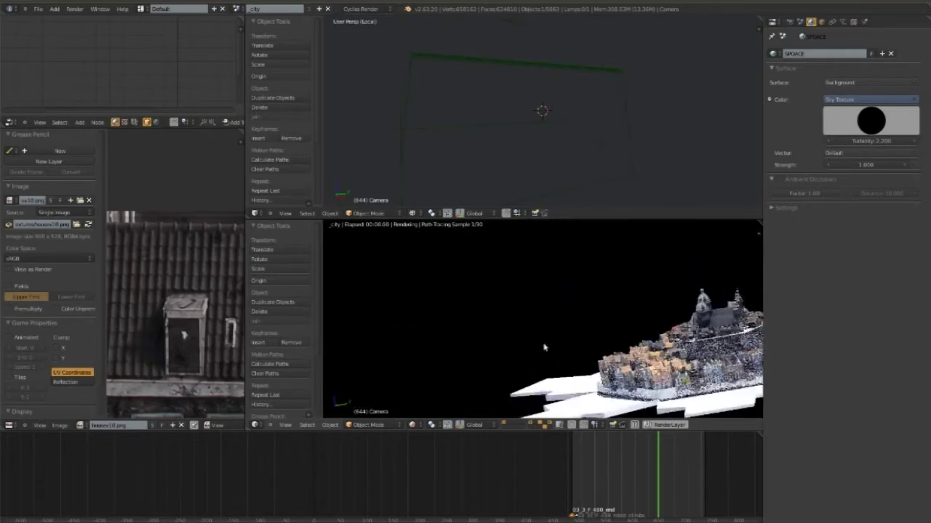
mouse_move(603, 351)
middle_mouse_down()
mouse_move(636, 361)
mouse_move(658, 354)
mouse_move(580, 350)
mouse_move(596, 349)
mouse_move(596, 319)
mouse_move(607, 312)
mouse_move(578, 345)
middle_mouse_up()
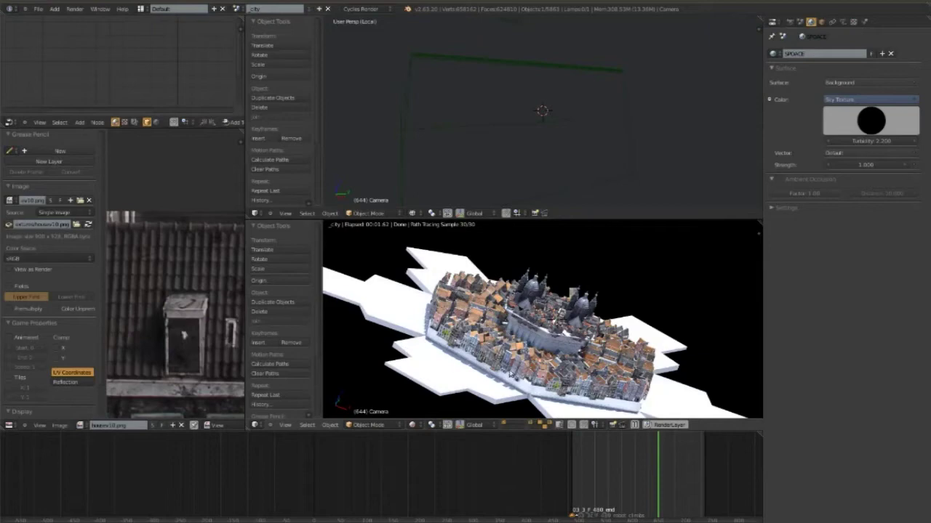
- Give the hexagonal platform a new material named Metal with a near-black colour
right_click(438, 374)
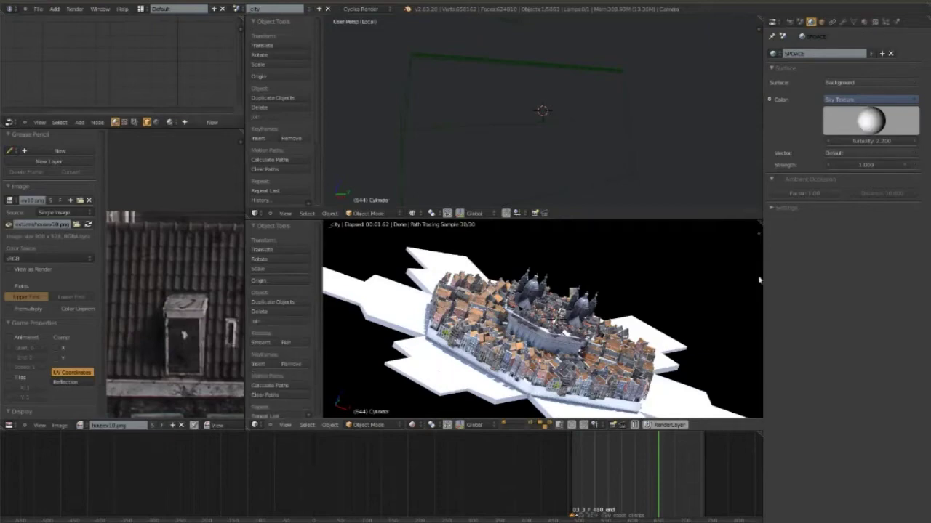
left_click(864, 23)
left_click(818, 85)
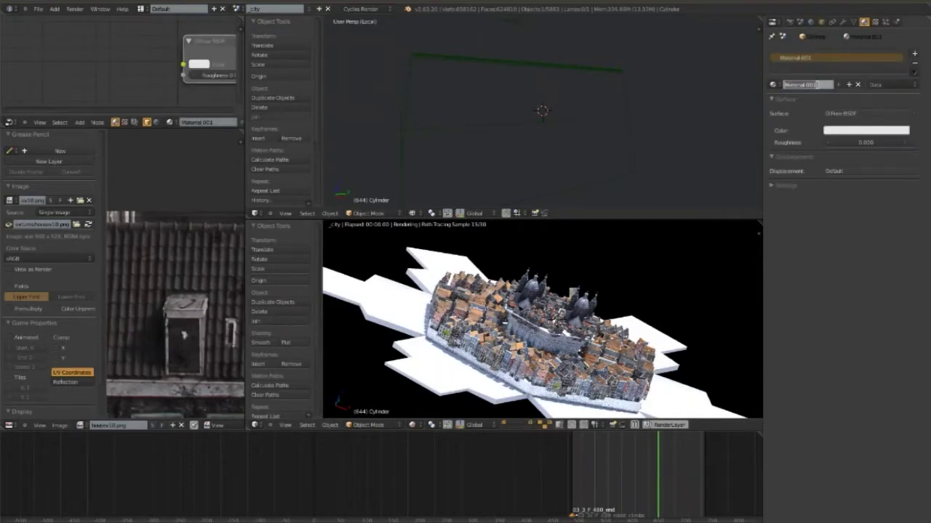
type("Moss")
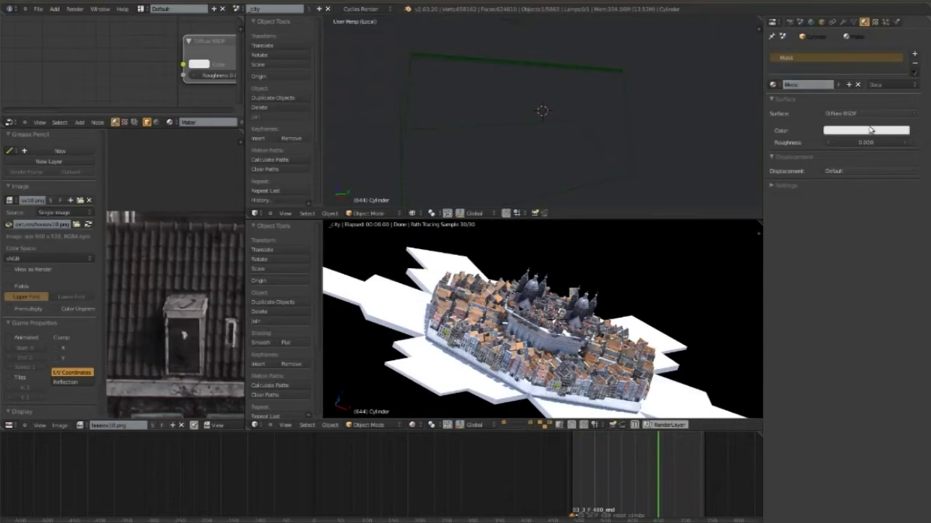
left_click(870, 130)
left_click_drag(902, 172, 902, 195)
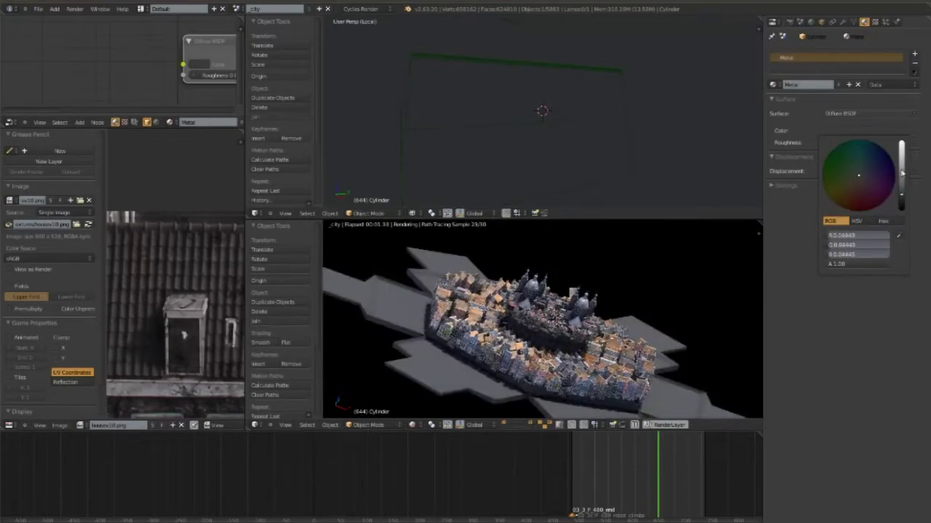
- Inspect the rendered city from above and the side, then leave the rendered preview
middle_click_drag(472, 313, 426, 336)
scroll(686, 349, "down", 3)
scroll(653, 346, "down", 2)
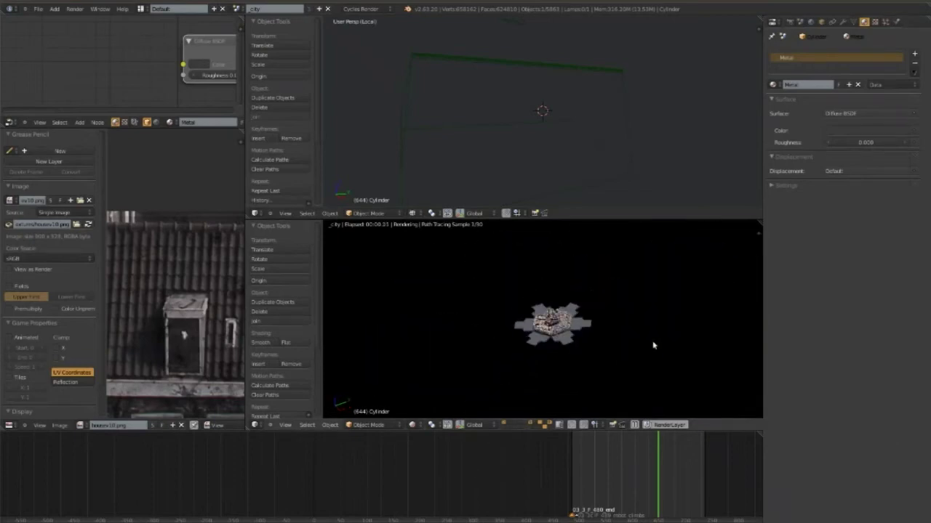
scroll(653, 346, "up", 5)
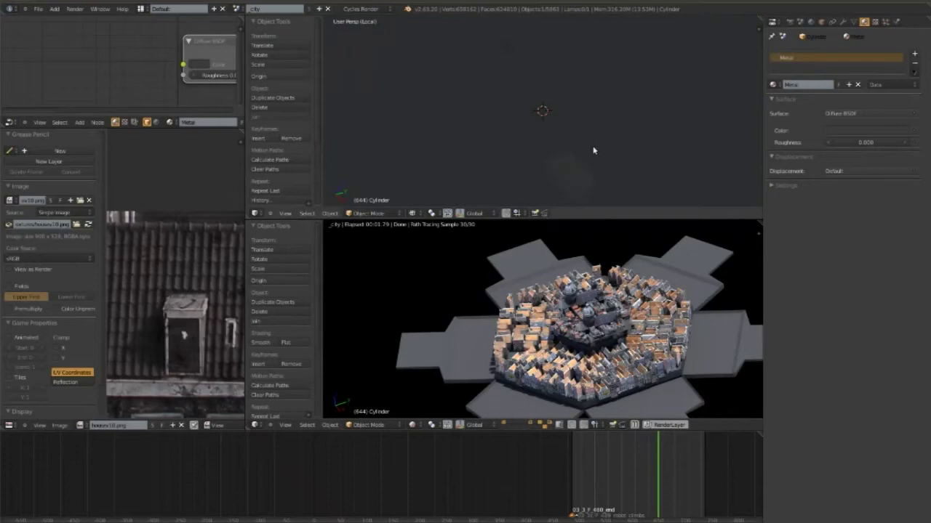
middle_click_drag(582, 327, 538, 331)
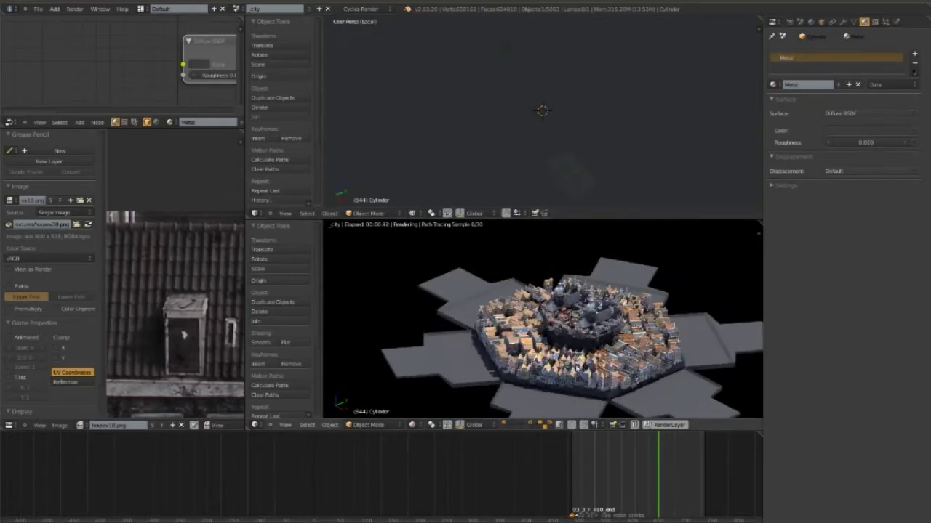
mouse_move(653, 325)
middle_mouse_down()
mouse_move(612, 315)
mouse_move(700, 367)
middle_mouse_up()
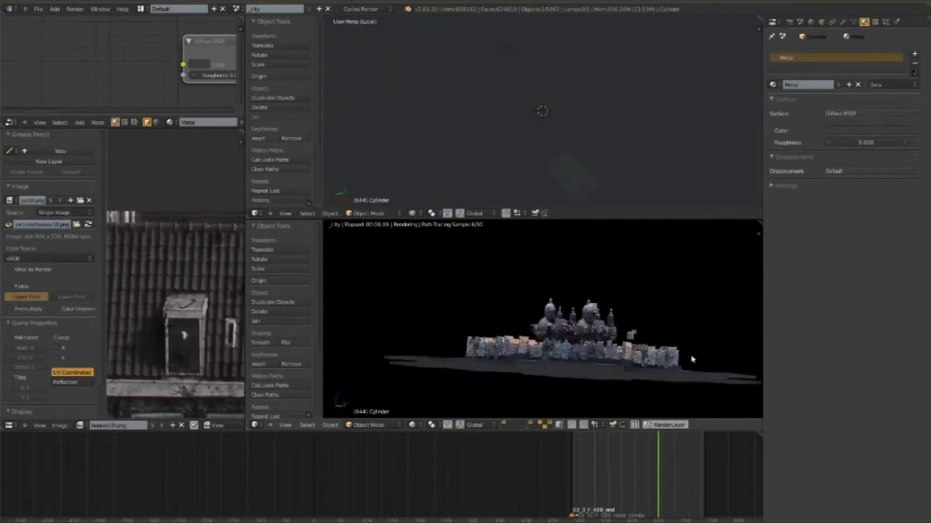
scroll(700, 367, "up", 2)
key("shift+z")
- Delete the small stray cube and the small dark object above the city
right_click(647, 338)
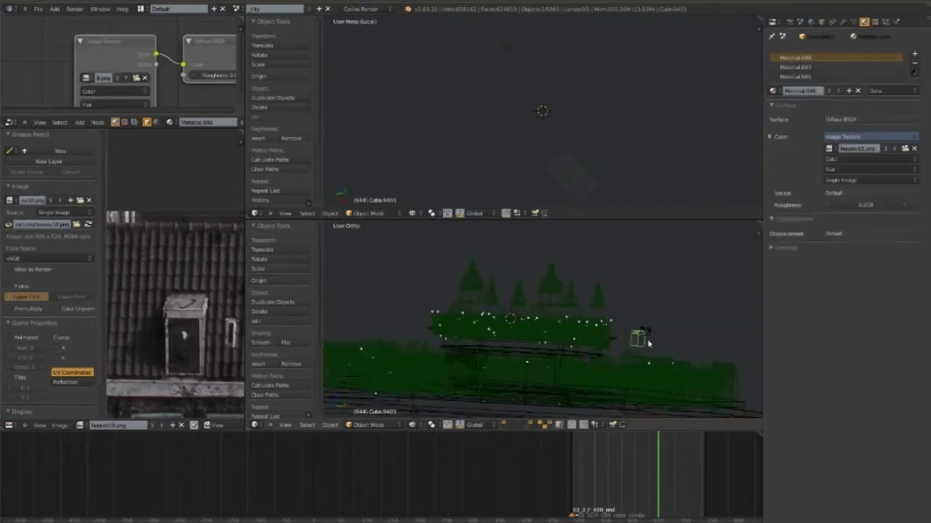
key("x")
left_click(650, 340)
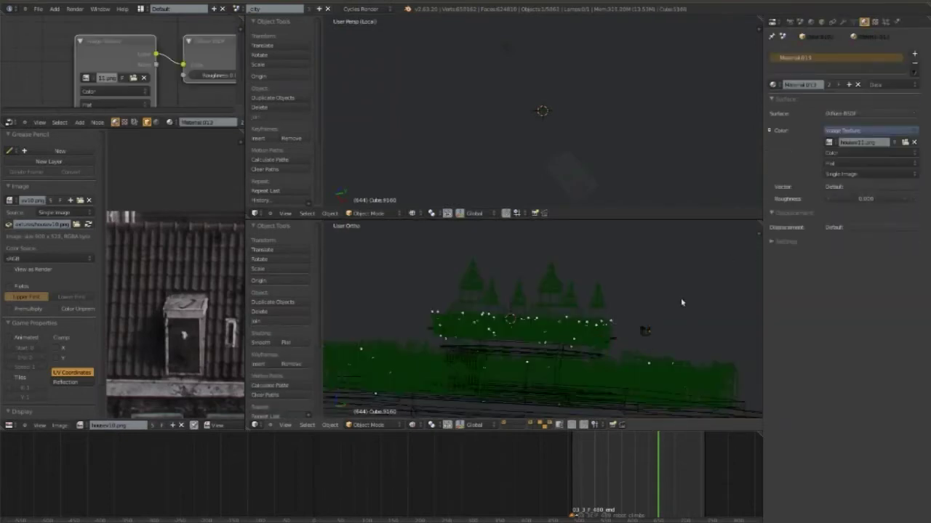
right_click(645, 332)
key("x")
left_click(644, 335)
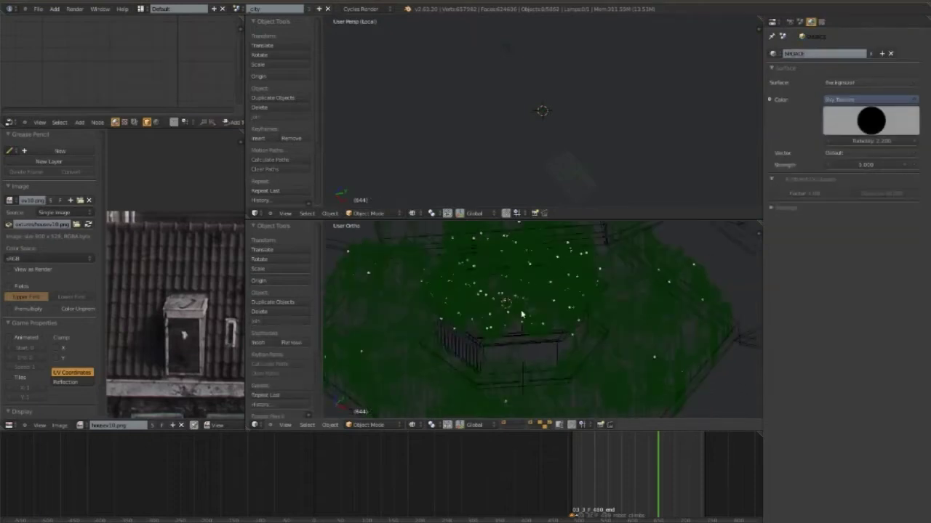
- View the city from the top in wireframe and select the domed object
key("z")
scroll(647, 335, "down", 3)
key("KP_7")
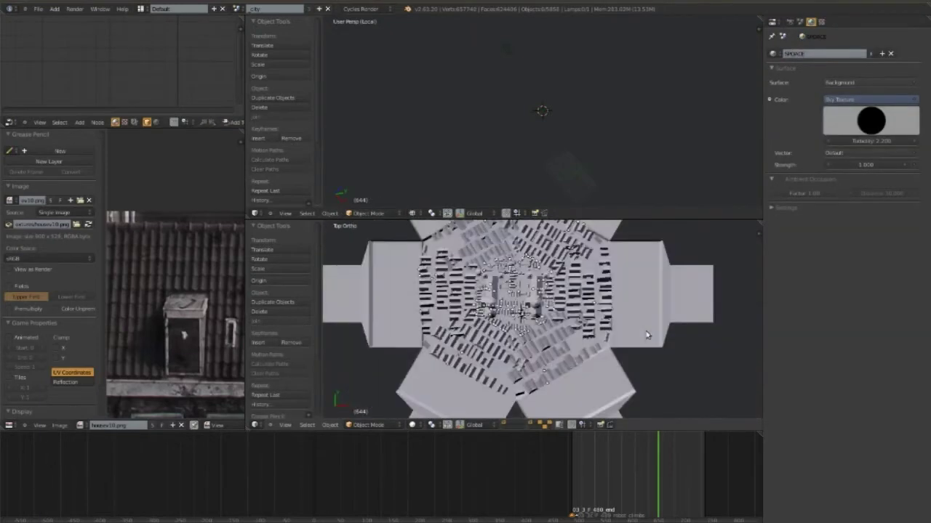
key("z")
scroll(596, 363, "up", 1)
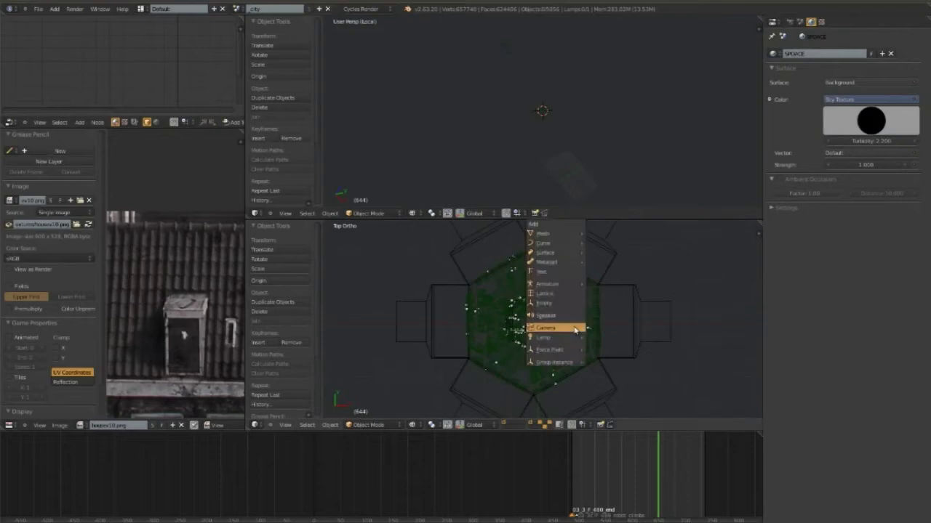
mouse_move(574, 331)
middle_mouse_down()
mouse_move(591, 276)
mouse_move(642, 234)
mouse_move(567, 337)
middle_mouse_up()
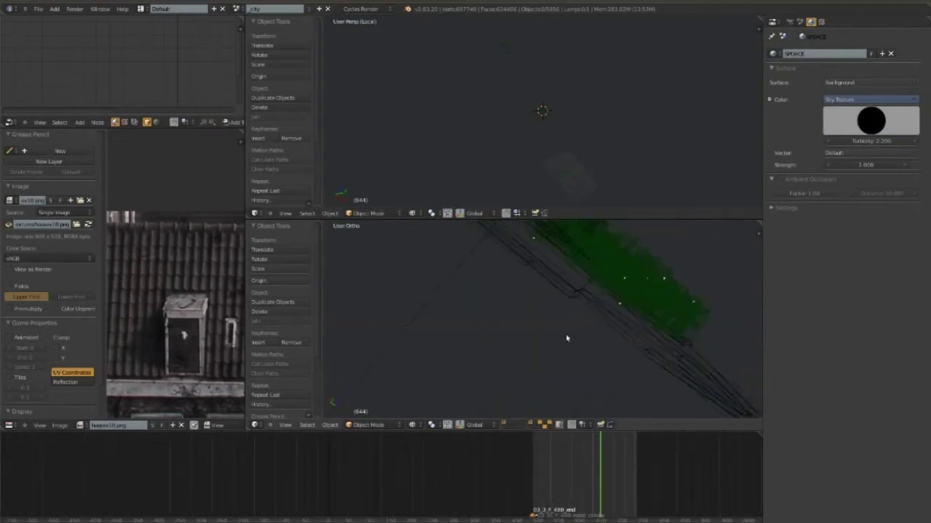
scroll(523, 397, "up", 2)
right_click(498, 272)
- Select the sun lamp and move it to a new position
right_click(499, 272)
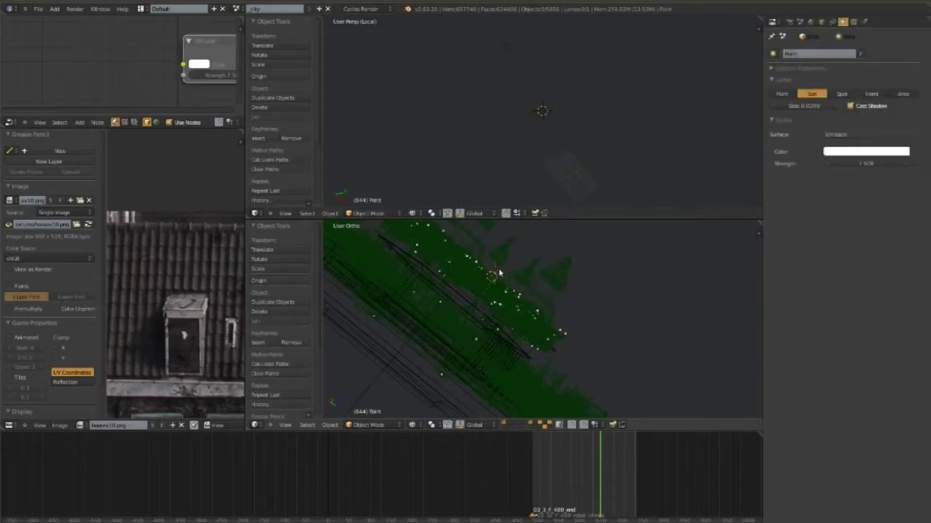
right_click(499, 272)
right_click(499, 272)
key("g")
left_click(720, 267)
mouse_move(720, 268)
middle_mouse_down()
mouse_move(443, 278)
mouse_move(623, 281)
mouse_move(680, 315)
mouse_move(676, 323)
mouse_move(728, 254)
middle_mouse_up()
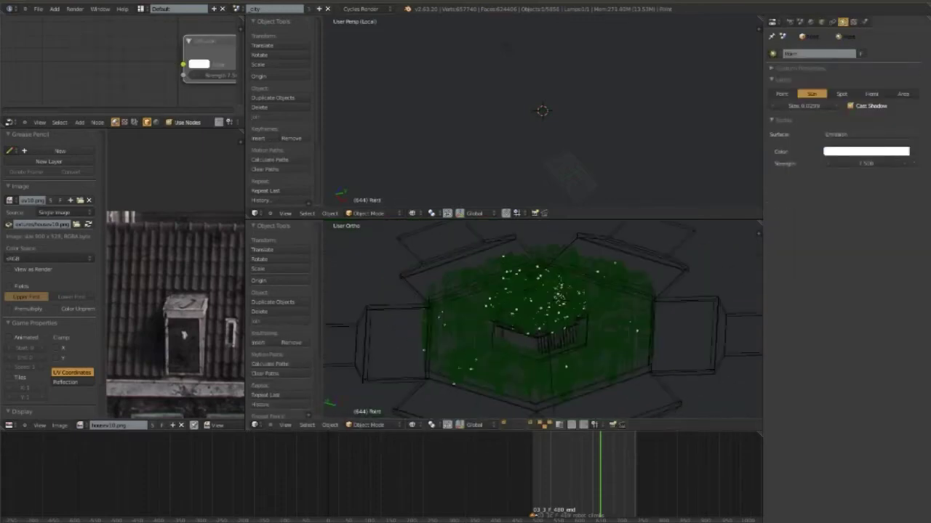
- Set the sun lamp's strength to 2.5 and return to the top view
left_click(866, 163)
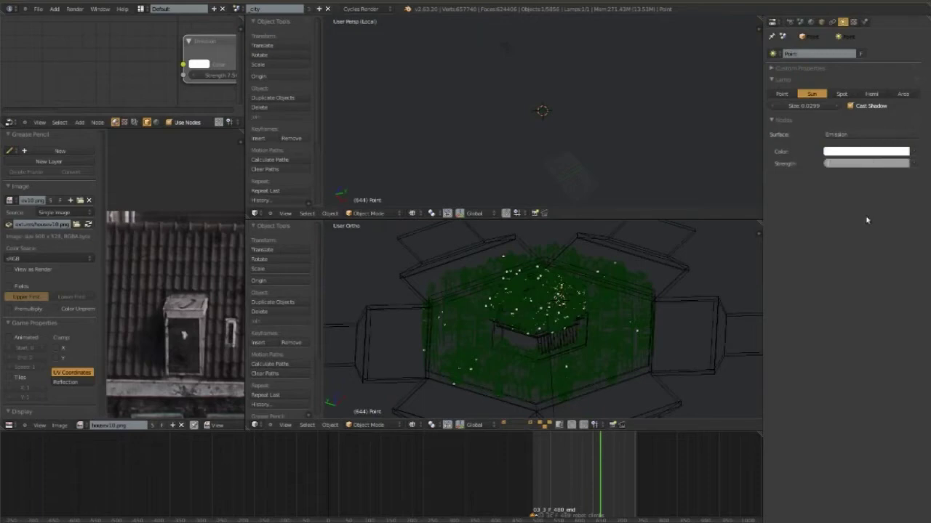
type("2.5")
key("Return")
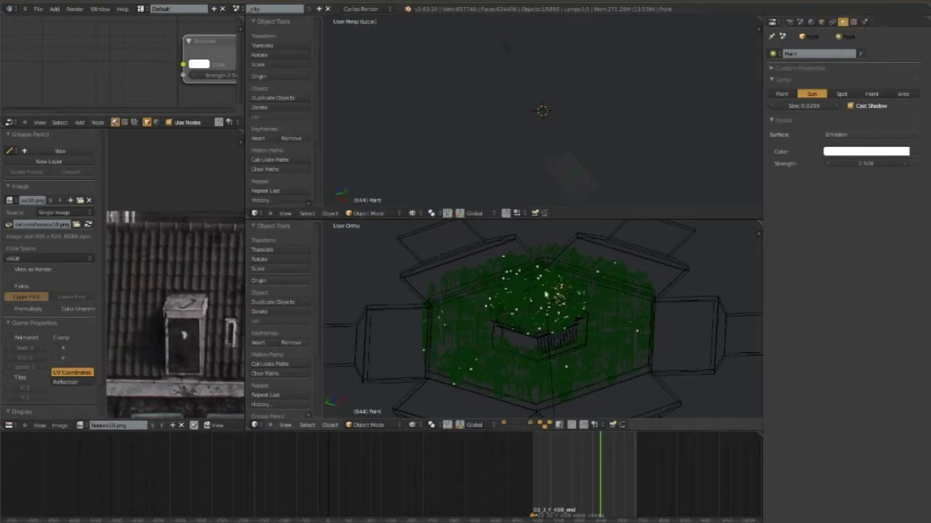
mouse_move(546, 295)
middle_mouse_down()
mouse_move(513, 300)
mouse_move(644, 317)
mouse_move(574, 327)
mouse_move(618, 313)
middle_mouse_up()
key("r")
key("Escape")
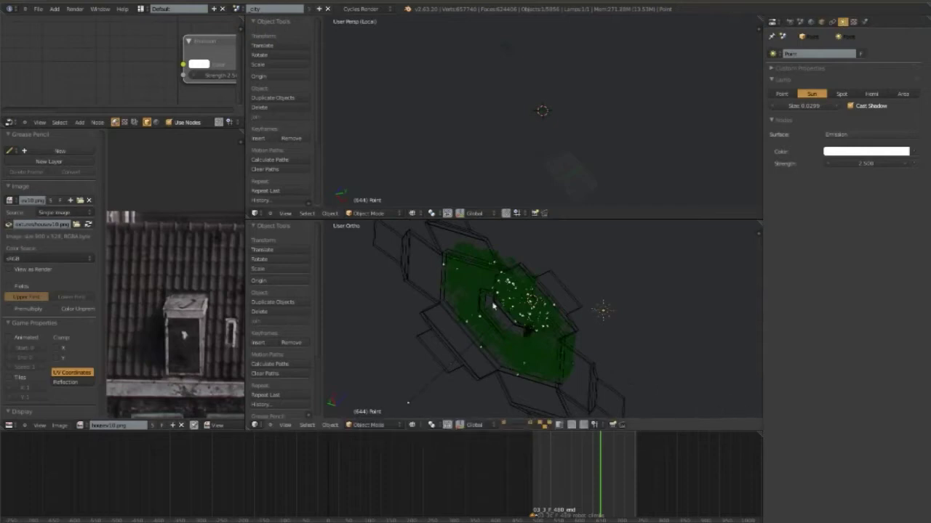
key("z")
key("KP_7")
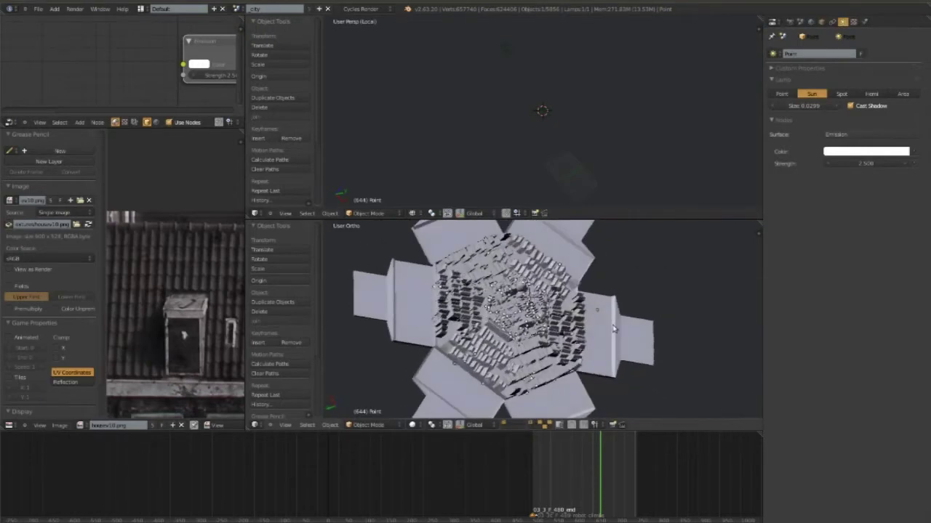
- Select the platform cylinder, then view the city from the top in wireframe
key("z")
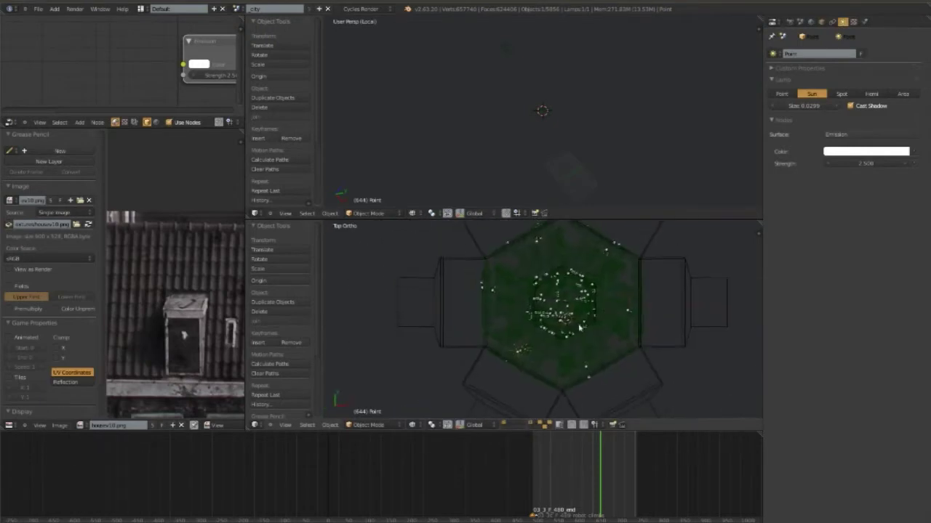
mouse_move(655, 256)
middle_mouse_down("shift")
mouse_move(615, 285)
mouse_move(643, 280)
middle_mouse_up("shift")
right_click(635, 288)
key("s")
key("Escape")
key("z")
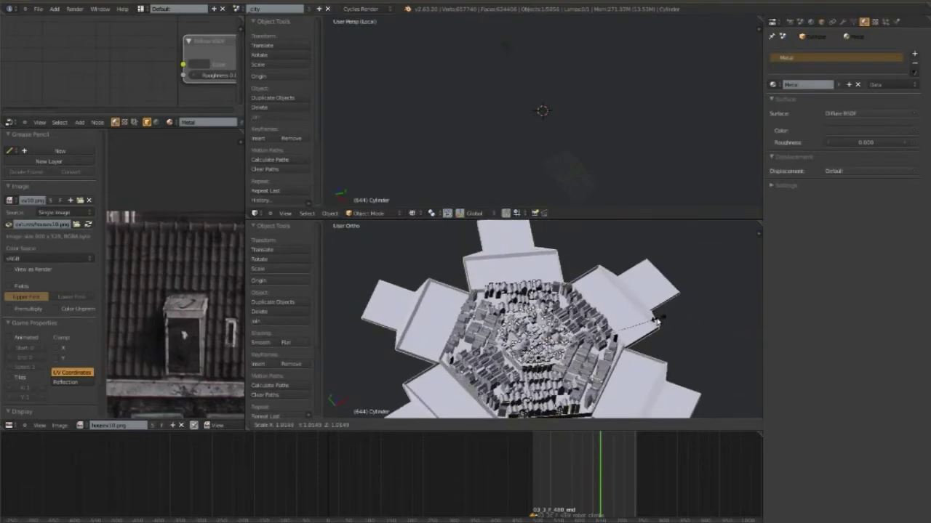
key("KP_7")
key("z")
- Add a UV sphere and zoom around to check its placement
key("shift+a")
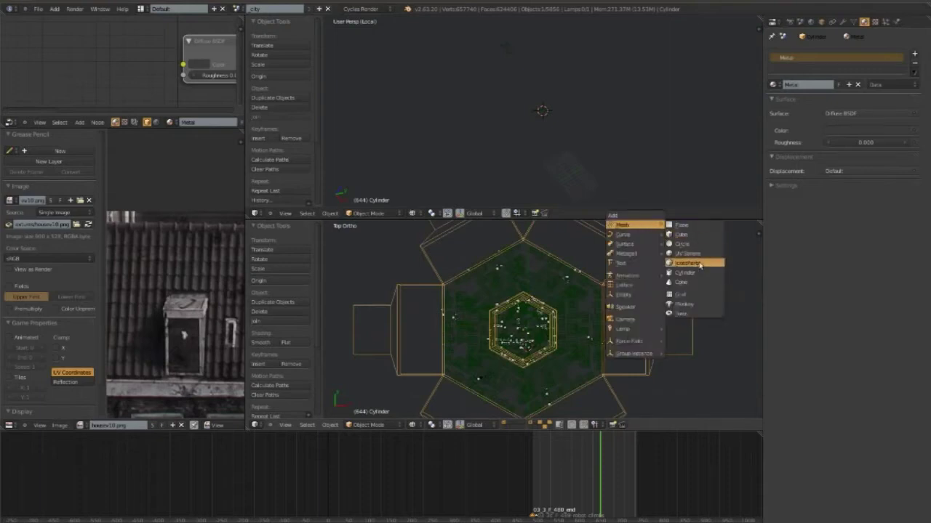
left_click(699, 258)
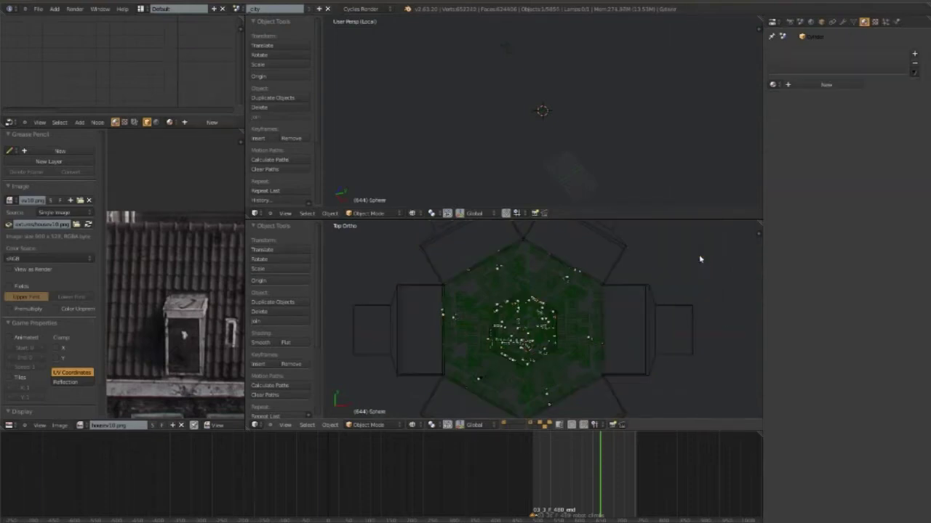
scroll(699, 255, "down", 2)
scroll(685, 272, "down", 5)
scroll(683, 269, "up", 5)
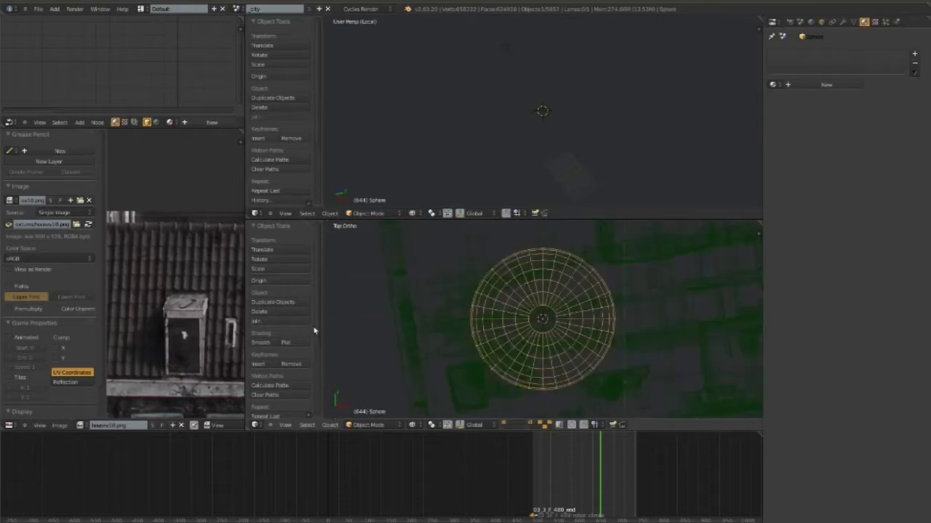
scroll(314, 331, "down", 2)
scroll(310, 355, "down", 2)
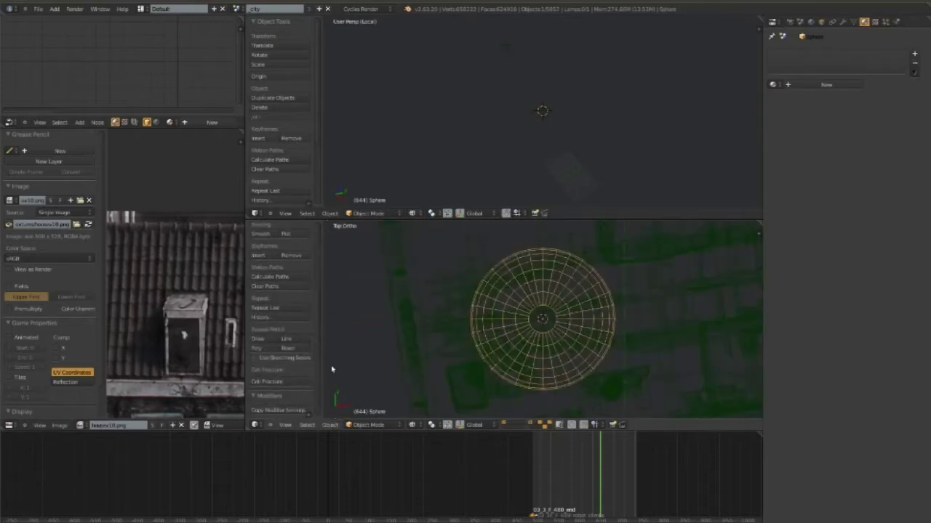
scroll(314, 366, "up", 2)
scroll(320, 364, "up", 2)
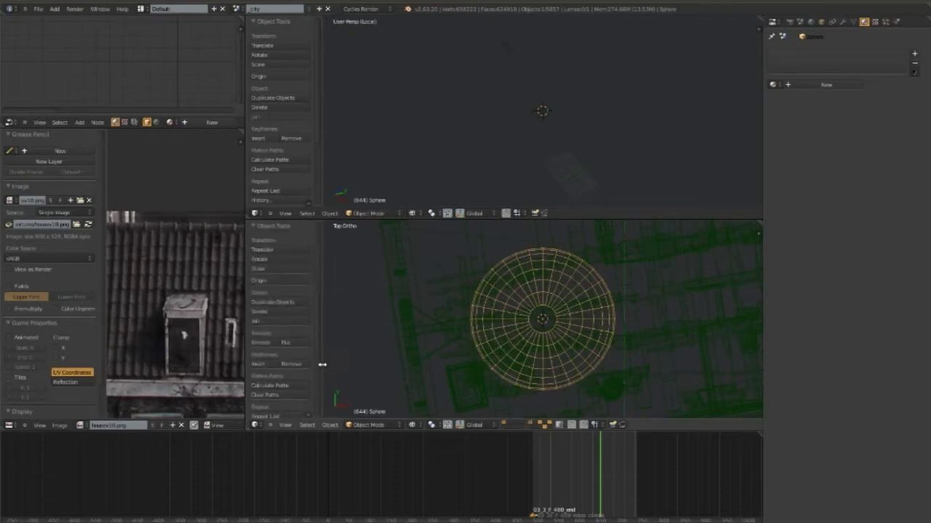
- Delete the misplaced sphere and add a new UV sphere at the city centre via search 'uv'
key("x")
left_click(538, 338)
key("space")
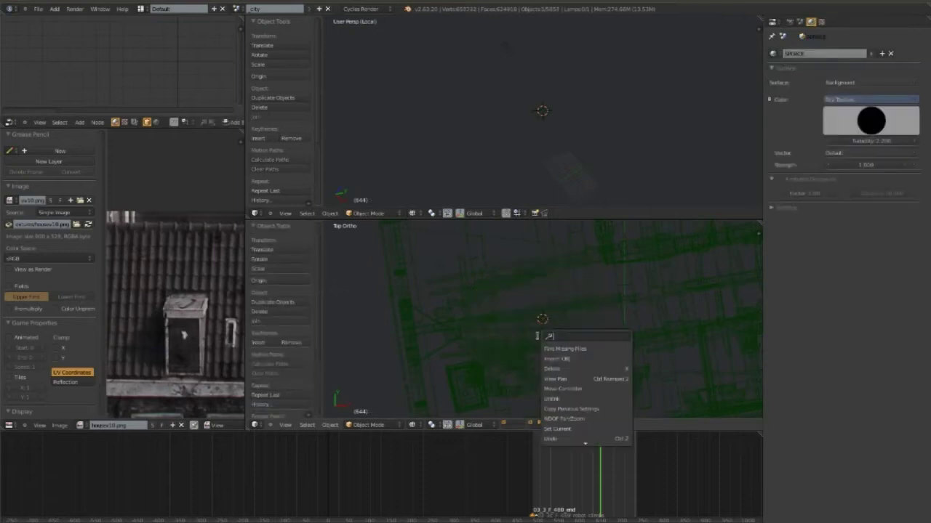
type("uv")
key("Return")
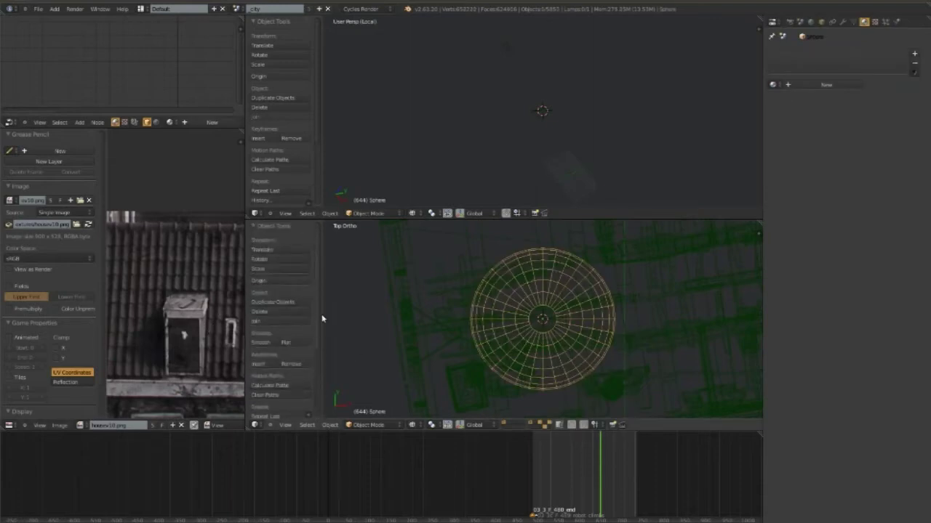
- Delete the old dome sphere and add an icosphere in its place
scroll(322, 319, "down", 5)
scroll(325, 371, "up", 5)
scroll(313, 311, "down", 2)
scroll(313, 311, "down", 3)
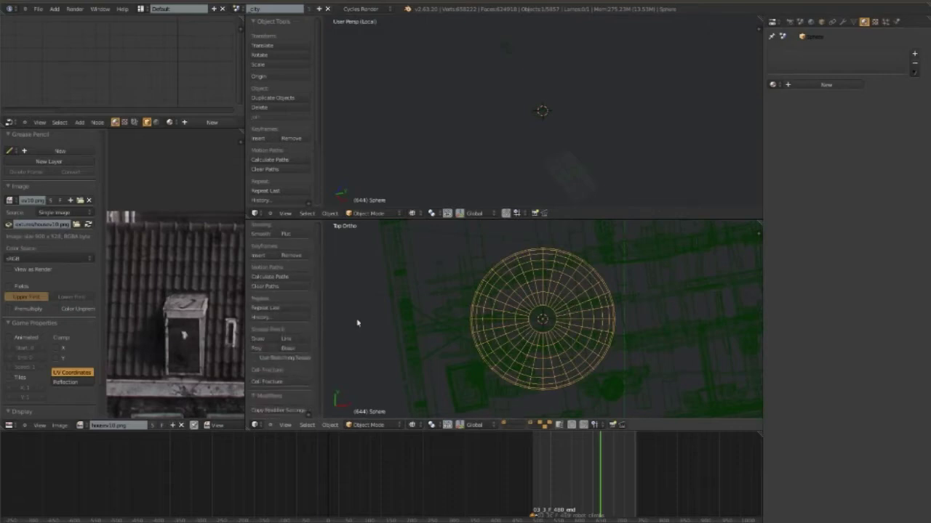
key("x")
left_click(601, 354)
key("shift+a")
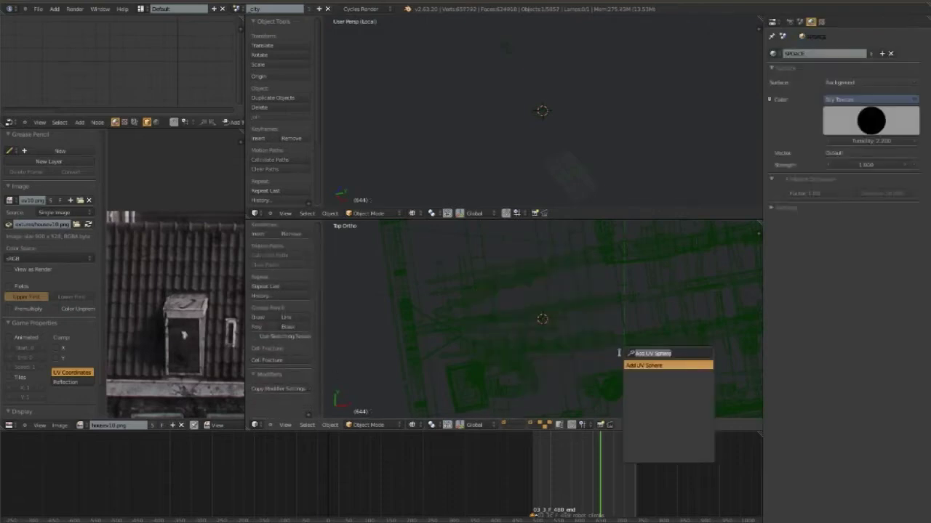
key("Down")
key("Down")
key("Down")
key("Return")
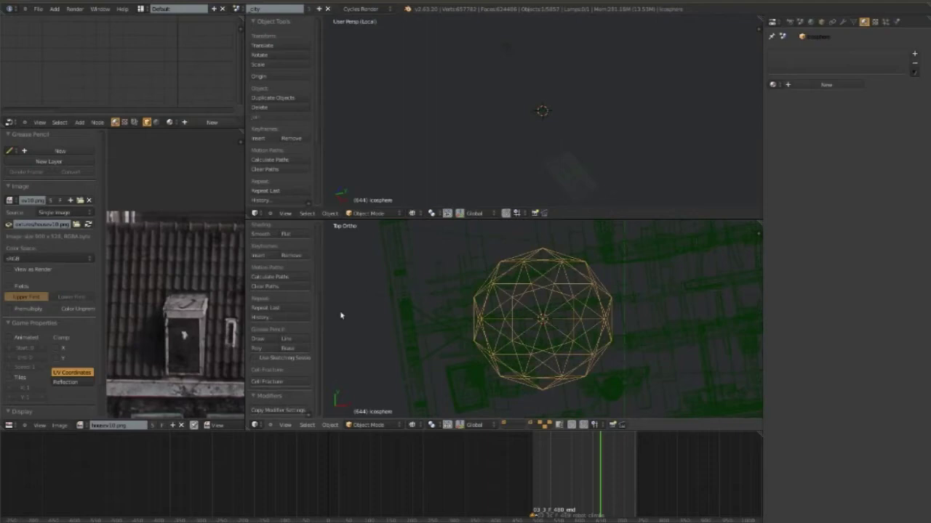
scroll(316, 353, "down", 1)
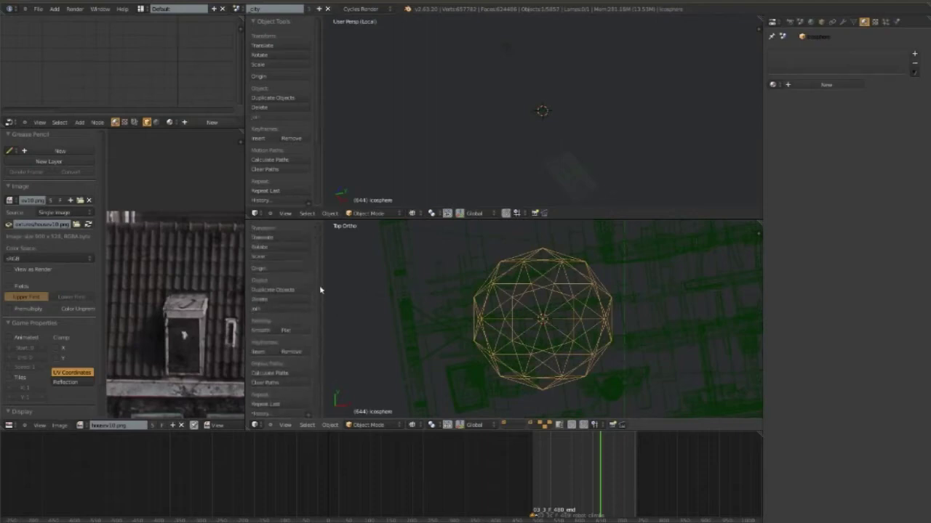
scroll(325, 334, "up", 2)
scroll(324, 333, "down", 1)
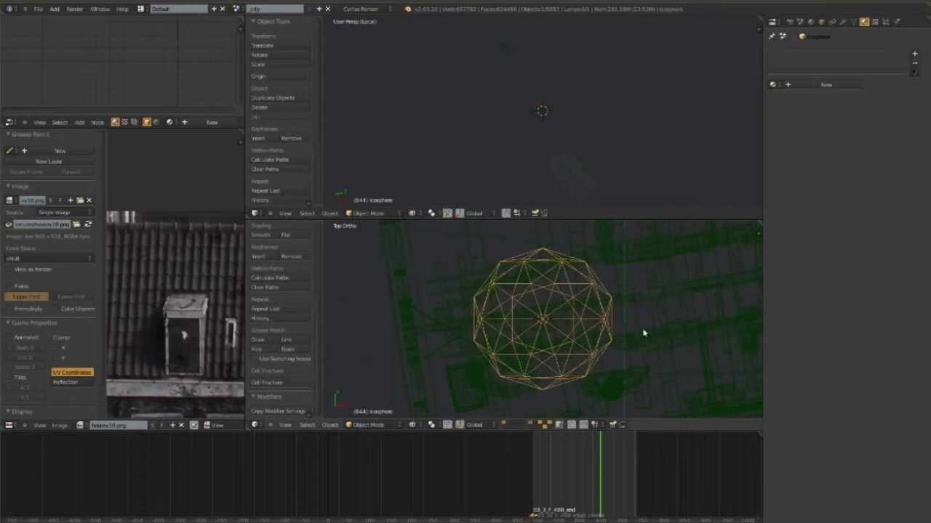
left_click(312, 417)
- Replace the icosphere with a UV sphere of 6 segments and 16 rings
key("x")
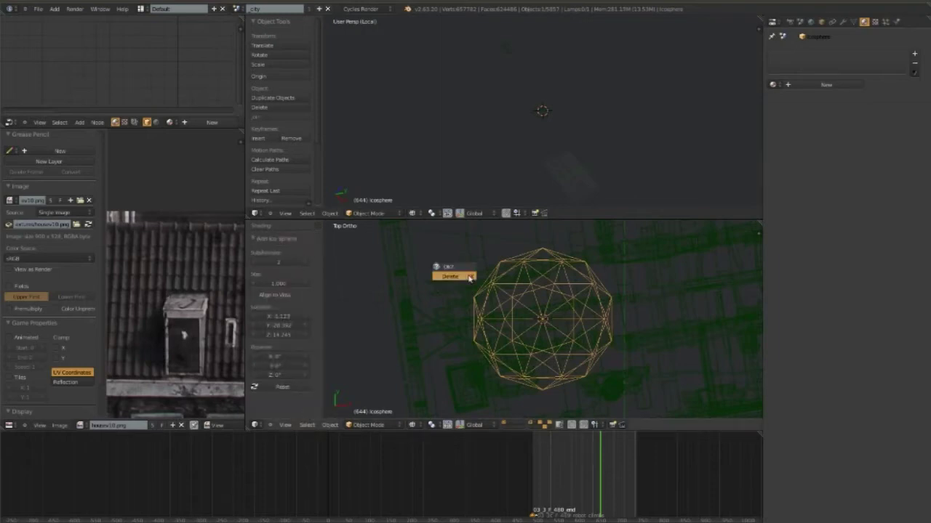
left_click(469, 277)
key("space")
type("uv")
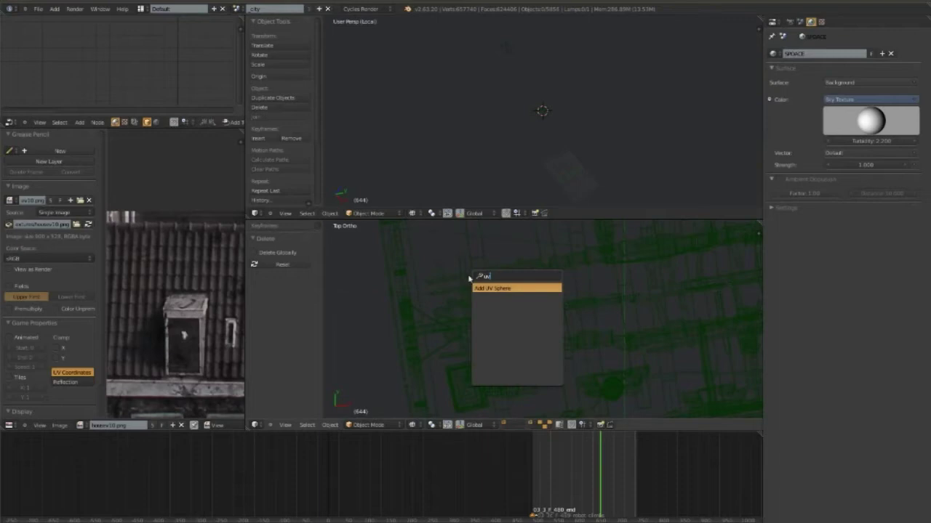
key("Return")
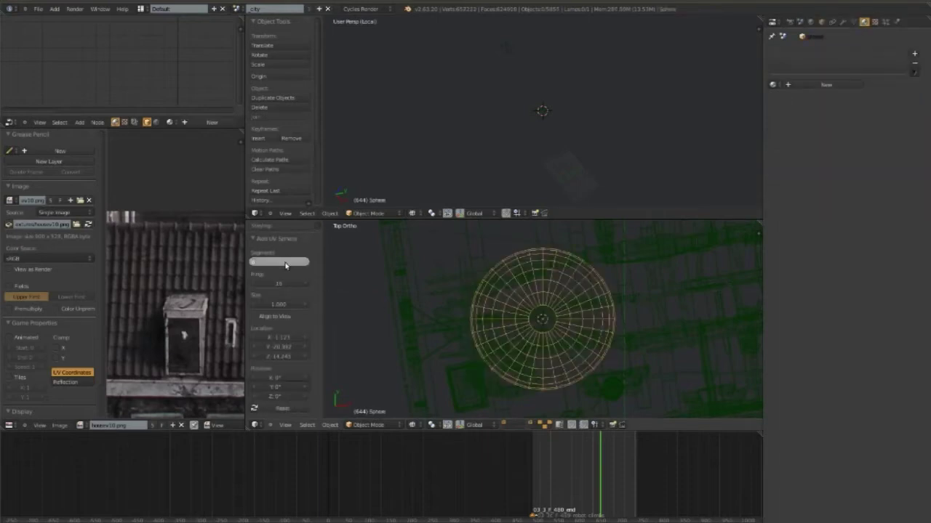
type("6")
key("Return")
scroll(565, 309, "down", 5)
scroll(566, 309, "down", 4)
- Scale the sphere up to about 3.417 and rotate it to line up with the hexagon
scroll(566, 310, "down", 3)
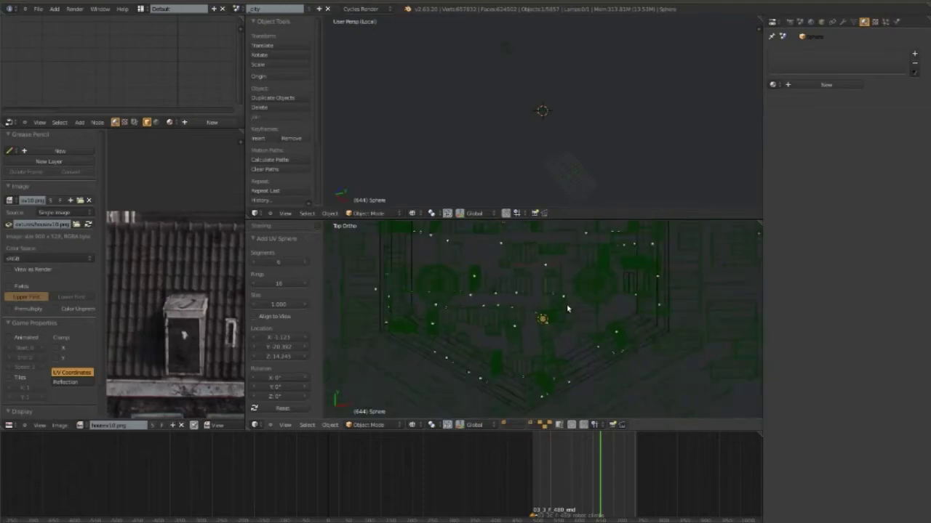
key("s")
left_click(702, 308)
key("s")
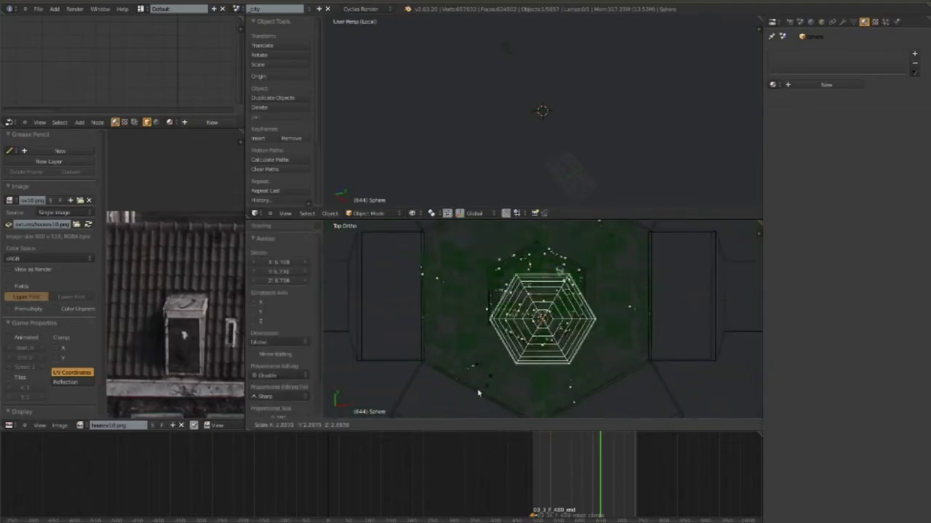
left_click(466, 411)
key("r")
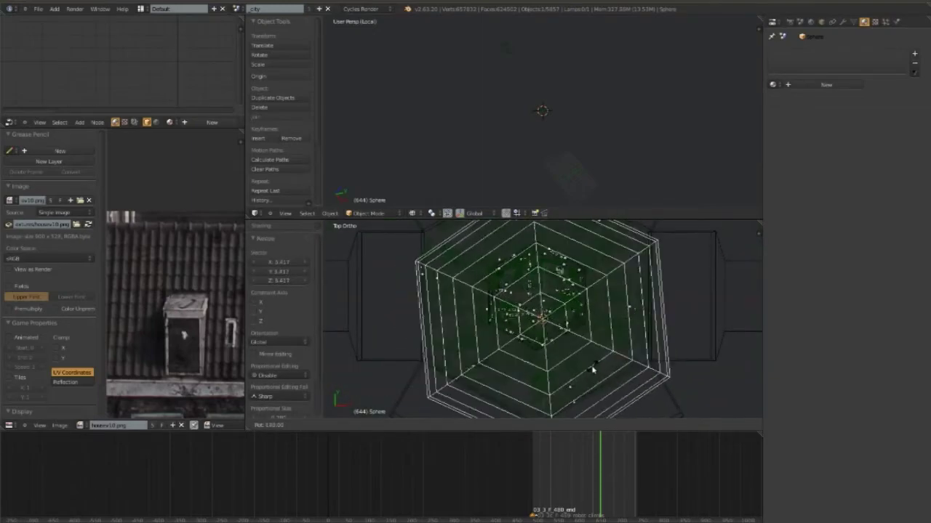
left_click(609, 332)
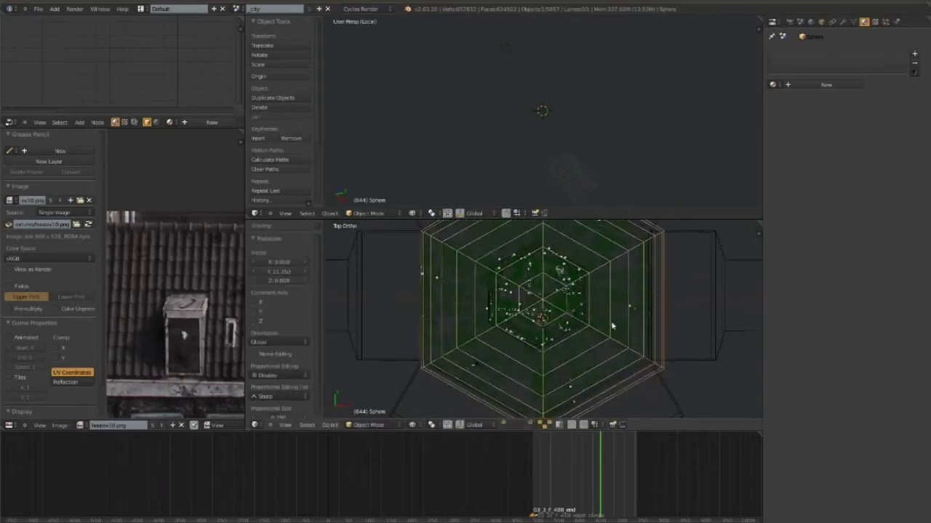
scroll(611, 328, "down", 2)
scroll(609, 326, "down", 1)
- Move the sphere over the platform and shrink it slightly to its final size
key("g")
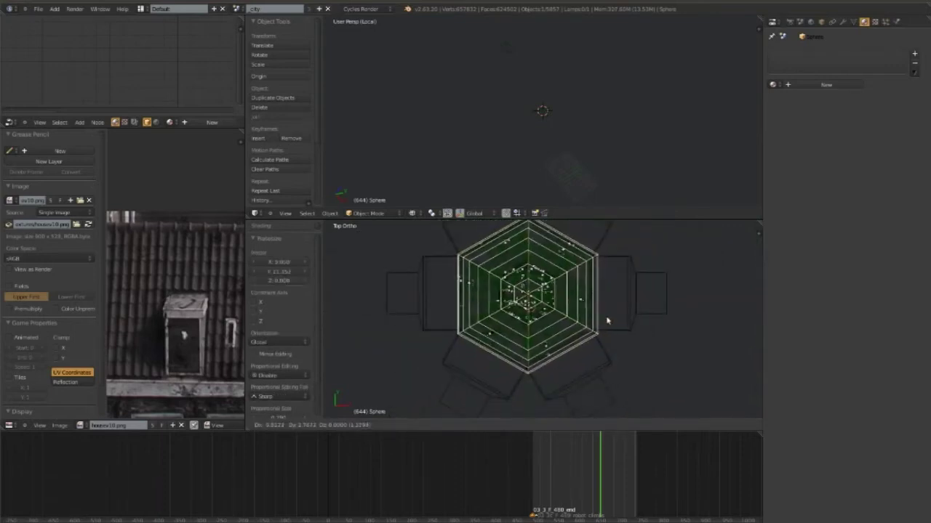
key("s")
left_click(675, 324)
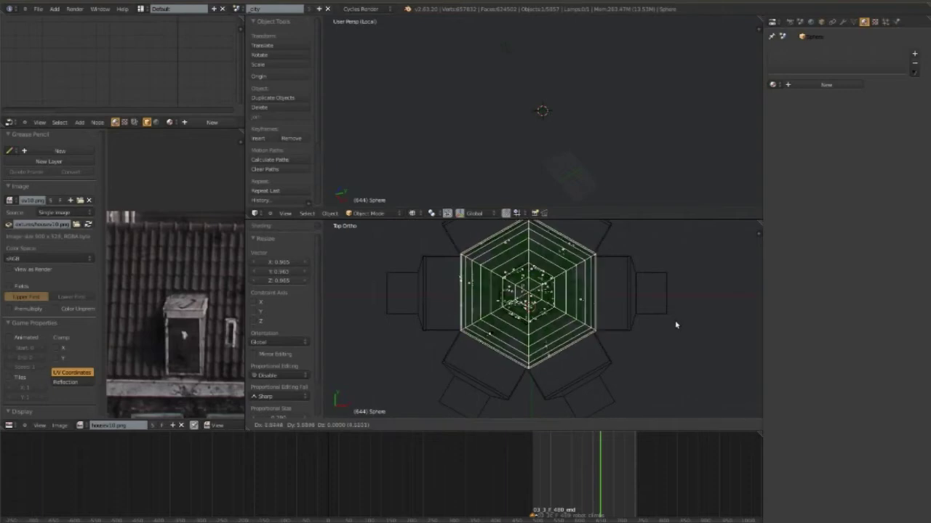
left_click(644, 335)
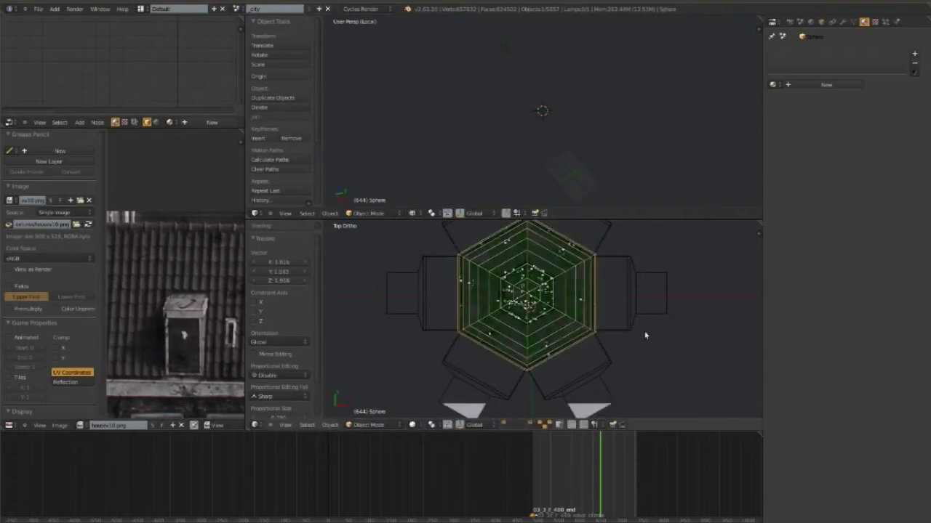
key("z")
mouse_move(644, 335)
middle_mouse_down()
mouse_move(615, 253)
mouse_move(603, 297)
middle_mouse_up()
key("z")
key("z")
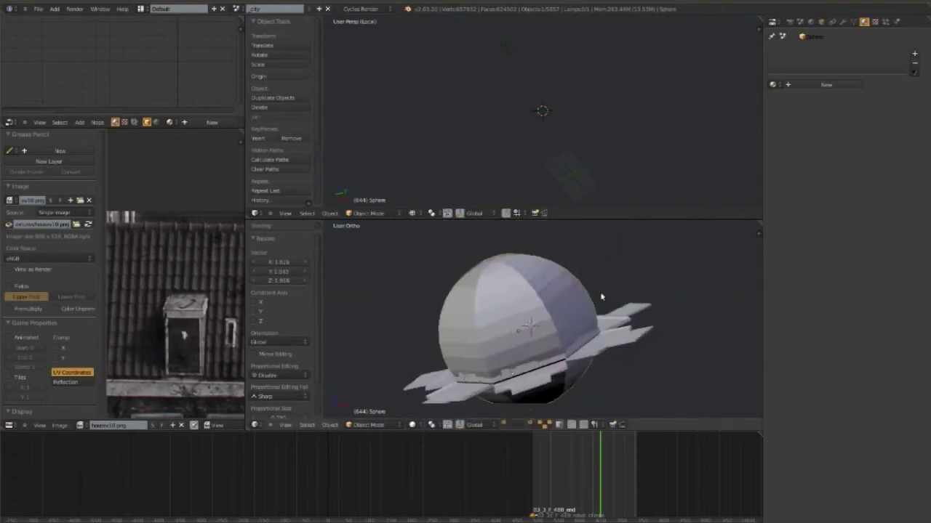
- In front view, raise the sphere along Z above the platform
key("z")
key("KP_1")
key("g")
key("z")
left_click(548, 320)
key("z")
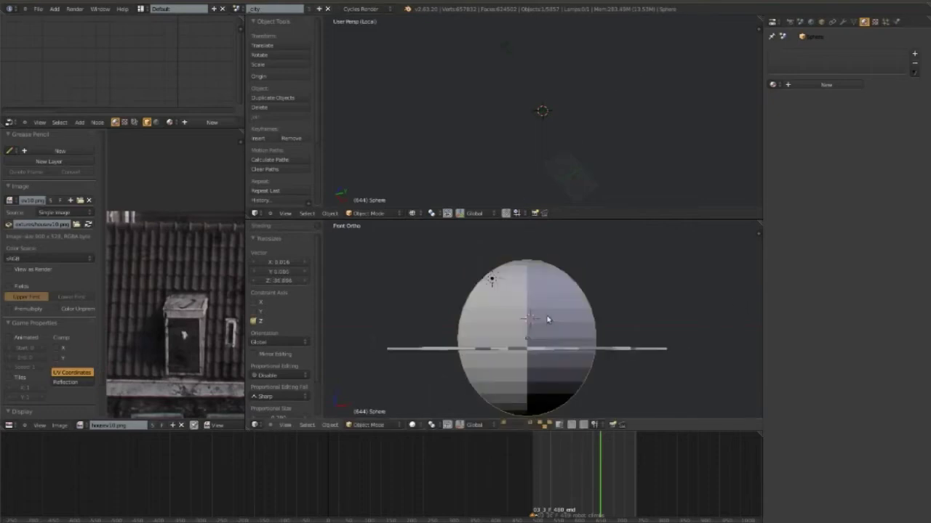
scroll(548, 320, "up", 2)
key("z")
scroll(555, 288, "up", 2)
key("z")
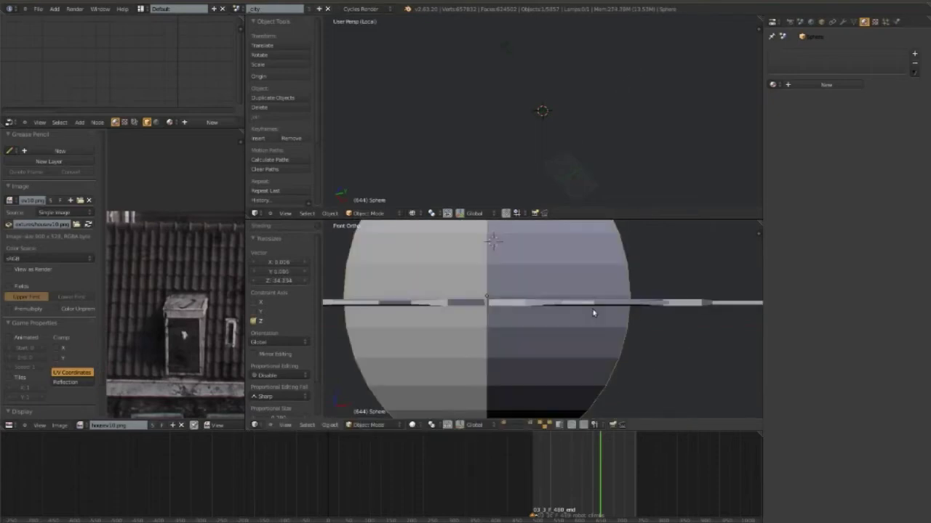
middle_click_drag(603, 330, 649, 329)
key("z")
- Box-select and delete the sphere's lower-half faces in front view
key("KP_1")
key("Tab")
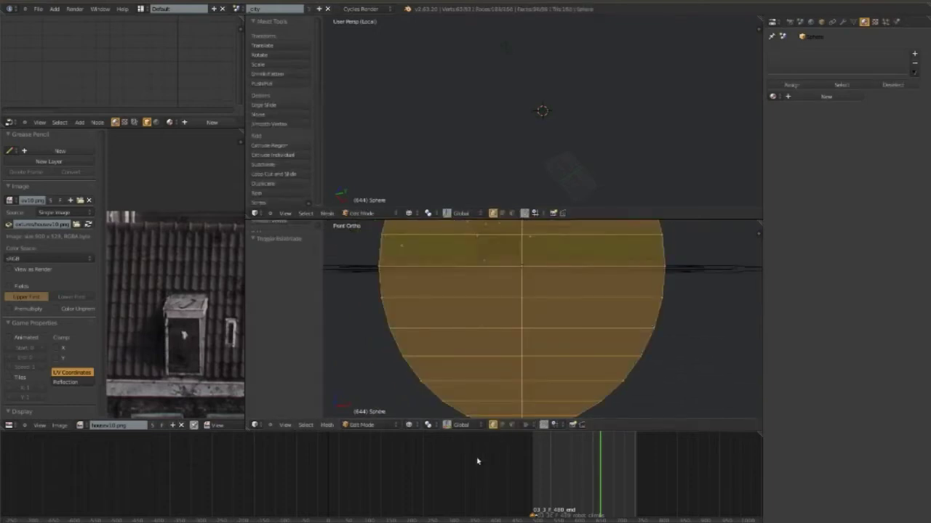
left_click(514, 426)
key("a")
key("b")
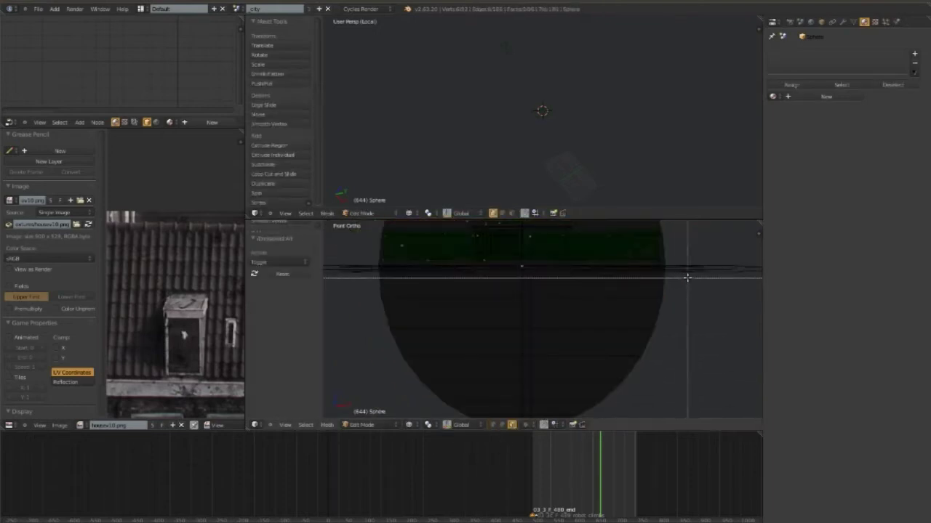
left_click_drag(687, 271, 300, 386)
scroll(478, 379, "down", 3)
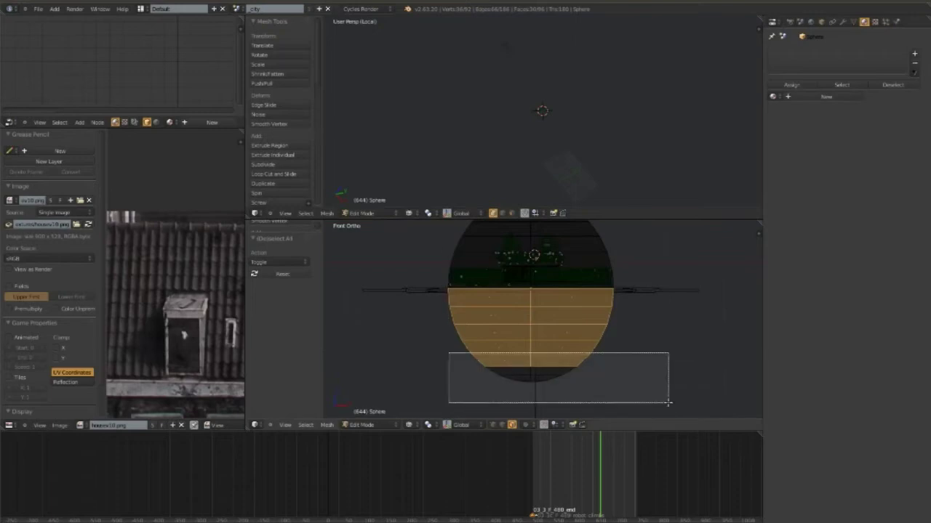
key("x")
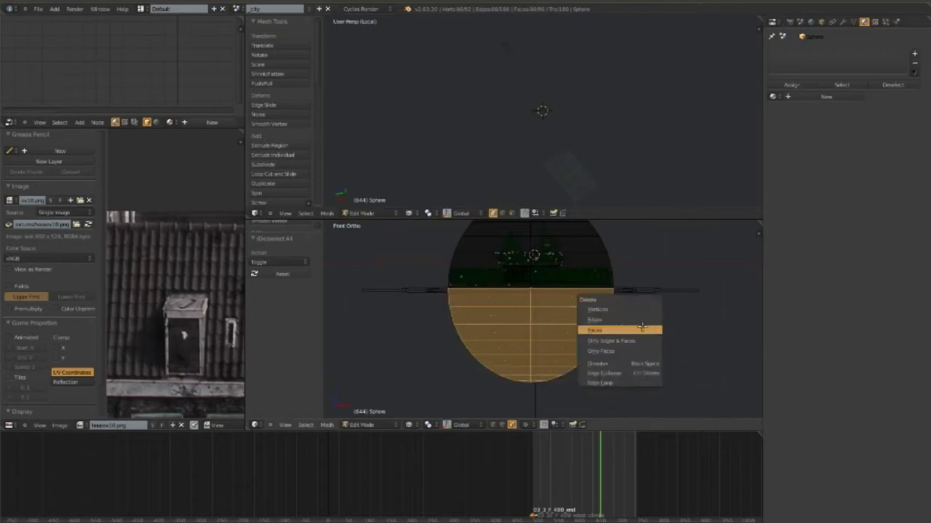
left_click(644, 330)
key("Tab")
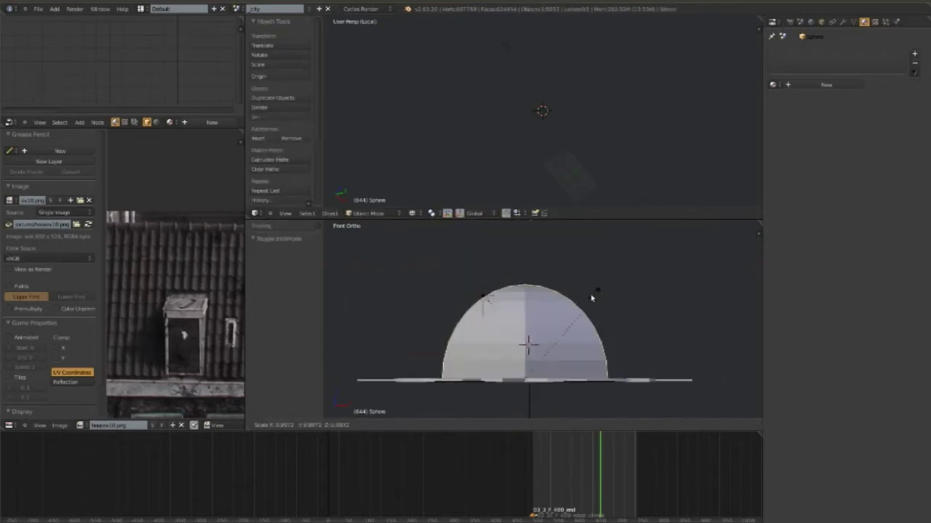
- Scale the dome along Z by about 0.82 to flatten it slightly
key("s")
key("z")
left_click(564, 310)
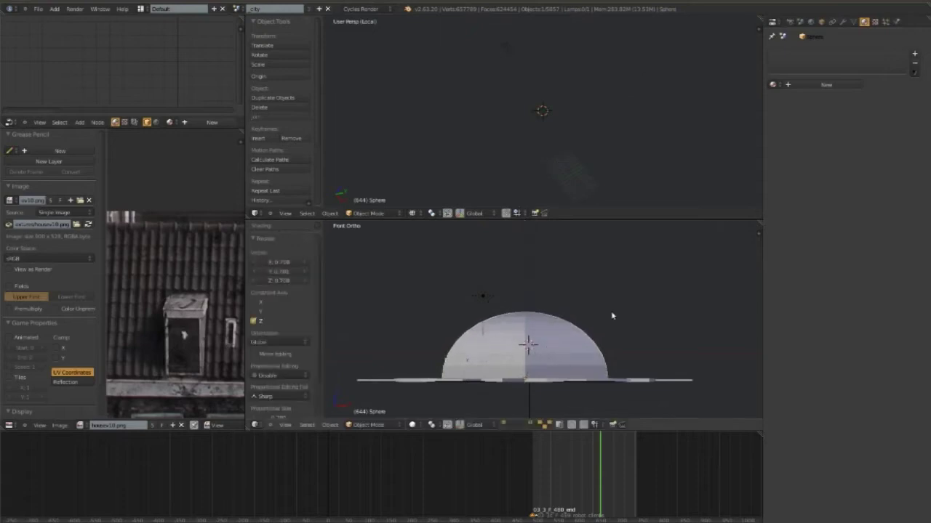
key("Tab")
mouse_move(564, 320)
middle_mouse_down()
mouse_move(570, 354)
mouse_move(514, 374)
middle_mouse_up()
key("z")
mouse_move(436, 407)
middle_mouse_down()
mouse_move(603, 328)
mouse_move(552, 319)
mouse_move(669, 283)
middle_mouse_up()
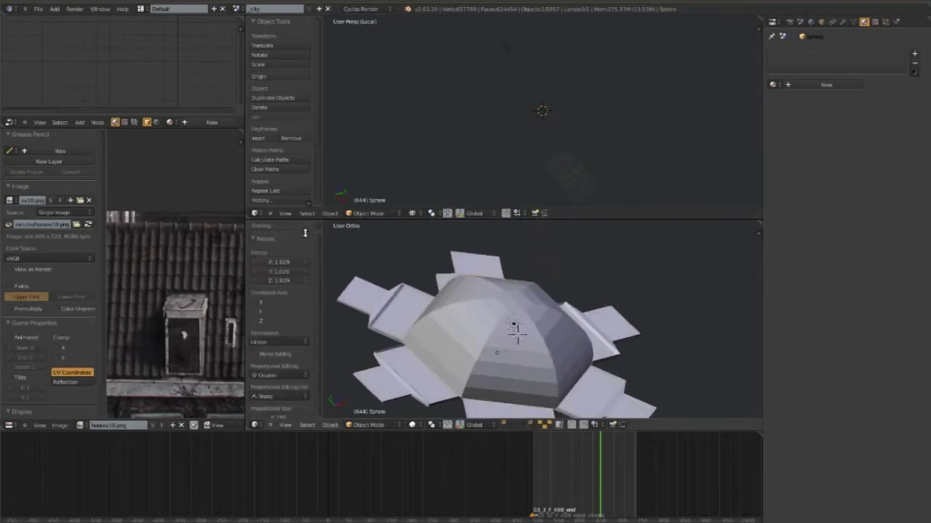
- Shade the dome smooth and add an Edge Split modifier with a 30° split angle
scroll(305, 232, "up", 1)
scroll(298, 244, "up", 1)
scroll(294, 250, "up", 2)
scroll(289, 264, "up", 1)
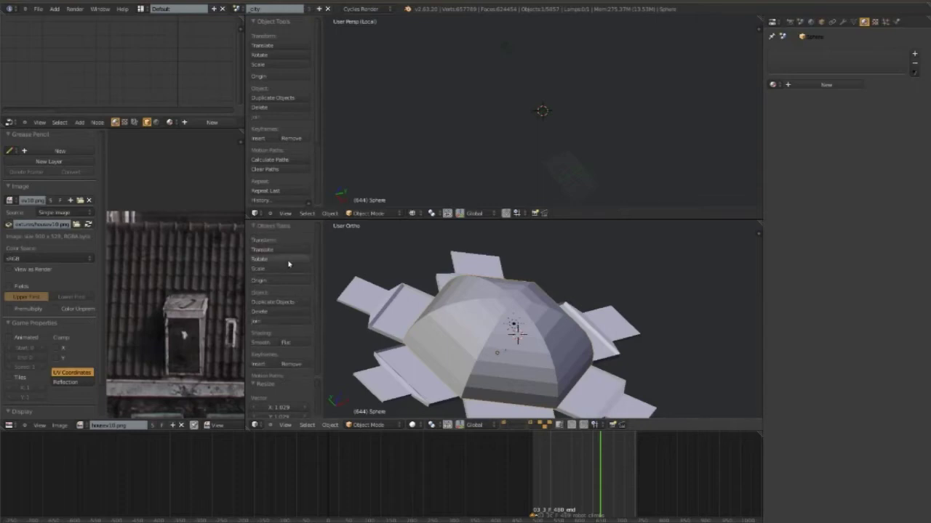
left_click(262, 342)
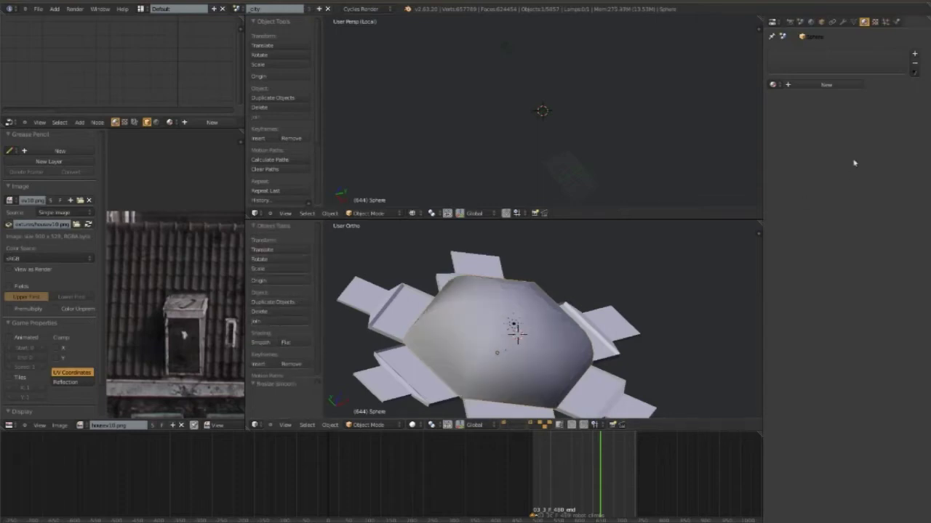
left_click(844, 21)
left_click(837, 54)
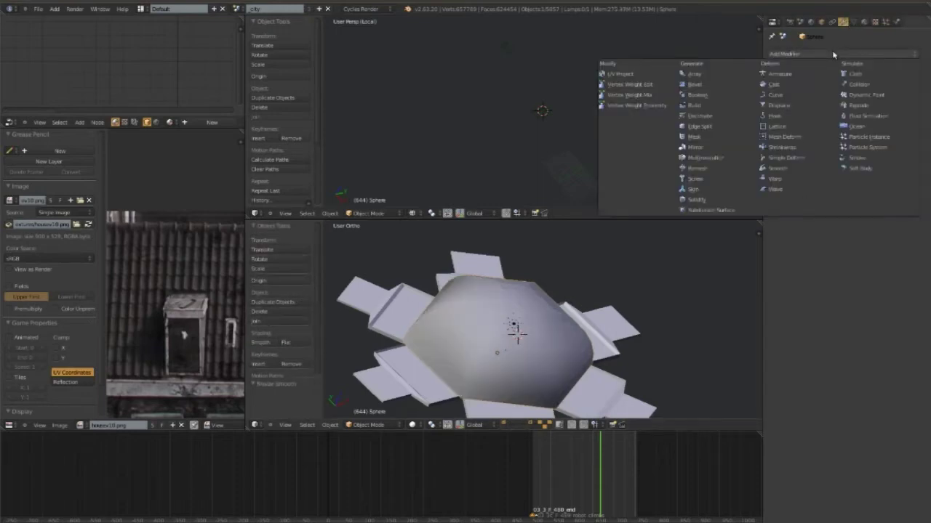
left_click(749, 126)
- Create a new Diffuse BSDF material, Material.001, for the dome
mouse_move(549, 376)
middle_mouse_down()
mouse_move(475, 332)
mouse_move(493, 340)
middle_mouse_up()
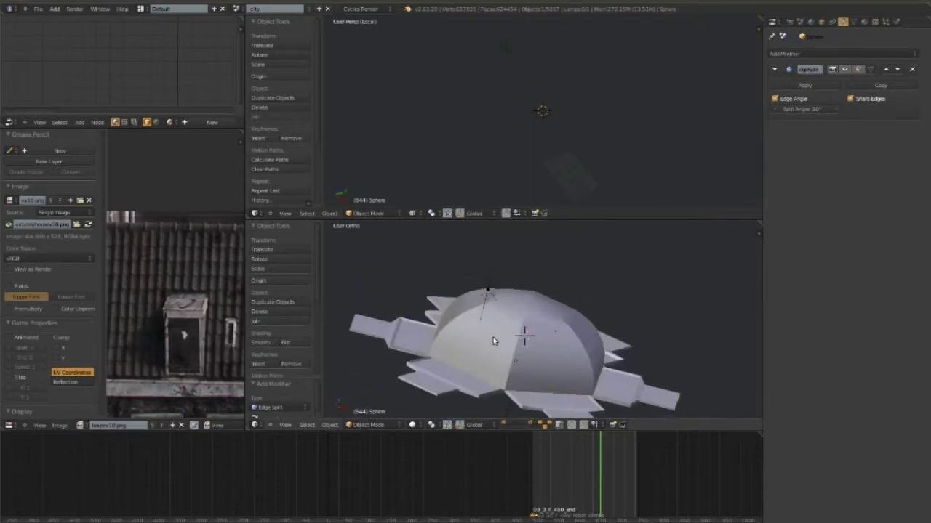
middle_click_drag(623, 349, 684, 218)
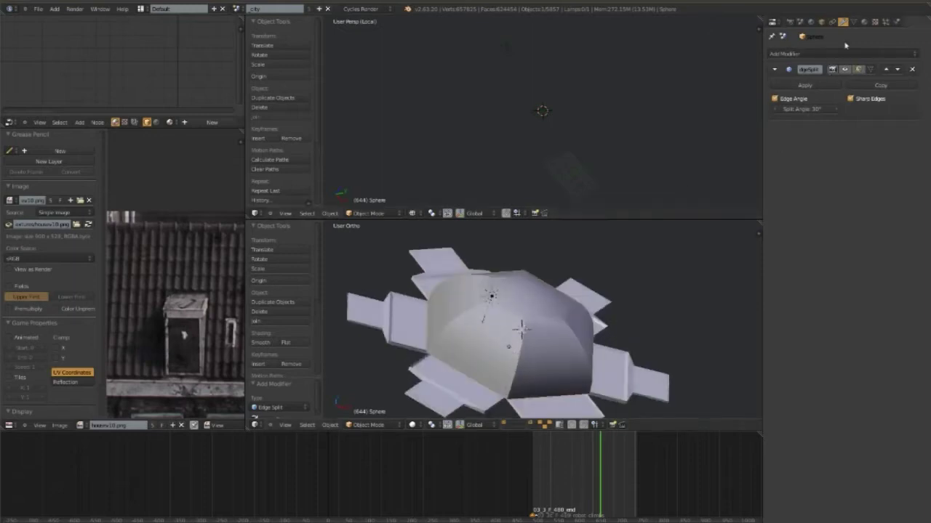
left_click(863, 22)
left_click(827, 85)
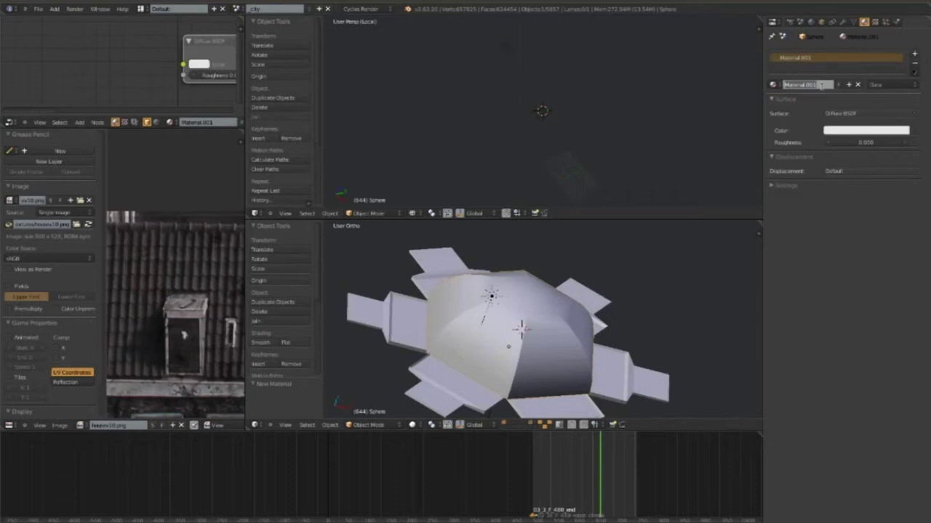
type("GLASS")
- Rename the material to GLASS and set its surface to Glass BSDF
key("Return")
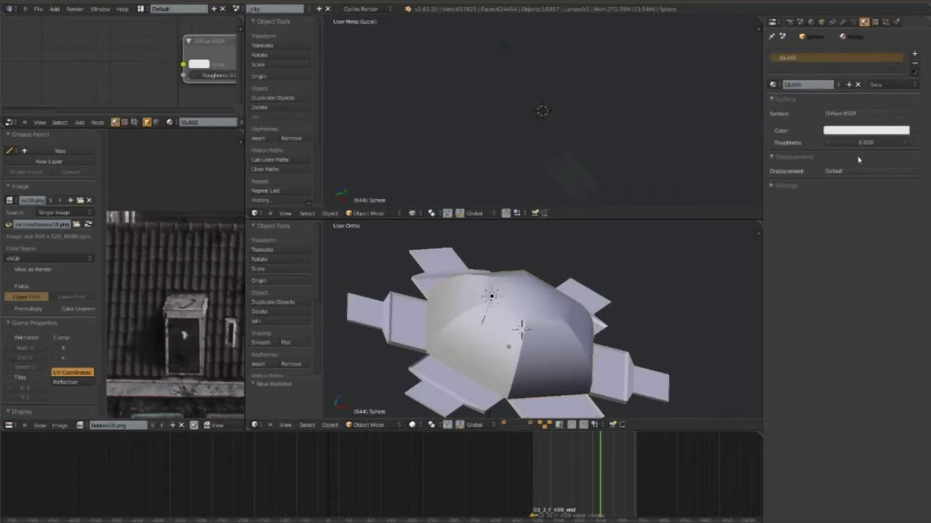
left_click(862, 114)
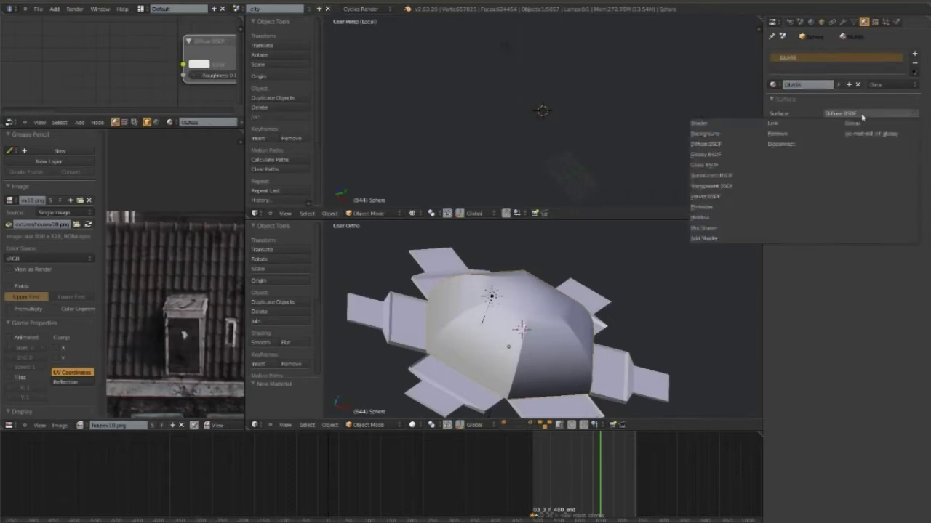
left_click(740, 166)
- Switch the lower viewport to Rendered shading to preview the glass dome
middle_click_drag(532, 361, 534, 371)
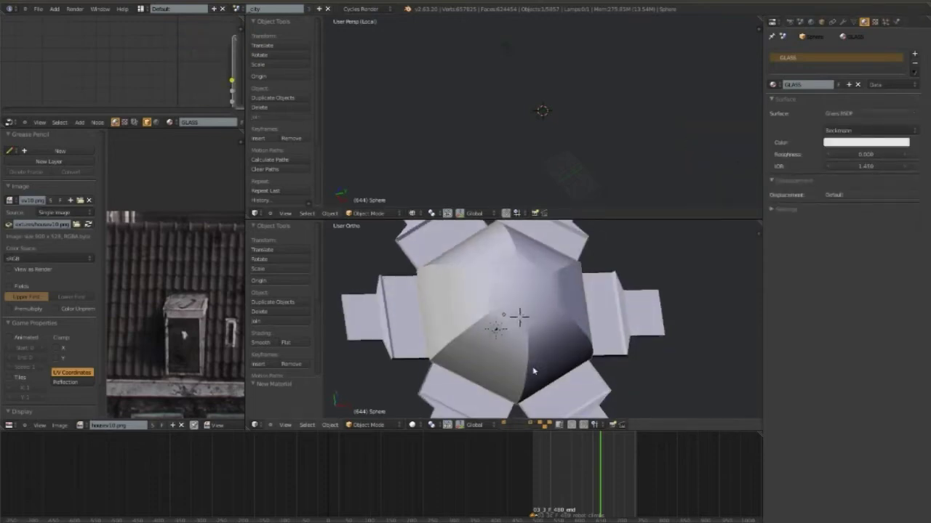
middle_click_drag(535, 335, 381, 419)
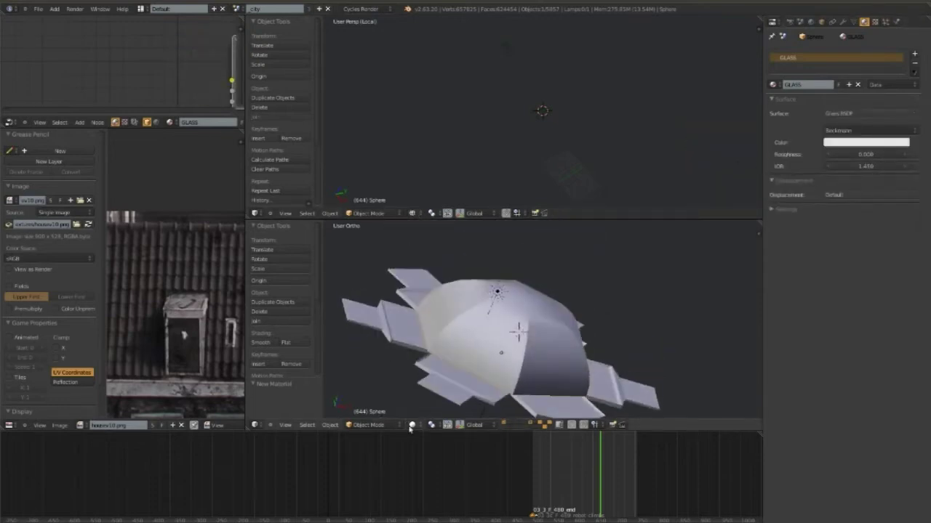
left_click(411, 426)
left_click(422, 363)
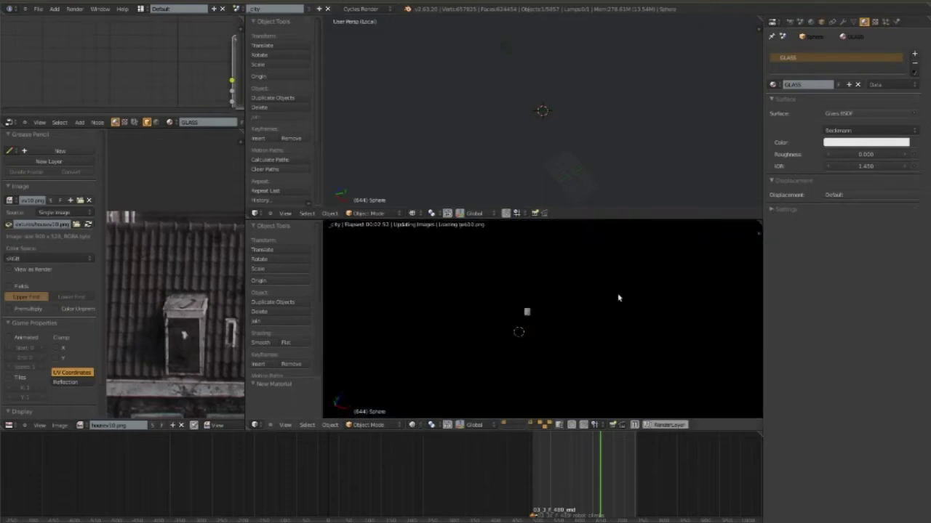
- Raise the render's Transmission bounces to 3 under Light Paths
key("n")
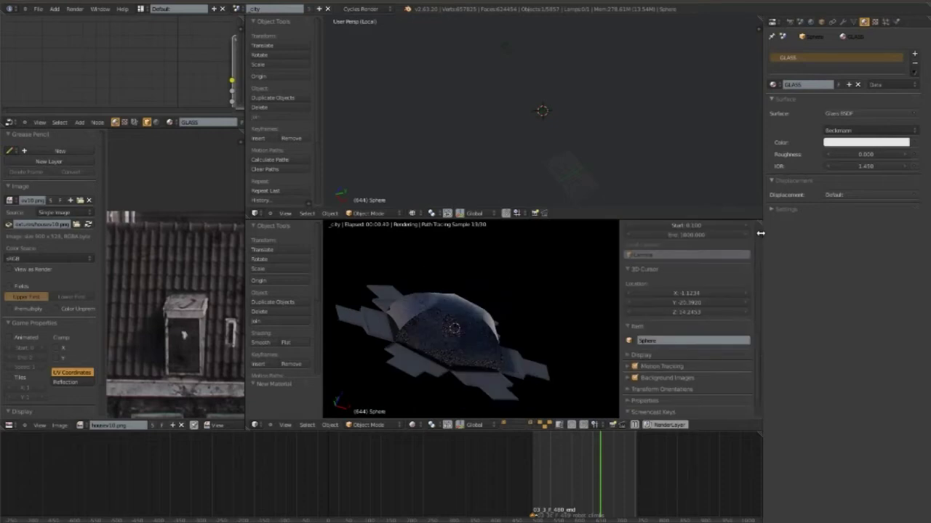
middle_click_drag(519, 304, 615, 352)
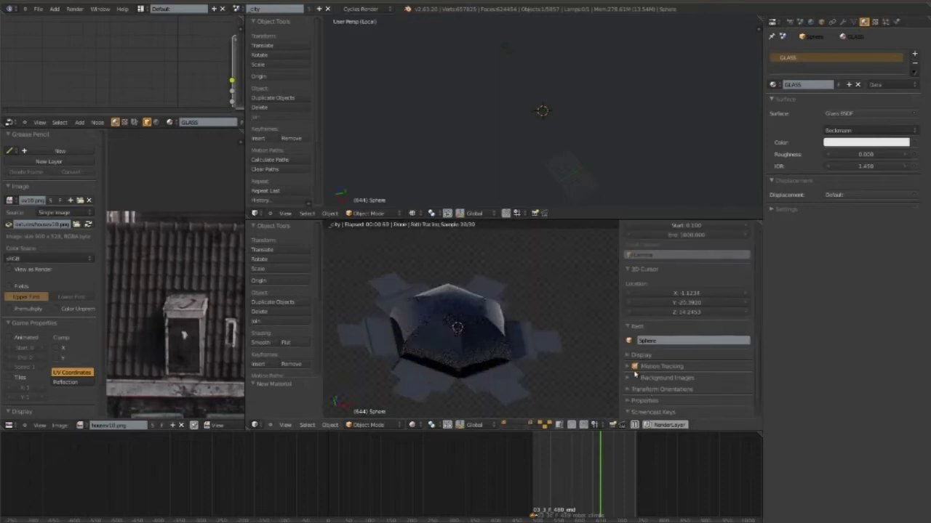
middle_click_drag(576, 356, 567, 374)
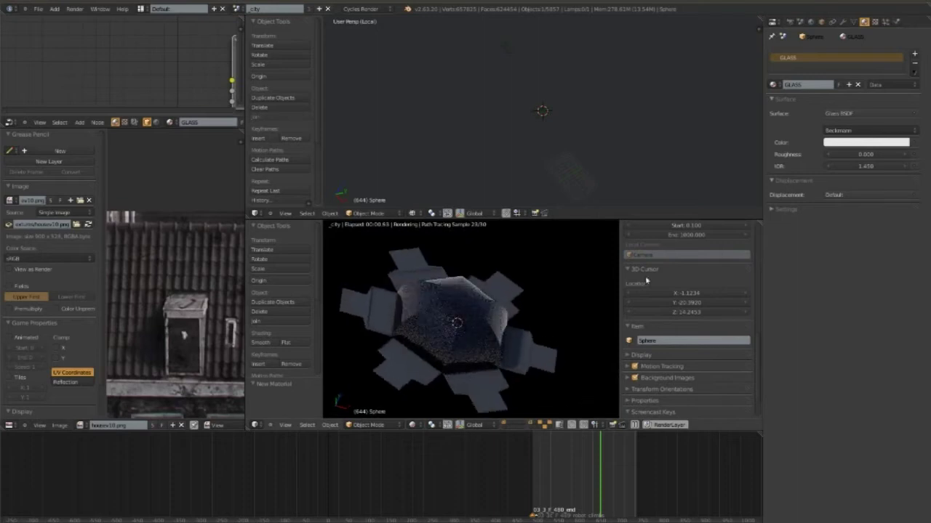
left_click(789, 22)
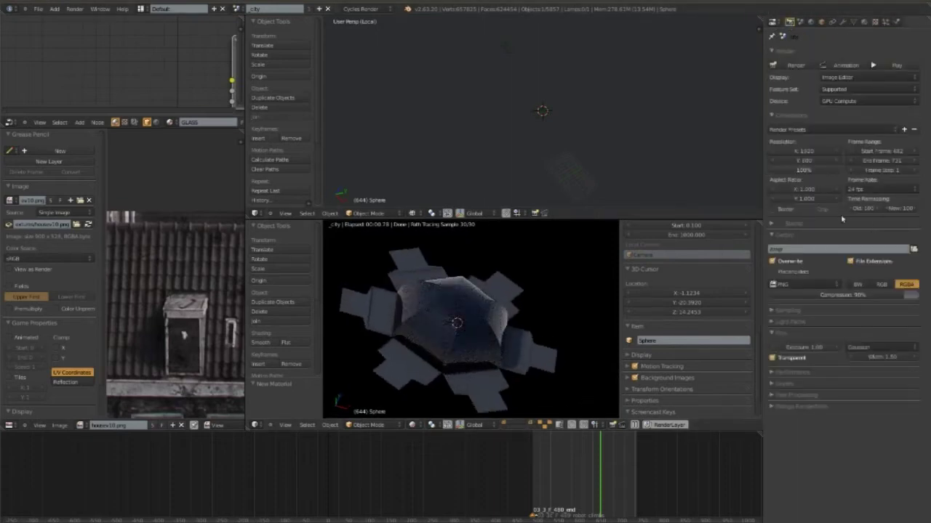
left_click(807, 327)
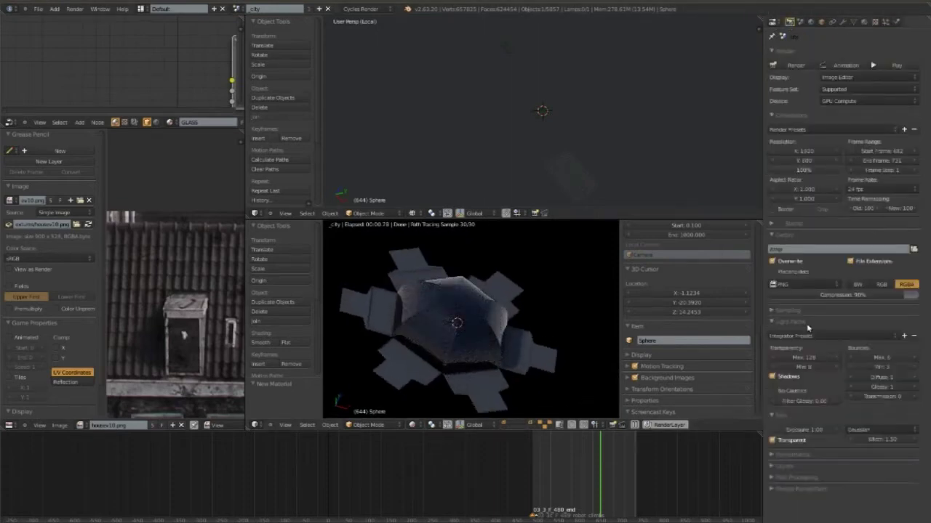
left_click(813, 314)
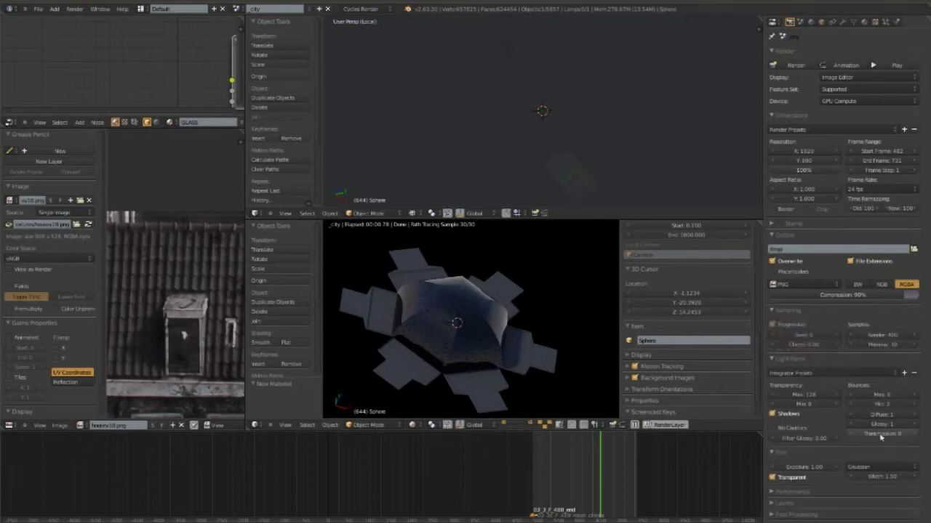
left_click(915, 435)
left_click(914, 435)
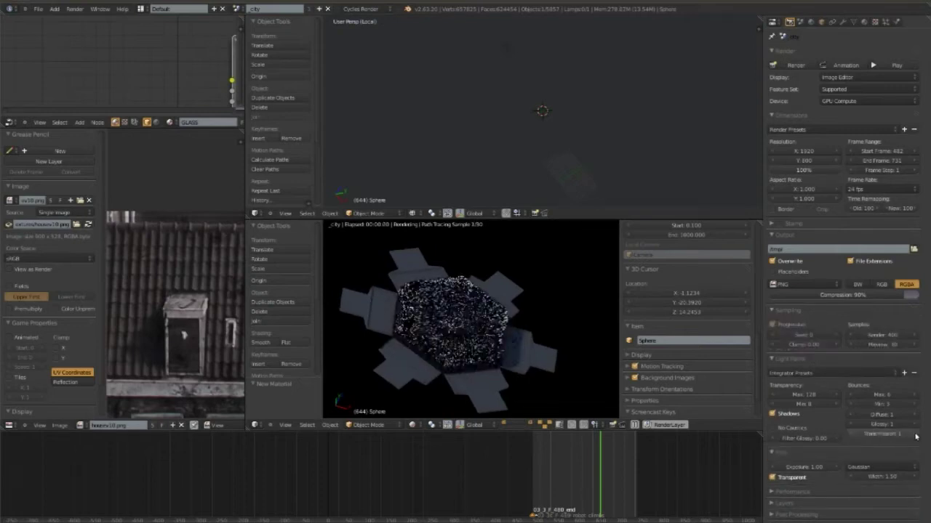
left_click(915, 436)
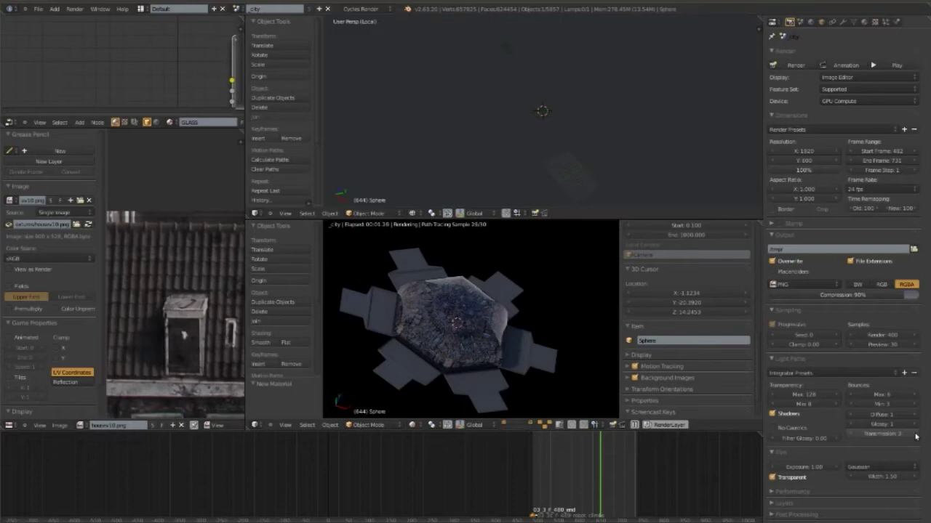
- Zoom and orbit the rendered view to see the city through the glass dome
scroll(498, 356, "up", 3)
scroll(501, 342, "up", 2)
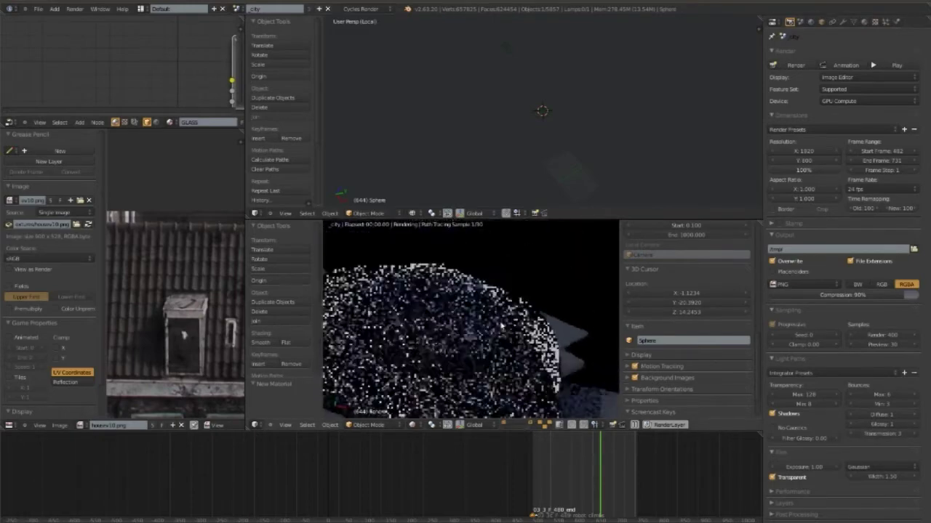
mouse_move(502, 326)
middle_mouse_down()
mouse_move(495, 382)
mouse_move(557, 357)
mouse_move(488, 350)
middle_mouse_up()
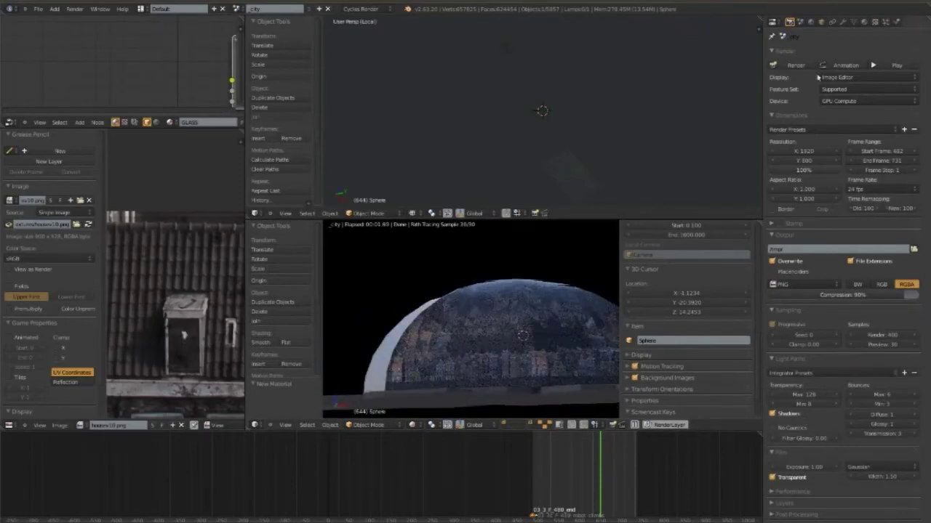
left_click(863, 24)
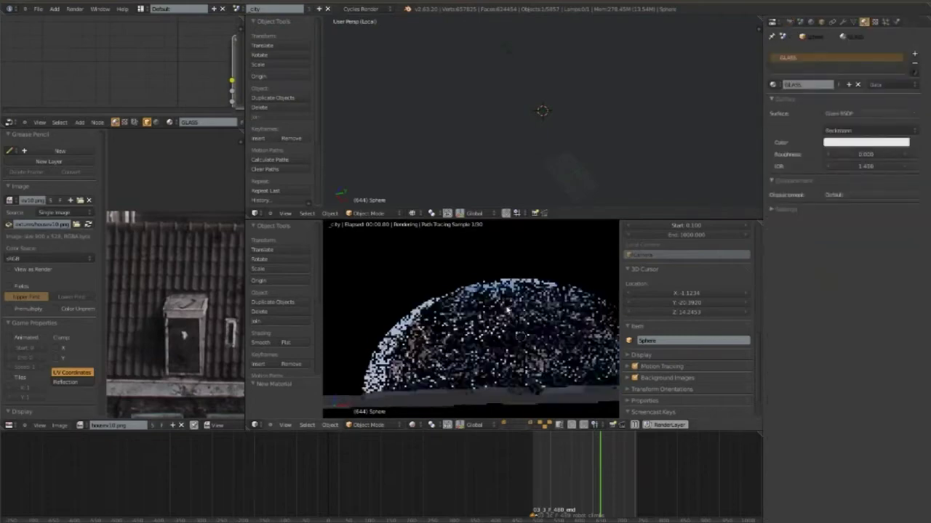
mouse_move(502, 336)
middle_mouse_down()
mouse_move(514, 331)
mouse_move(509, 313)
mouse_move(492, 322)
mouse_move(513, 339)
mouse_move(486, 344)
mouse_move(565, 312)
mouse_move(536, 323)
mouse_move(415, 281)
mouse_move(583, 299)
middle_mouse_up()
- Shrink the whole dome mesh slightly and preview it in Rendered shading
key("z")
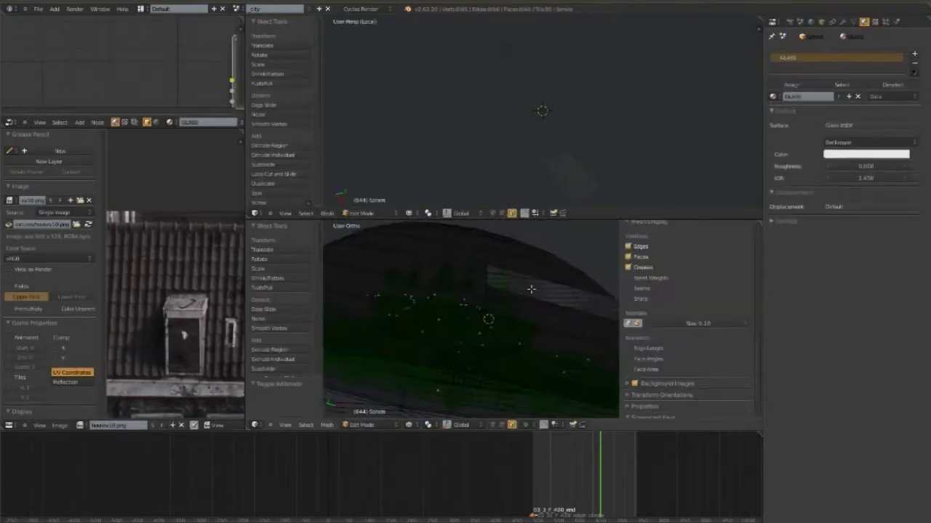
key("Tab")
key("s")
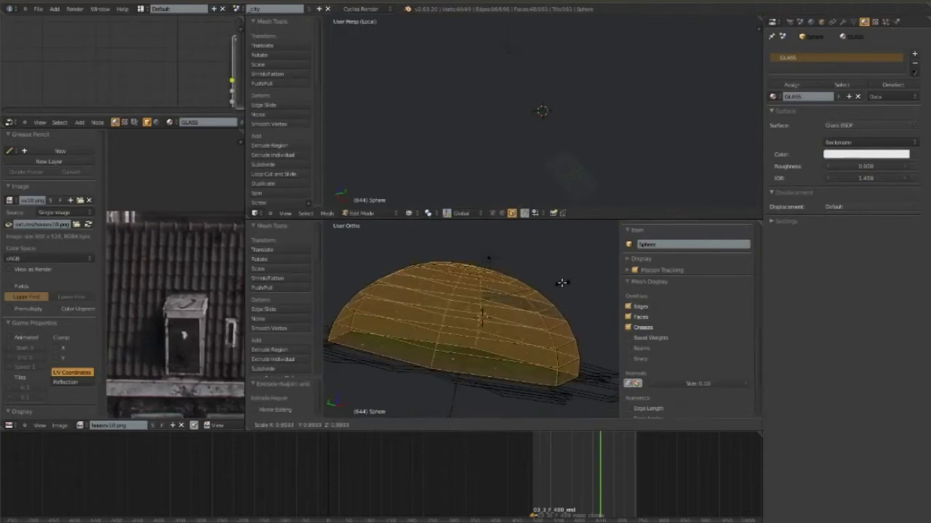
left_click(561, 283)
scroll(557, 296, "up", 5)
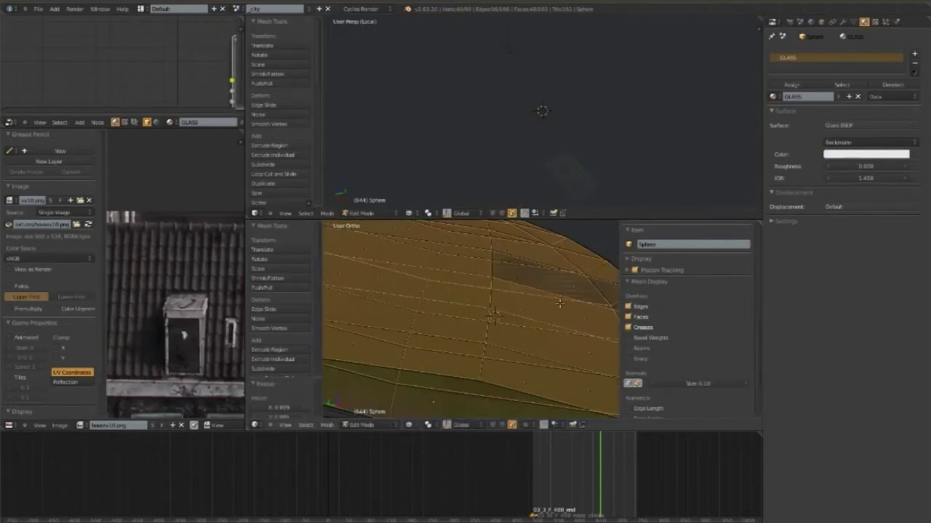
key("Tab")
left_click(413, 424)
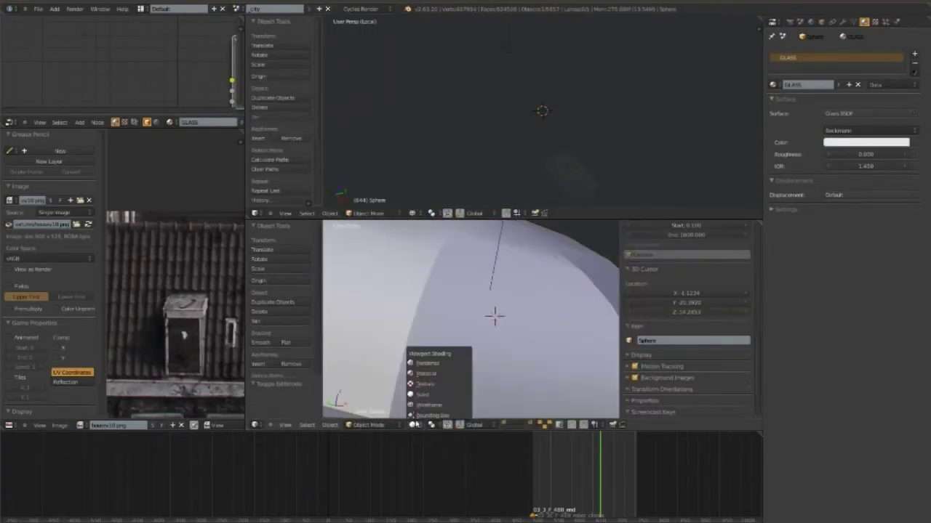
left_click(429, 367)
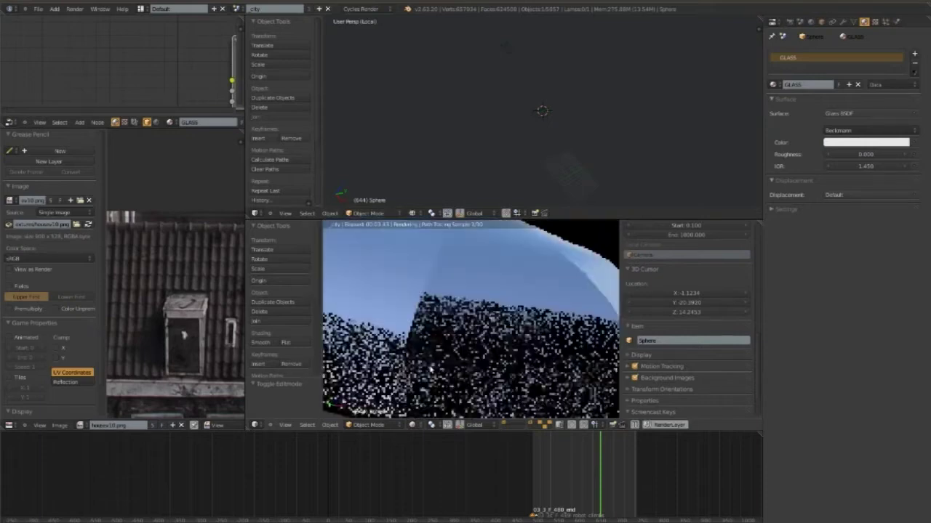
mouse_move(430, 369)
middle_mouse_down()
mouse_move(327, 289)
mouse_move(553, 331)
middle_mouse_up()
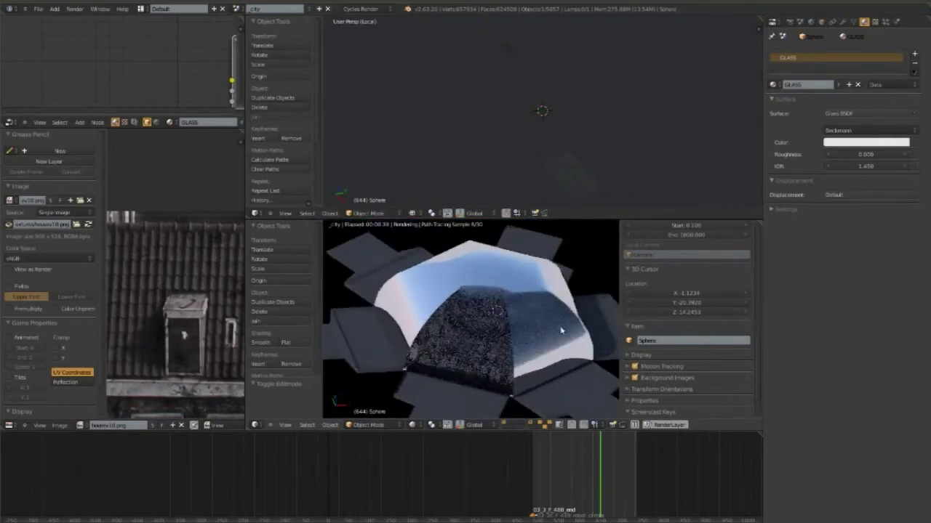
- Delete the selected dome edges, then inspect the city through the glass from the camera view
key("Tab")
key("shift+z")
key("shift+s")
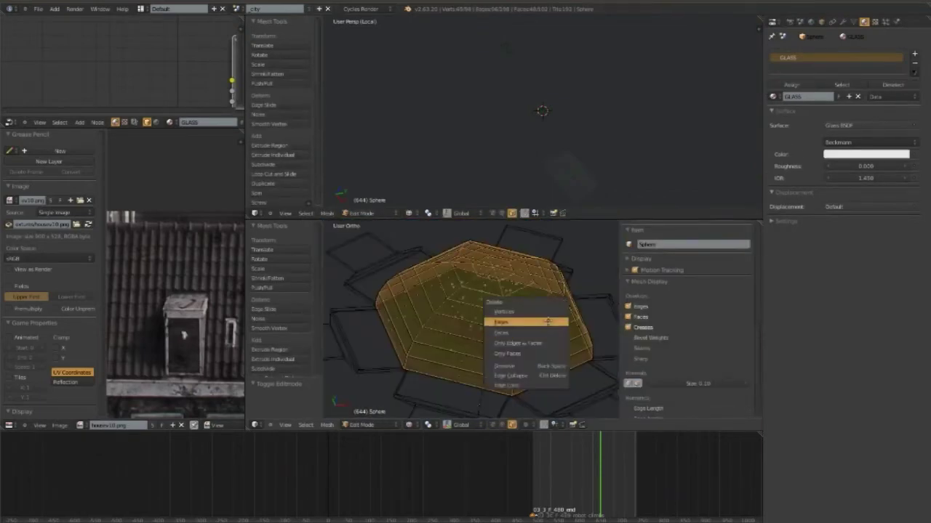
left_click(526, 312)
key("Tab")
key("KP_0")
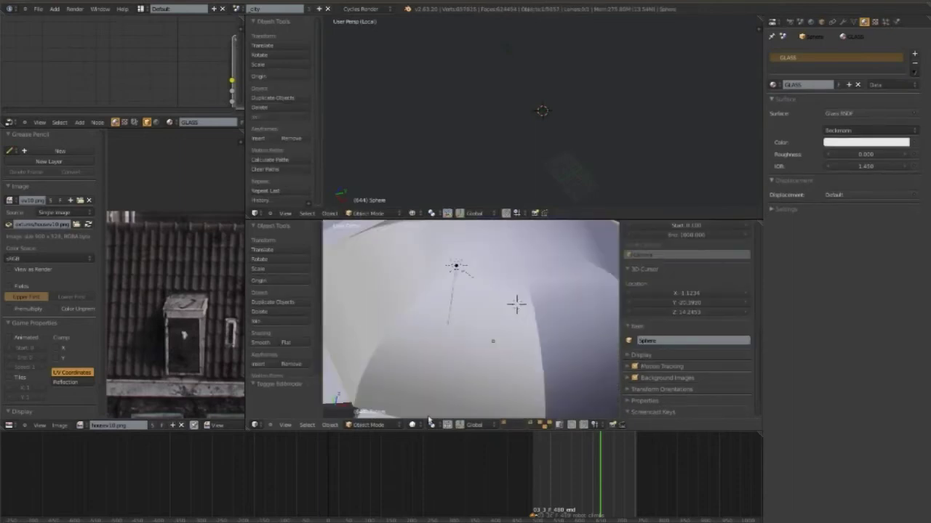
left_click(413, 425)
left_click(436, 354)
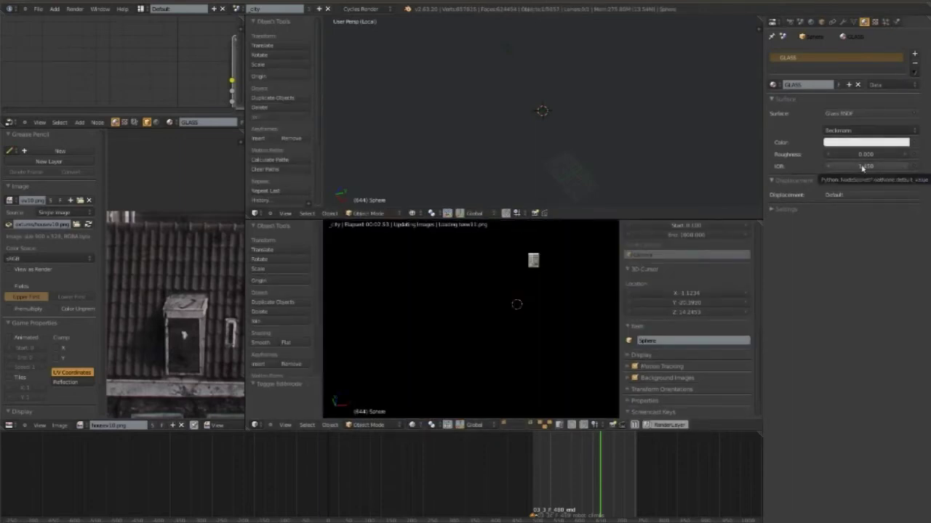
middle_click_drag(466, 320, 485, 340)
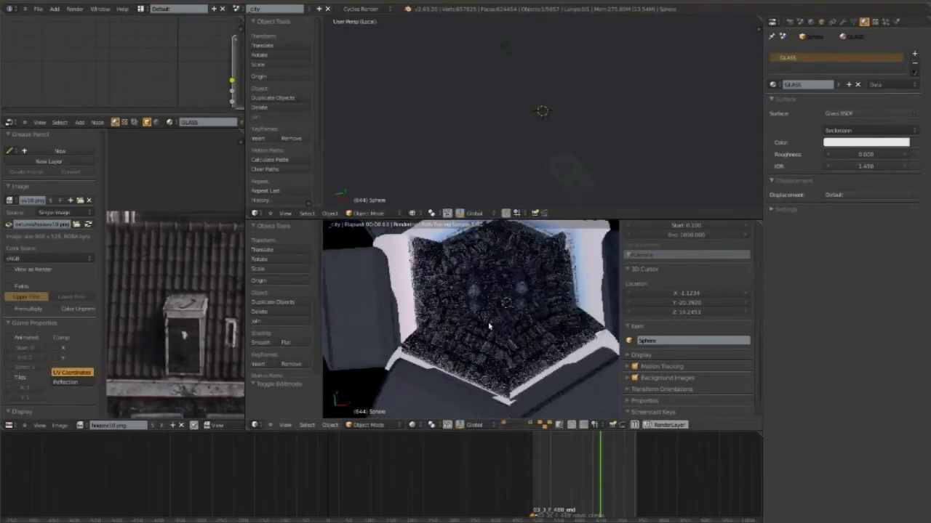
middle_click_drag(499, 317, 519, 243)
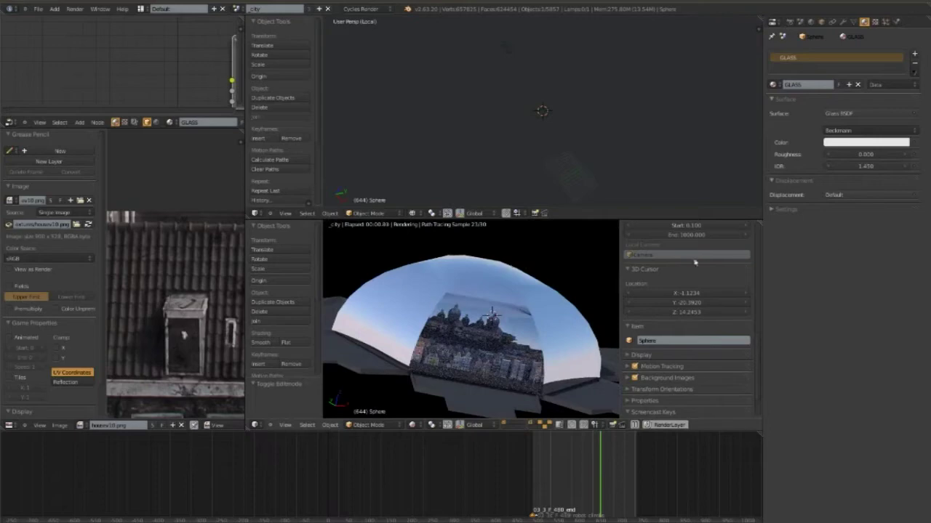
mouse_move(511, 322)
middle_mouse_down()
mouse_move(469, 320)
mouse_move(526, 352)
mouse_move(542, 267)
mouse_move(450, 366)
mouse_move(514, 325)
middle_mouse_up()
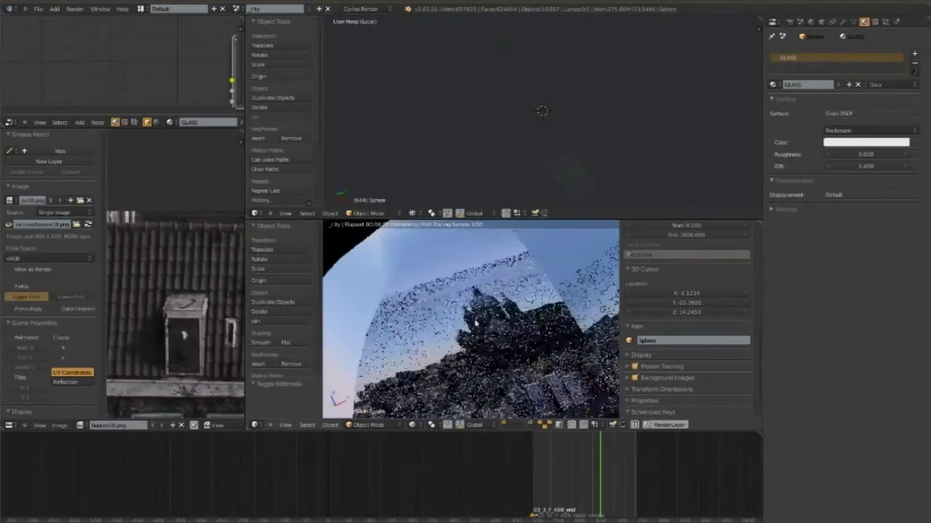
- Check the dome mesh, then switch the viewport to Rendered shading
key("Tab")
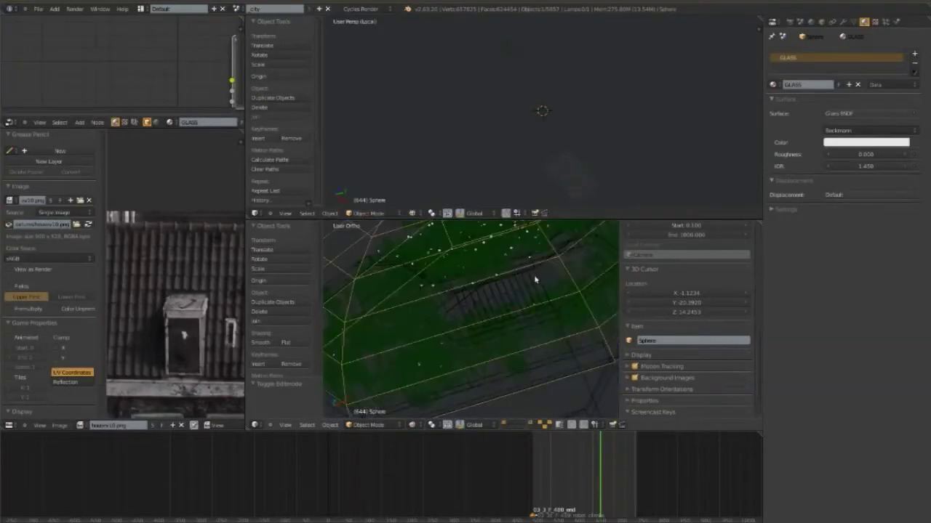
middle_click_drag(511, 278, 463, 315)
scroll(486, 356, "up", 3)
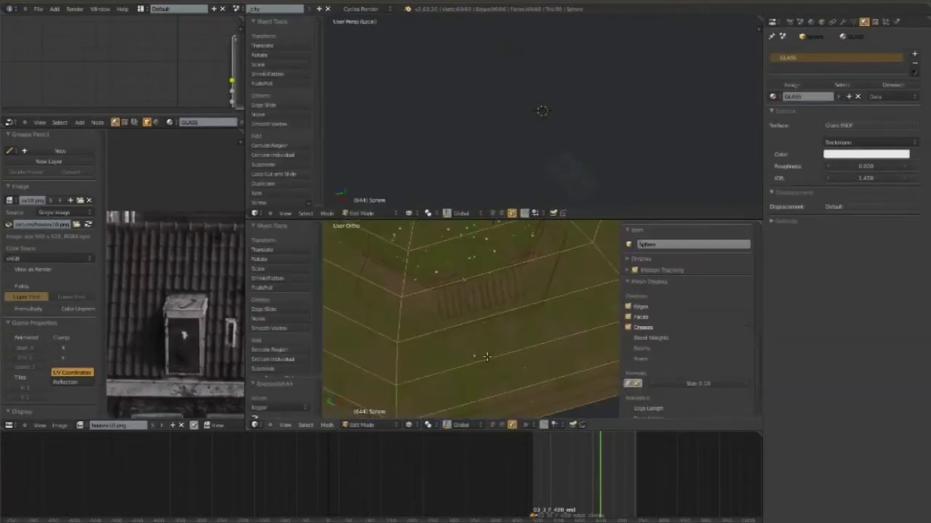
scroll(494, 351, "down", 3)
key("Tab")
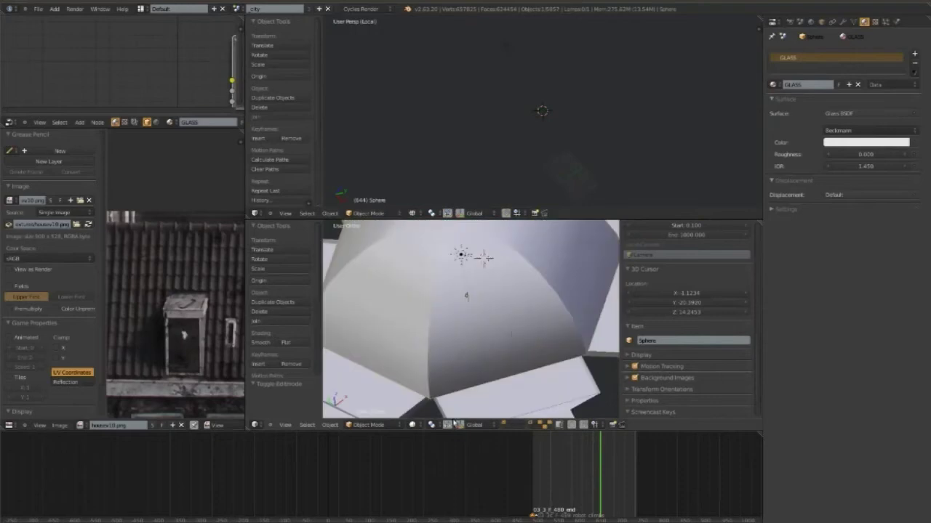
left_click(415, 425)
left_click(433, 362)
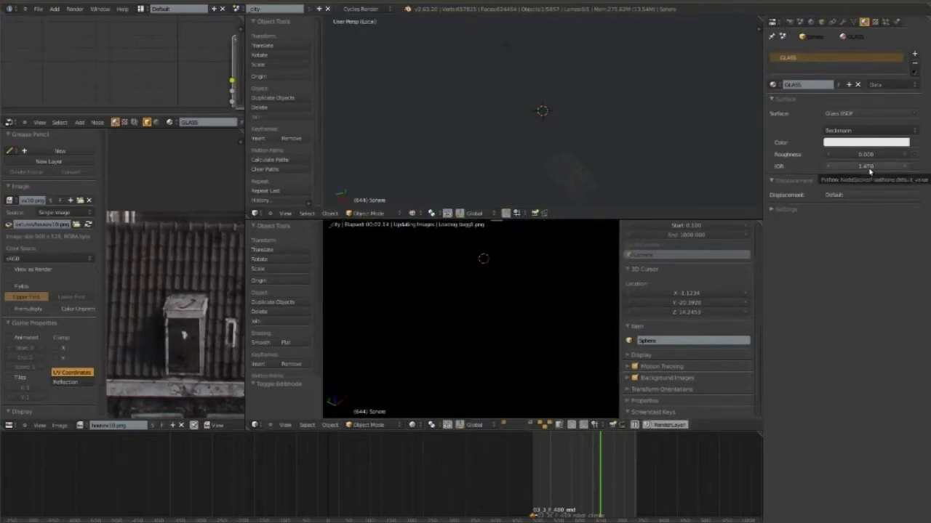
- Lower the GLASS material's IOR to 1.020 and orbit to inspect the city
mouse_move(869, 171)
left_mouse_down()
mouse_move(836, 170)
mouse_move(865, 166)
mouse_move(844, 165)
left_mouse_up()
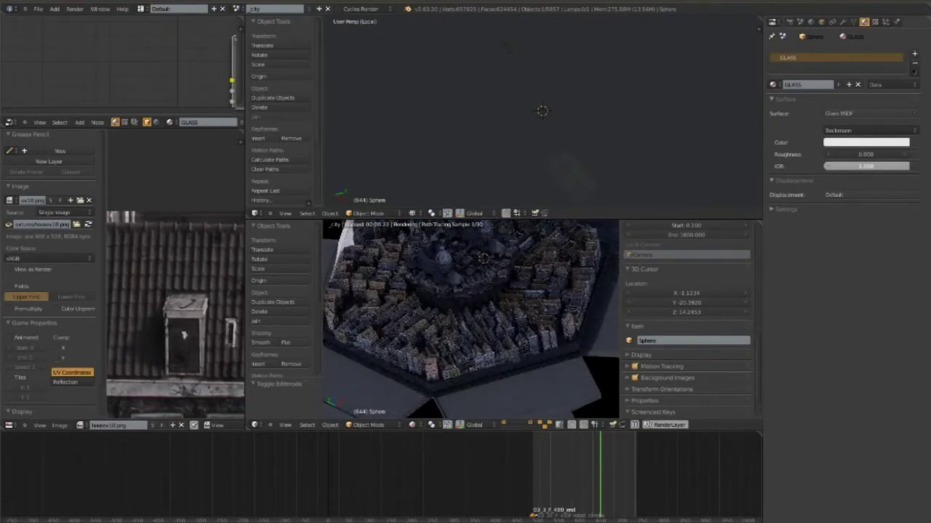
left_click_drag(865, 166, 854, 166)
middle_click_drag(422, 301, 441, 340)
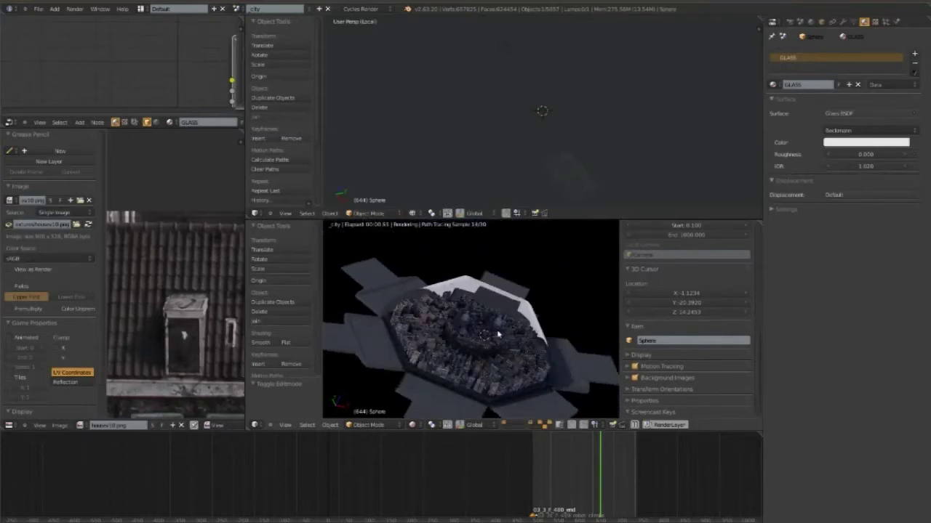
middle_click_drag(498, 335, 624, 329)
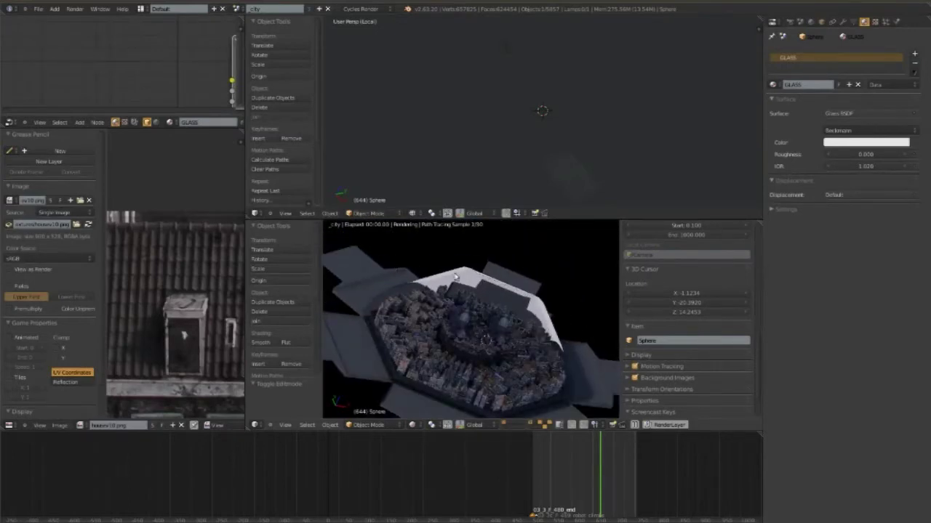
middle_click_drag(456, 276, 443, 278)
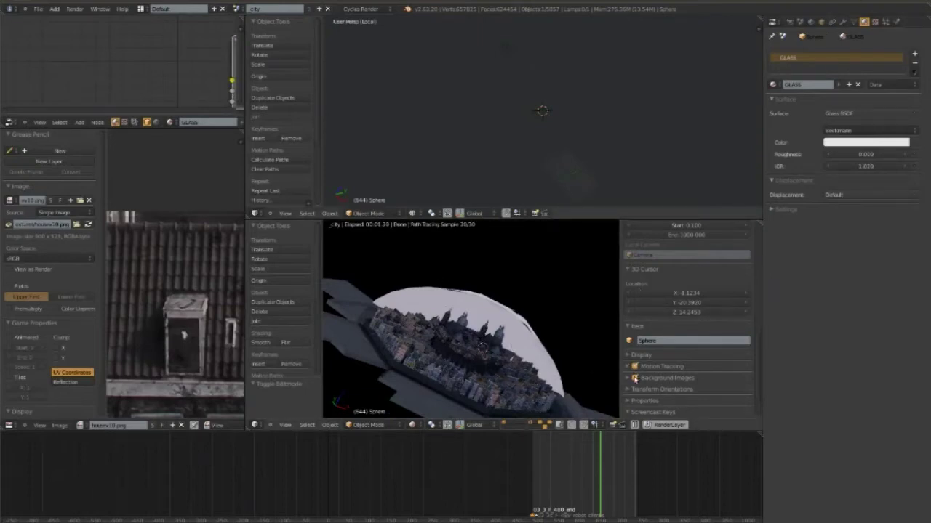
middle_click_drag(470, 377, 502, 367)
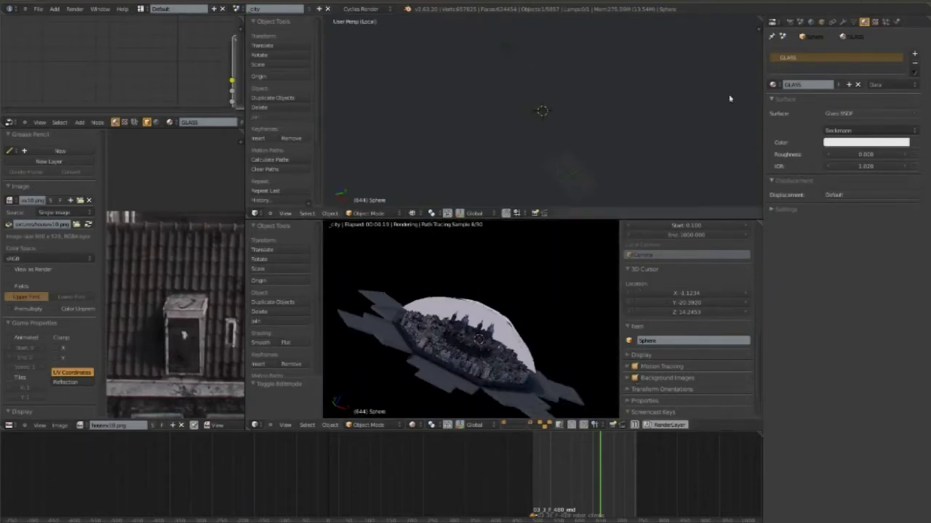
- Turn off Film Transparent so the dome city renders against the light world background
left_click(790, 22)
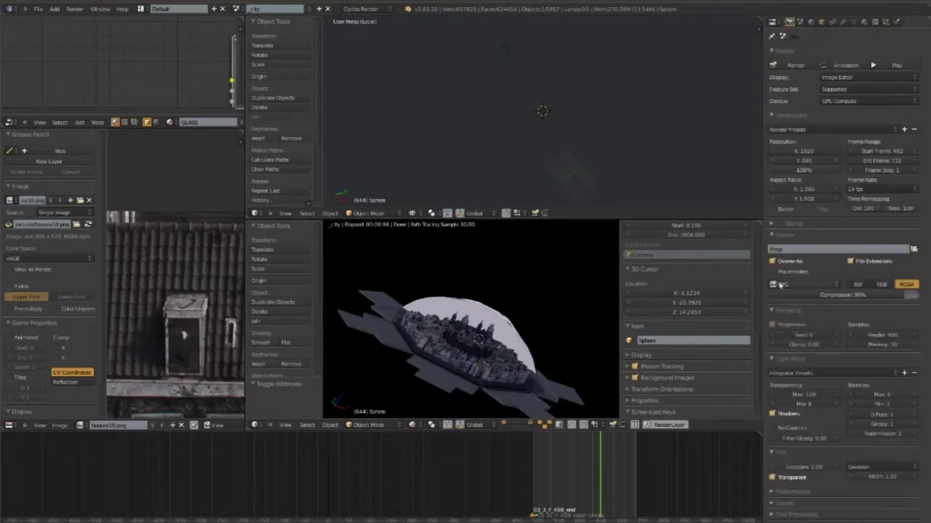
left_click(773, 478)
middle_click_drag(472, 327, 520, 332)
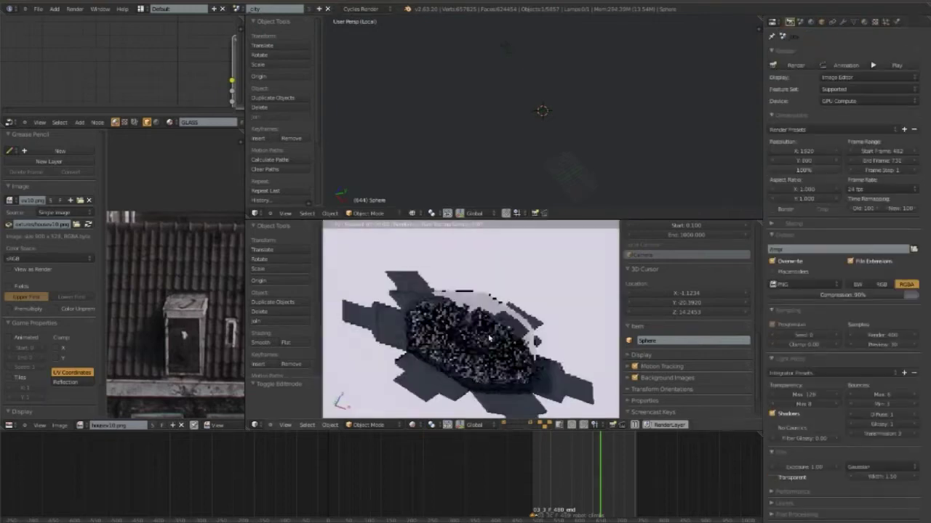
scroll(517, 334, "up", 2)
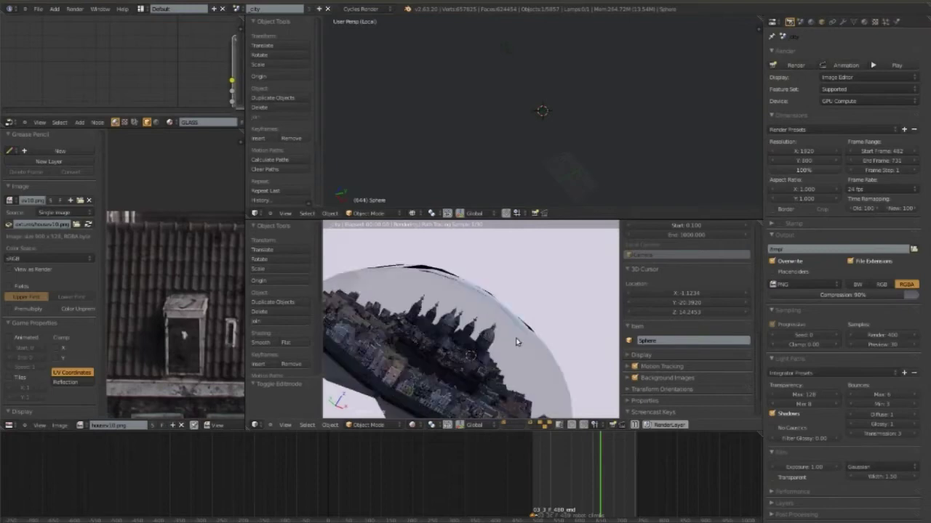
scroll(538, 331, "up", 2)
scroll(451, 341, "up", 3)
- Inspect the rendered dome from above and a tilted angle, then return to wireframe
middle_click_drag(451, 342, 518, 353)
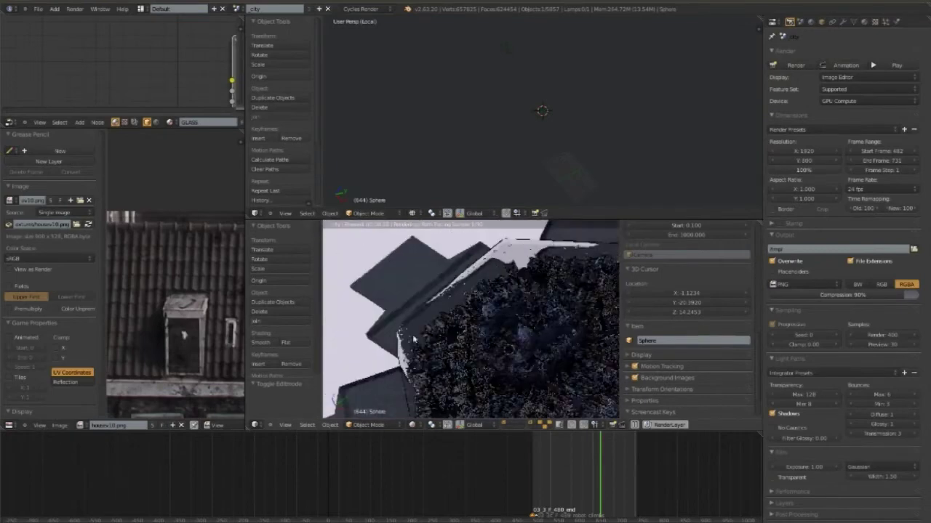
scroll(538, 331, "down", 3)
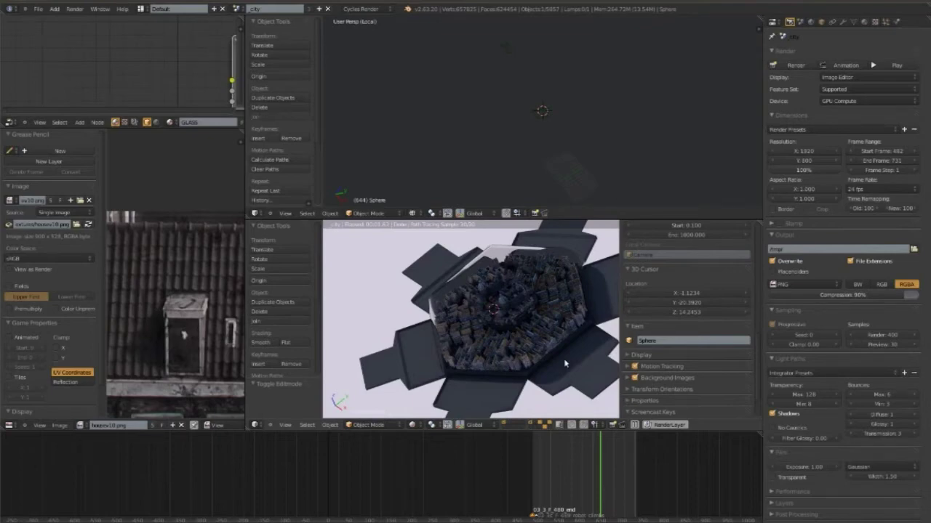
middle_click_drag(564, 358, 527, 318)
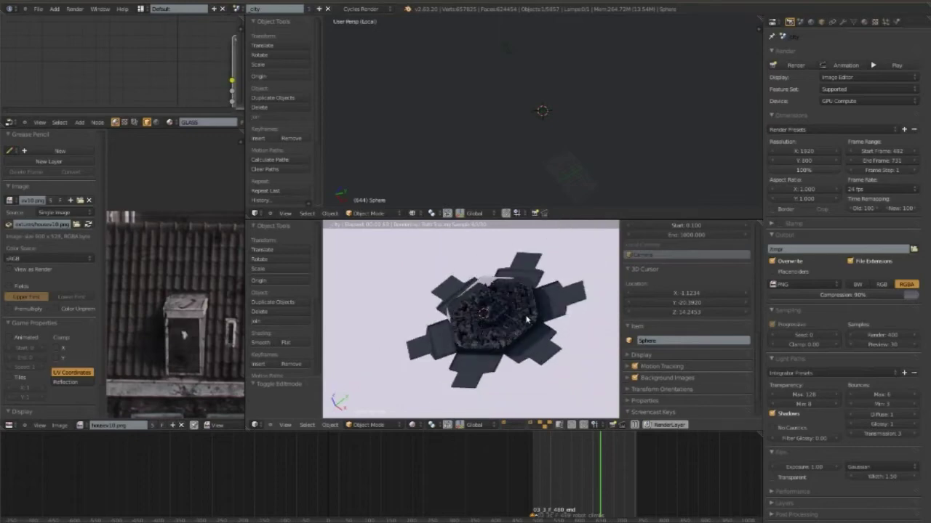
key("z")
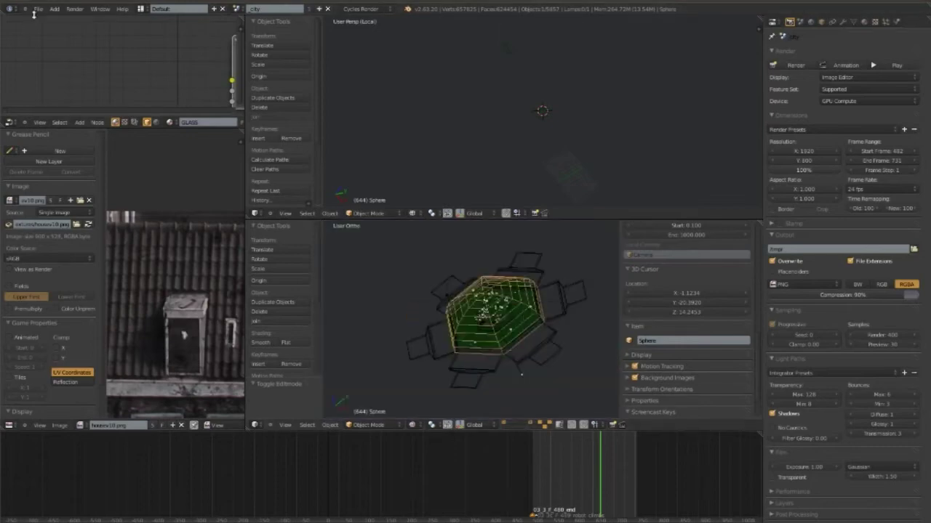
- Start File > Link and browse to sets/lib/lib_tech_greeble_kit.blend/Group
left_click(38, 9)
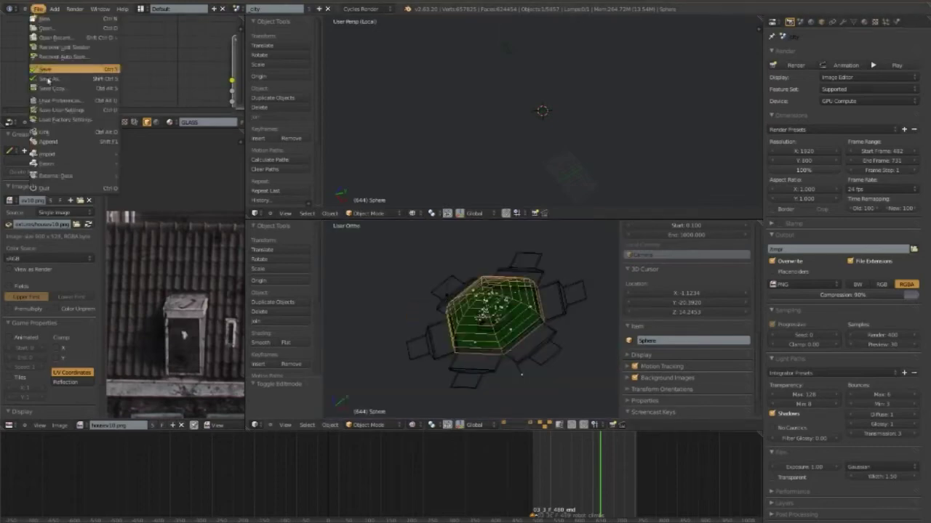
left_click(47, 132)
left_click(23, 137)
left_click(145, 57)
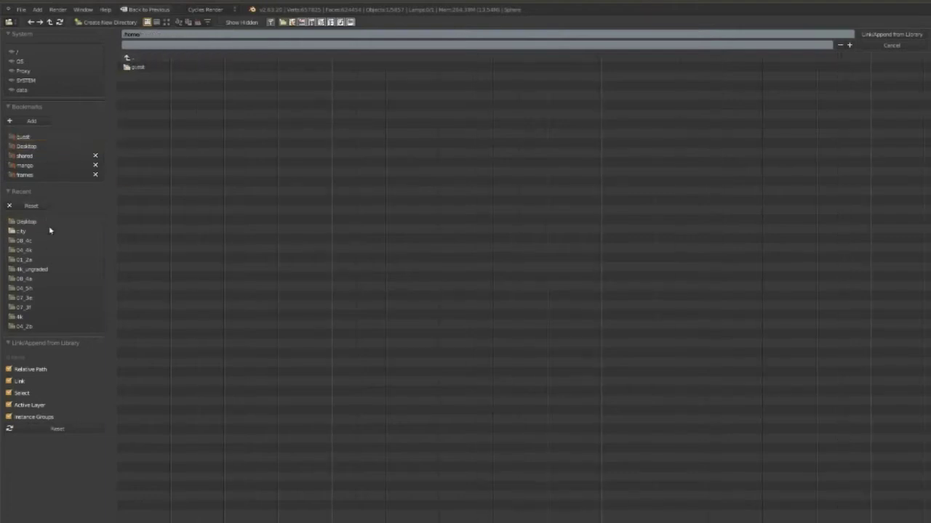
left_click(50, 231)
left_click(132, 58)
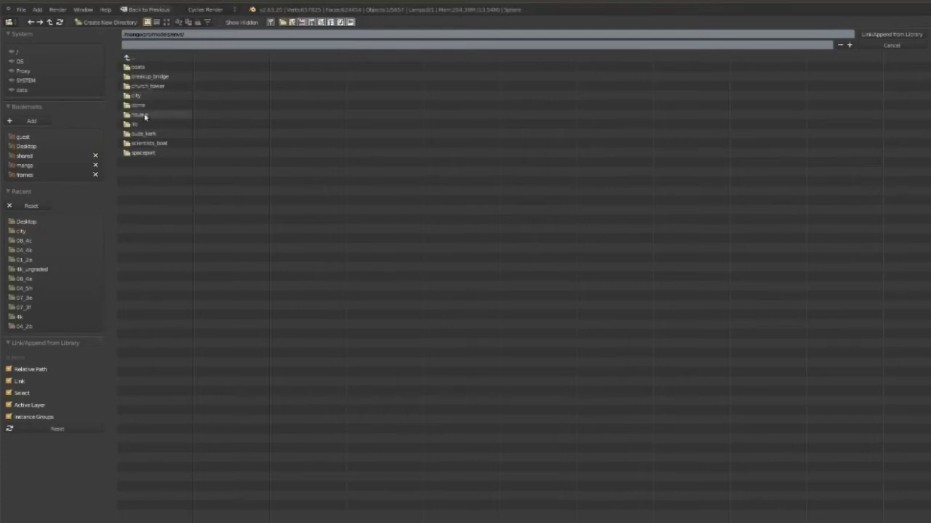
left_click(157, 124)
left_click(159, 62)
left_click(156, 124)
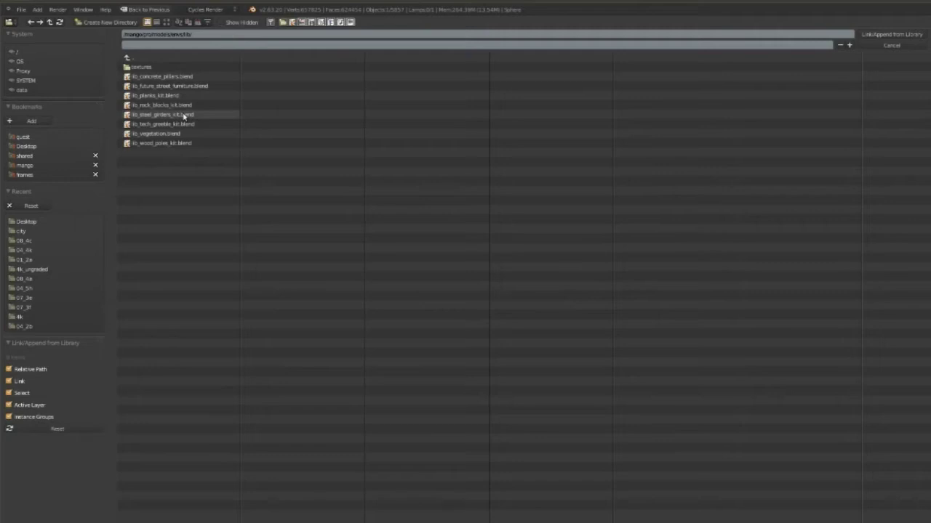
left_click(183, 125)
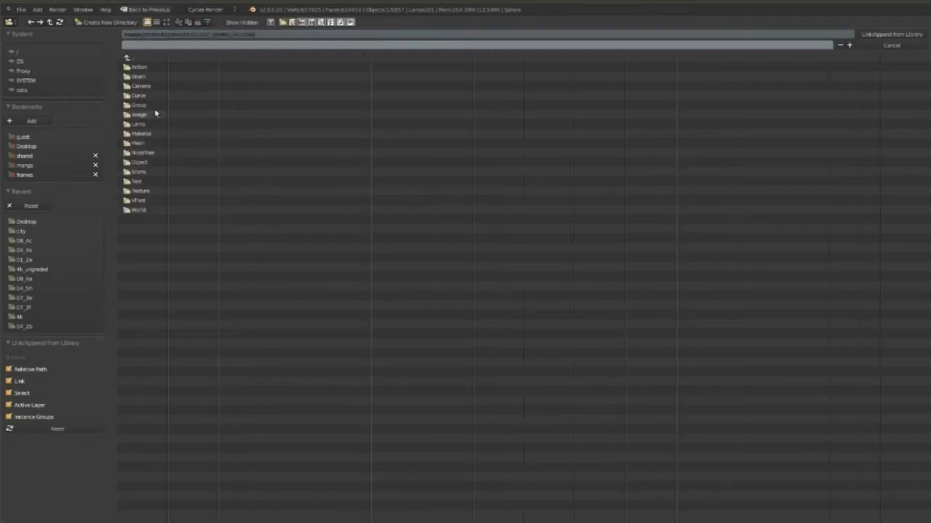
left_click(149, 106)
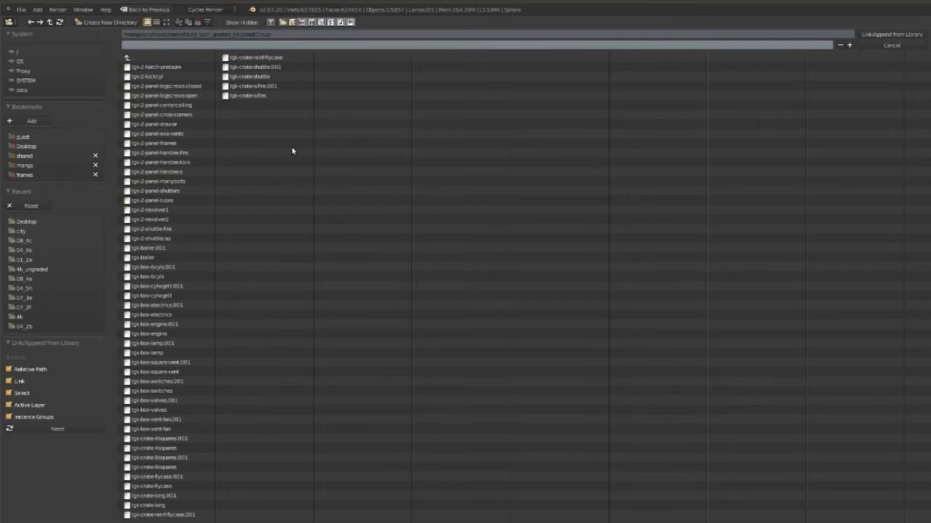
- Select tgx-2-revolver1, revolver2, shuttle-fire, shuttlecap, both tgx-boilers, and the electrics, valves and switches boxes
left_click(198, 67)
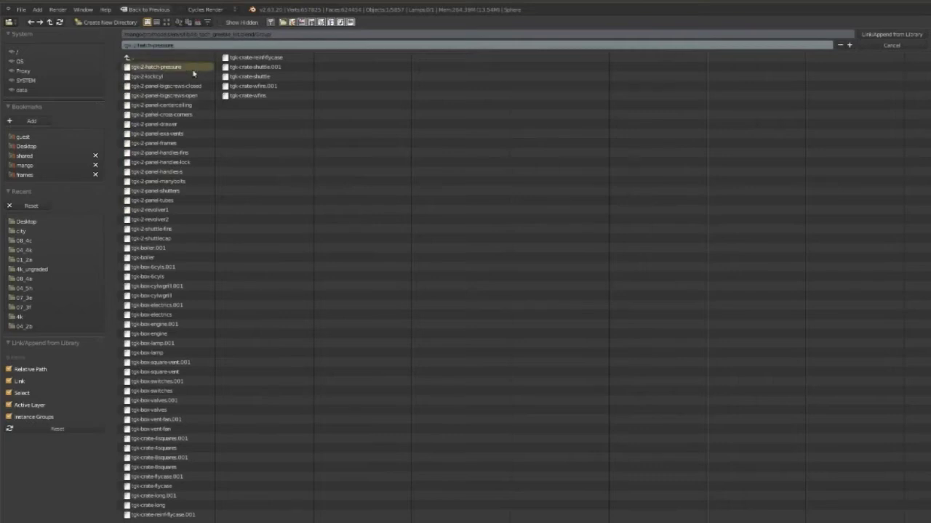
left_click(175, 210)
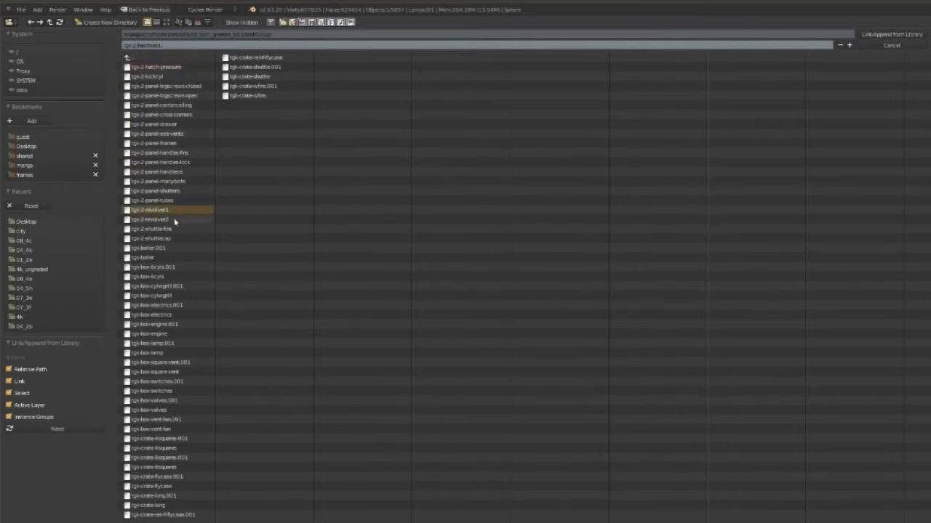
left_click_drag(174, 222, 178, 231)
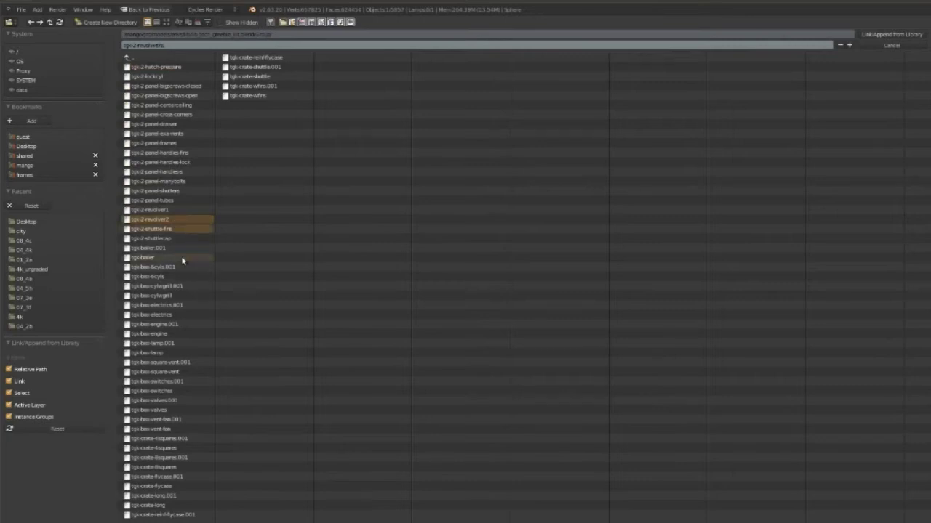
left_click(183, 261, "shift")
left_click(178, 246, "shift")
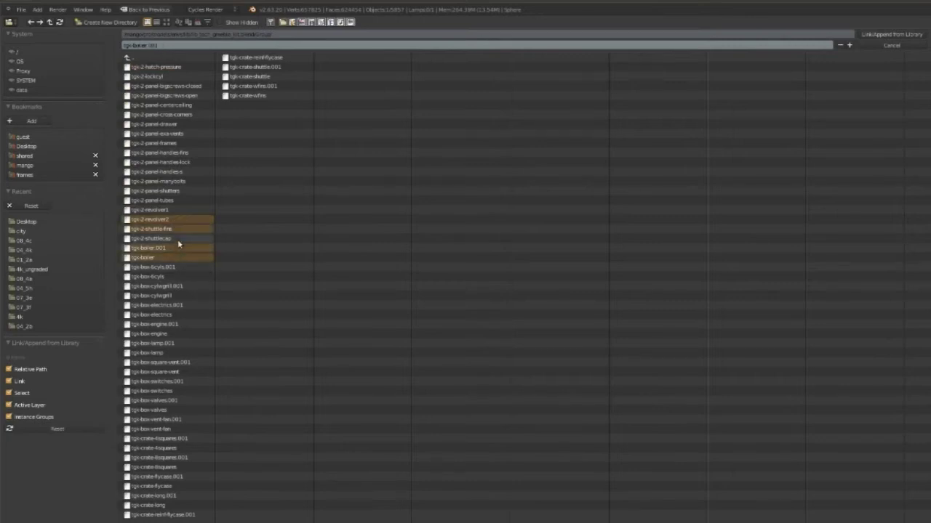
left_click(178, 240, "shift")
left_click(186, 315, "shift")
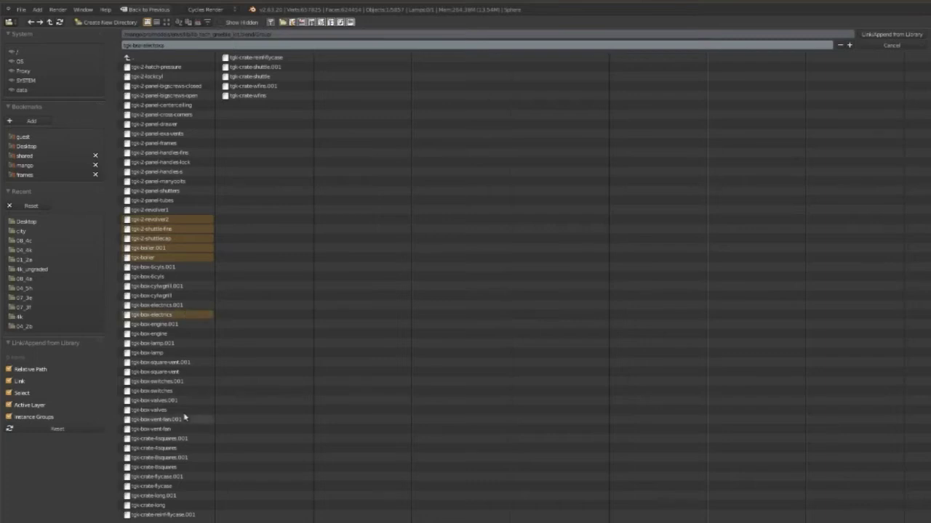
left_click(187, 410, "shift")
left_click(185, 391, "shift")
- Add the crate groups, including tgx-crate-wfins, plus the bigscrews-open, handles-s, drawer and frames panel groups
left_click(186, 515, "shift")
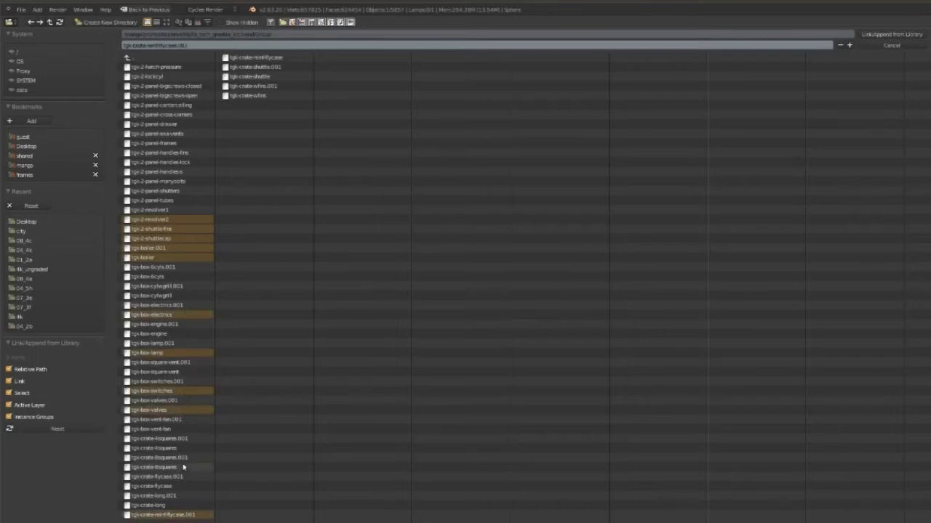
left_click(185, 467, "shift")
left_click(191, 448, "shift")
left_click(265, 95, "shift")
left_click(268, 86, "shift")
left_click(182, 96, "shift")
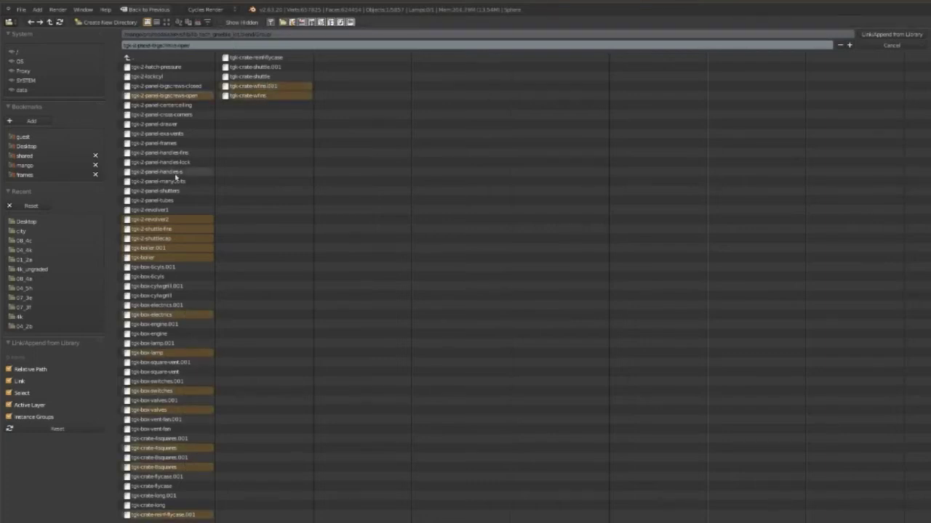
left_click(176, 171, "shift")
left_click(179, 124, "shift")
left_click(180, 143, "shift")
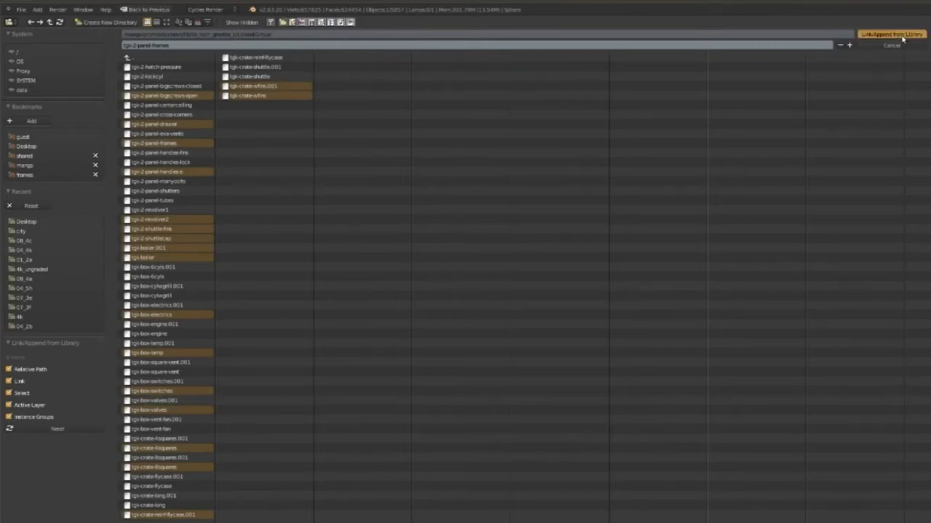
- Link the selected tgx groups into the scene and zoom onto the greeble pile beside the platform
key("Return")
scroll(465, 320, "up", 4)
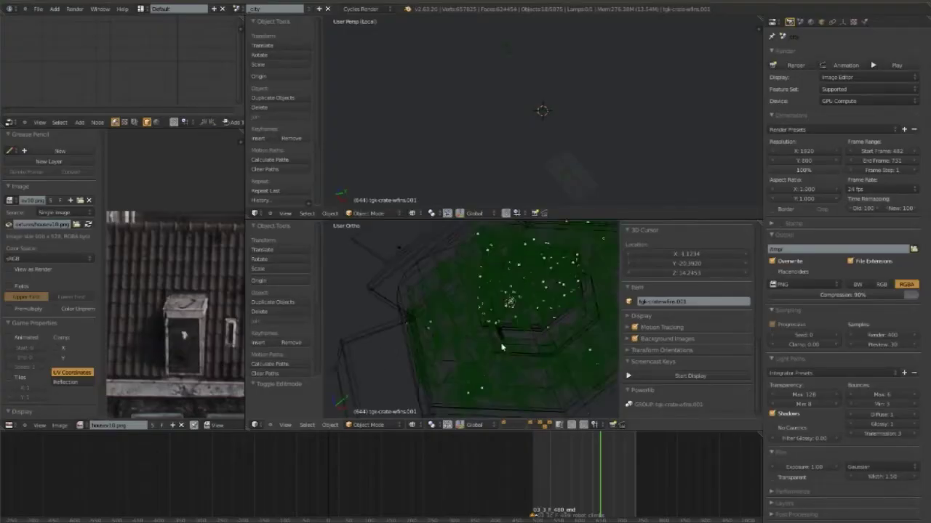
scroll(508, 347, "up", 4)
scroll(508, 347, "down", 10)
scroll(513, 357, "up", 2)
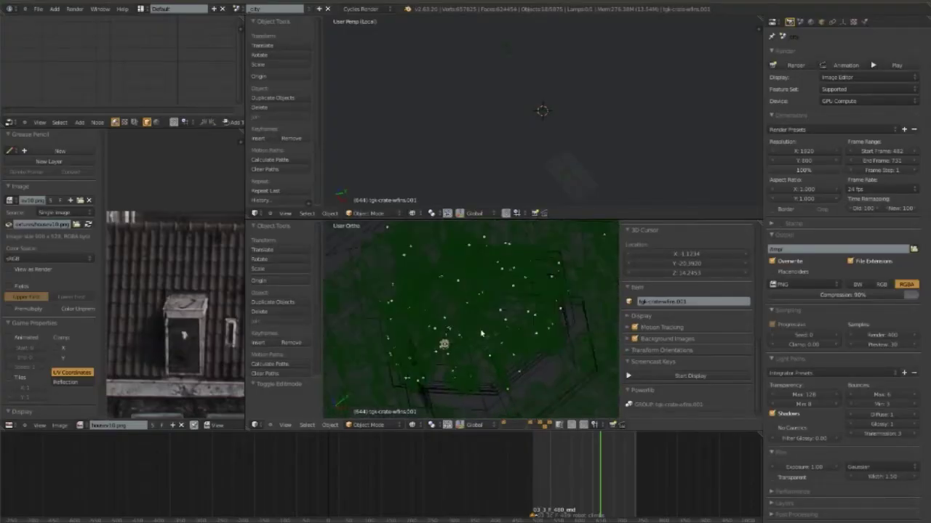
scroll(518, 369, "down", 2)
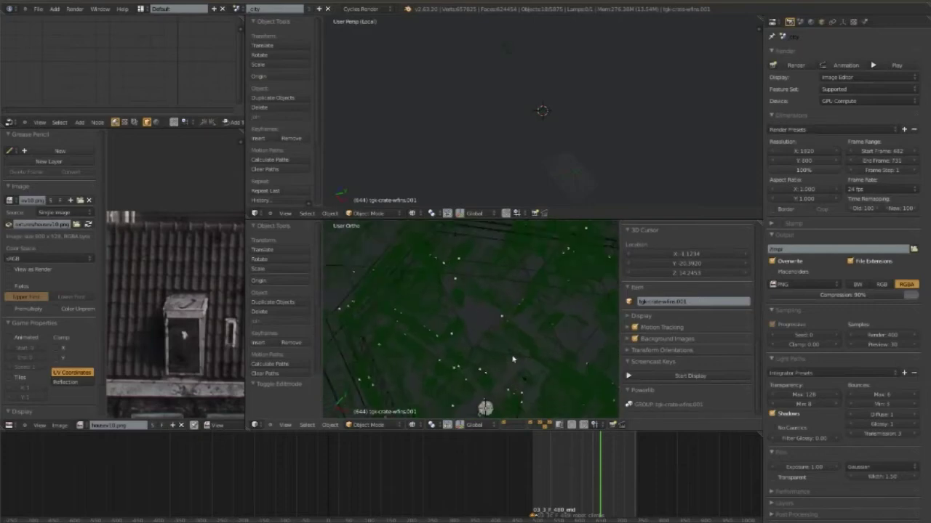
scroll(504, 361, "up", 3)
scroll(538, 356, "up", 2)
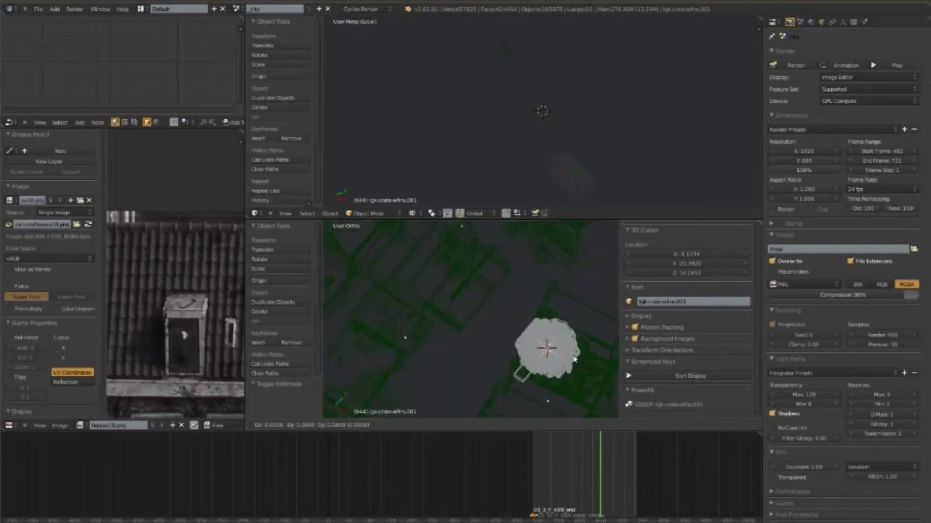
scroll(357, 356, "down", 3)
scroll(357, 356, "down", 3)
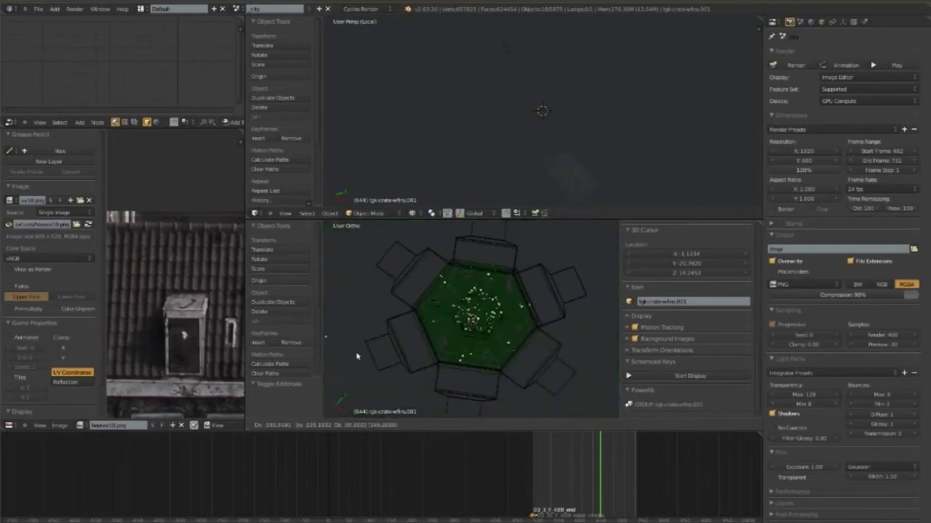
scroll(484, 354, "up", 5)
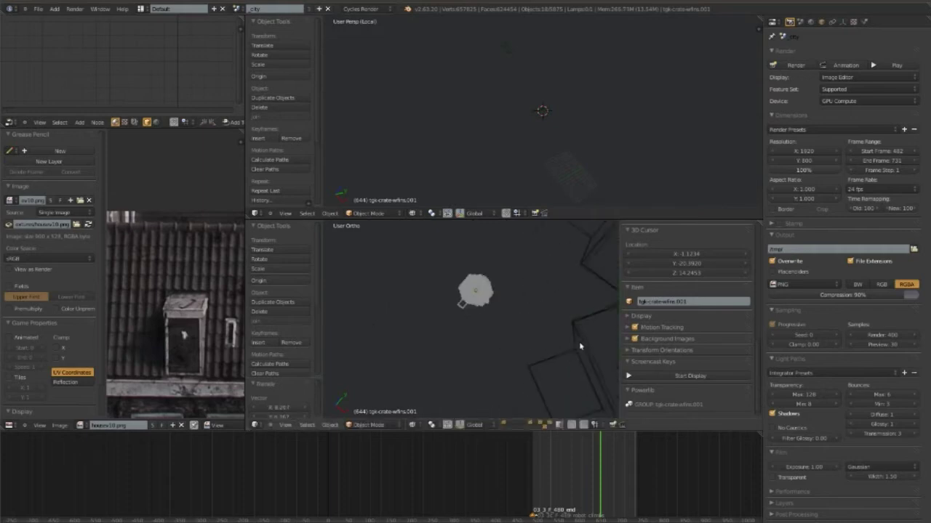
scroll(578, 318, "up", 2)
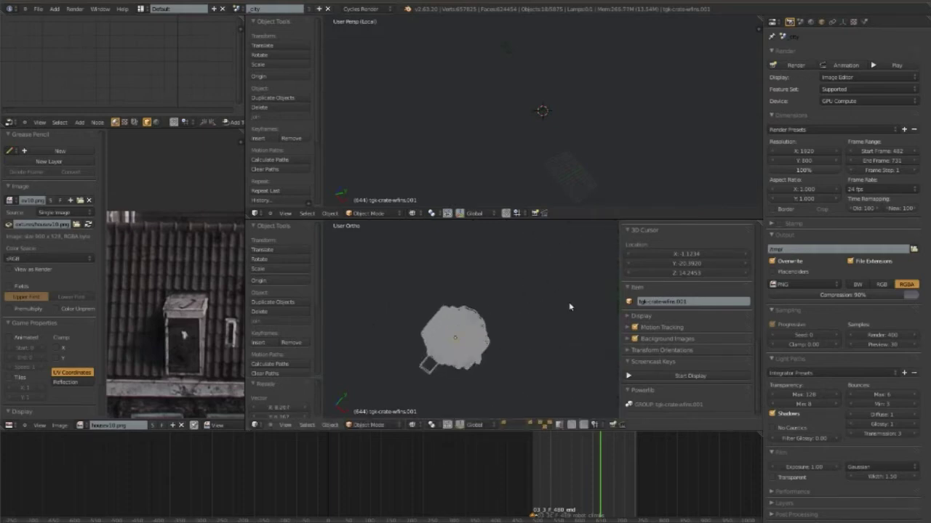
- Pull a crate out of the central pile and drop another part below it
right_click(451, 344)
key("ctrl+z")
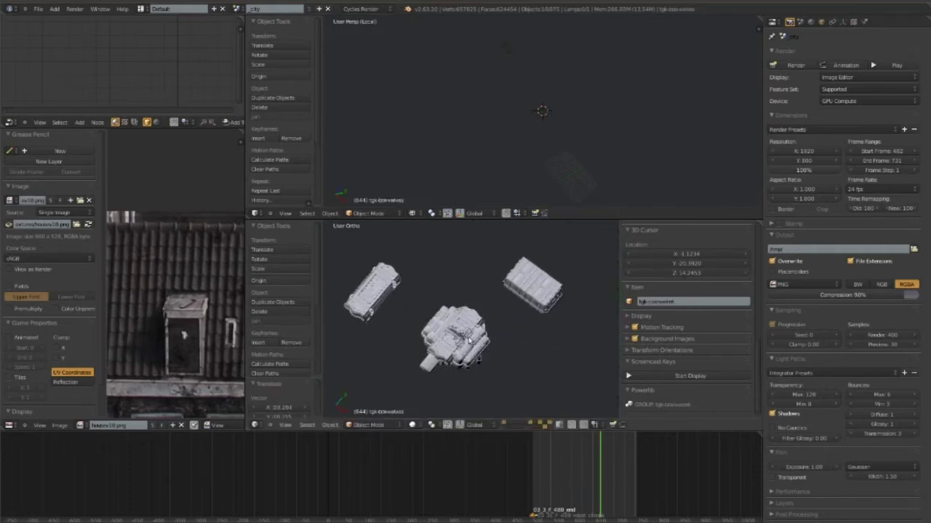
key("g")
key("ctrl+z")
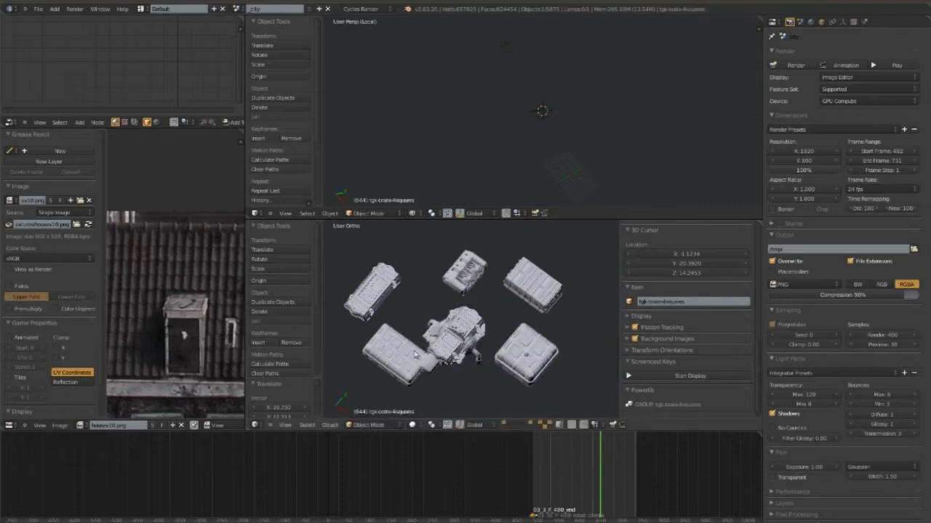
key("g")
left_click(455, 378)
- Spread the panel drawer, electrics box, cylinder and dome part around the pile
right_click(447, 306)
key("g")
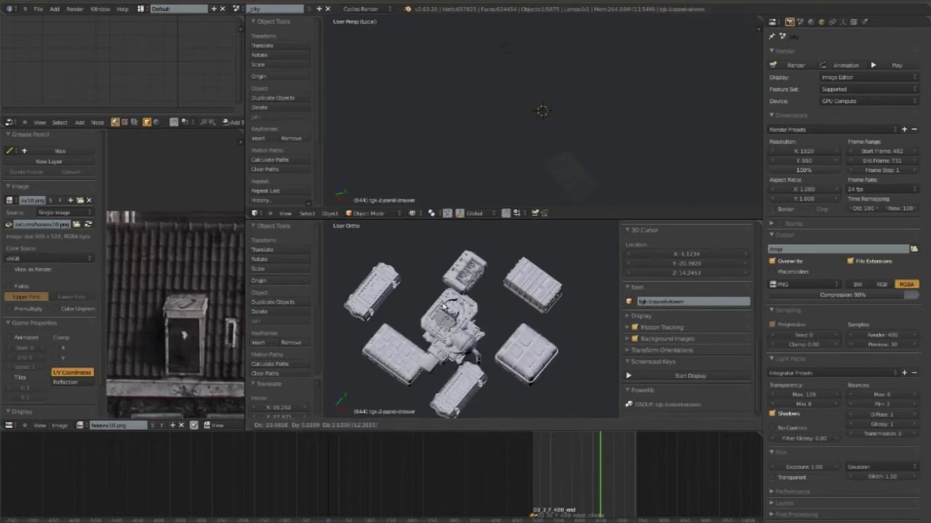
left_click(421, 258)
right_click(454, 335)
key("g")
left_click(491, 344)
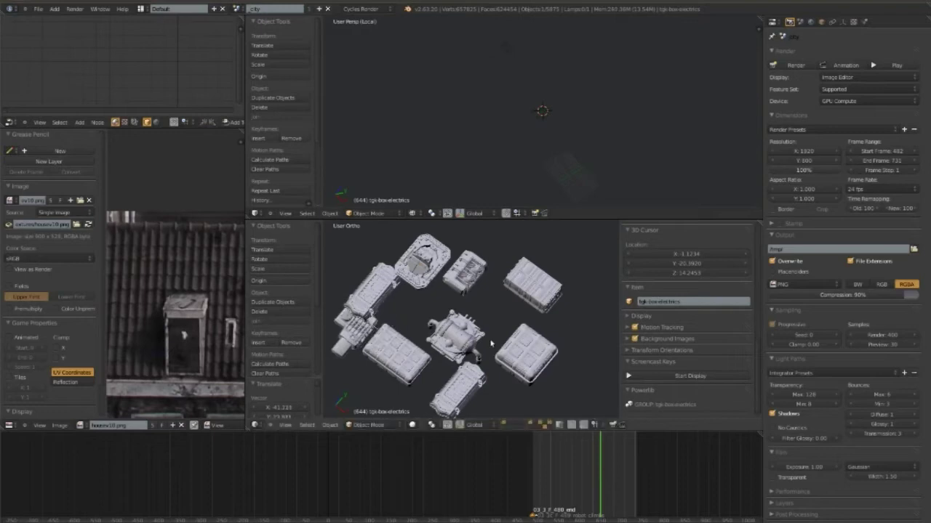
key("g")
key("g")
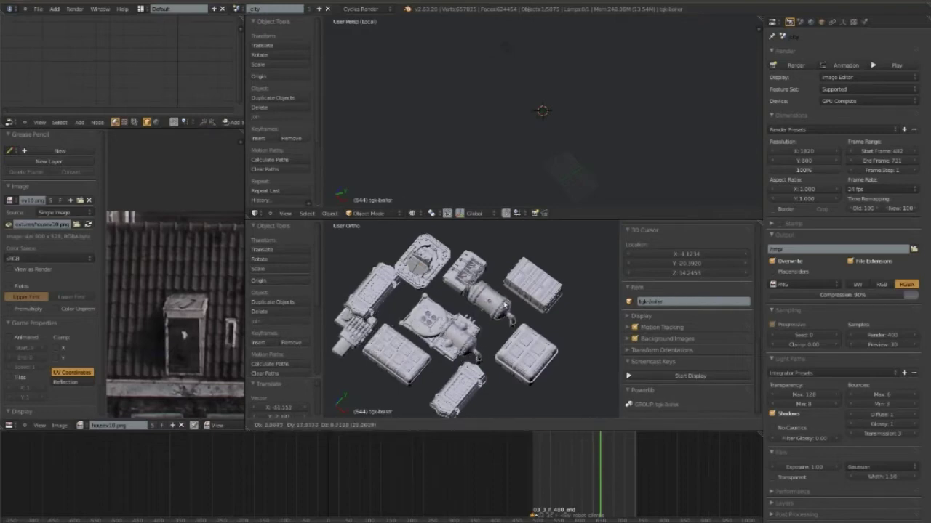
left_click(494, 304)
- Reposition another box and move the boiler cylinder to the bottom-left
key("g")
left_click(565, 331)
right_click(431, 326)
key("g")
left_click(479, 411)
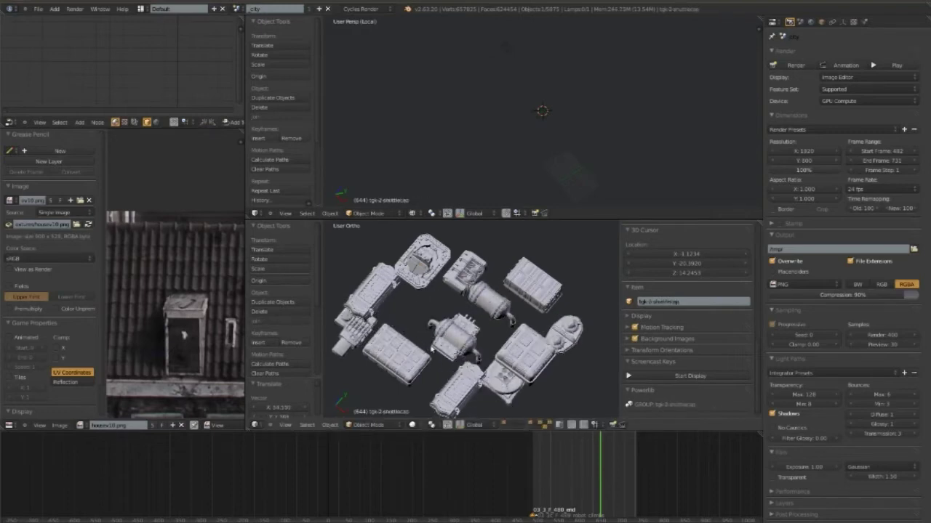
right_click(418, 309)
left_click(414, 305)
right_click(454, 338)
- Move the small part off the round engine part, then view the whole assembled cluster
key("g")
left_click(432, 388)
middle_click_drag(432, 387, 522, 245, "shift")
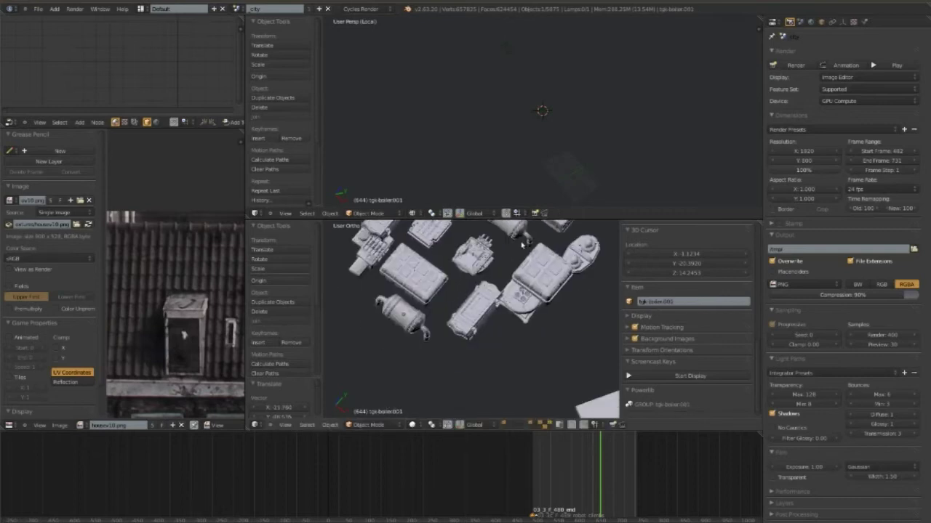
right_click(497, 252)
key("g")
right_click(484, 258)
key("g")
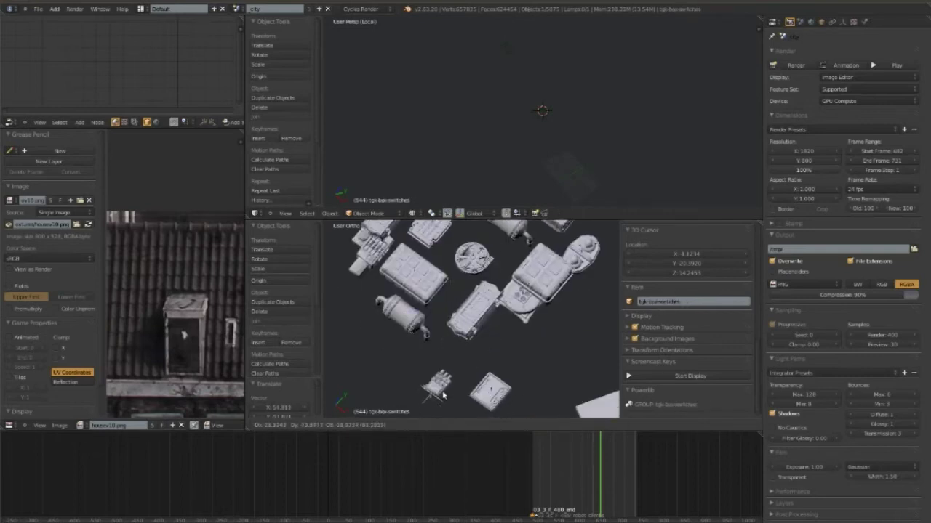
left_click(444, 387)
scroll(457, 276, "down", 2)
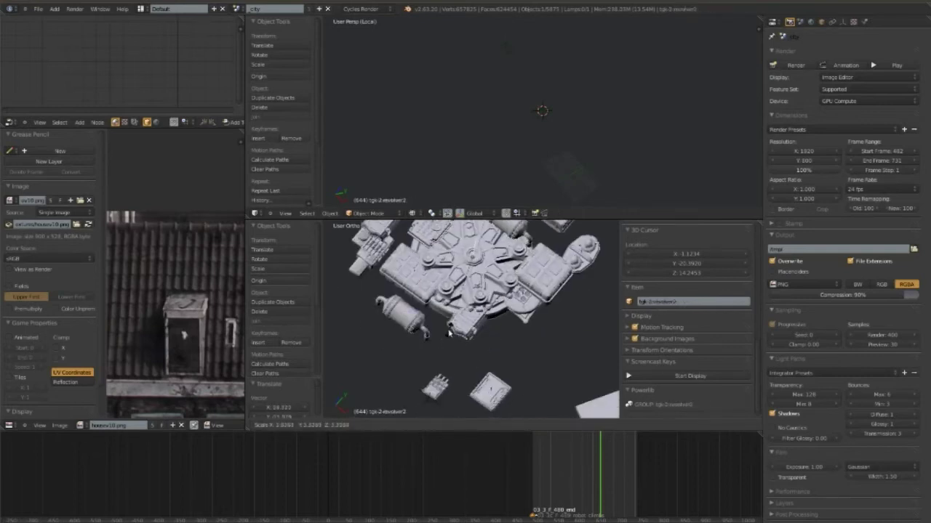
middle_click_drag(457, 276, 485, 349)
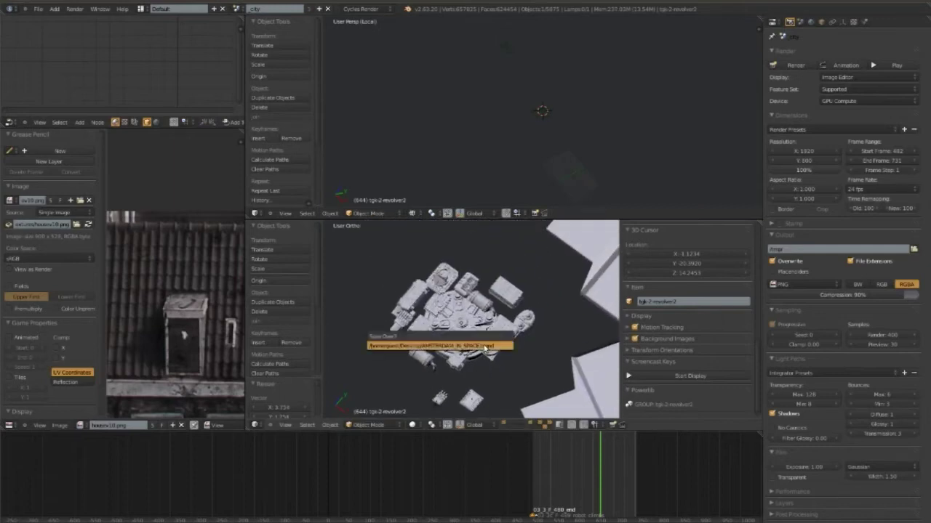
key("shift+s")
key("Escape")
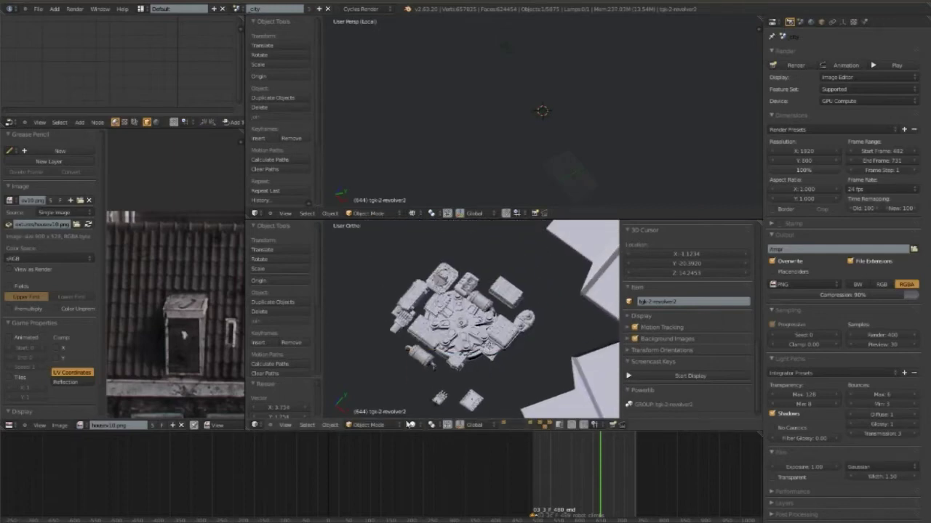
left_click(411, 425)
left_click(424, 364)
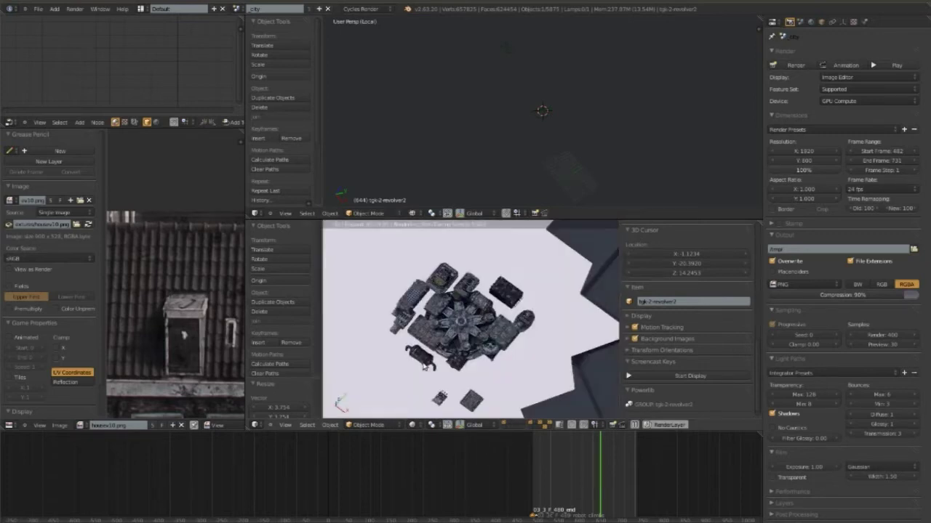
scroll(472, 342, "up", 3)
scroll(509, 327, "up", 3)
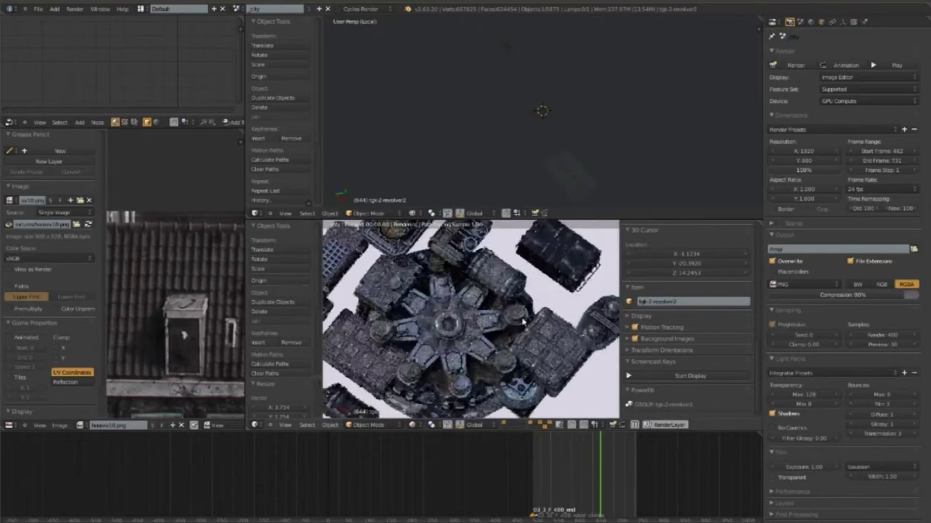
mouse_move(523, 323)
middle_mouse_down()
mouse_move(566, 310)
mouse_move(494, 334)
middle_mouse_up()
scroll(468, 333, "down", 3)
- In front view, rotate the engine cluster 180°, move it under the platform and scale it up
key("KP_5")
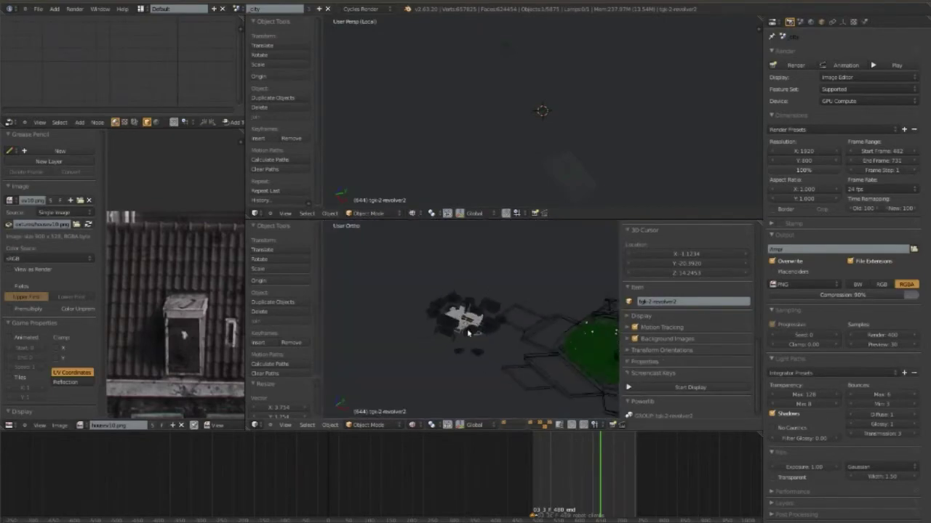
key("KP_1")
key("r")
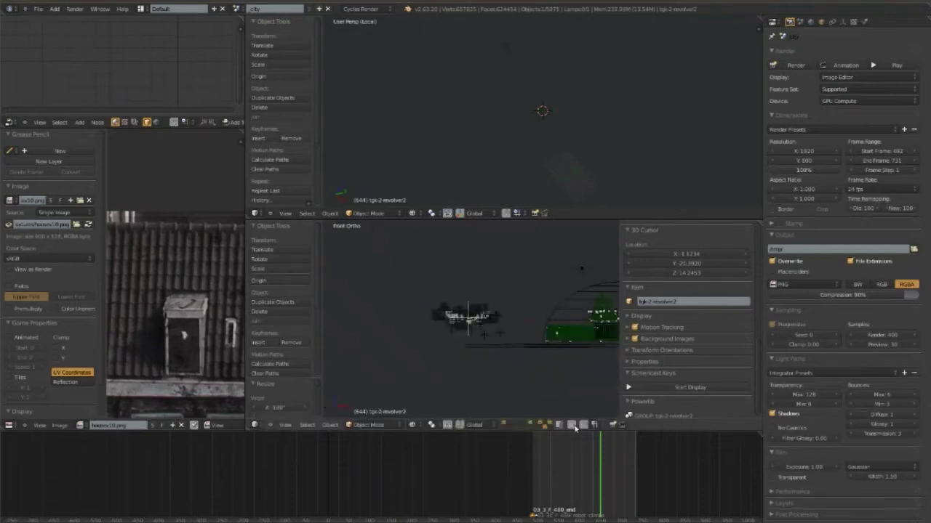
key("g")
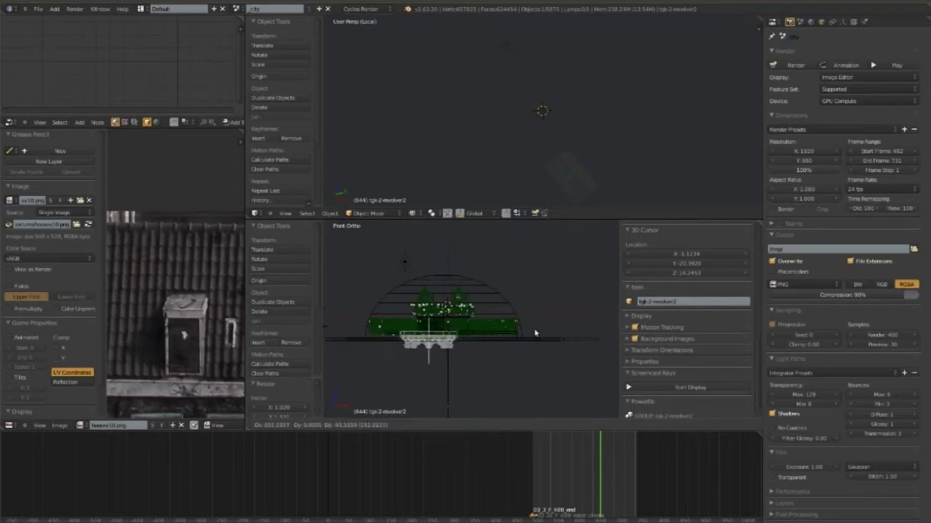
key("g")
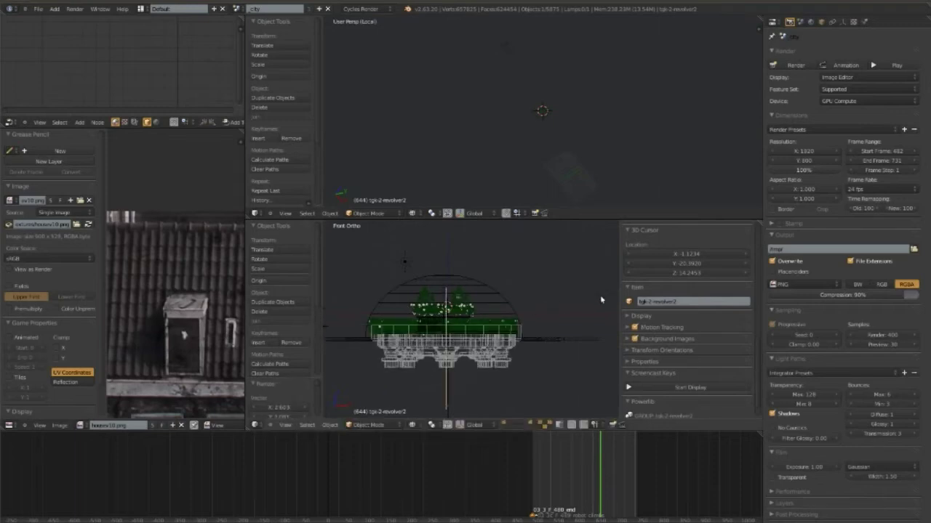
- Centre the platform in top view with the 3D view maximised, checking in wireframe
key("KP_7")
key("z")
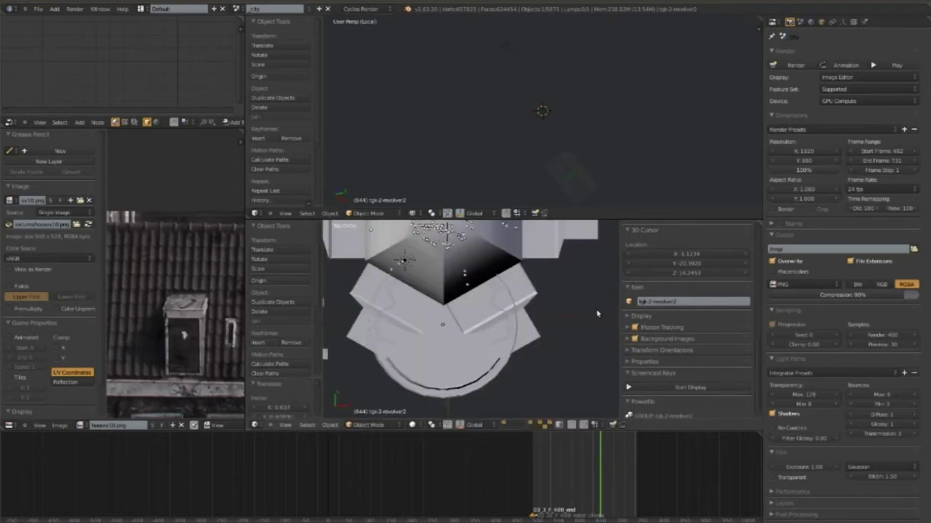
mouse_move(596, 304)
middle_mouse_down("shift")
mouse_move(529, 383)
mouse_move(558, 126)
middle_mouse_up("shift")
key("shift+space")
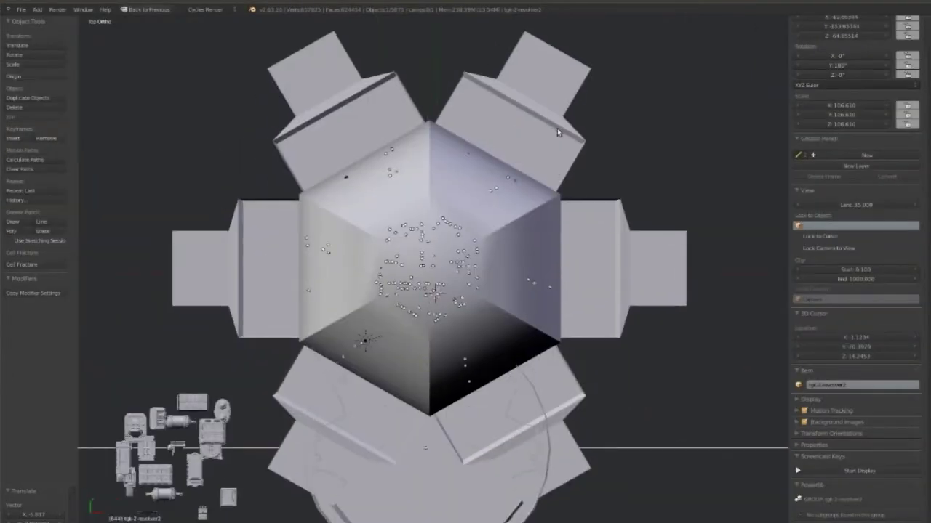
key("z")
scroll(558, 138, "up", 1)
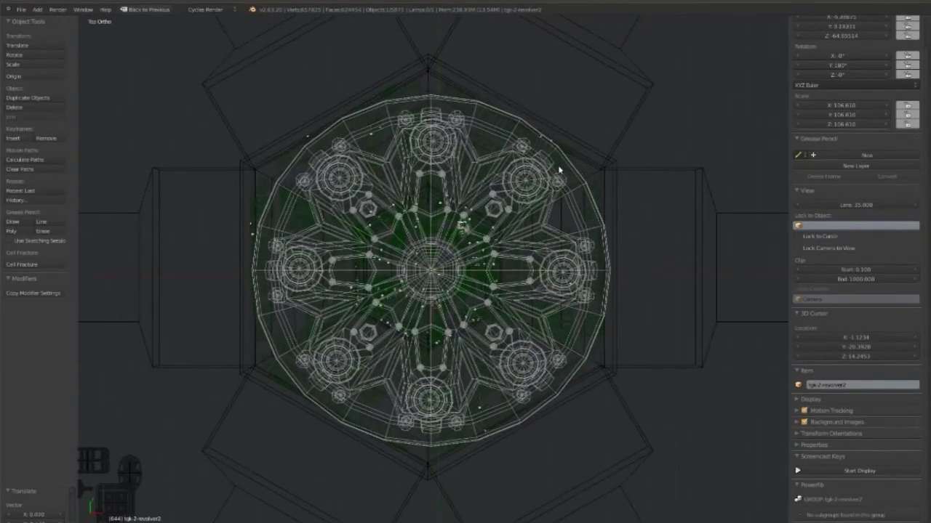
key("z")
- Orbit around the dome, toggling wireframe to confirm the cluster fits beneath the platform
mouse_move(558, 165)
middle_mouse_down()
mouse_move(511, 253)
mouse_move(484, 240)
middle_mouse_up()
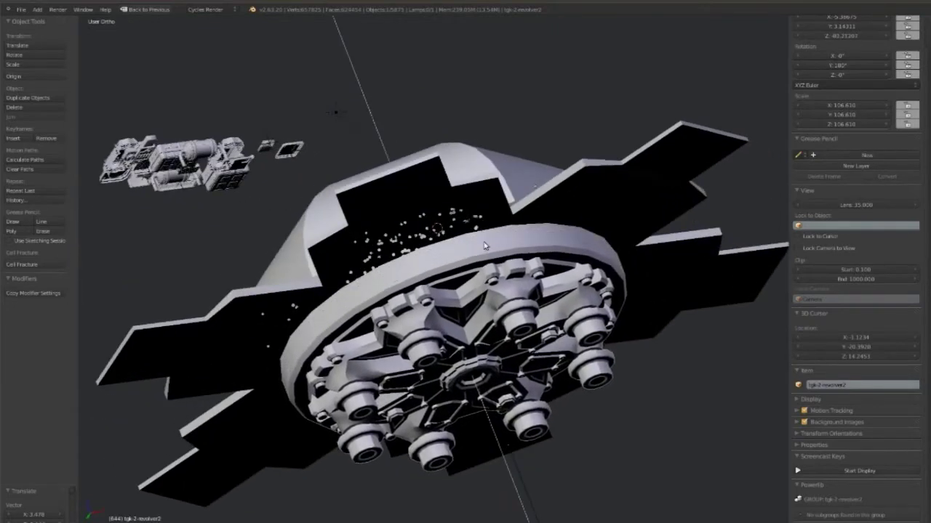
mouse_move(484, 240)
middle_mouse_down()
mouse_move(568, 305)
mouse_move(536, 338)
middle_mouse_up()
scroll(568, 305, "up", 2)
key("z")
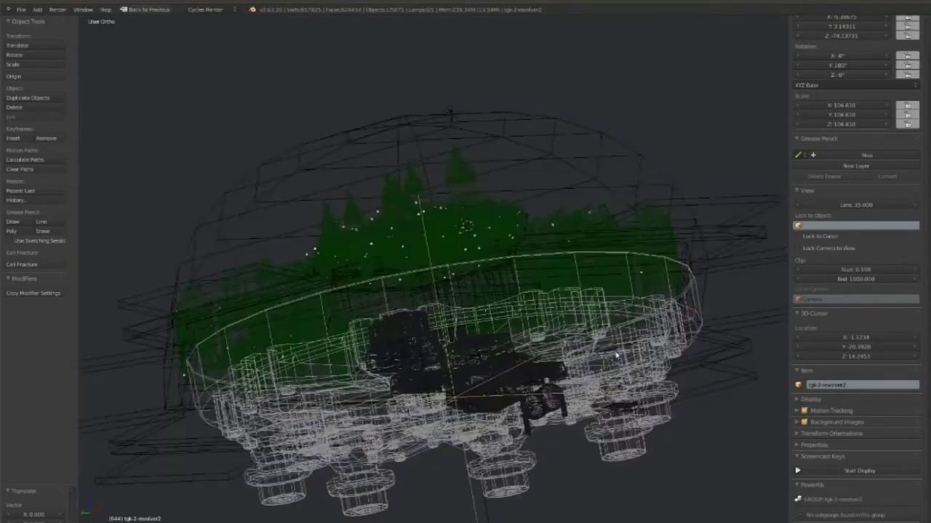
mouse_move(609, 332)
middle_mouse_down()
mouse_move(476, 231)
mouse_move(322, 328)
middle_mouse_up()
key("z")
scroll(477, 231, "up", 3)
key("z")
scroll(476, 231, "down", 3)
key("z")
key("z")
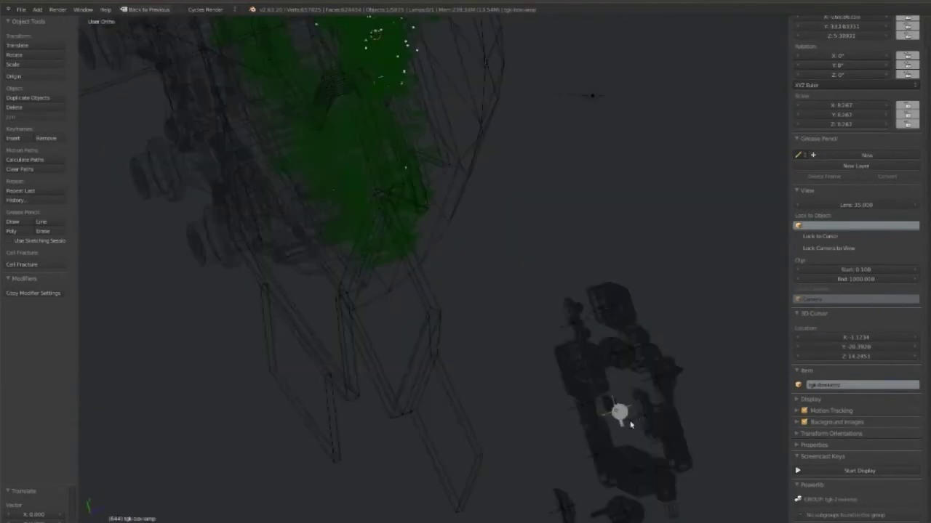
- Select the twin-dome pod, frame it in top view and scale it to bay size (27.875)
right_click(623, 301)
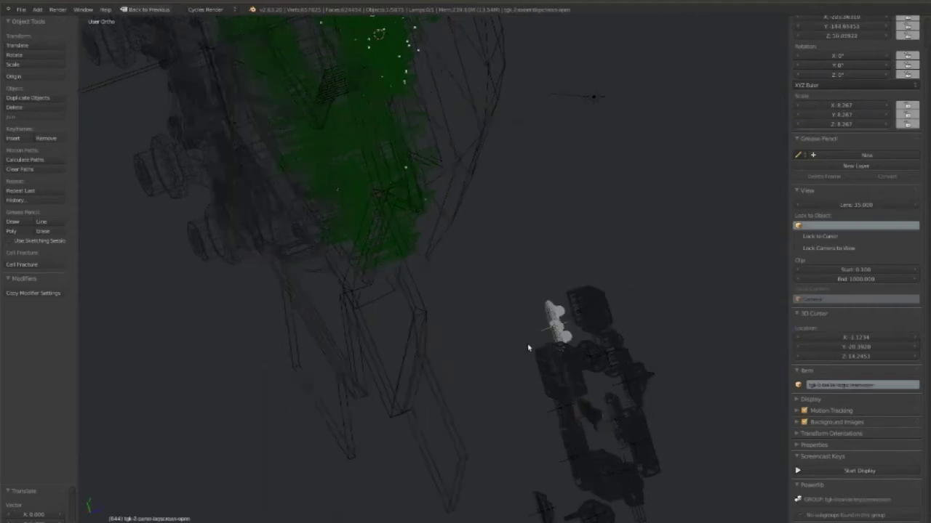
key("KP_Decimal")
key("z")
key("z")
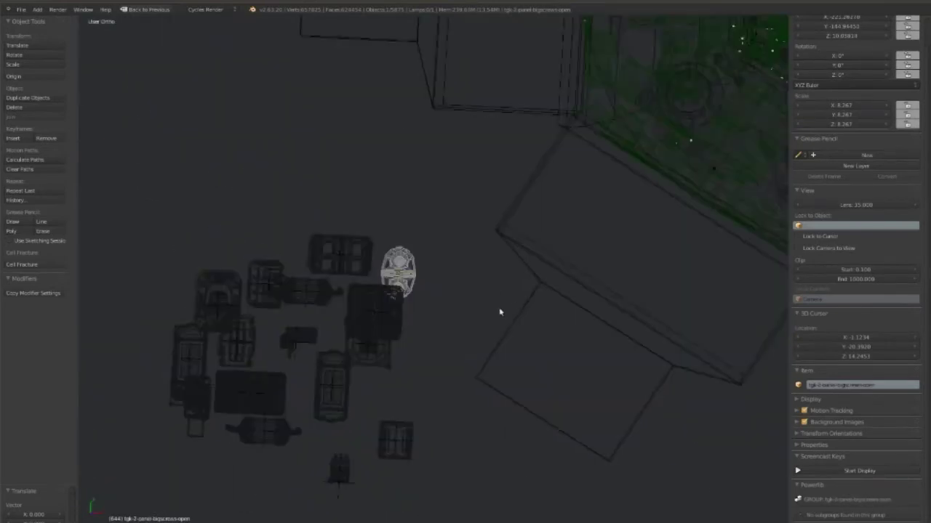
key("z")
key("z")
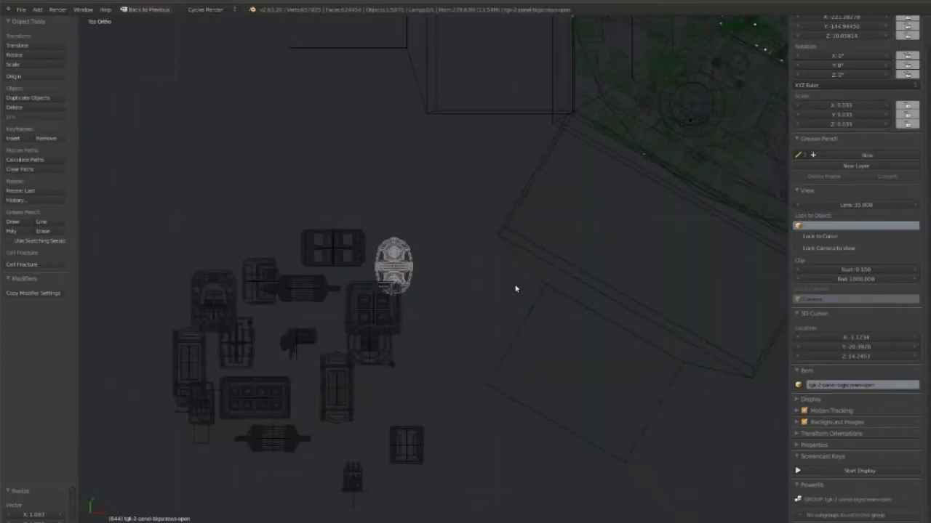
key("KP_7")
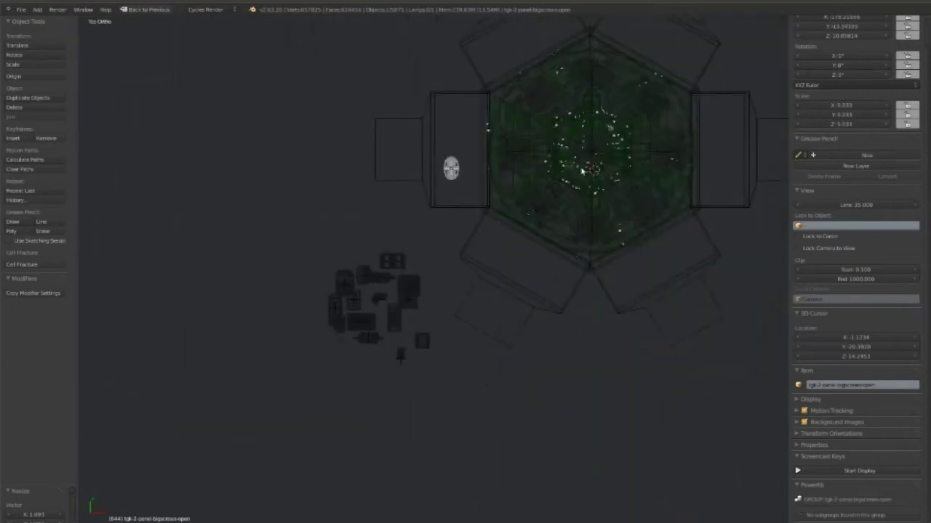
key("s")
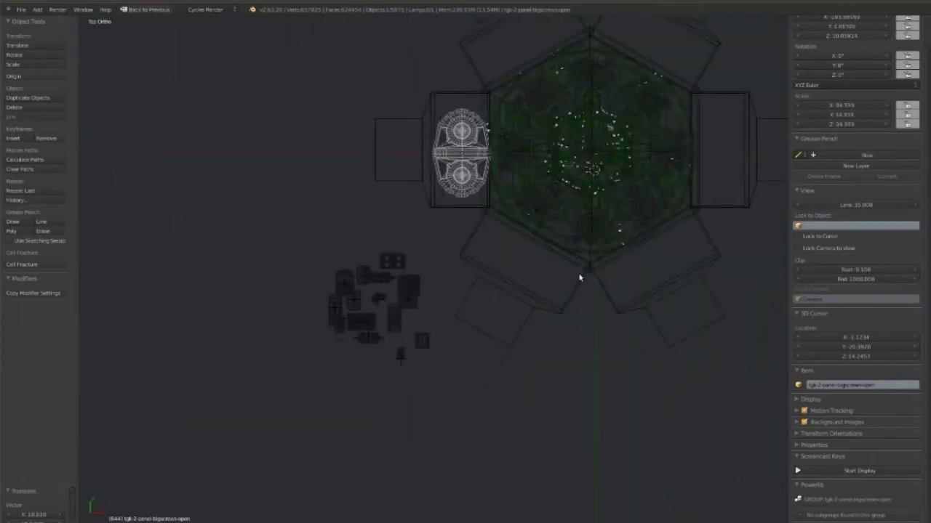
- Make a linked duplicate of the pod along X into the right bay and select both pods
key("alt+d")
key("x")
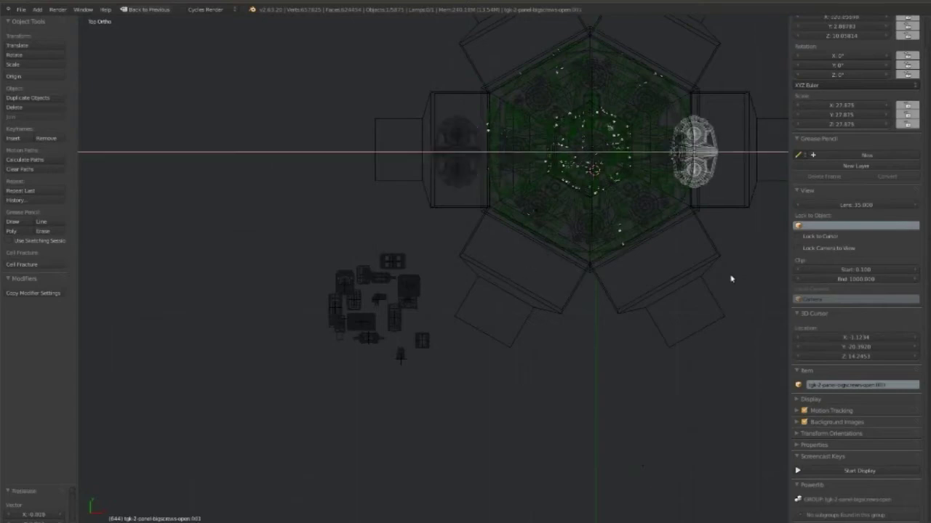
left_click(770, 278)
left_click(469, 180, "shift")
middle_click_drag(469, 180, 439, 297, "shift")
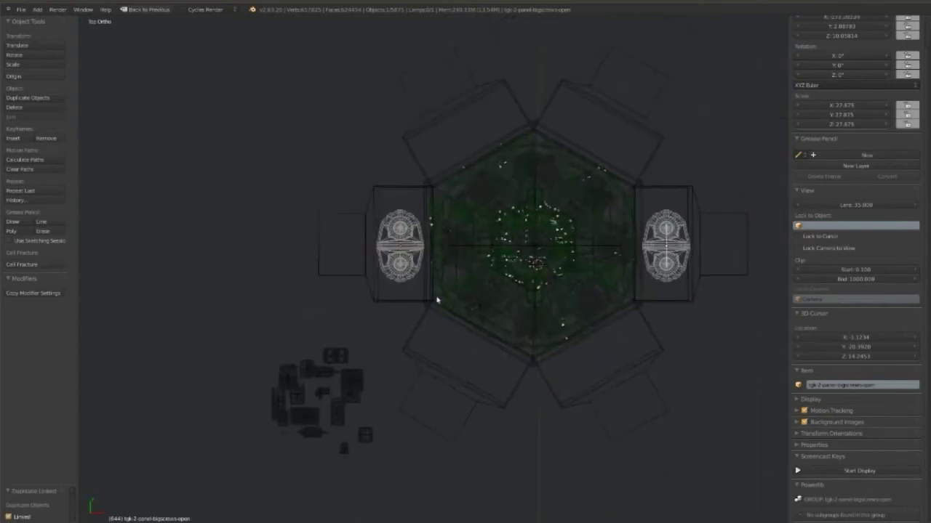
- Make linked duplicates of the pod pair and rotate them twice to fill the remaining four bays
key("alt+d")
key("r")
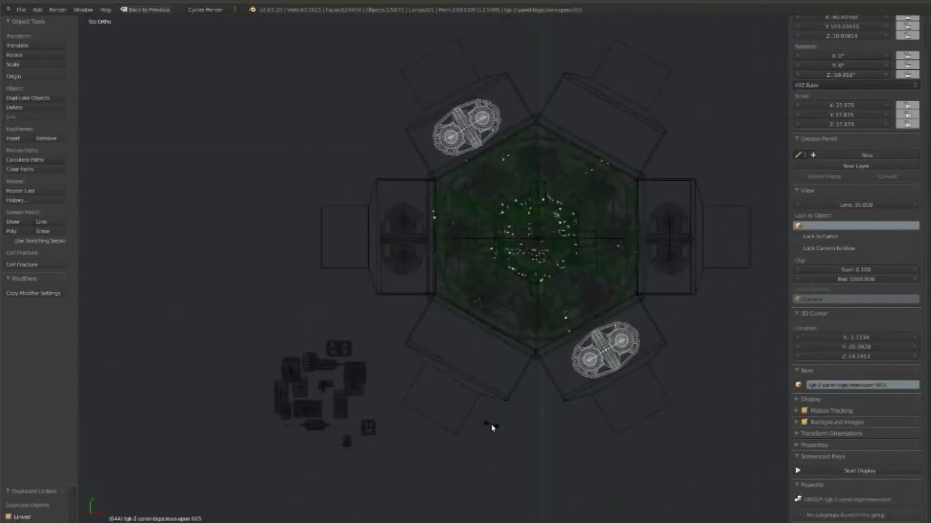
left_click(494, 436)
key("alt+d")
key("r")
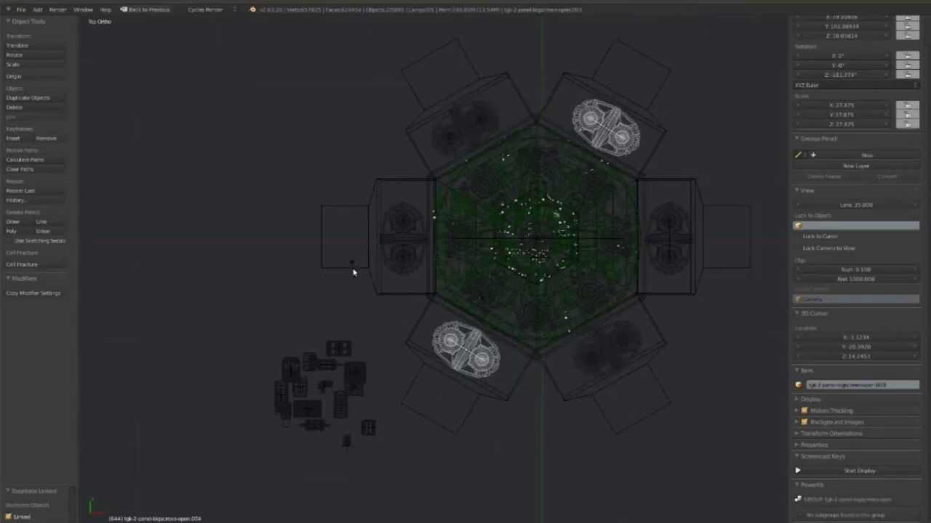
left_click(444, 297)
key("z")
mouse_move(444, 297)
middle_mouse_down()
mouse_move(615, 138)
mouse_move(617, 109)
middle_mouse_up()
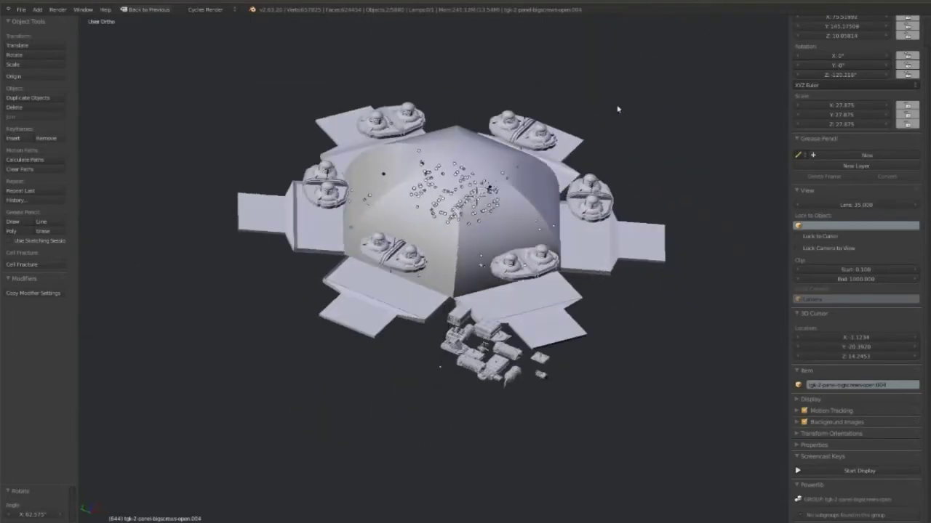
- In front view, select the middle and right dome pods and lower them along Z onto the platform rim
key("z")
key("KP_1")
scroll(422, 204, "up", 2)
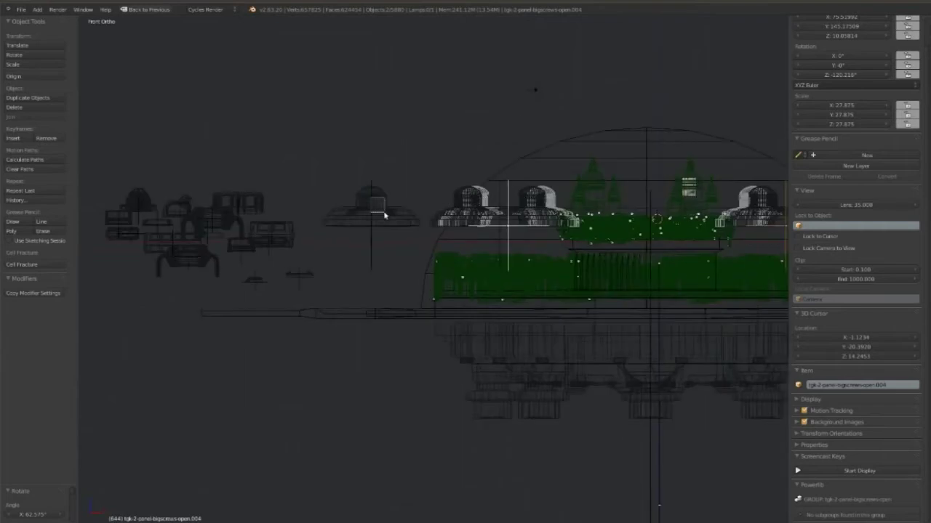
left_click_drag(455, 191, 456, 195)
middle_click_drag(781, 198, 502, 201, "shift")
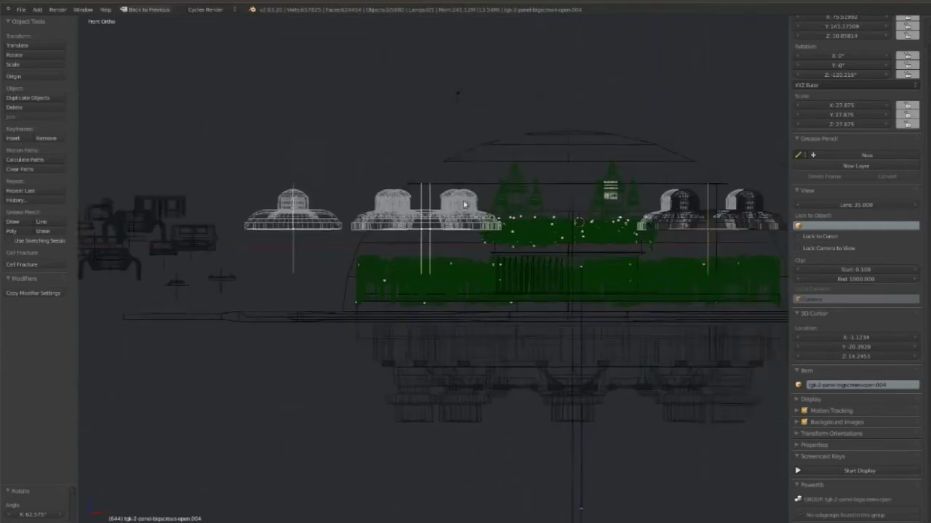
key("b")
left_click_drag(588, 209, 684, 233)
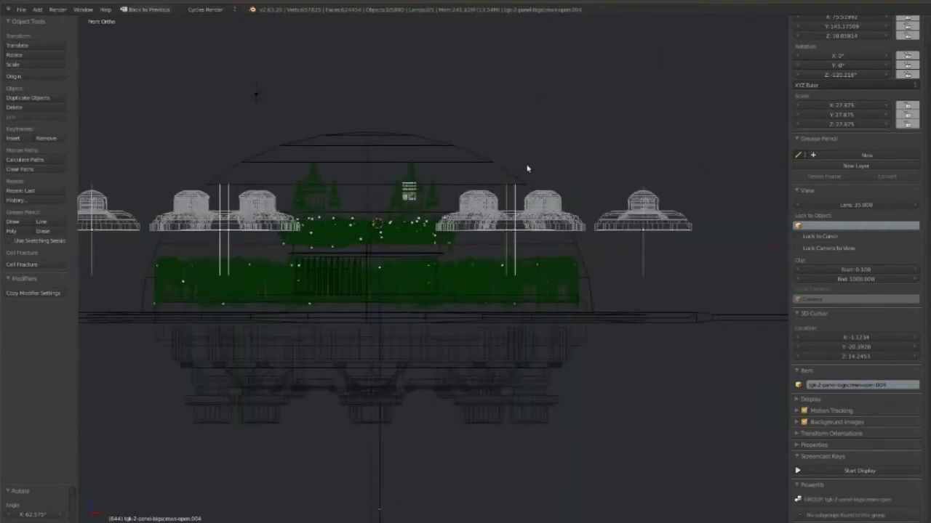
key("g")
key("z")
left_click(531, 262)
- Rotate the pods' thrusters so they hang beneath the hull
key("z")
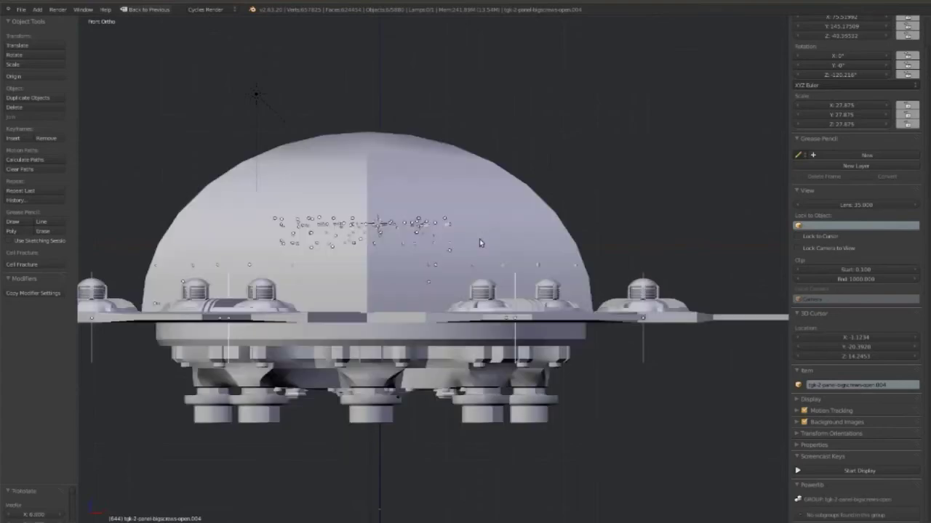
mouse_move(479, 240)
middle_mouse_down()
mouse_move(621, 158)
mouse_move(562, 160)
middle_mouse_up()
scroll(622, 160, "up", 3)
key("z")
key("z")
key("ctrl+KP_1")
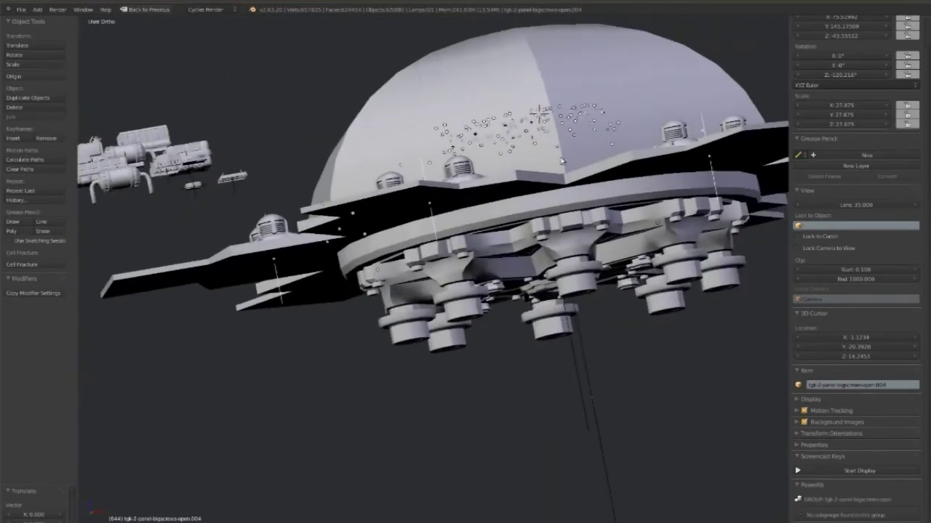
key("z")
key("r")
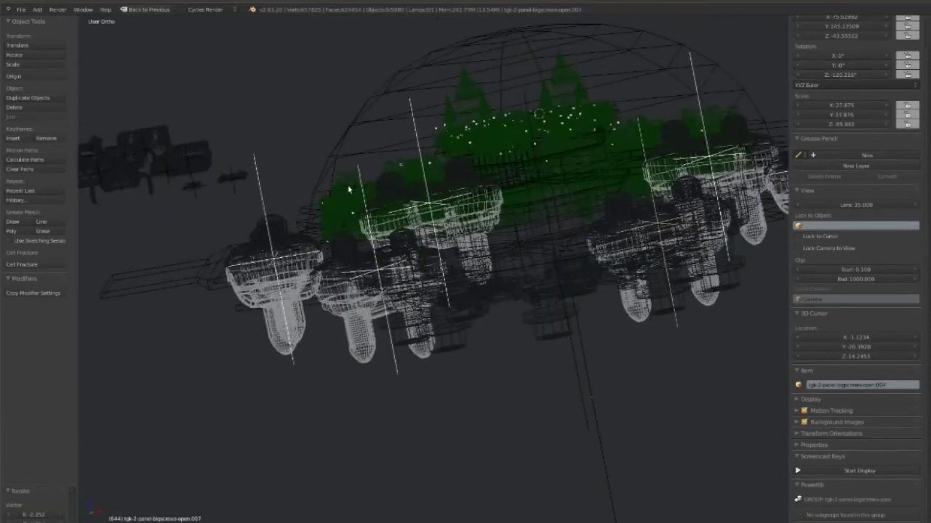
left_click(526, 329)
key("z")
- Orbit and zoom to the loose machinery parts cluster and select the flycase crate
mouse_move(525, 329)
middle_mouse_down()
mouse_move(534, 338)
mouse_move(482, 247)
middle_mouse_up()
mouse_move(432, 265)
middle_mouse_down()
mouse_move(414, 262)
mouse_move(436, 218)
mouse_move(581, 255)
middle_mouse_up()
scroll(407, 327, "up", 3)
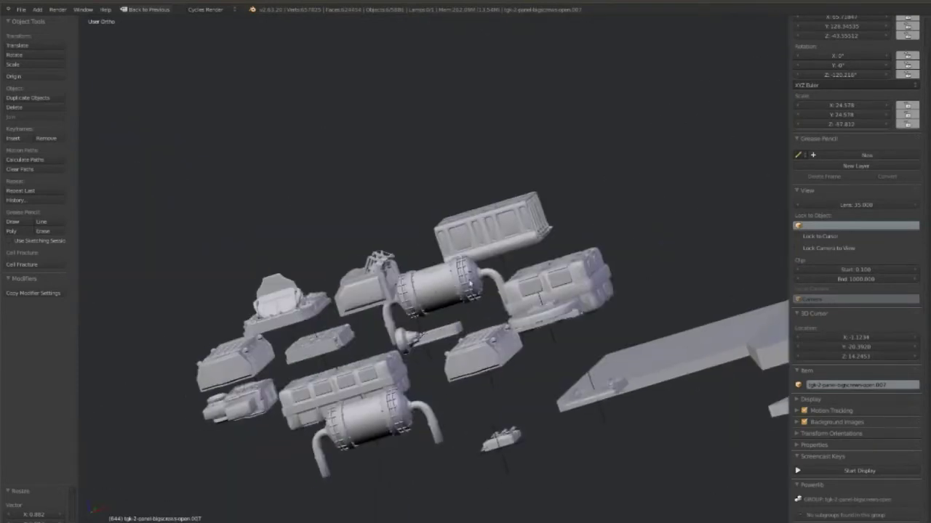
middle_click_drag(415, 322, 578, 281)
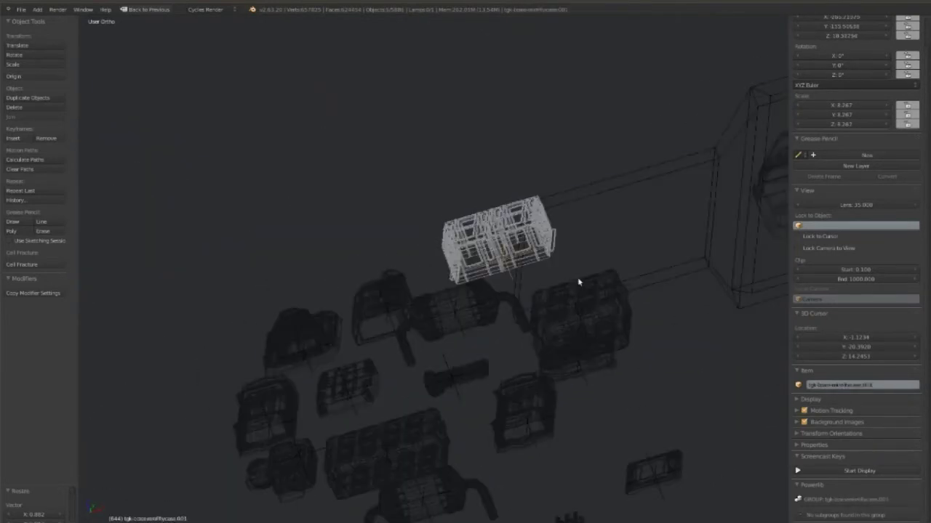
right_click(578, 298)
middle_click_drag(358, 332, 358, 249, "shift")
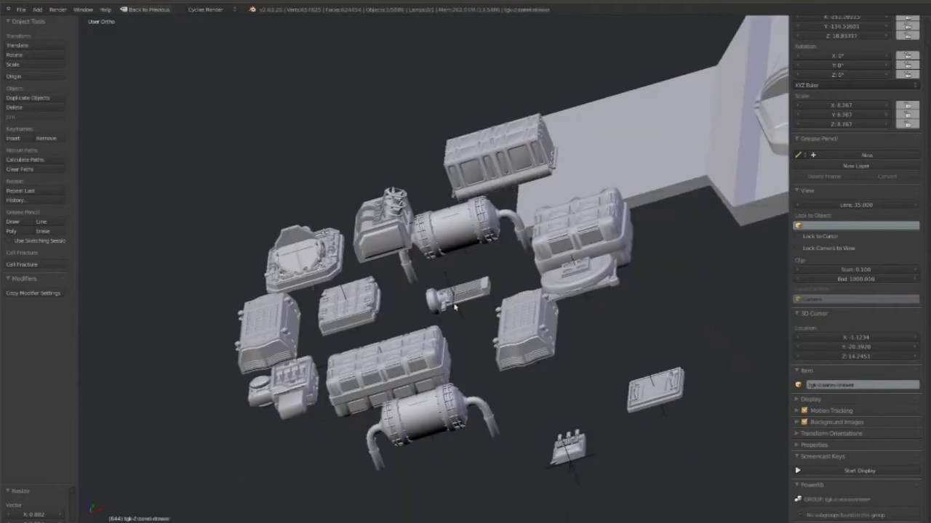
- Rotate the boiler part 90° about Z and reframe the hexagonal platform from above
key("KP_1")
type("z")
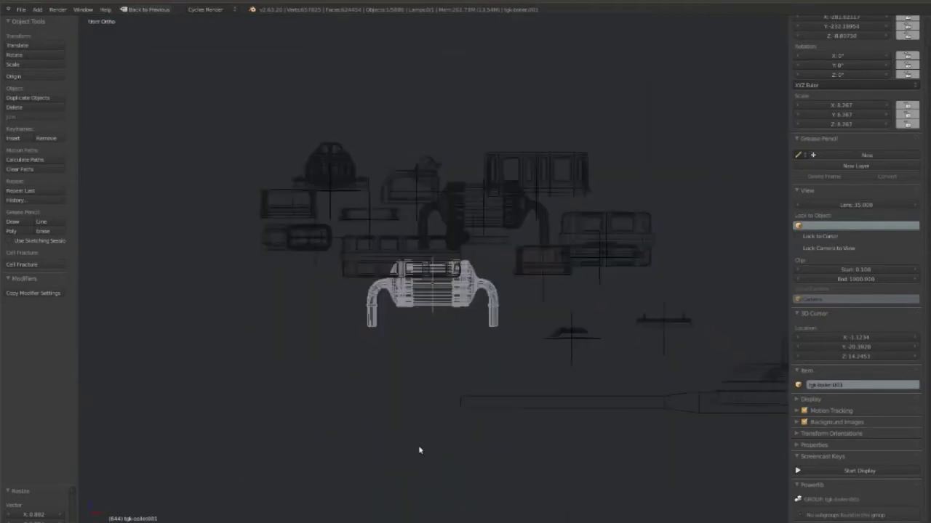
type("r")
type("90")
key("Return")
key("Home")
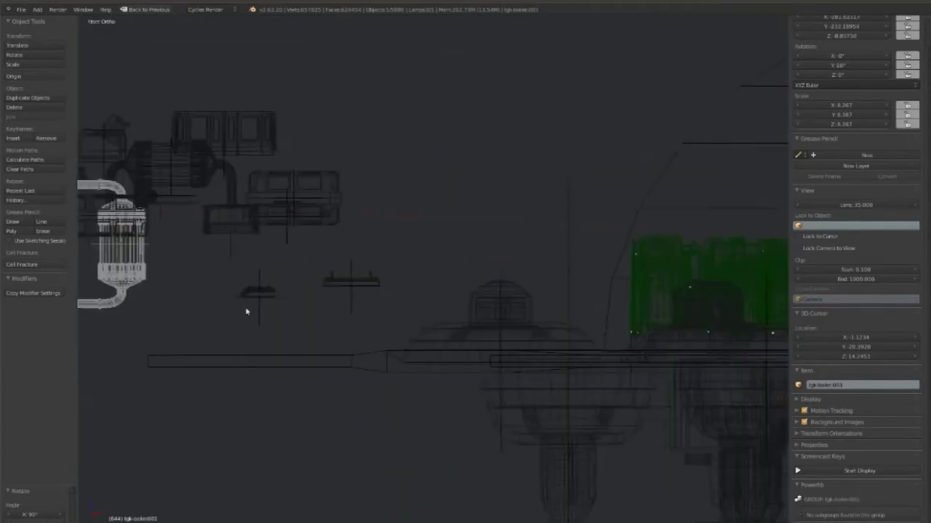
middle_click_drag(677, 374, 427, 273, "shift")
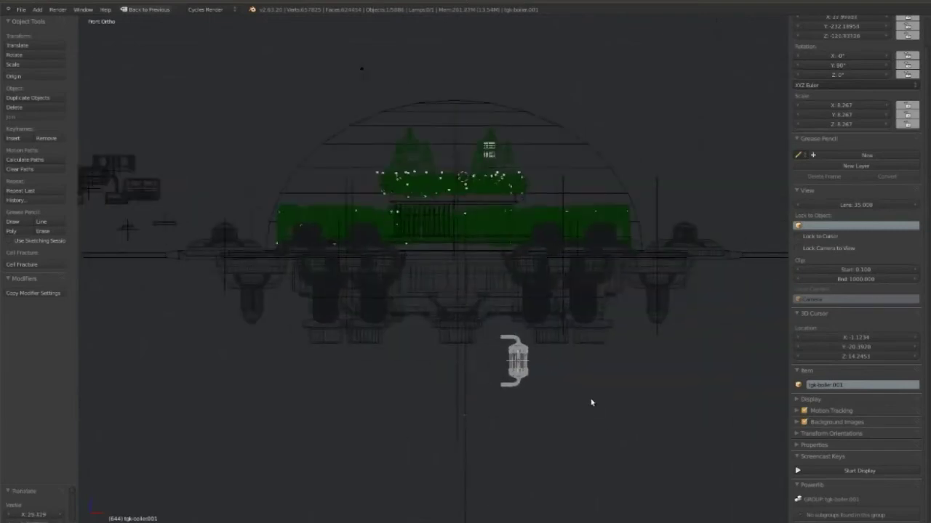
key("KP_7")
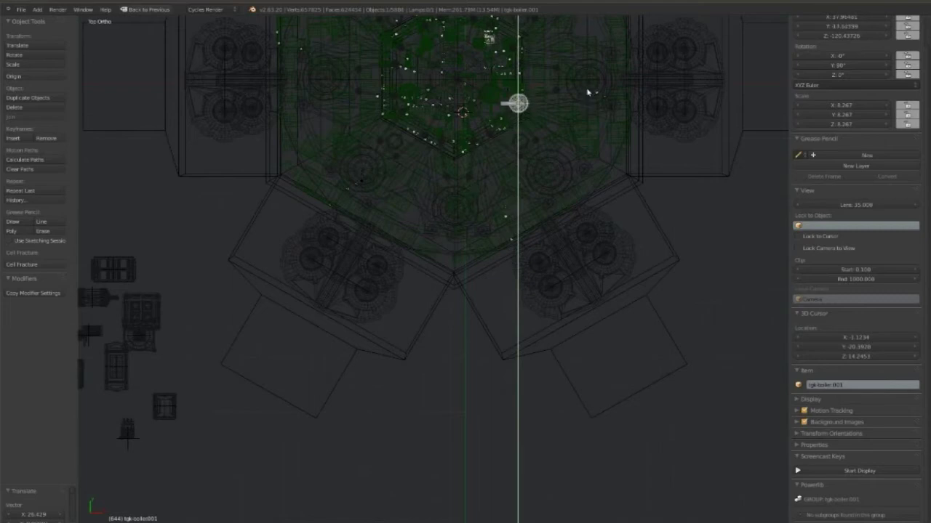
middle_click_drag(484, 82, 482, 322, "shift")
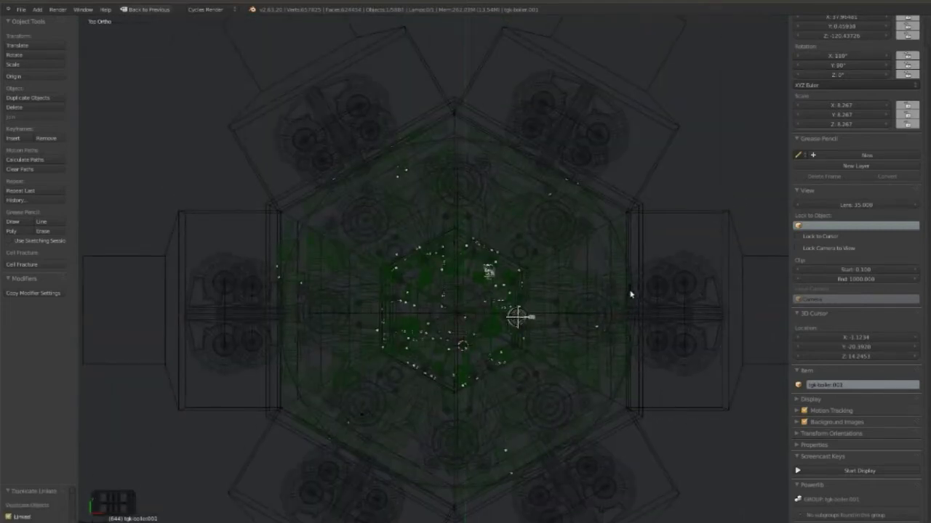
- Duplicate the boiler along X and position both boilers along the X axis
key("shift+d")
key("x")
left_click(494, 296)
key("z")
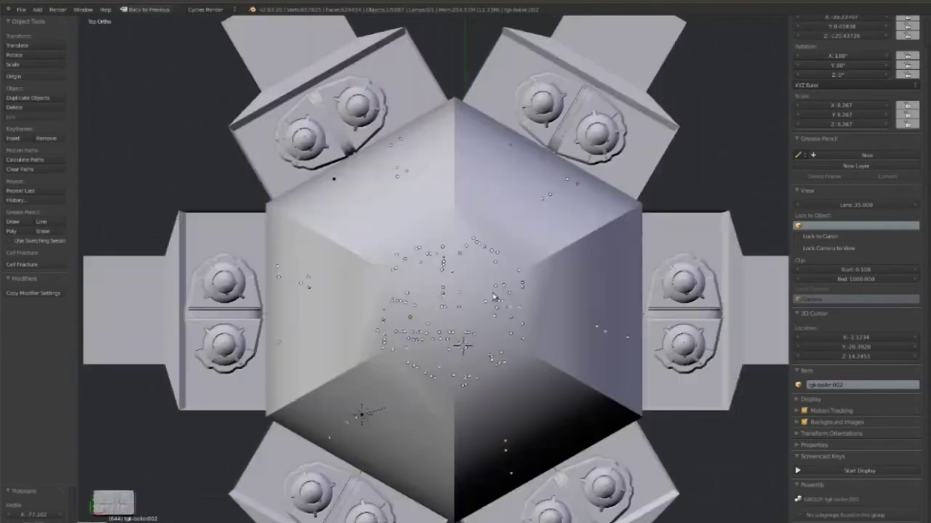
key("KP_1")
key("z")
scroll(514, 383, "up", 3)
key("g")
key("x")
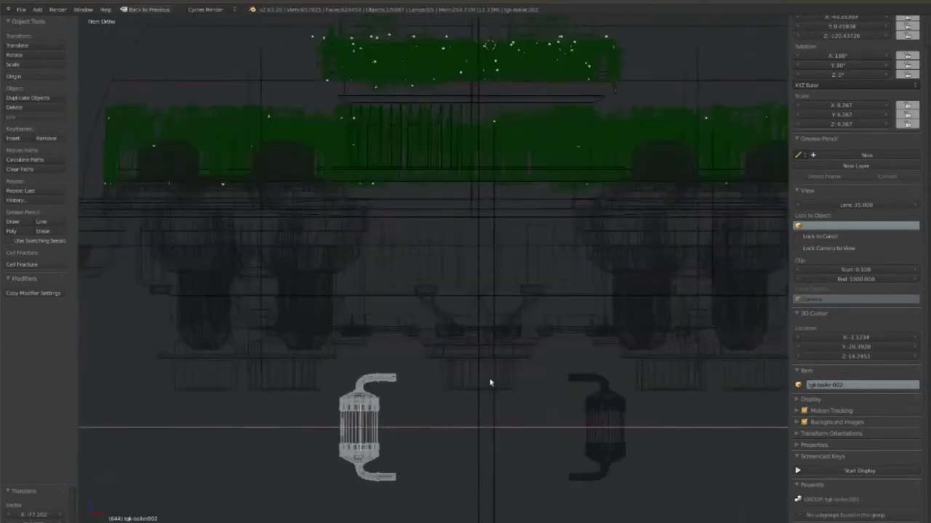
right_click(610, 409, "shift")
key("KP_7")
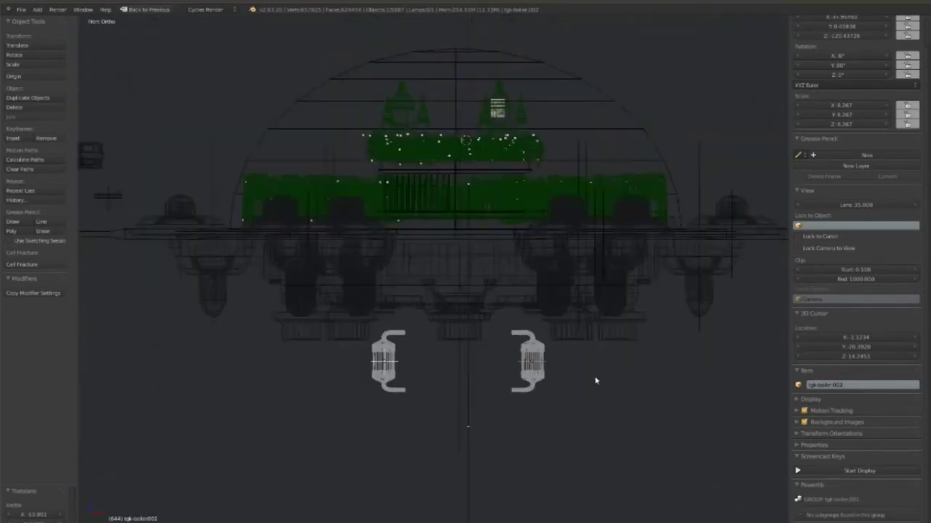
key("z")
key("z")
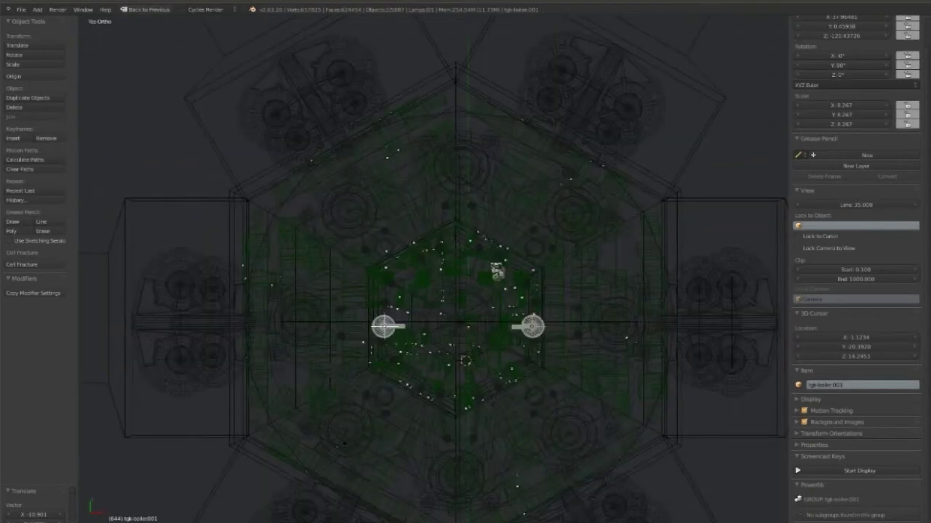
- Enlarge the two lamps, each scaling about its own centre
left_click(173, 512)
left_click(174, 520)
left_click(188, 515)
key("s")
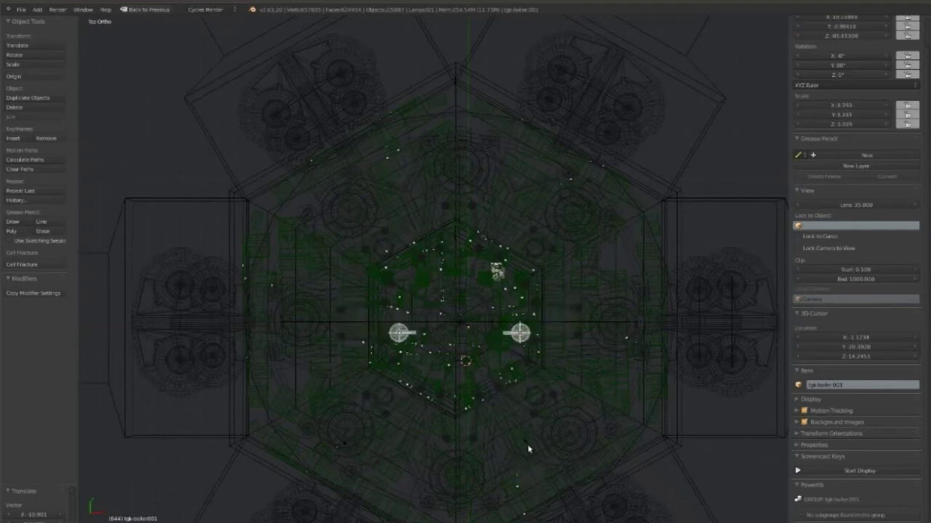
left_click(174, 520)
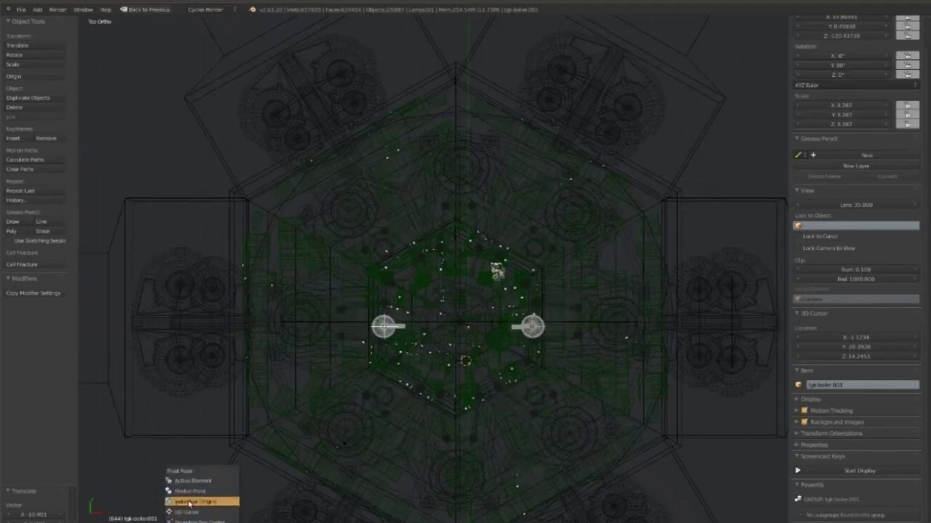
left_click(189, 504)
key("s")
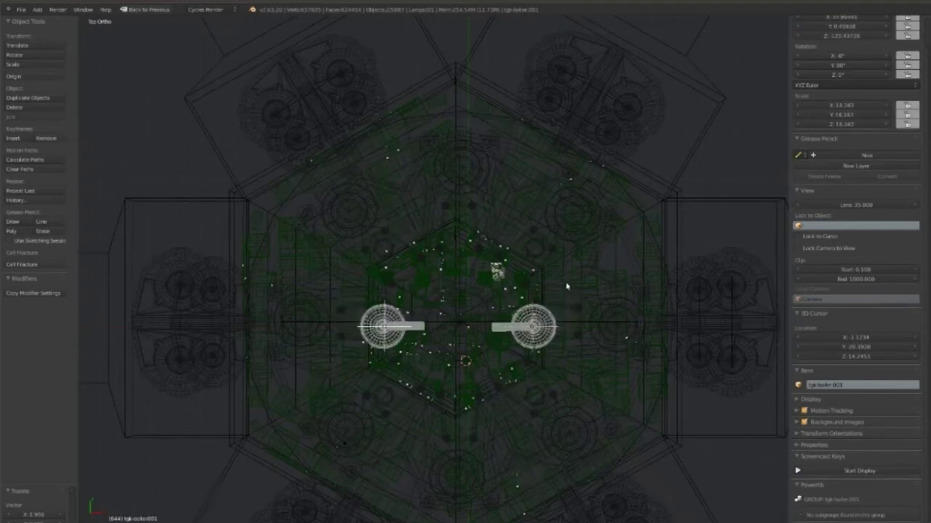
left_click(676, 336)
- Make linked copies of both lamps and rotate them on X to 121.408°
key("alt+d")
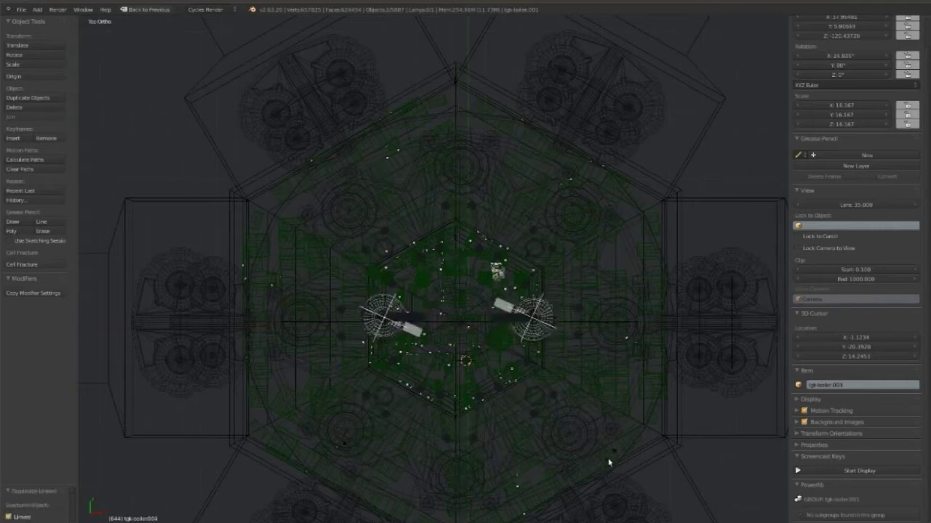
left_click(175, 520)
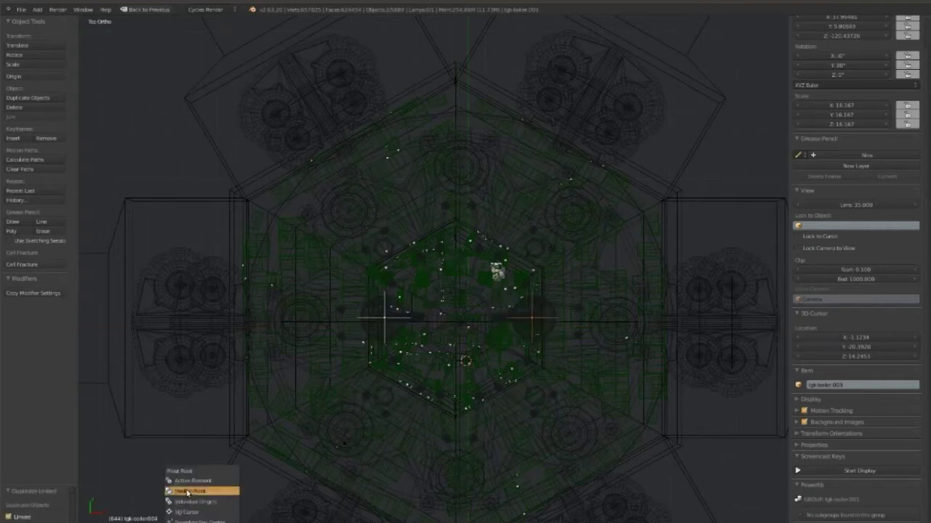
left_click(196, 493)
key("r")
key("x")
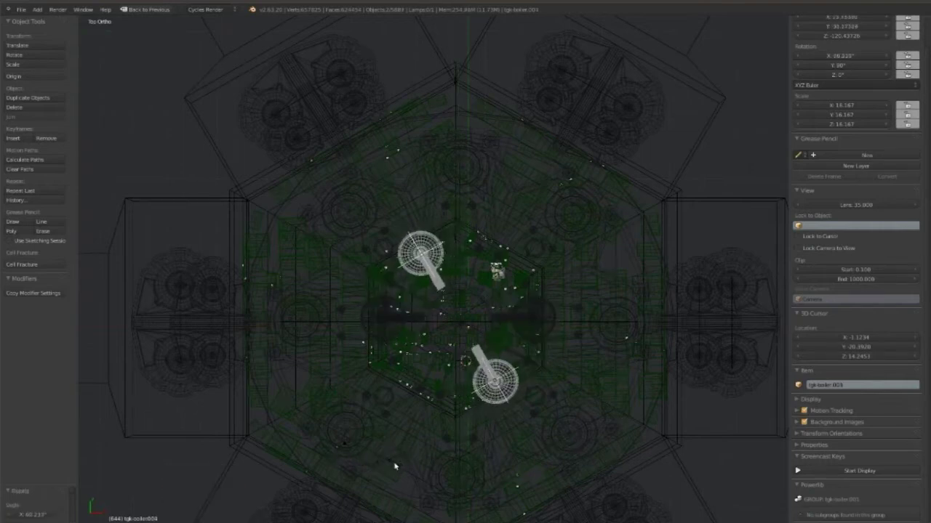
left_click(301, 327)
key("z")
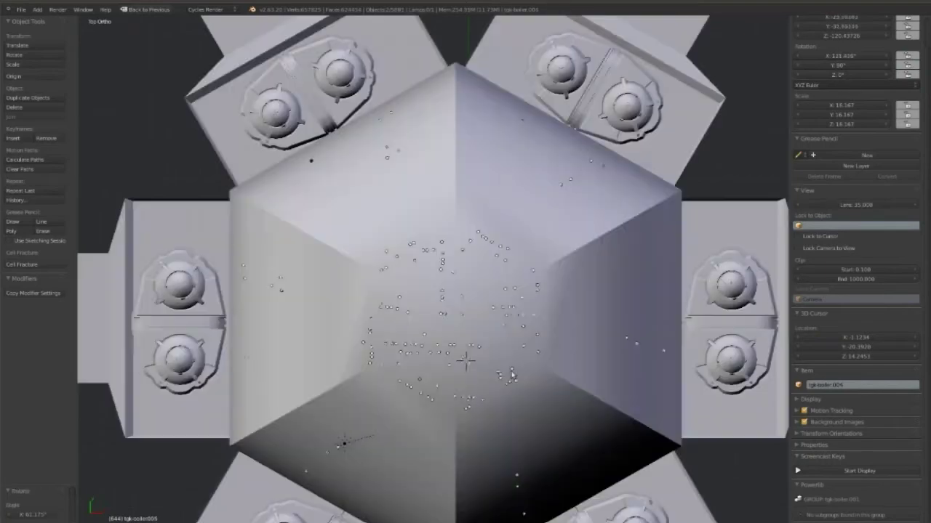
mouse_move(300, 327)
middle_mouse_down()
mouse_move(468, 228)
mouse_move(477, 293)
mouse_move(443, 331)
middle_mouse_up()
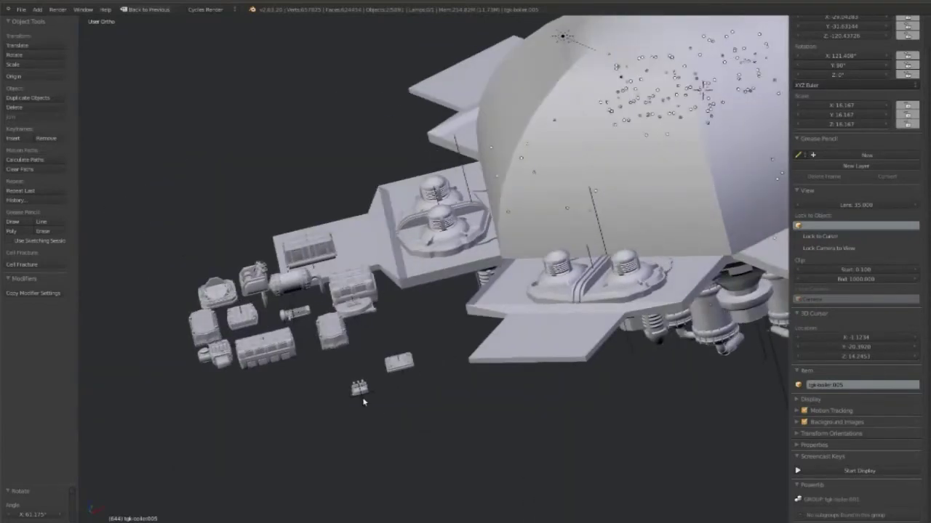
middle_click_drag(364, 399, 353, 411)
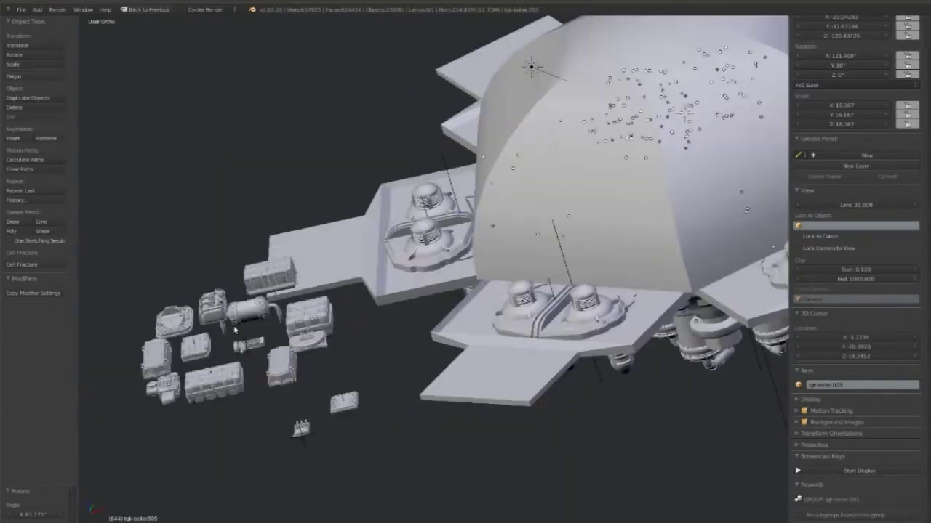
- Enlarge the tgx-box-lamp part and rotate it 100° on X and -90° on Y
key("s")
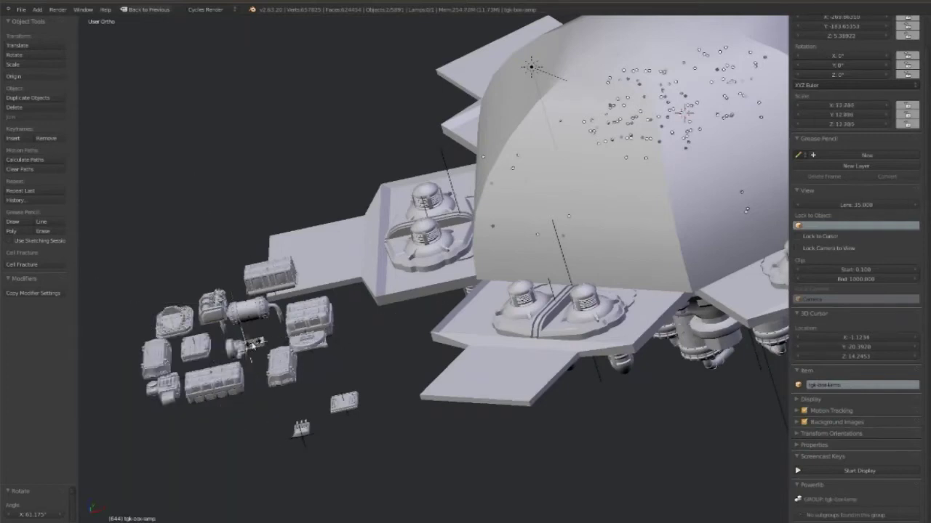
key("Escape")
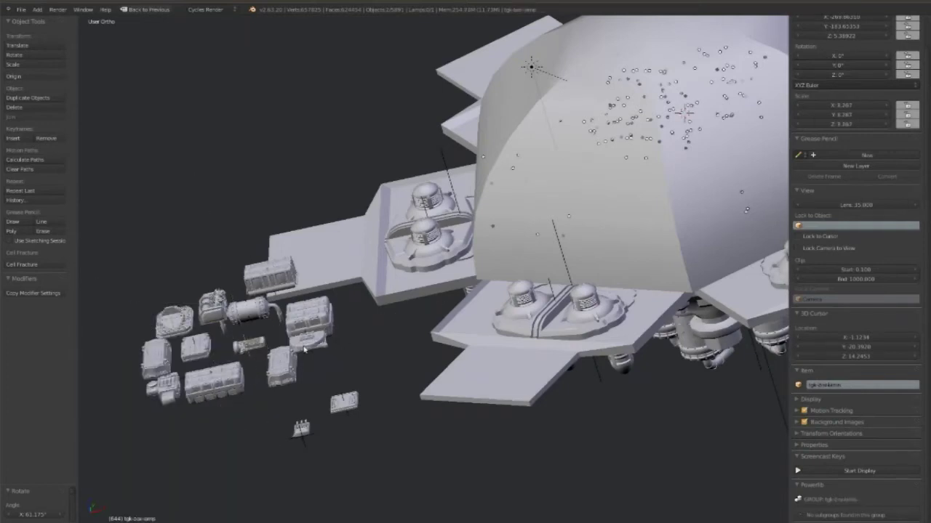
key("s")
type("rx")
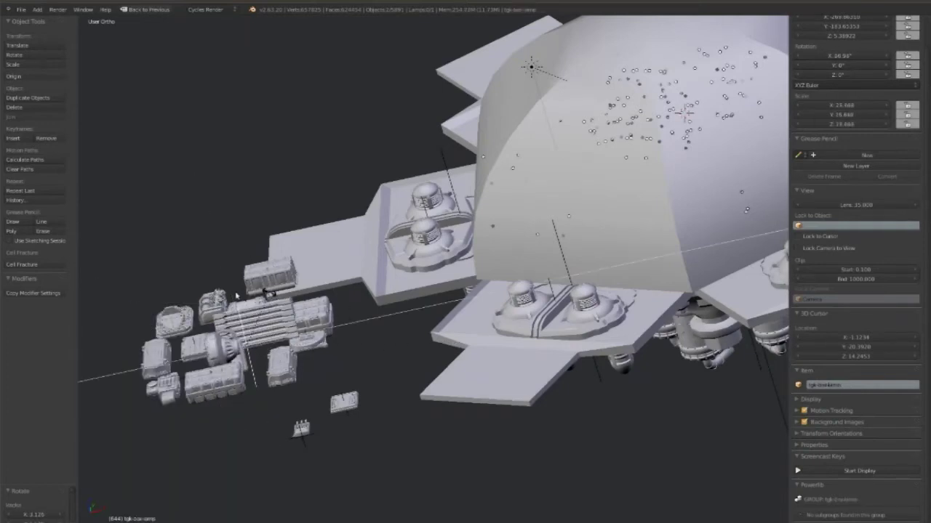
type("100")
key("KP_1")
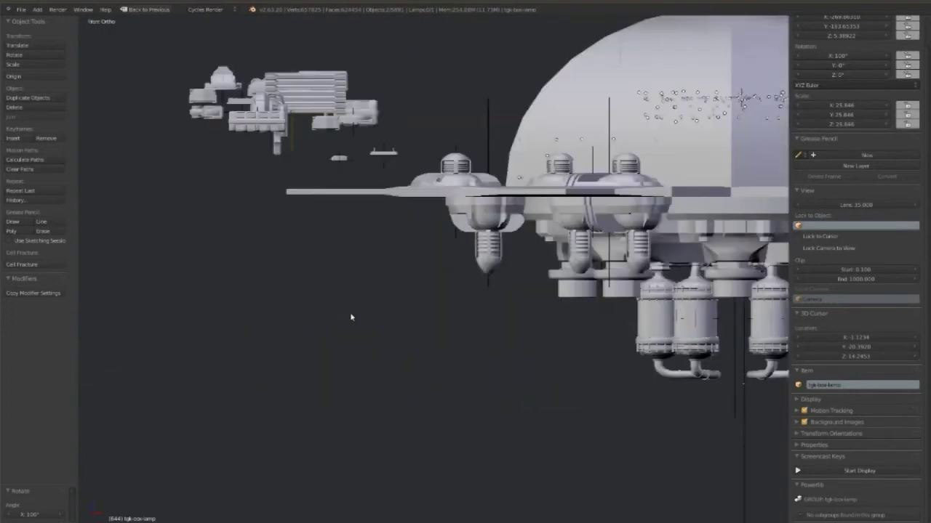
key("z")
key("r")
key("y")
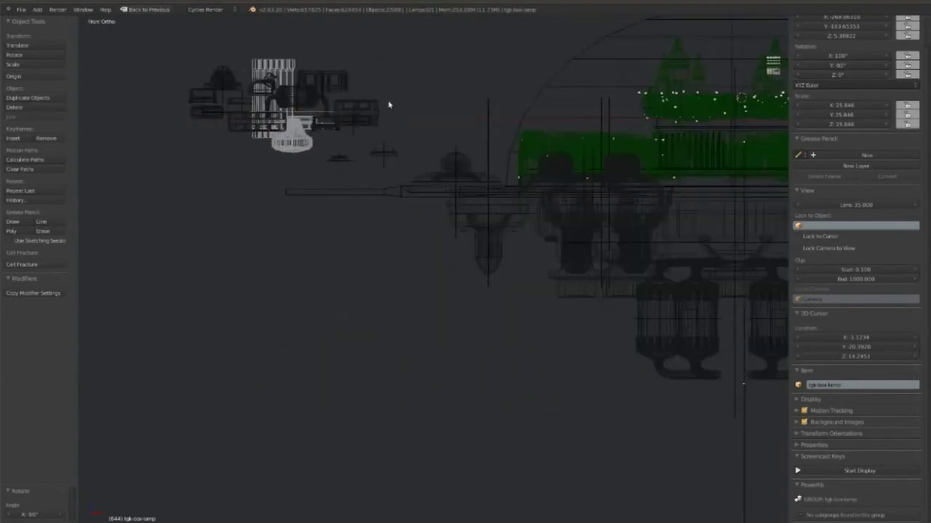
left_click(388, 104)
- Move the lamp part beneath the platform, scale it to 46.787, and shift it along Y
middle_click_drag(388, 104, 221, 98, "shift")
key("s")
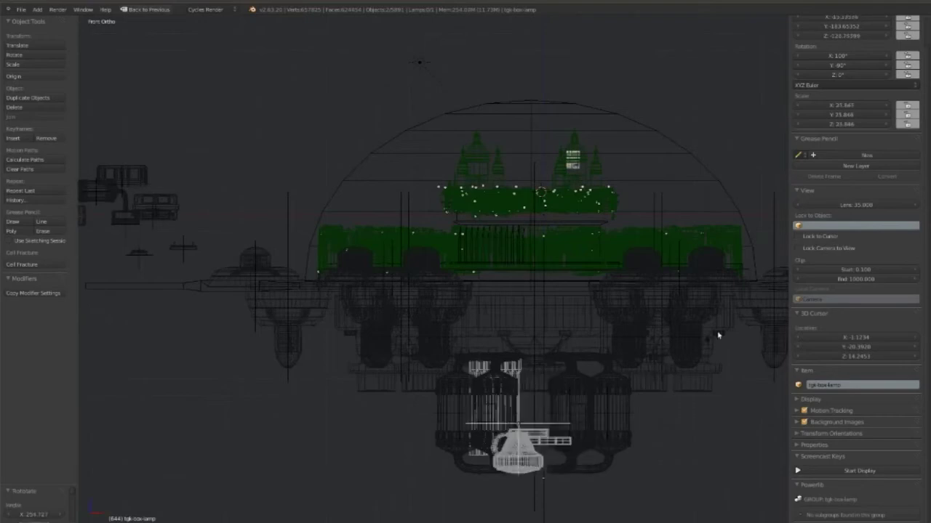
left_click(650, 381)
key("z")
middle_click_drag(650, 380, 450, 363)
key("g")
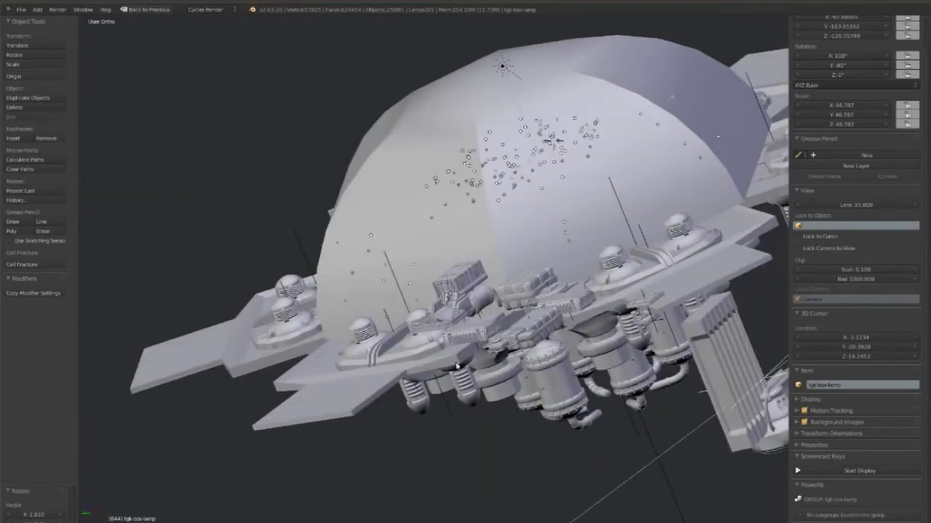
key("y")
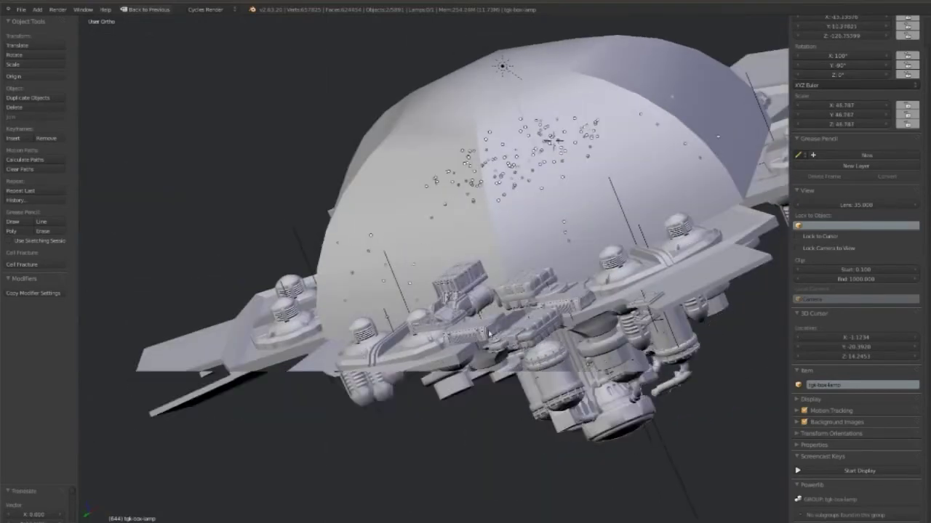
left_click(487, 330)
mouse_move(487, 329)
middle_mouse_down()
mouse_move(438, 360)
mouse_move(611, 134)
middle_mouse_up()
- In top view, box-select the loose small parts and pick the switch-box part
key("KP_7")
key("z")
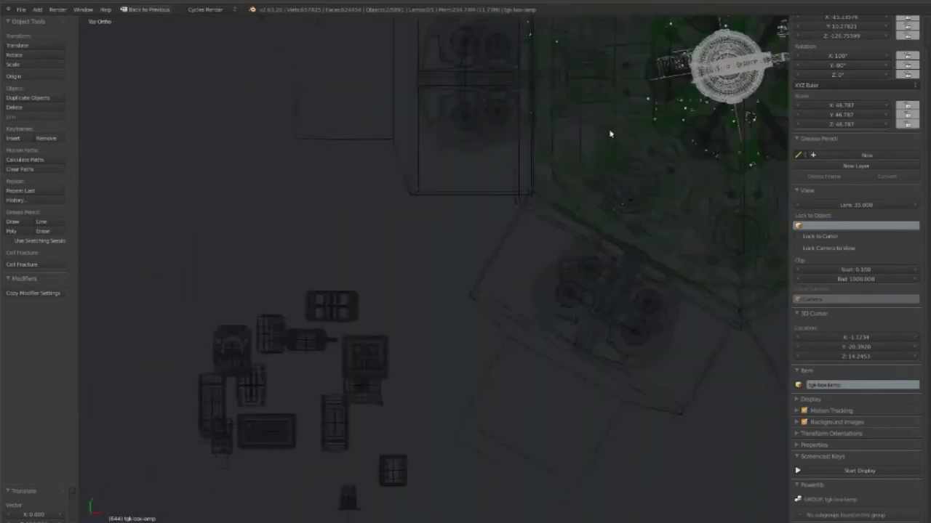
key("a")
key("a")
key("a")
key("b")
left_click_drag(406, 264, 185, 509)
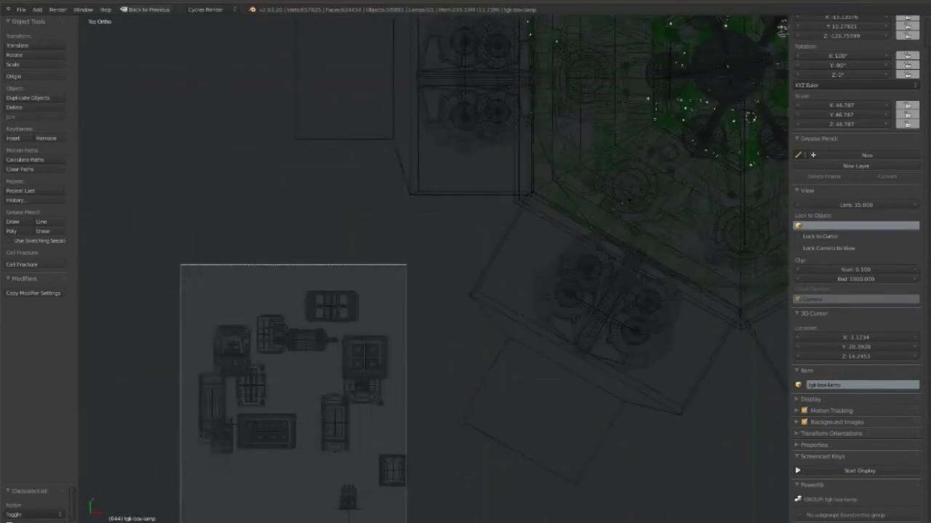
key("z")
key("z")
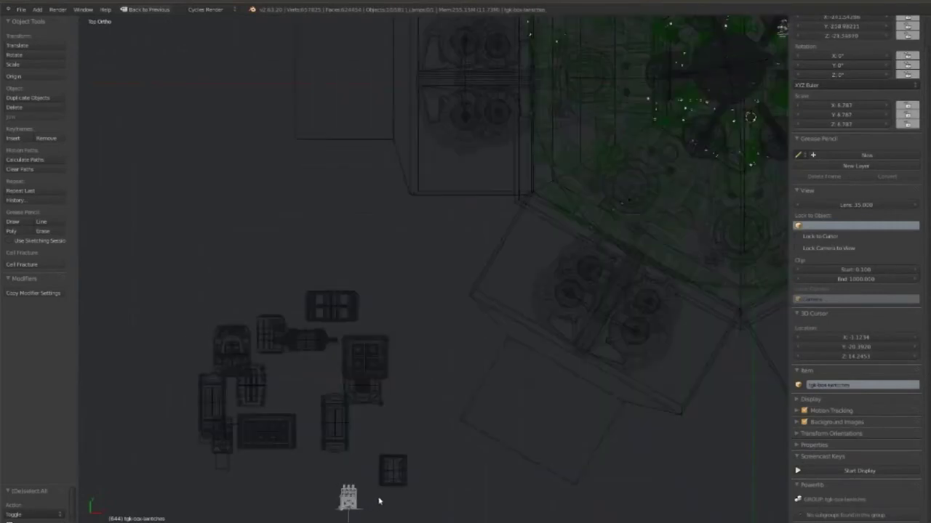
key("r")
left_click(509, 498)
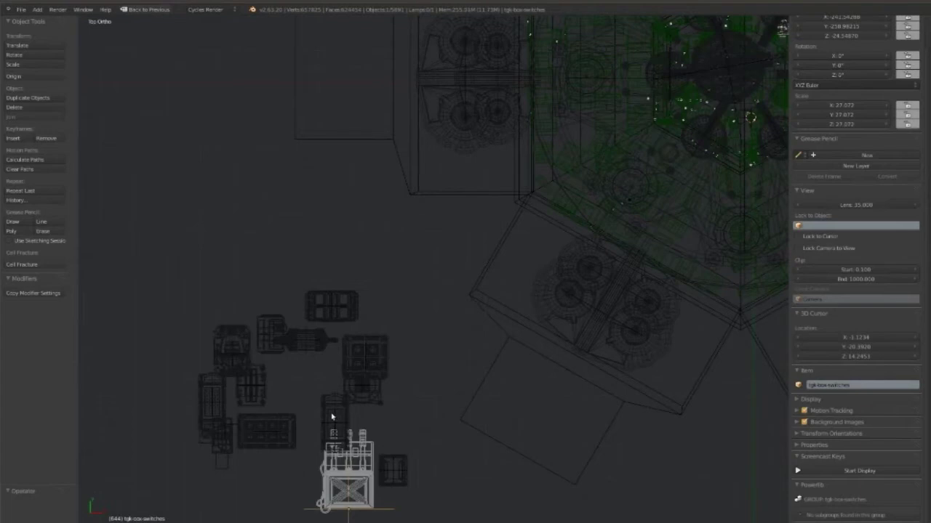
- Move, square up, and enlarge the switch box to 35.455 near the platform
key("g")
left_click(406, 485)
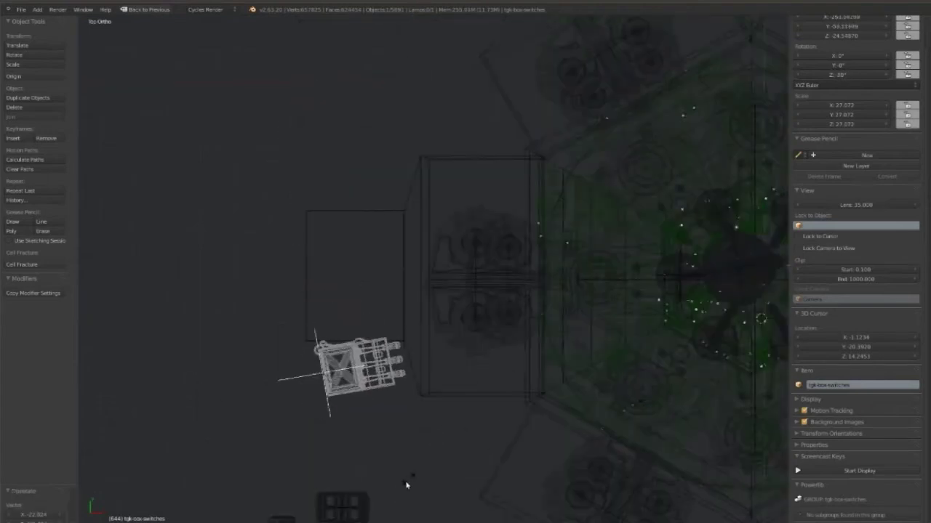
key("r")
left_click(424, 477)
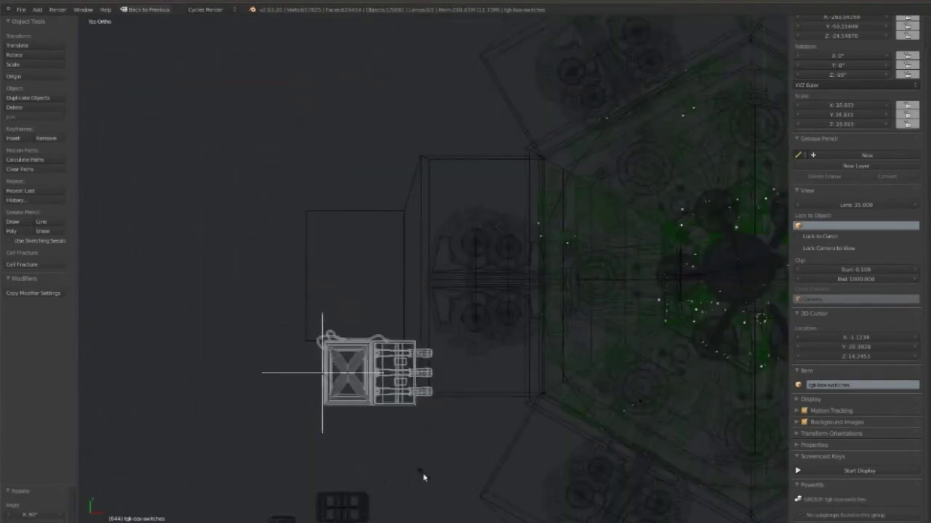
key("g")
left_click(429, 349)
key("s")
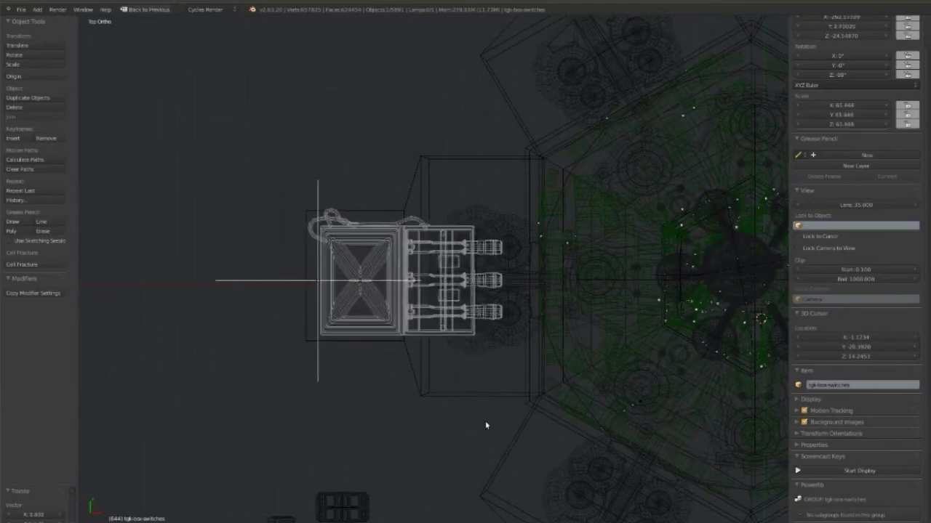
left_click(487, 426)
- Set the switch box onto a wing plate, adjusting its height along Z
key("z")
mouse_move(490, 420)
middle_mouse_down()
mouse_move(581, 228)
mouse_move(581, 237)
middle_mouse_up()
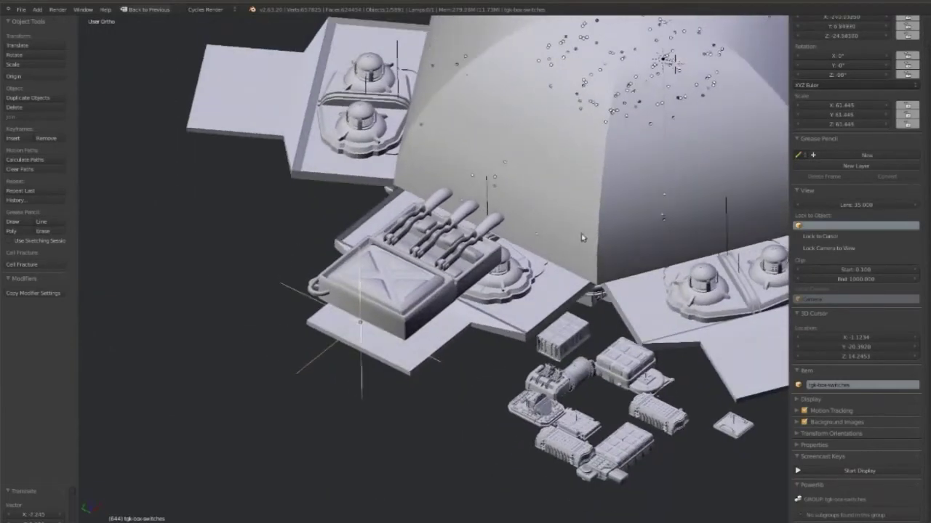
key("g")
key("z")
left_click(469, 270)
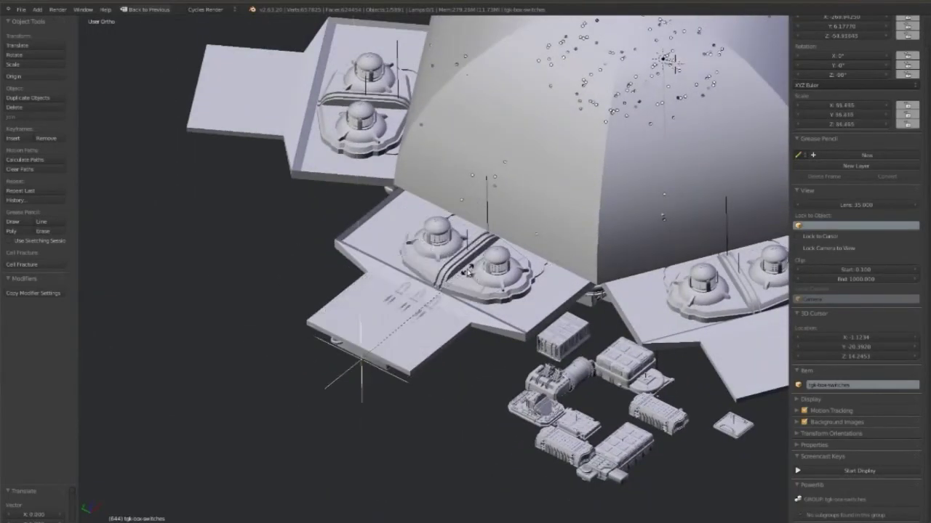
key("g")
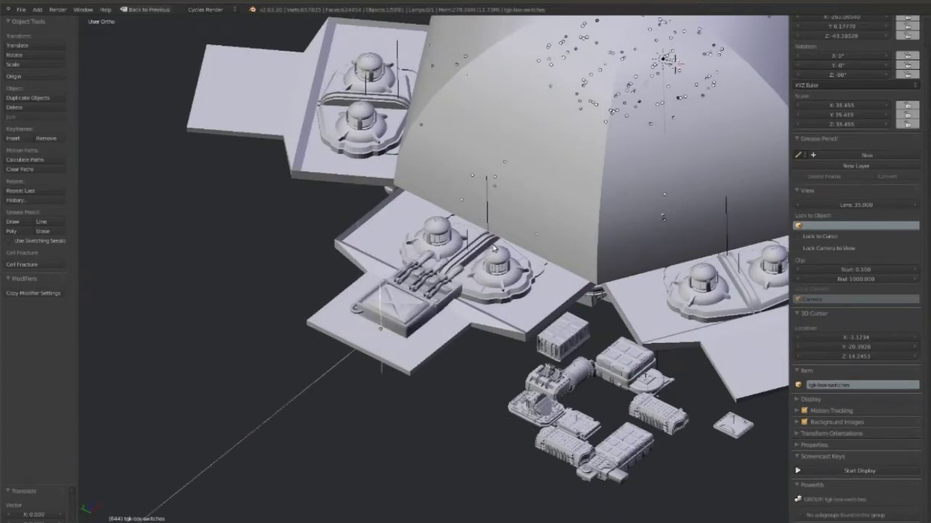
key("z")
key("z")
key("KP_7")
key("z")
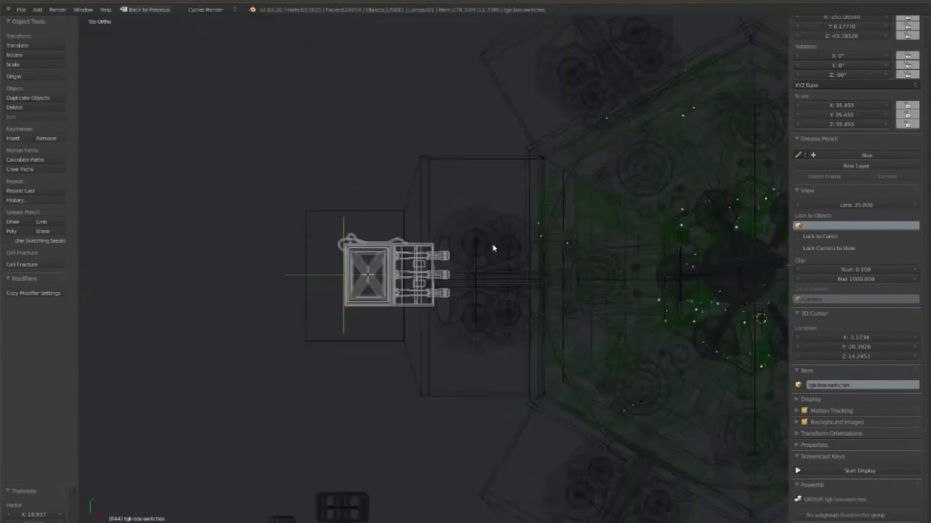
- Add a linked copy turned 180° and moved along X to the opposite wing
key("alt+d")
key("r")
left_click(193, 188)
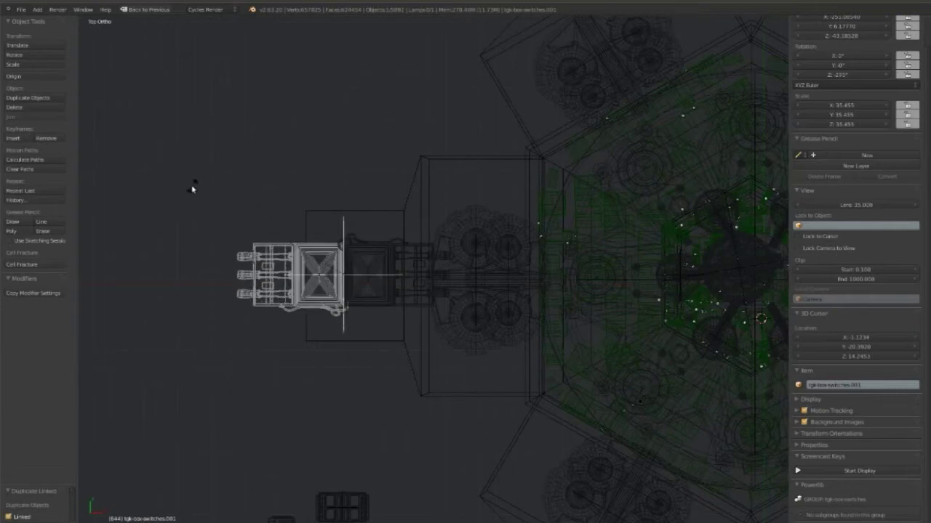
key("g")
key("x")
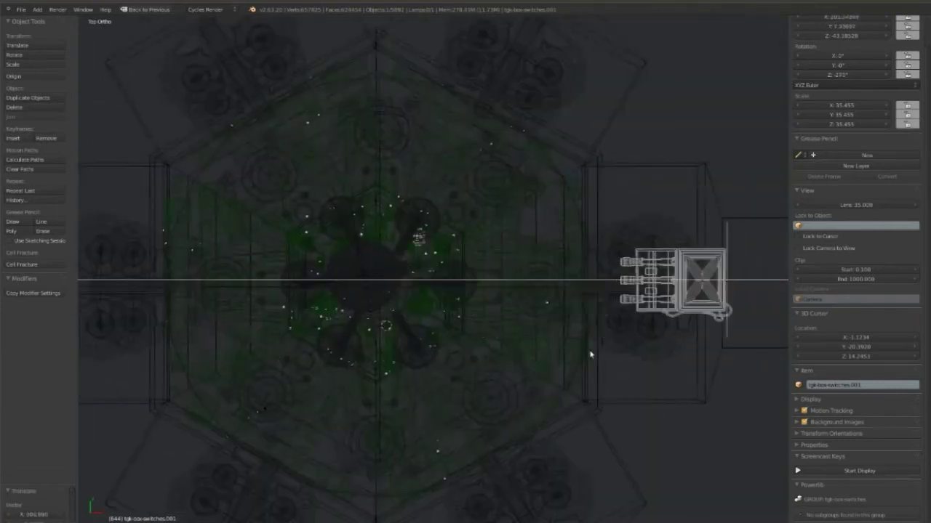
left_click(633, 350)
scroll(376, 344, "down", 2)
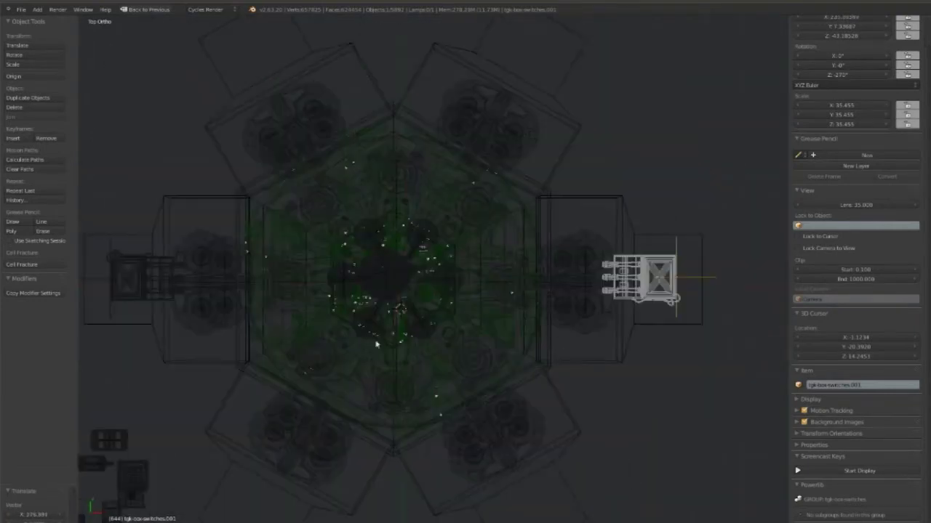
- Duplicate both switch boxes twice as linked copies rotated around the centre to fill all six wings
right_click(135, 257, "shift")
key("alt+d")
key("r")
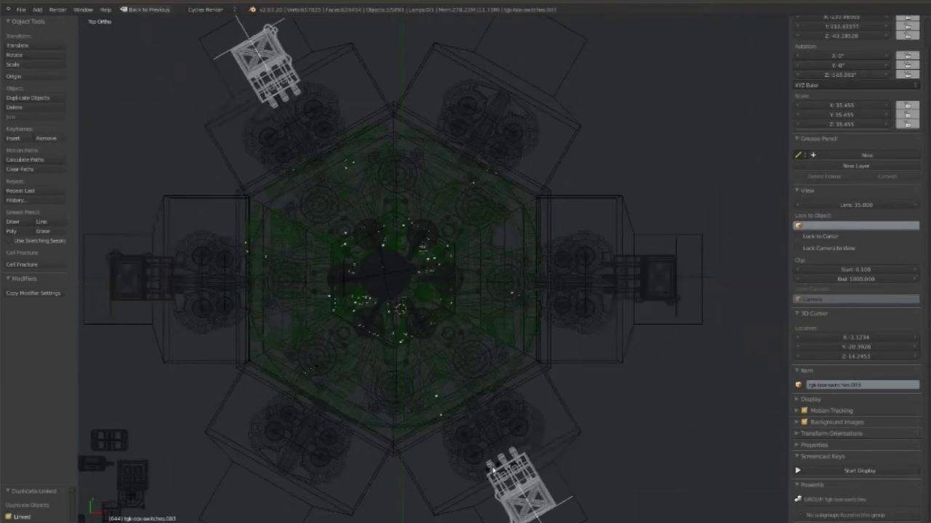
key("alt+d")
key("r")
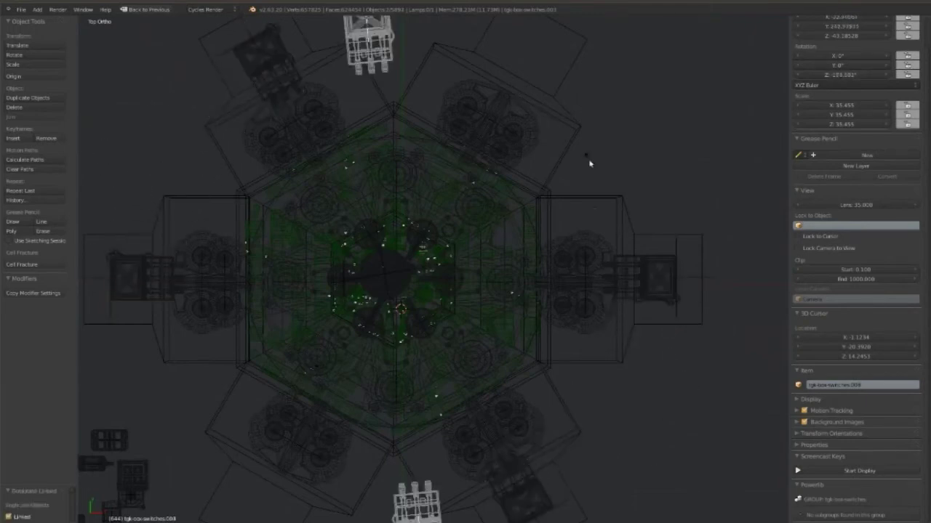
left_click(534, 289)
key("z")
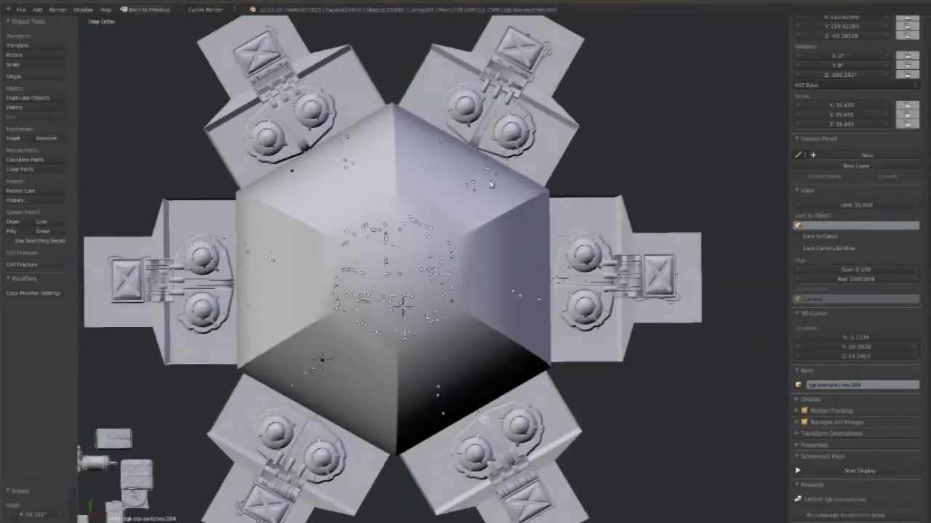
mouse_move(535, 289)
middle_mouse_down()
mouse_move(533, 366)
mouse_move(506, 393)
middle_mouse_up()
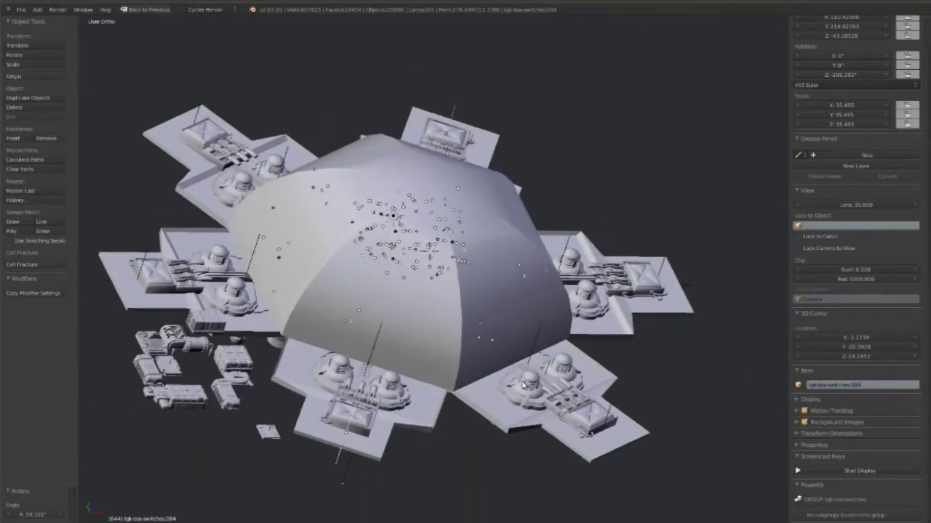
key("z")
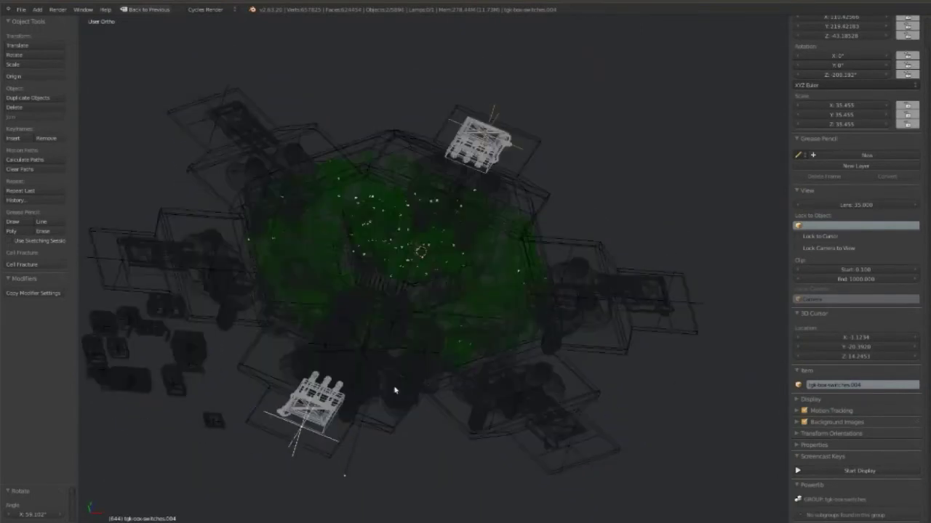
key("KP_7")
middle_click_drag(395, 388, 492, 222, "shift")
- Delete the leftover loose parts and save the file
key("a")
key("b")
left_click_drag(354, 251, 160, 499)
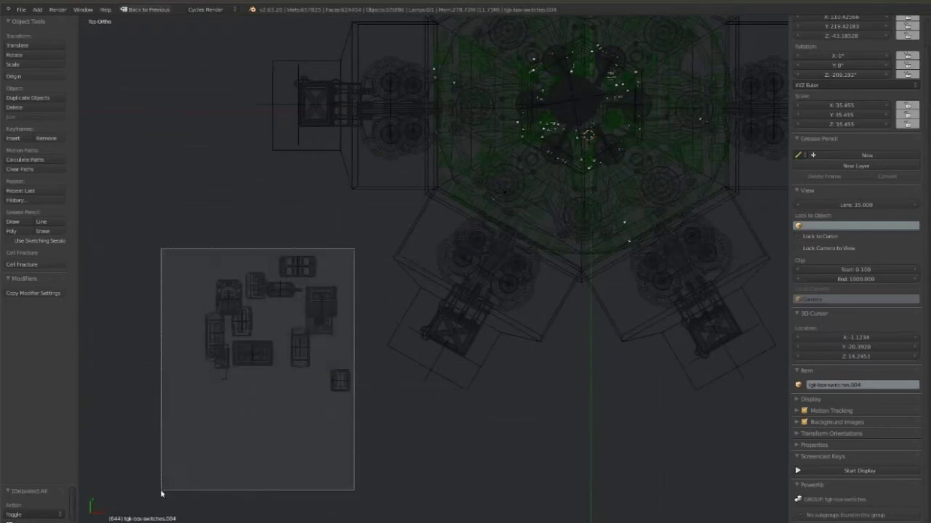
key("x")
left_click(177, 481)
key("ctrl+s")
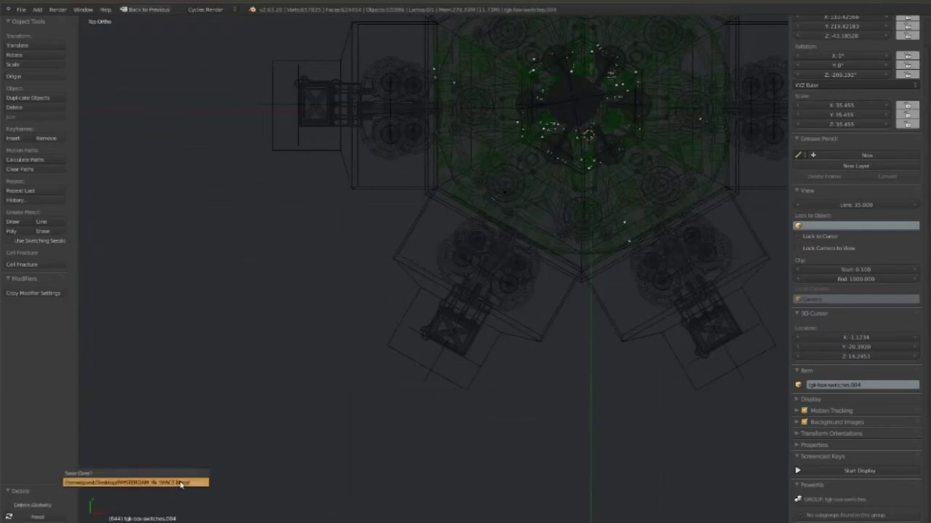
left_click(181, 483)
- Link the cms_sheet.008 and cms_sheet.004 groups from lib_steel_girders_kit.blend
left_click(22, 10)
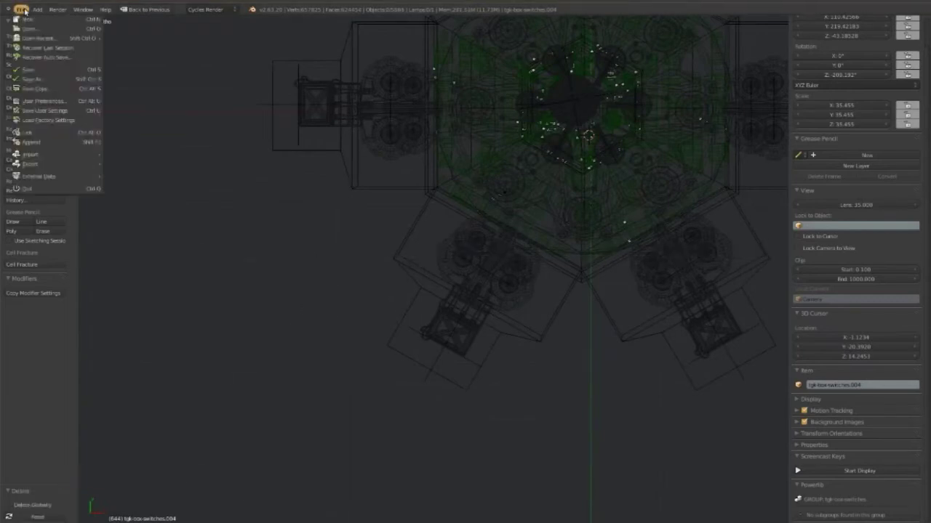
left_click(51, 131)
left_click(141, 61)
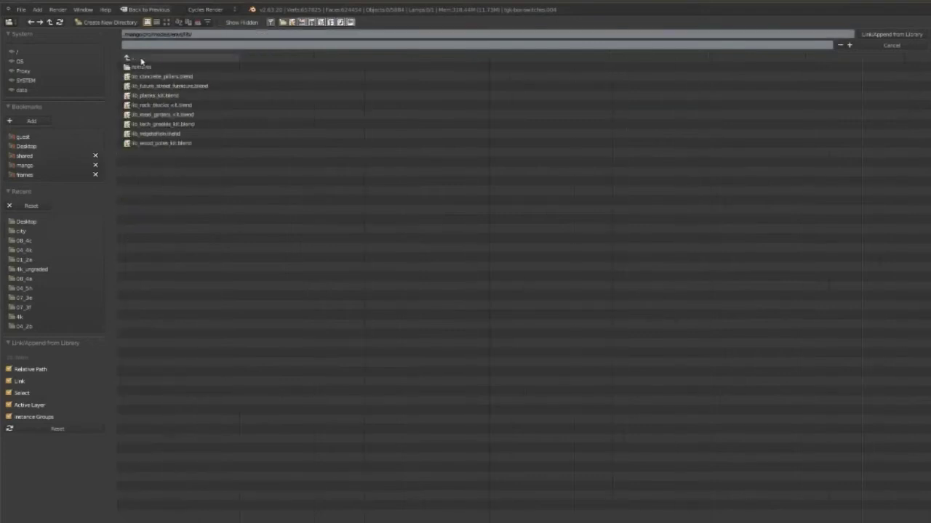
left_click(143, 61)
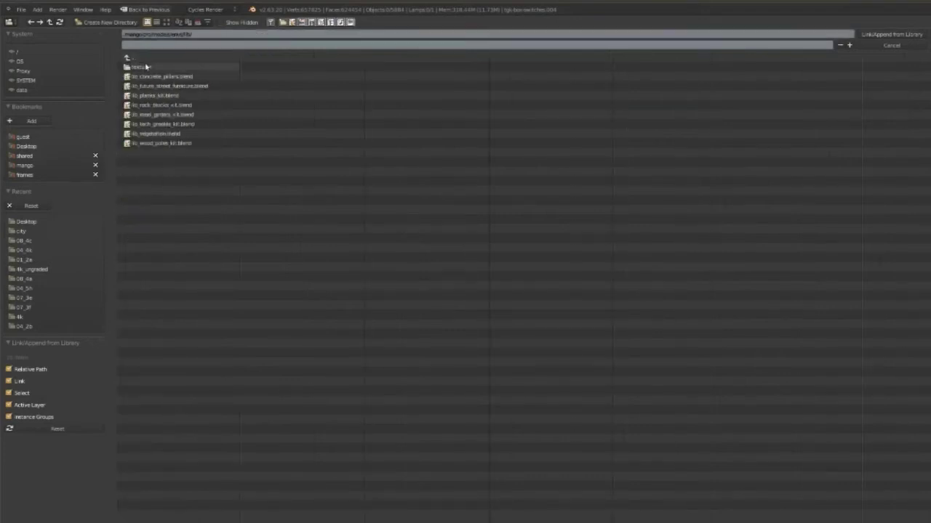
left_click(174, 115)
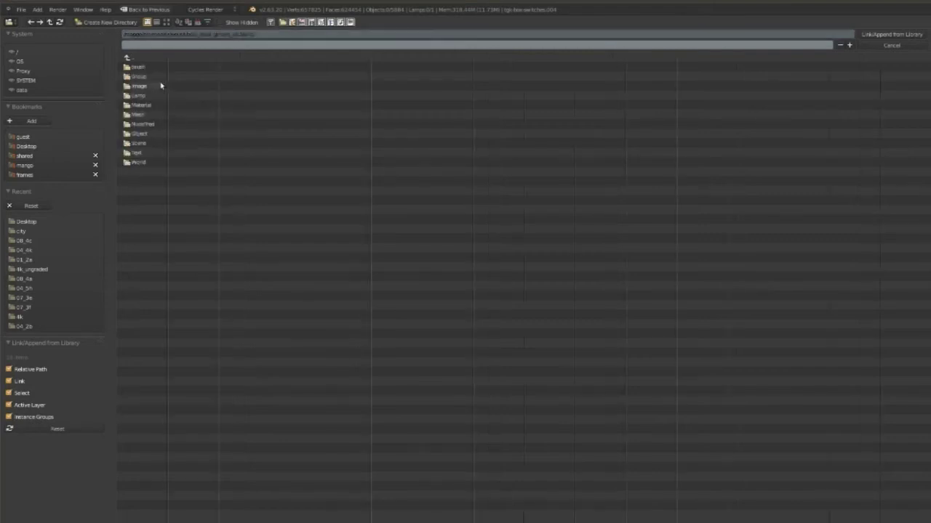
left_click(158, 85)
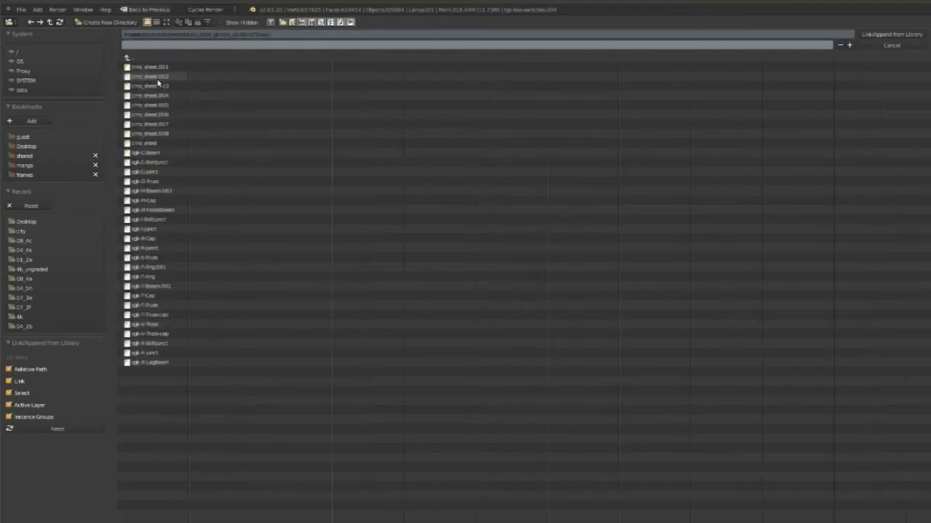
left_click(162, 135)
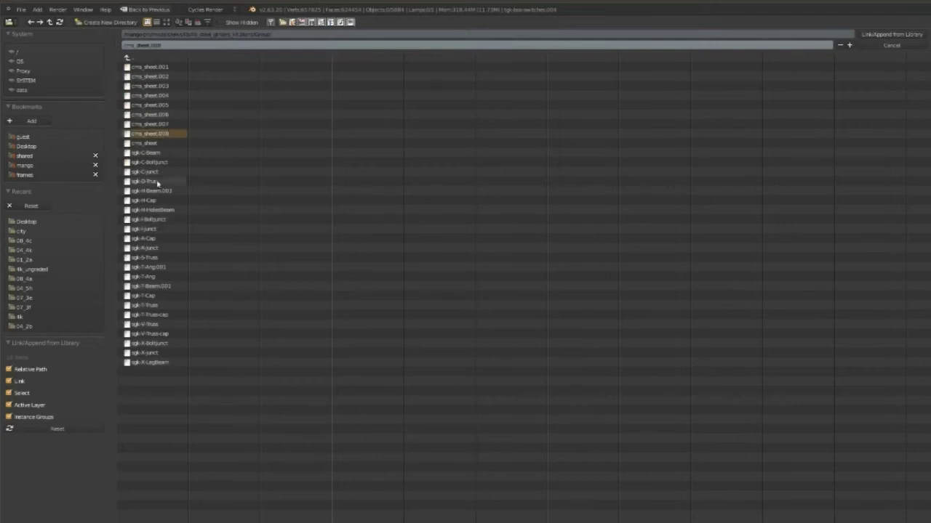
left_click(163, 96, "shift")
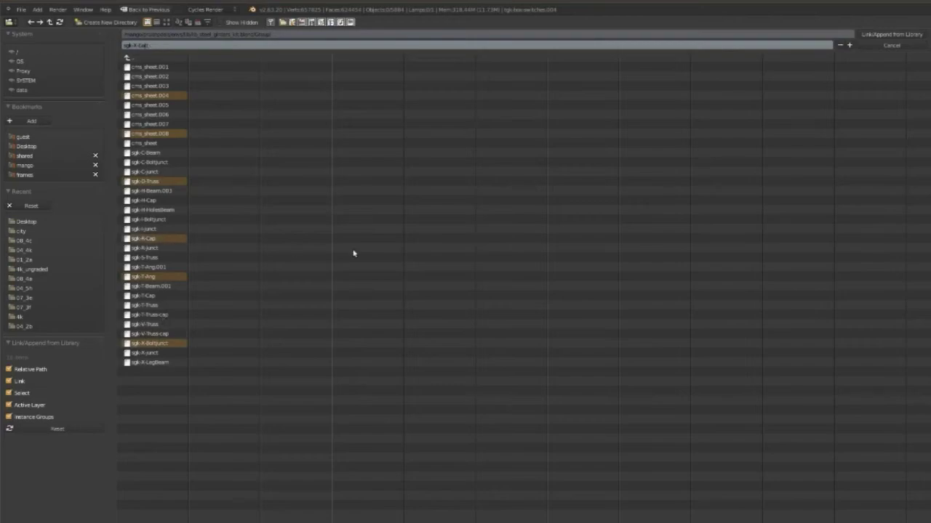
key("Return")
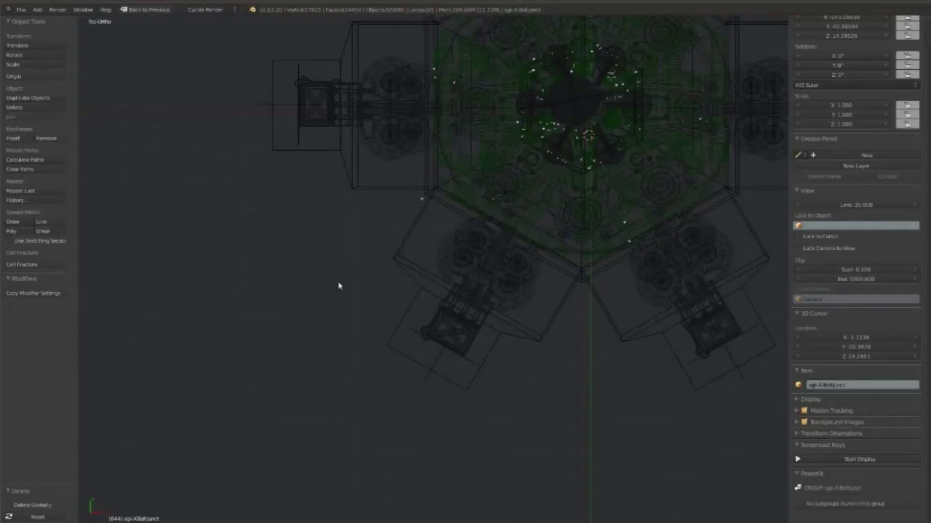
- Enlarge the corrugated sheet, move it over the crate and rotate it slightly
key("s")
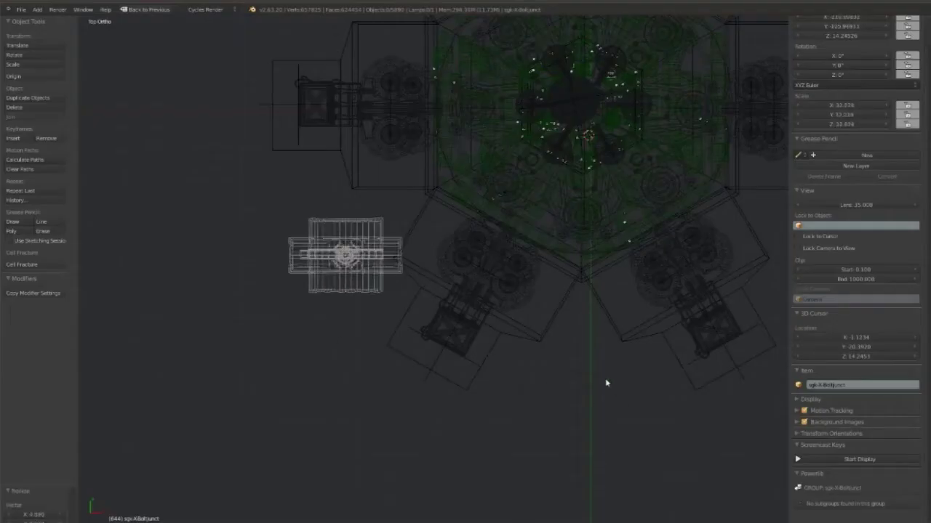
left_click(607, 383)
key("z")
key("g")
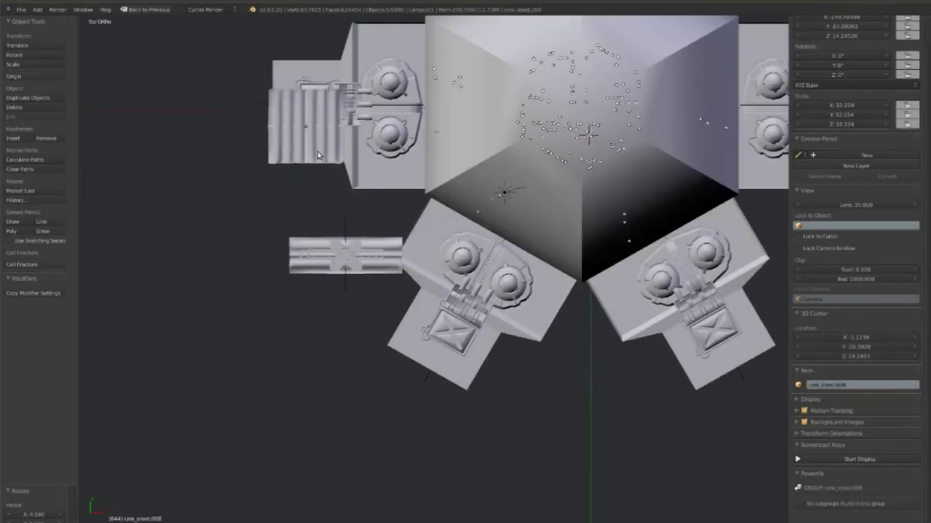
key("r")
left_click(426, 195)
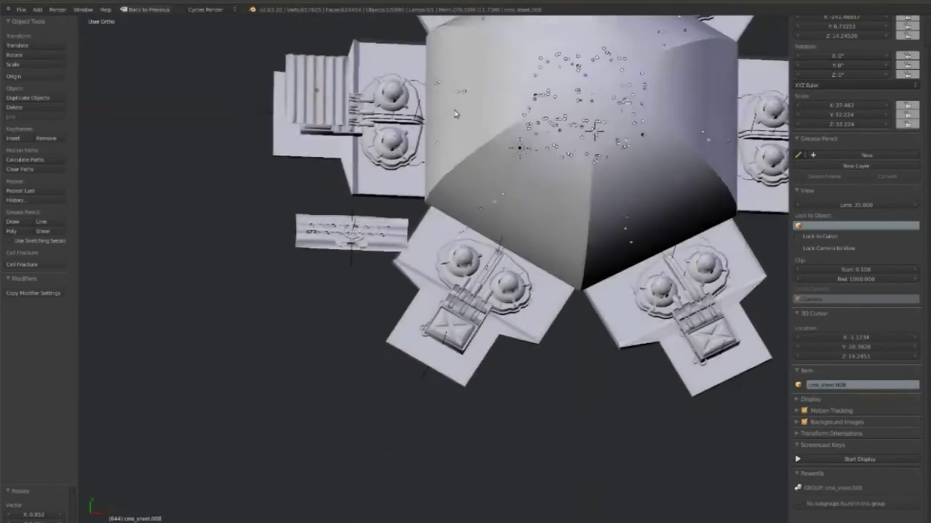
- Fine-tune the sheet's height and position, then return to the top wireframe view
middle_click_drag(427, 195, 435, 134)
key("g")
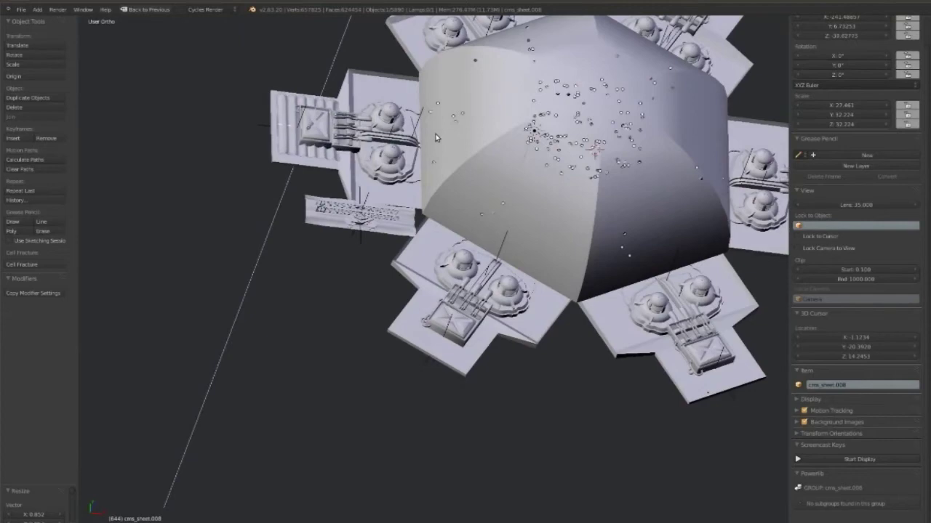
key("g")
key("z")
key("KP_7")
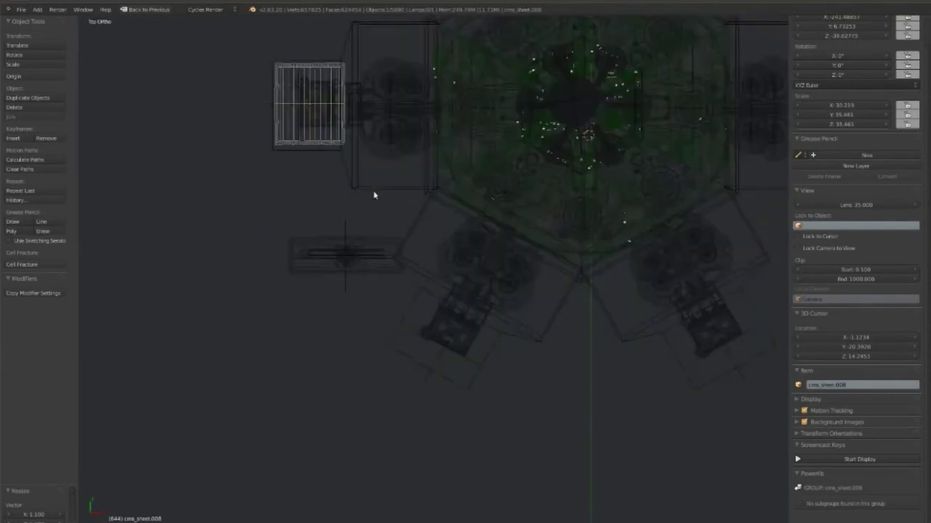
middle_click_drag(342, 192, 256, 318, "shift")
- Place a linked sheet copy on the right-hand arm and rotate both sheets around the centre
key("alt+d")
key("x")
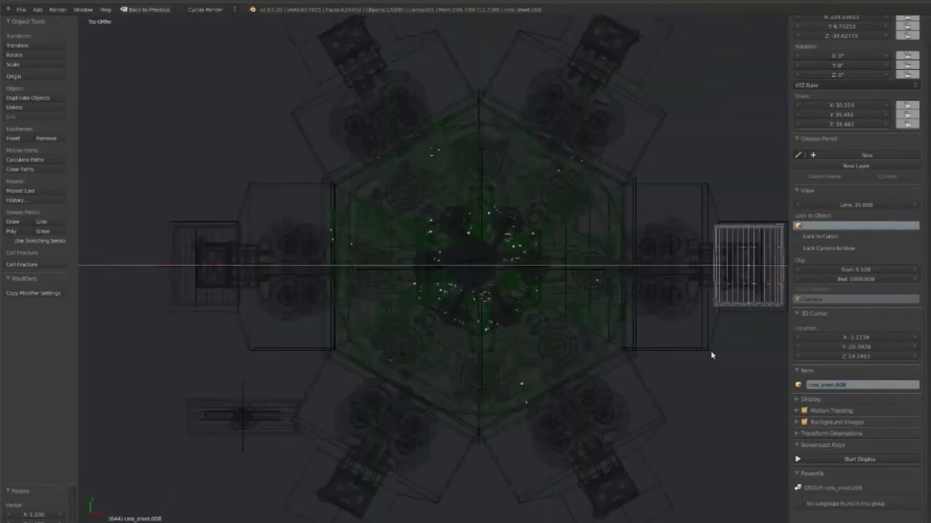
left_click(715, 357)
middle_click_drag(714, 357, 684, 357, "shift")
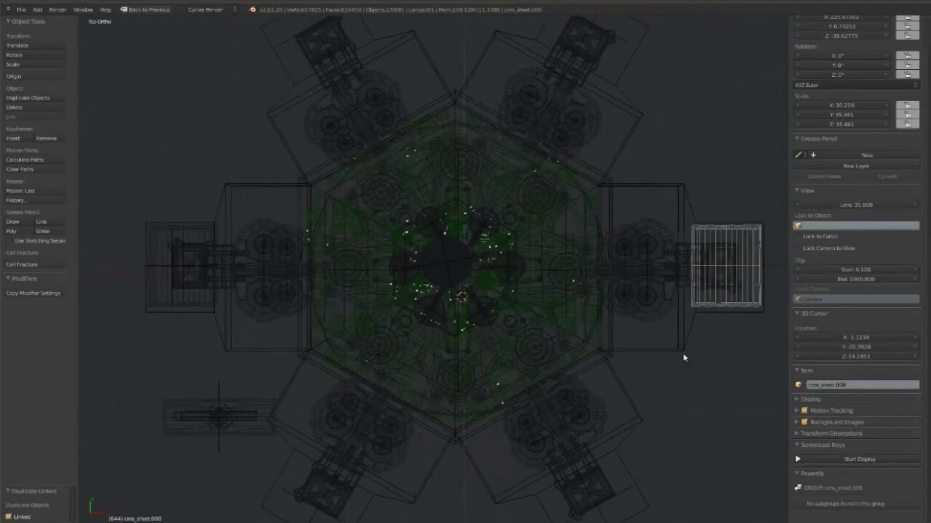
left_click(184, 235, "shift")
key("r")
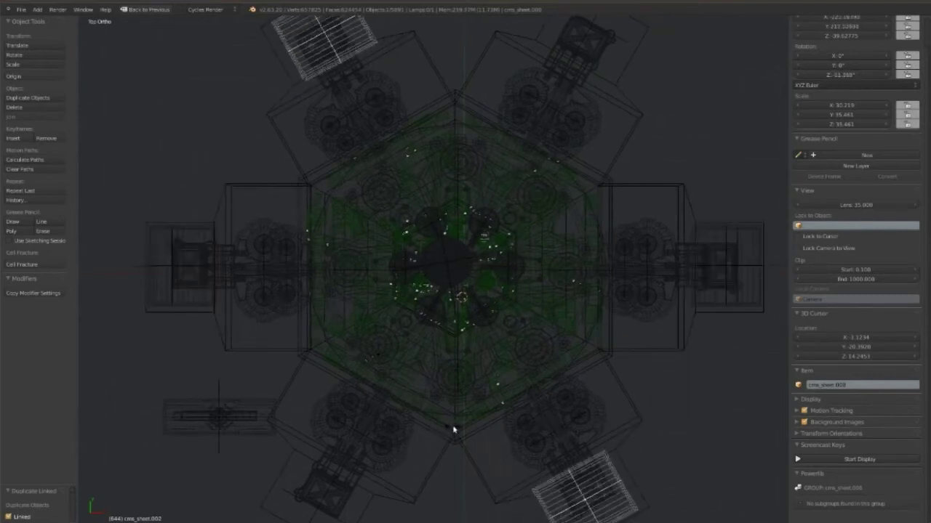
left_click(458, 429)
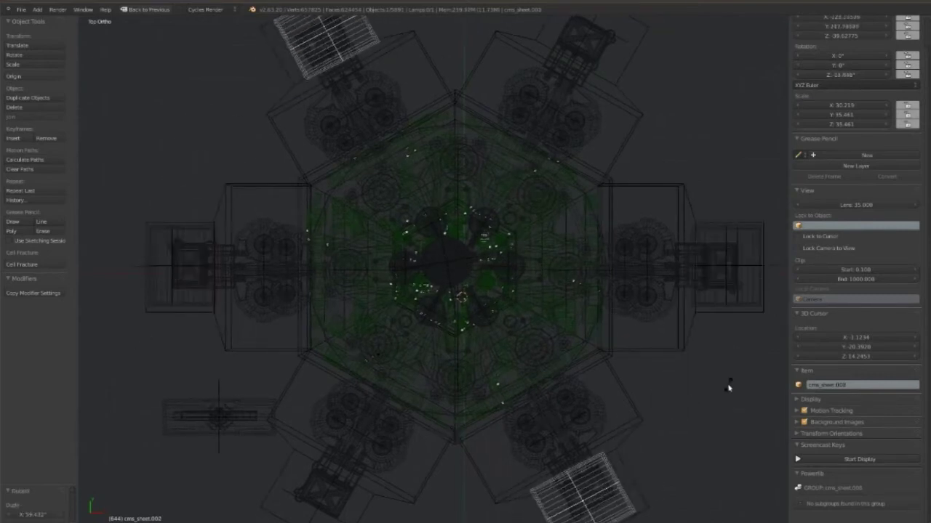
- Start another pair of rotated linked copies, then cancel them and select the bolt-junction part
scroll(663, 339, "down", 1, "shift")
key("alt+d")
key("r")
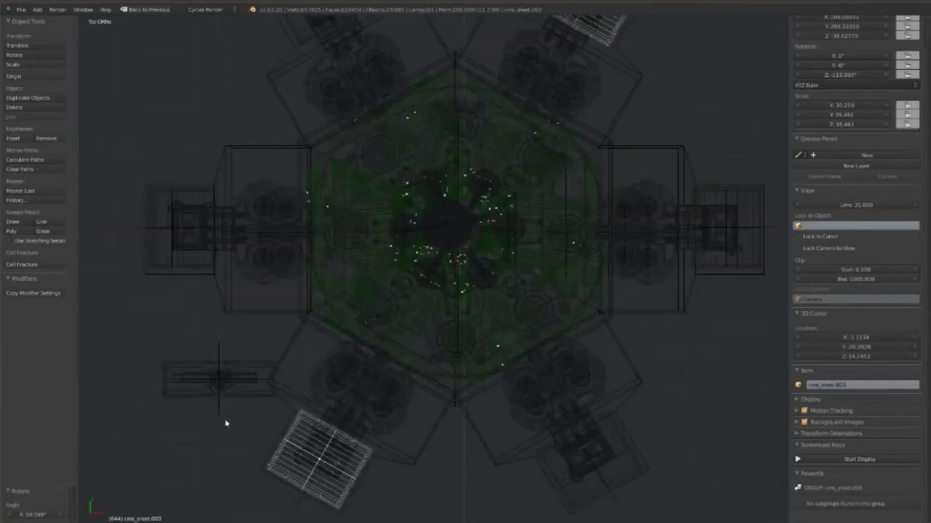
right_click(238, 399)
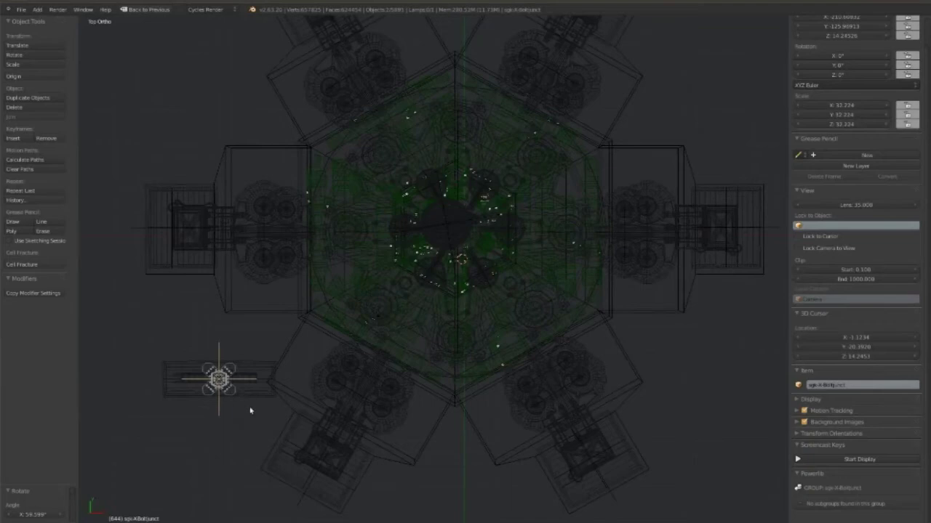
- Square up the bolt-junction part and lift it above the dome top in front view
key("z")
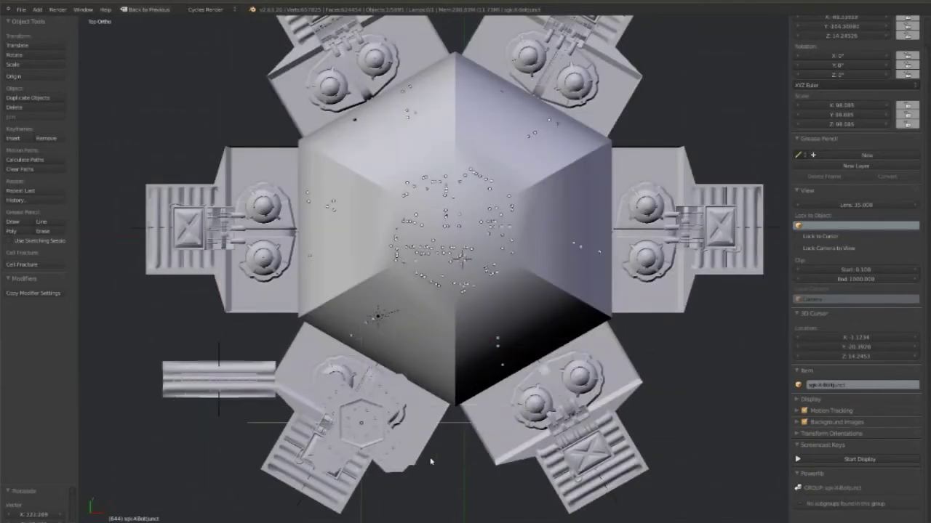
key("r")
left_click(521, 237)
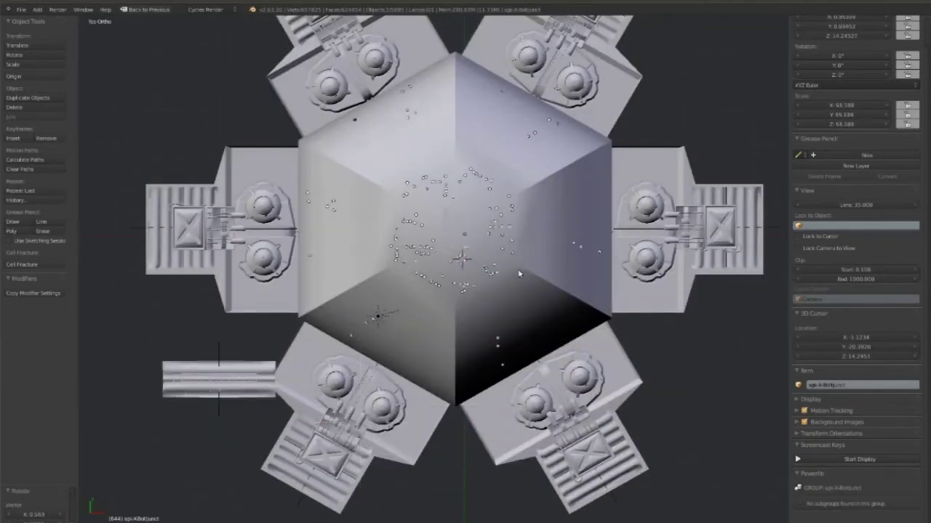
key("z")
key("KP_1")
scroll(515, 265, "up", 5)
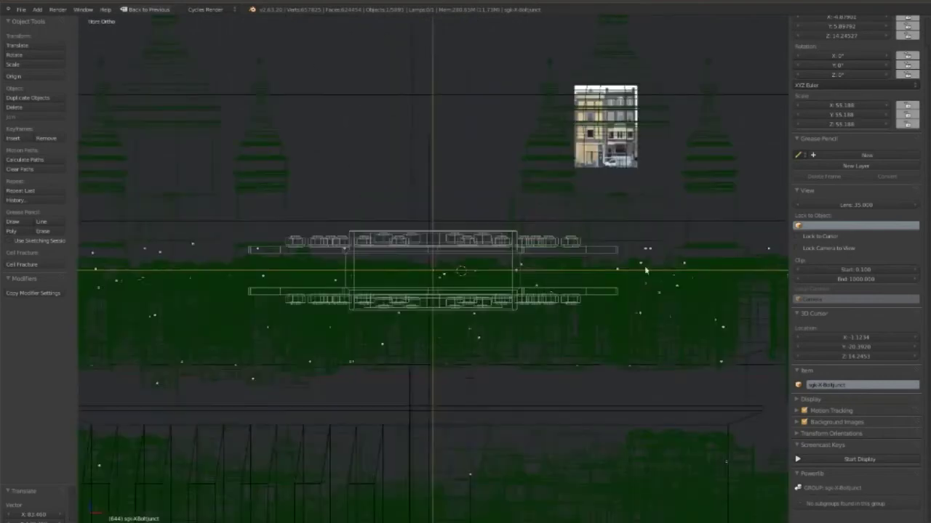
key("g")
left_click(605, 74)
middle_click_drag(605, 74, 600, 385, "shift")
- Check the raised bolt junction in orbit and Right Ortho views, then select the dome object
key("z")
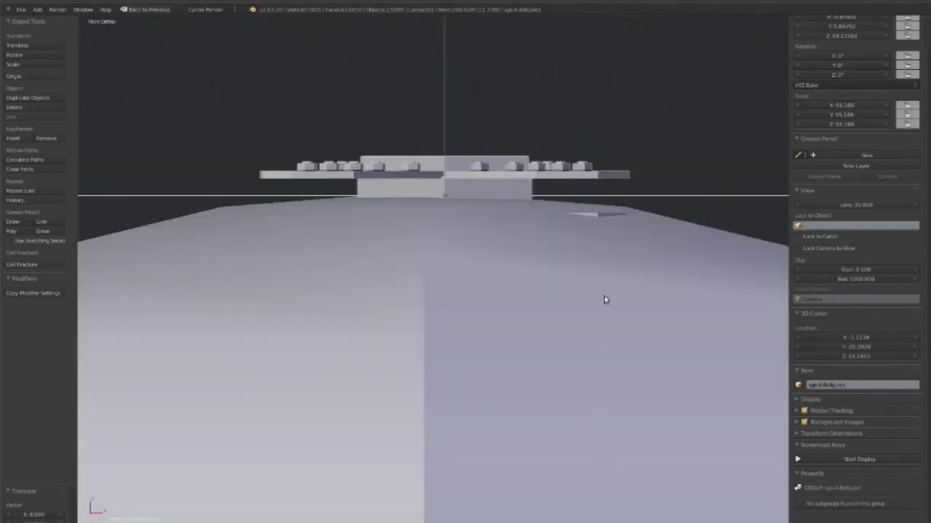
key("z")
key("z")
mouse_move(572, 332)
middle_mouse_down()
mouse_move(422, 288)
mouse_move(525, 351)
middle_mouse_up()
key("z")
key("KP_3")
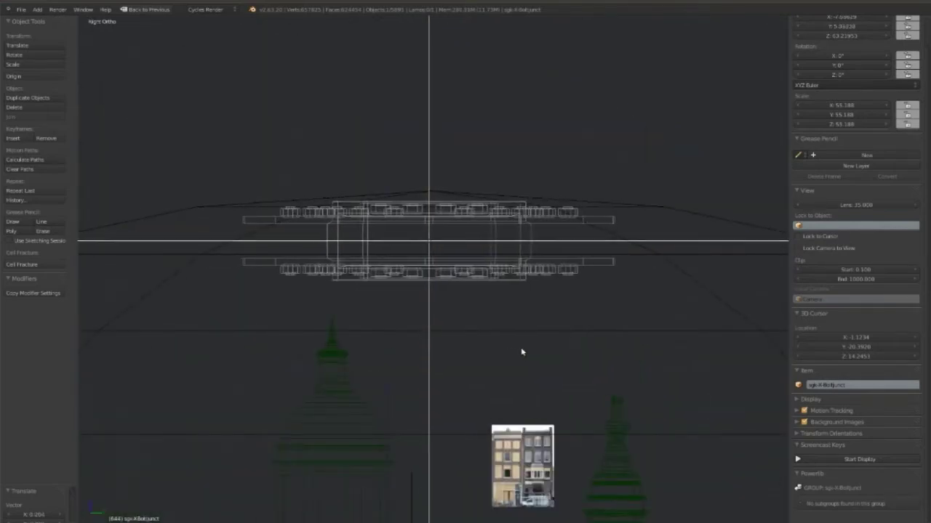
middle_click_drag(517, 352, 548, 214, "shift")
scroll(548, 215, "down", 5)
middle_click_drag(524, 245, 519, 95, "shift")
scroll(520, 96, "down", 3)
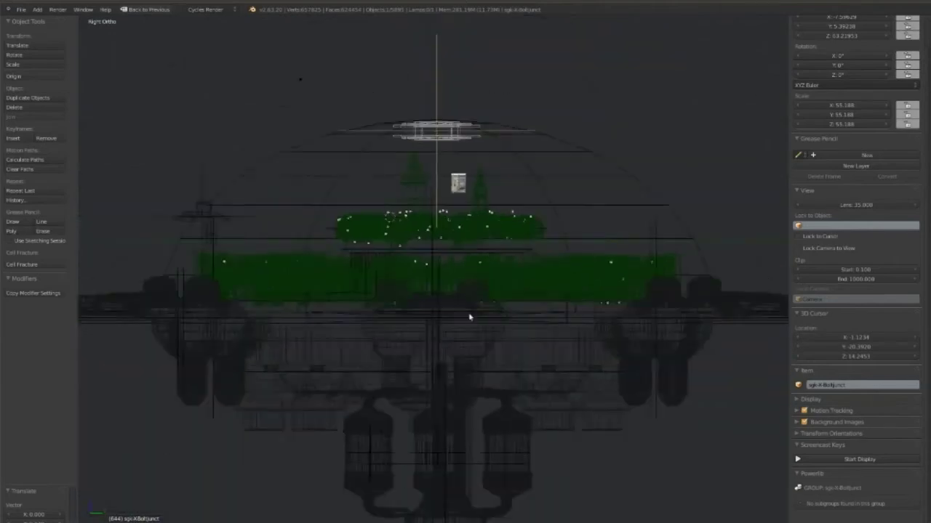
right_click(520, 365)
- Make linked copy tgx-2-revolver2.001, shift it in X and Y and scale it to about 21.17
key("alt+d")
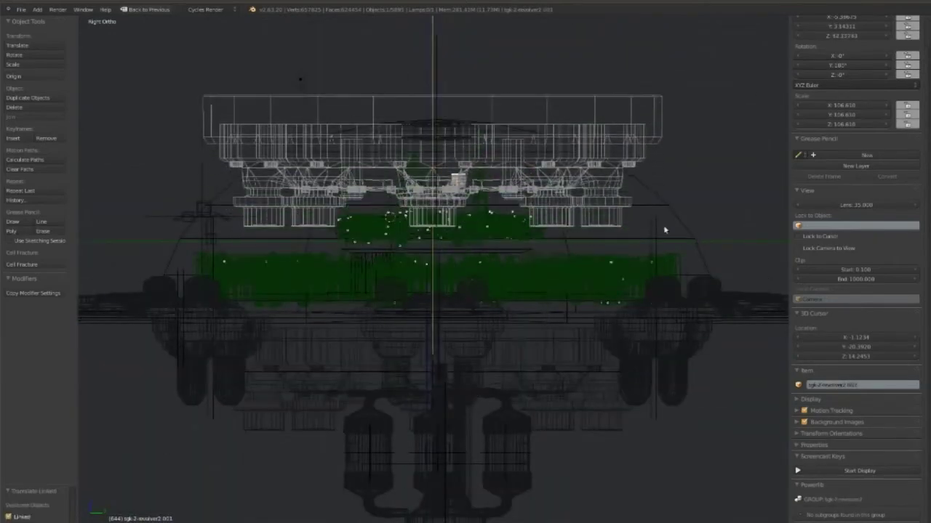
key("s")
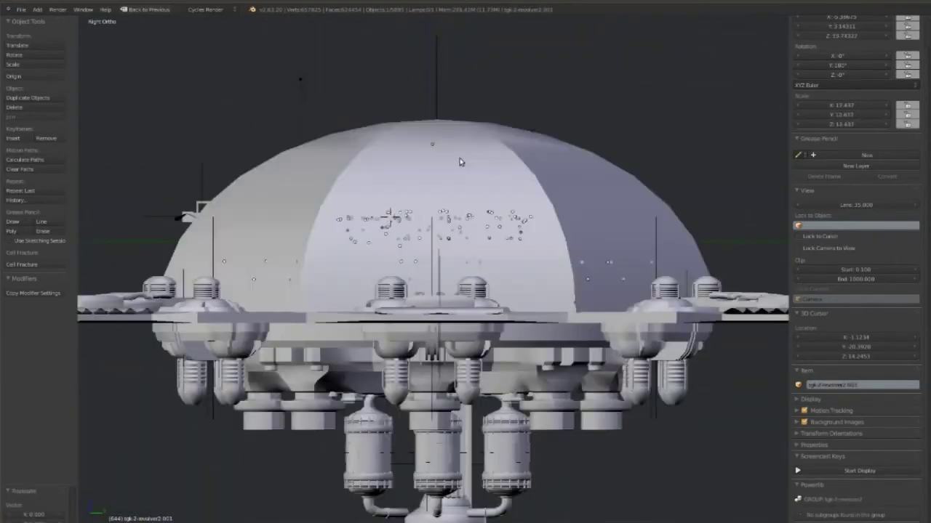
scroll(463, 167, "up", 5)
key("KP_7")
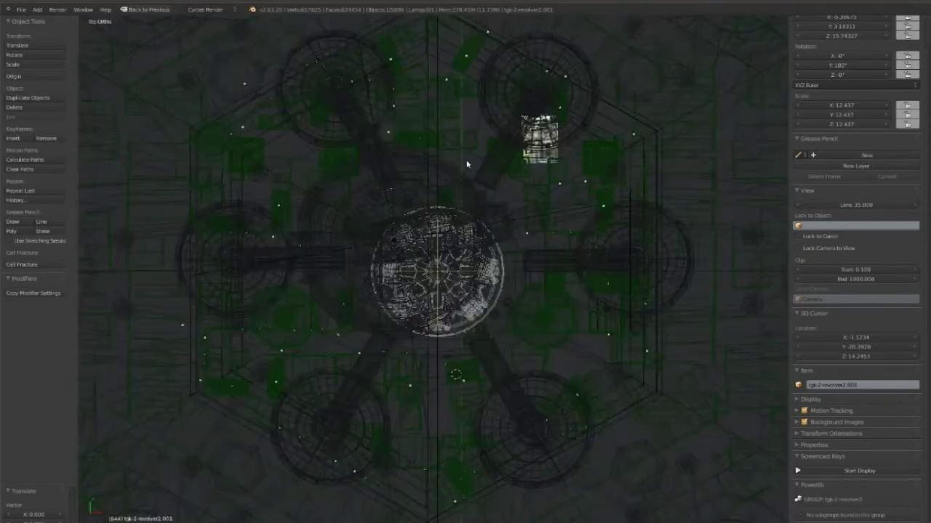
key("g")
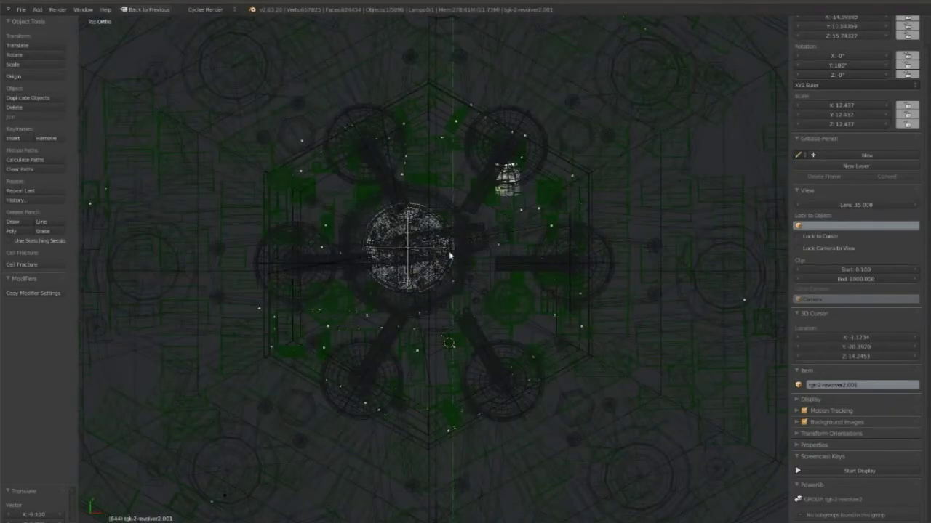
key("s")
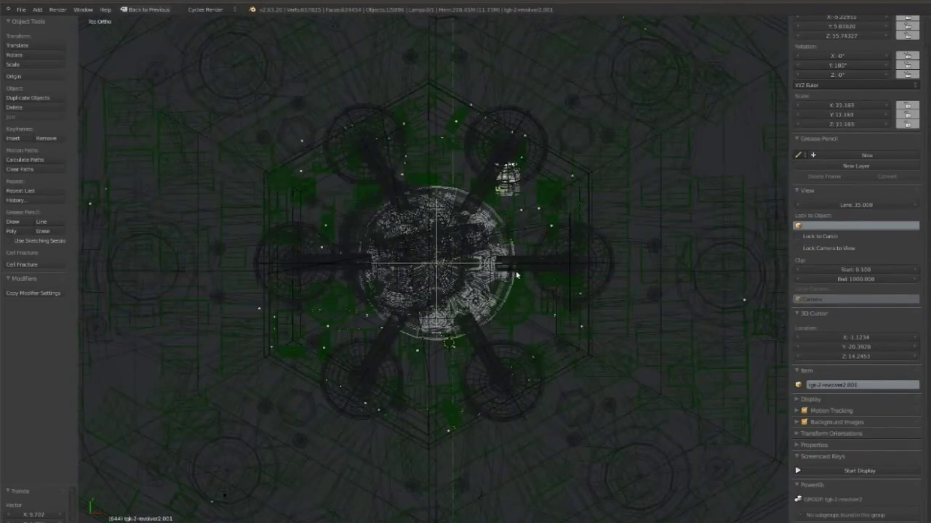
- Check from the right side, then view straight down in Top Ortho and bring up the Add menu
key("KP_3")
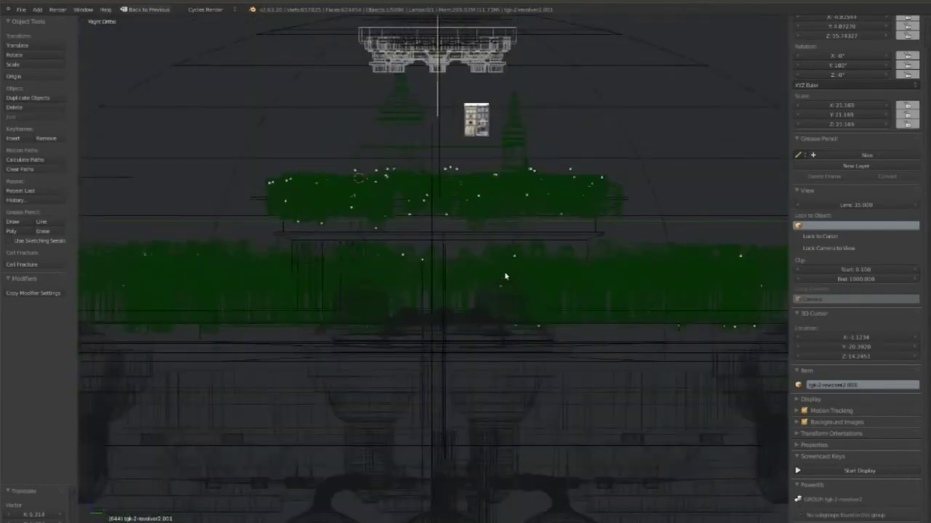
middle_click_drag(505, 276, 555, 158)
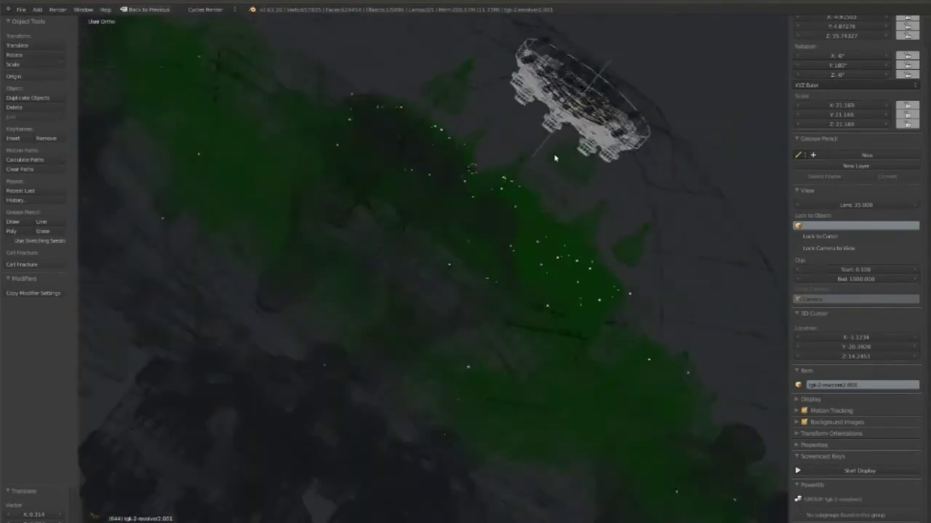
key("KP_7")
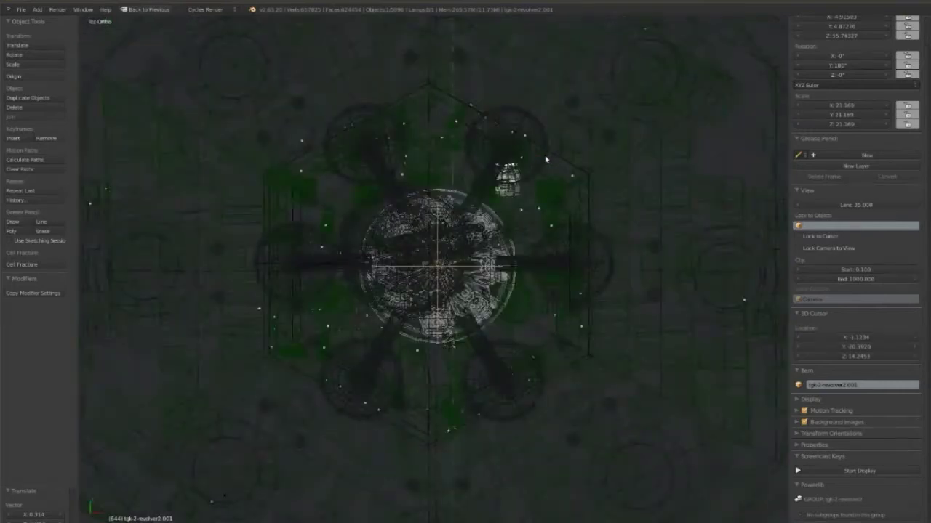
key("shift+a")
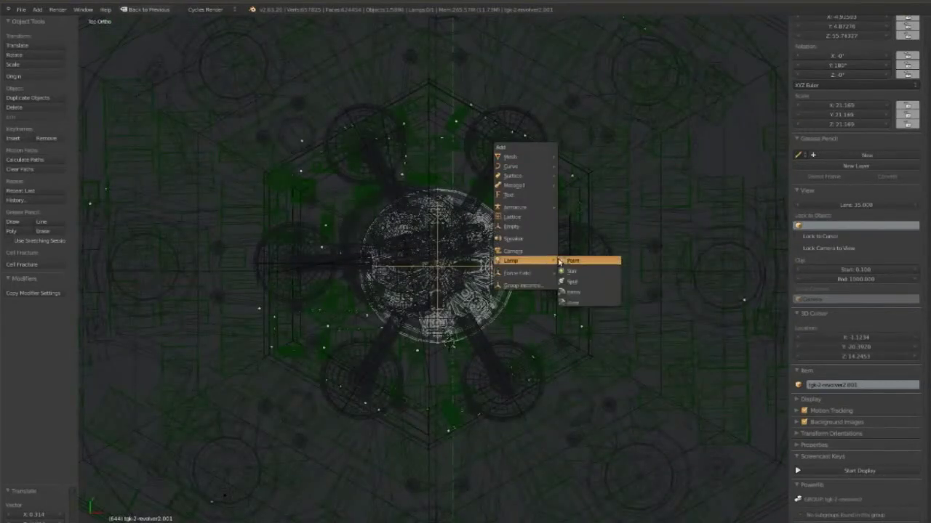
- Add Point lamp Point.001 and compare its emission settings with the sun lamp
left_click(574, 262)
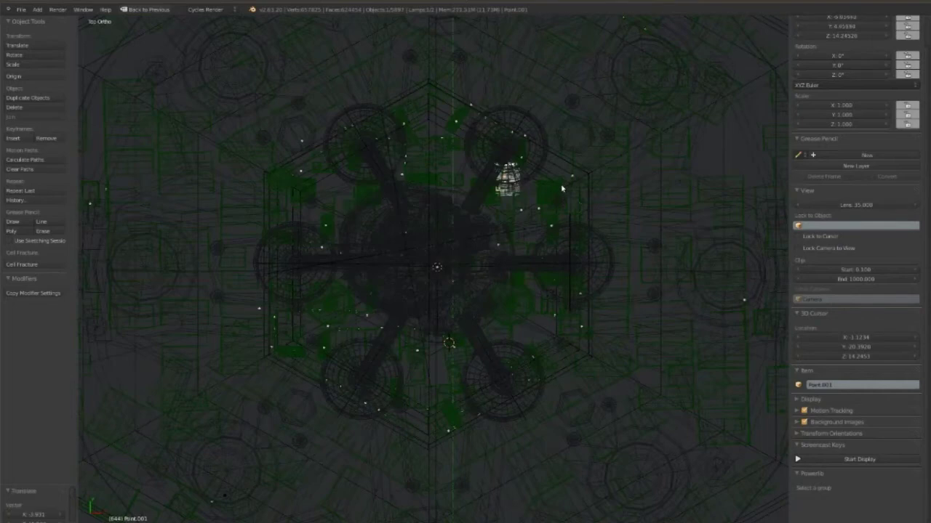
key("KP_1")
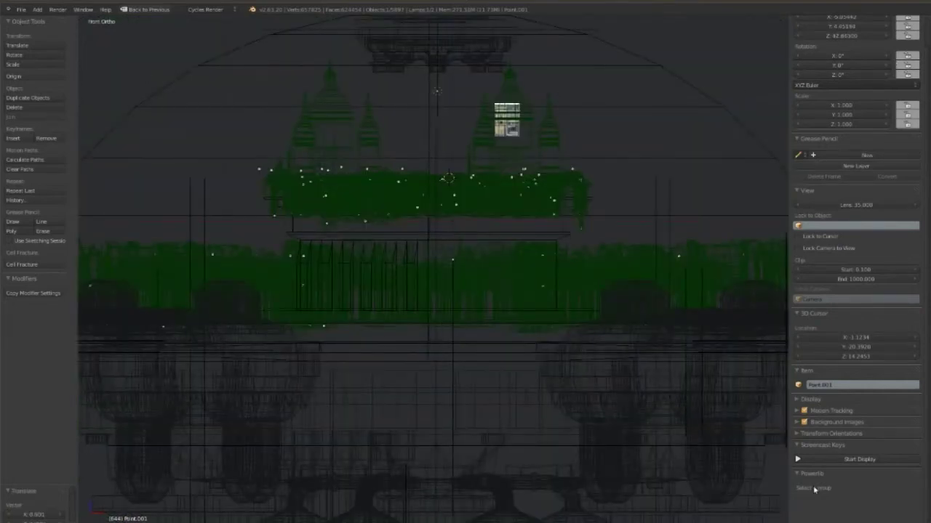
key("ctrl+Up")
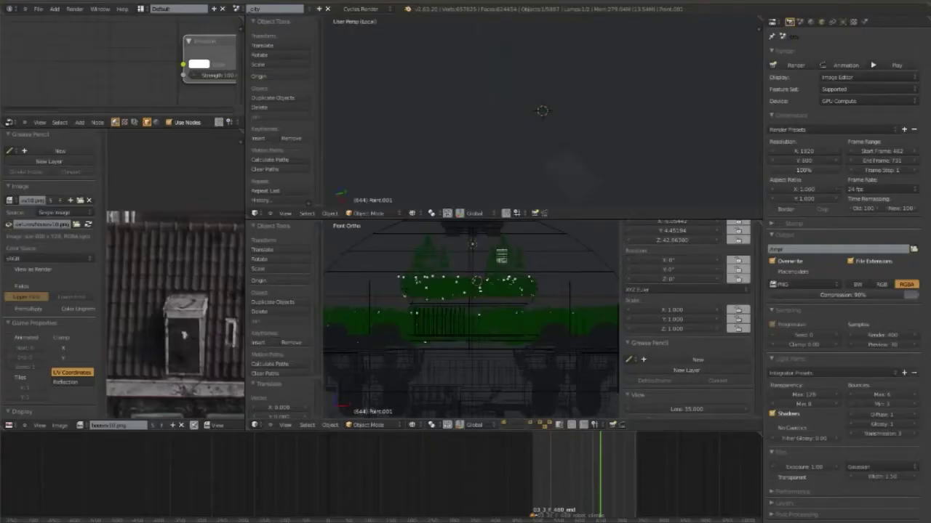
left_click(841, 22)
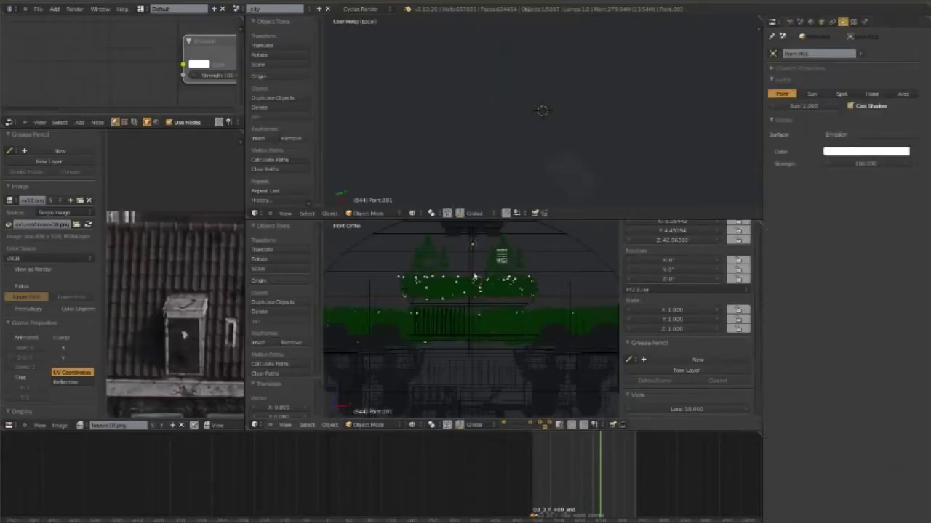
middle_click_drag(441, 305, 442, 318)
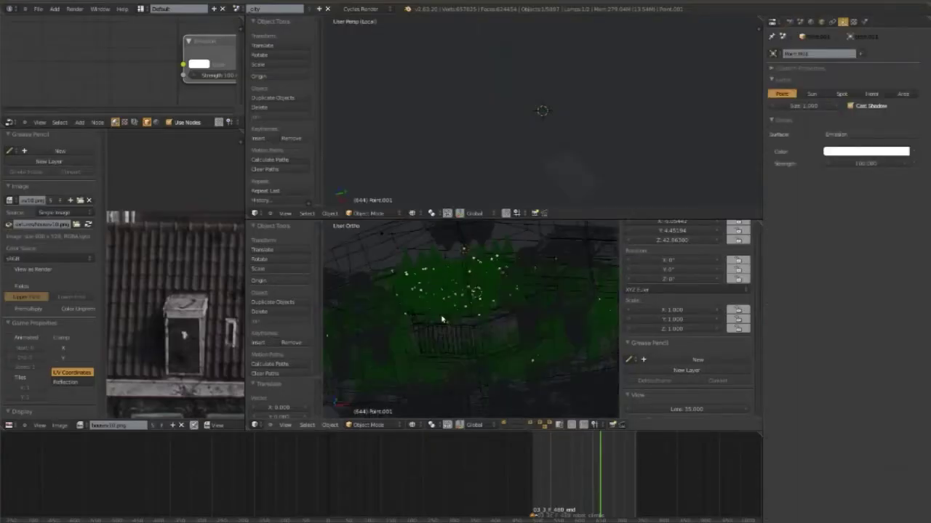
right_click(381, 234)
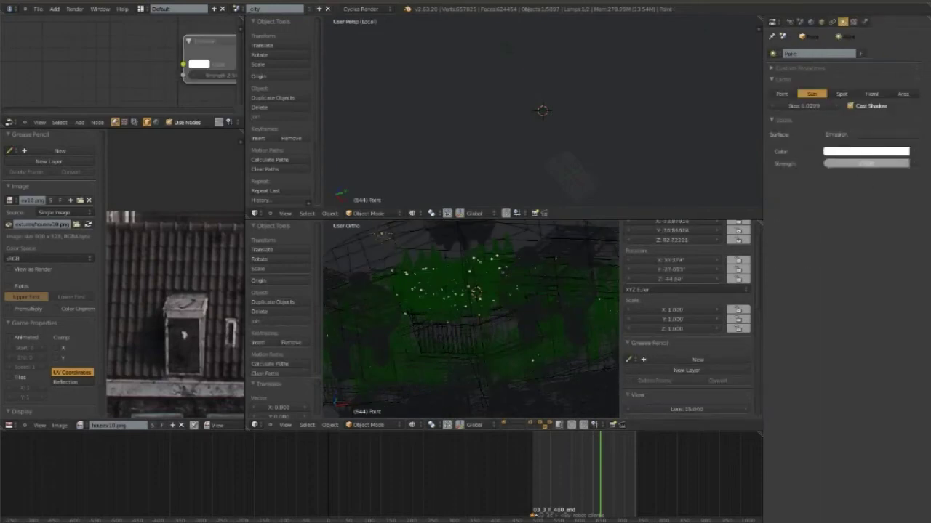
middle_click_drag(513, 266, 480, 300)
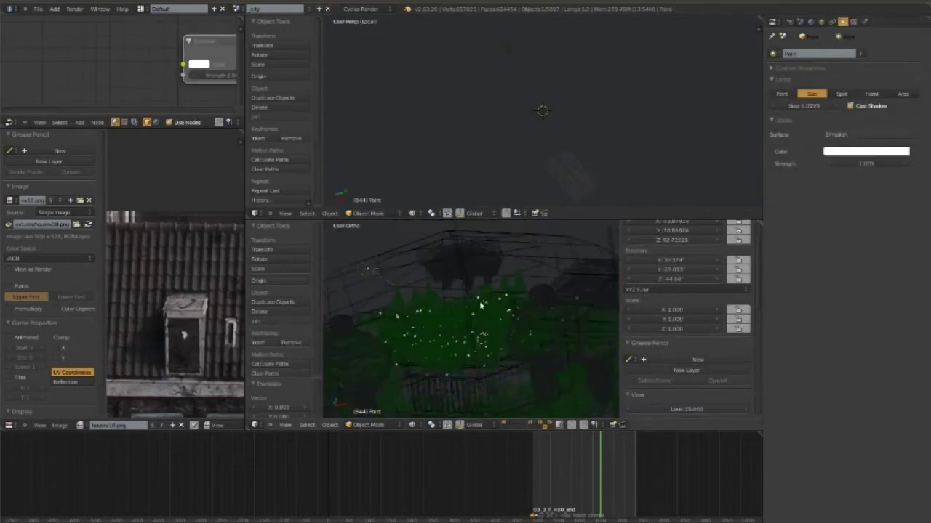
right_click(476, 269)
right_click(475, 265)
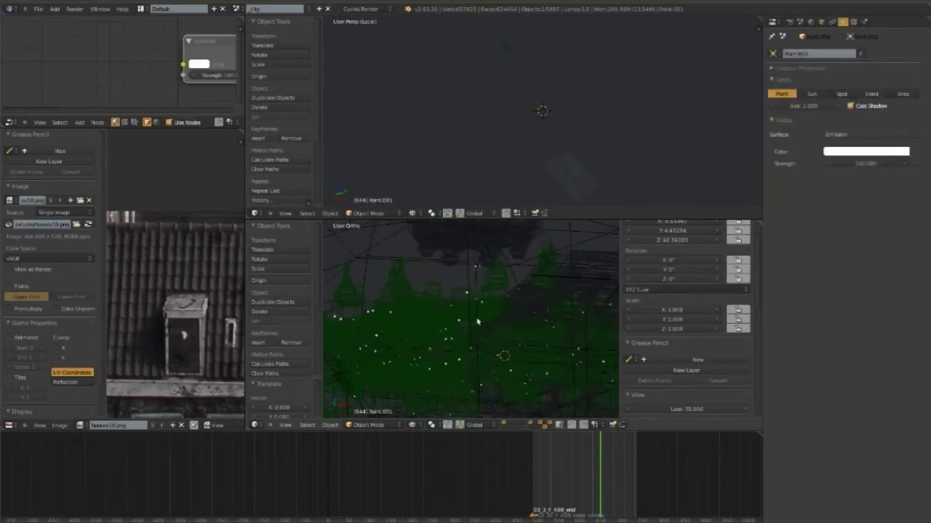
- Maximize the 3D view and switch the viewport shading to Rendered
key("ctrl+Up")
scroll(436, 298, "down", 5)
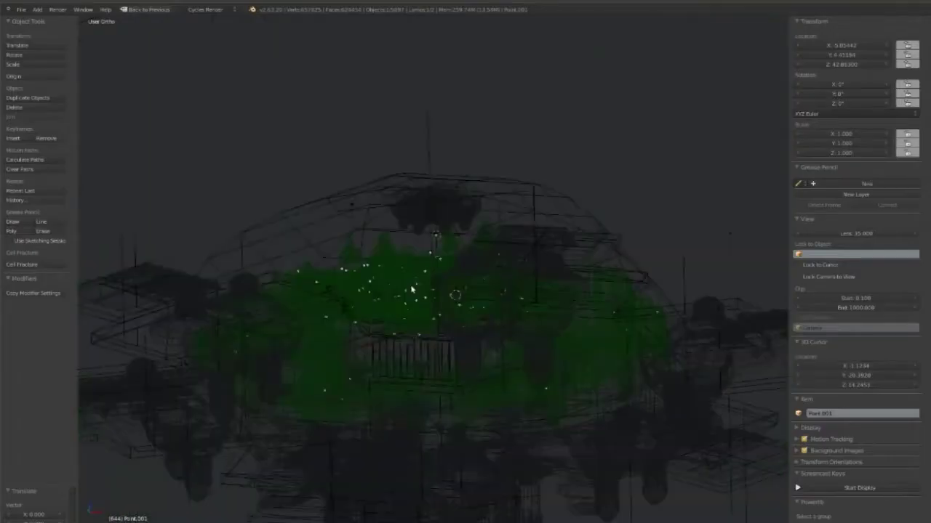
scroll(410, 291, "down", 2)
key("z")
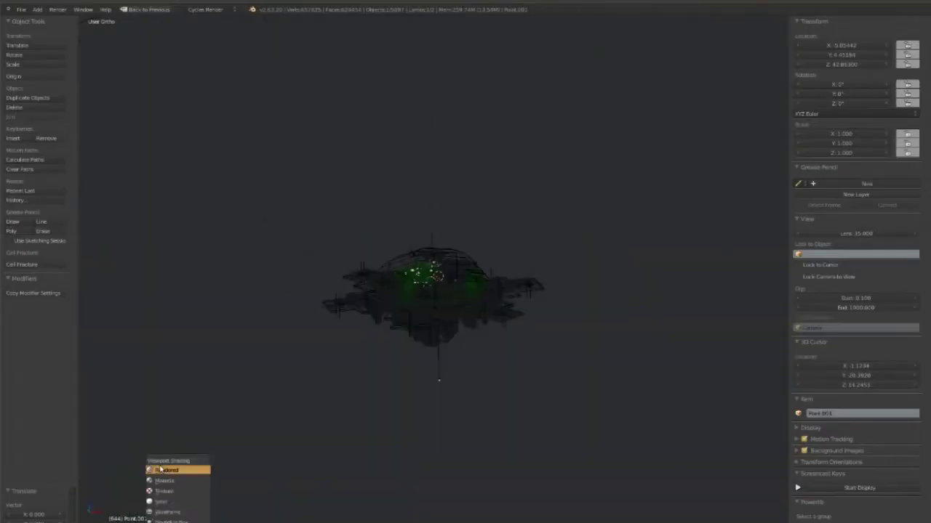
left_click(163, 470)
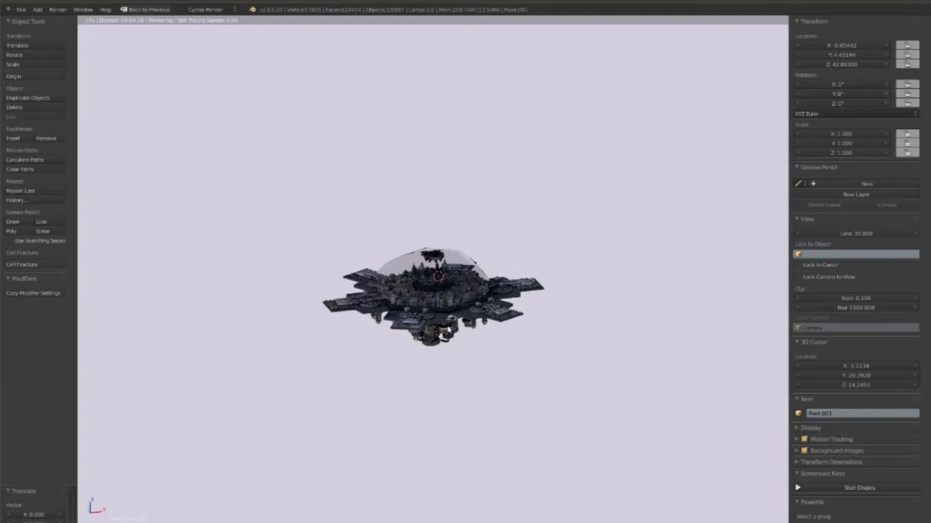
- Orbit and zoom to a low side view of the rendered city, then restore the multi-editor layout
middle_click_drag(451, 328, 485, 305)
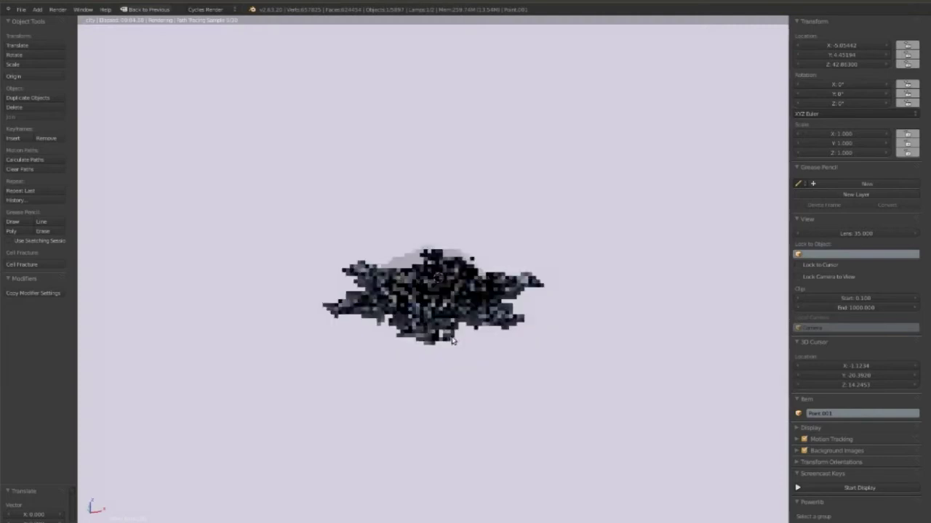
scroll(485, 305, "up", 5)
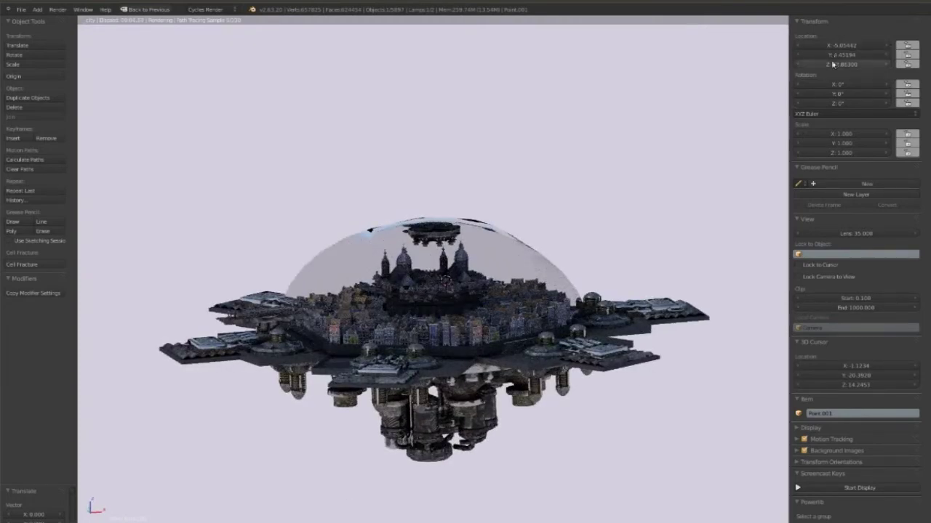
key("ctrl+Up")
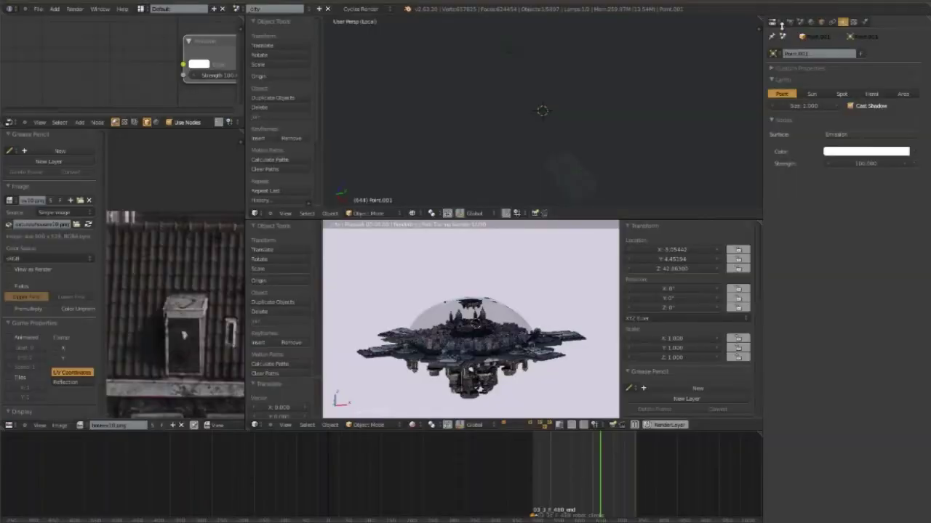
- Turn on Film > Transparent in the Render settings
left_click(791, 23)
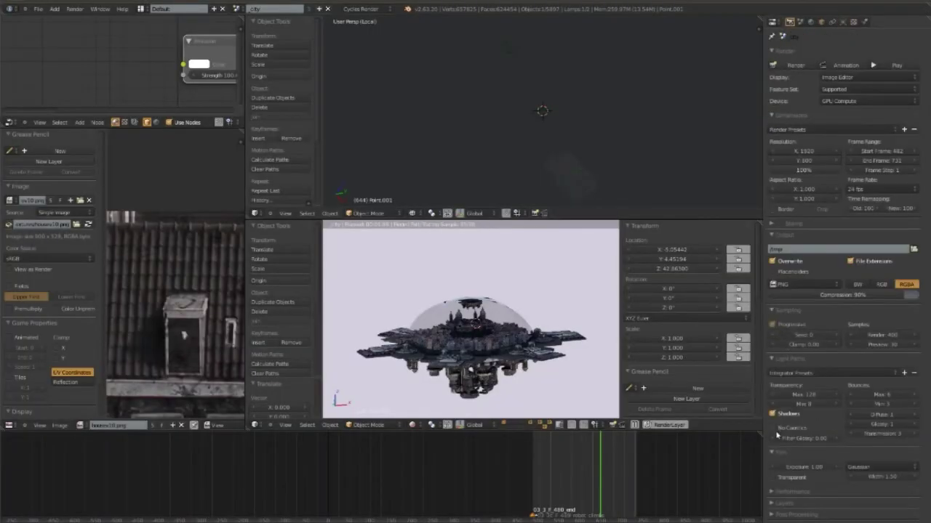
left_click(774, 477)
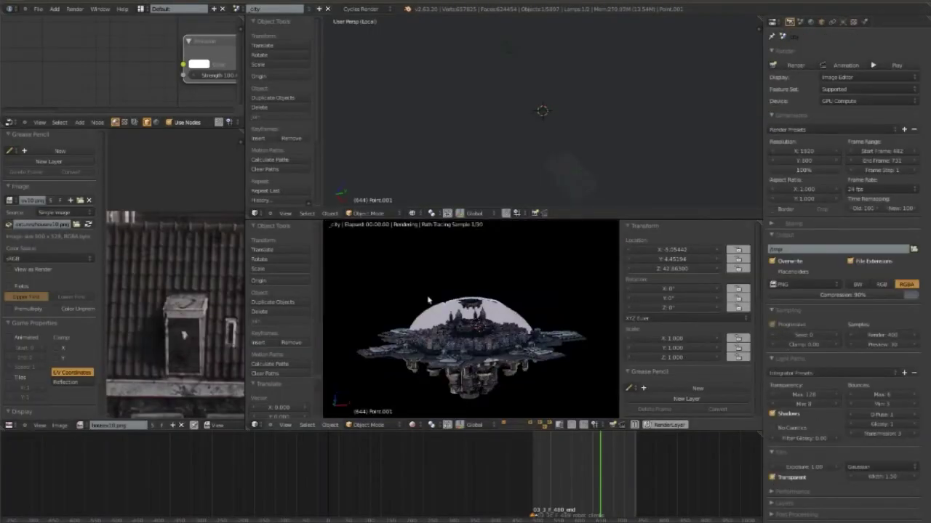
scroll(480, 313, "up", 5)
scroll(479, 311, "up", 2)
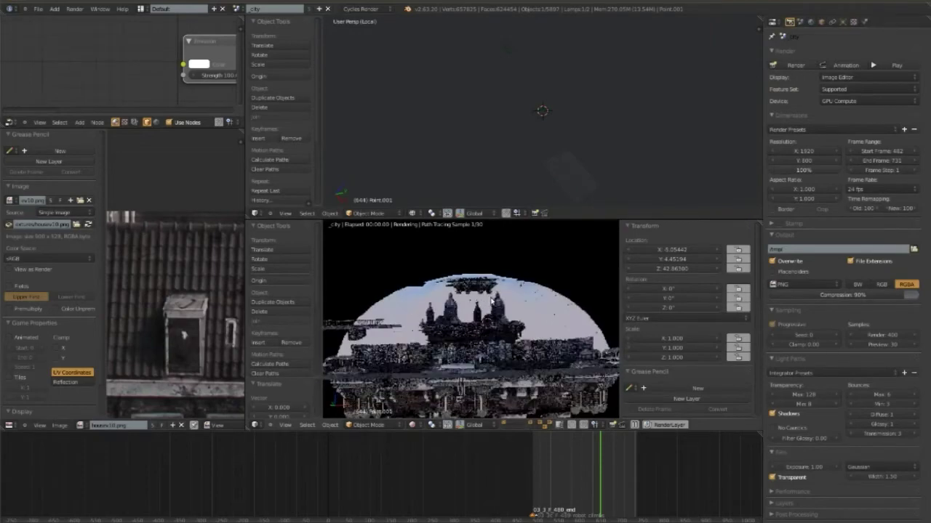
scroll(486, 309, "up", 1)
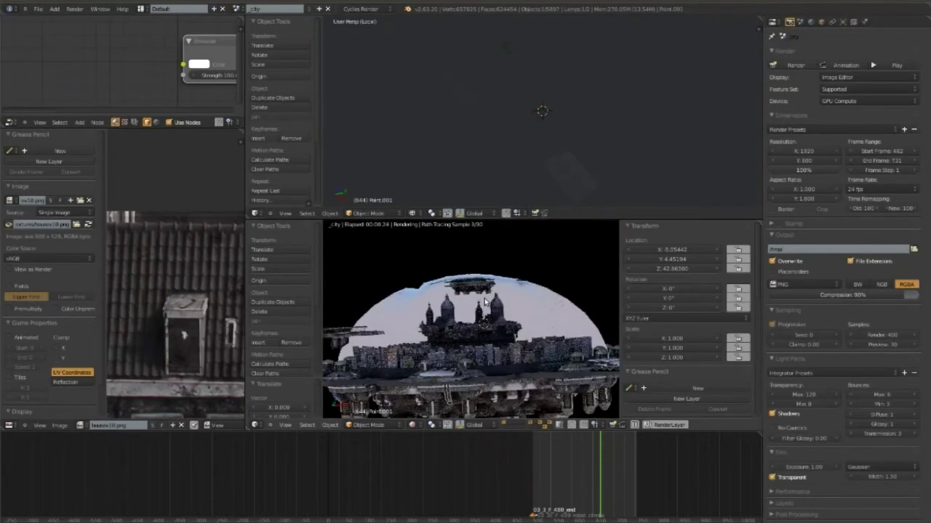
middle_click_drag(614, 313, 520, 283)
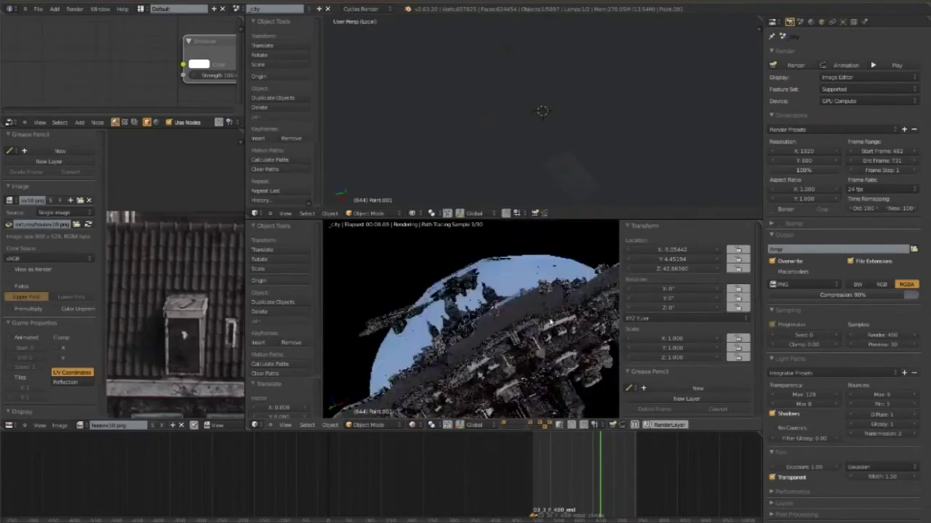
middle_click_drag(520, 283, 604, 320)
- Raise Point.001's emission strength to 50000 and view the lit city
left_click(842, 22)
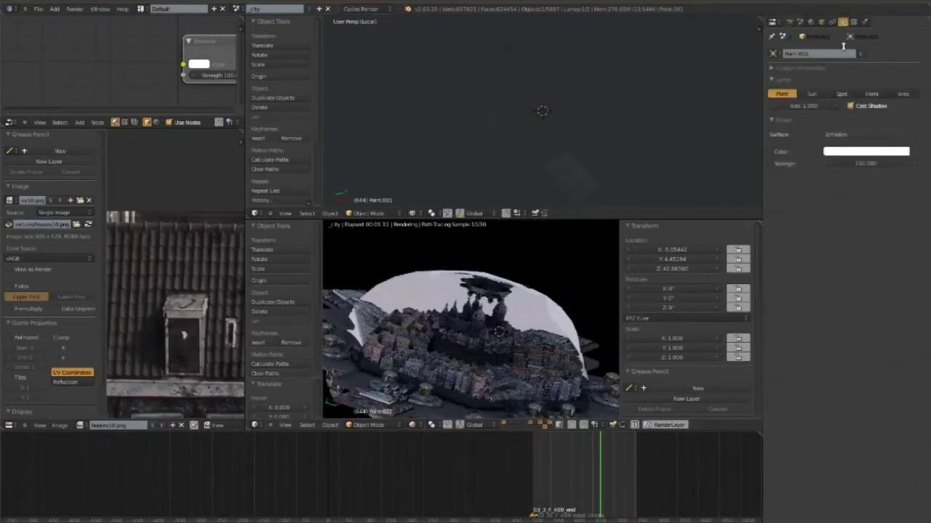
left_click_drag(852, 164, 872, 164)
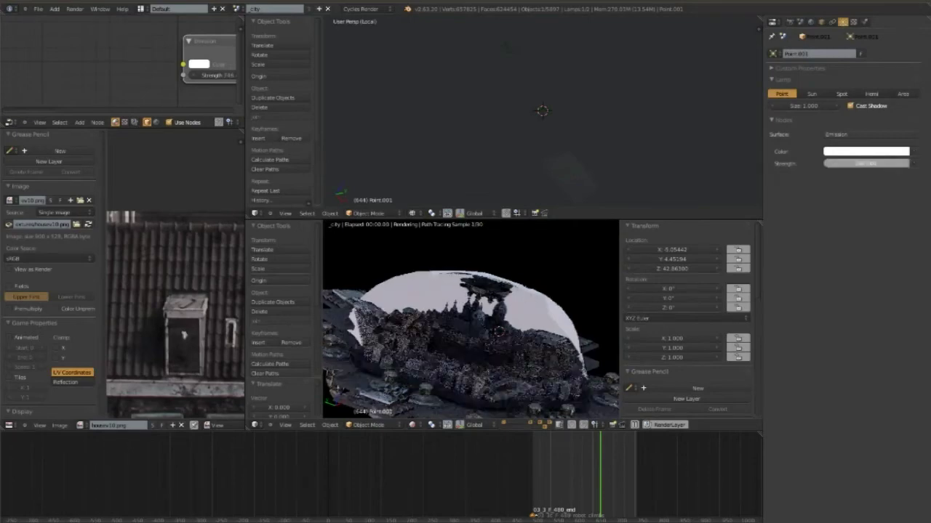
left_click_drag(872, 164, 895, 164)
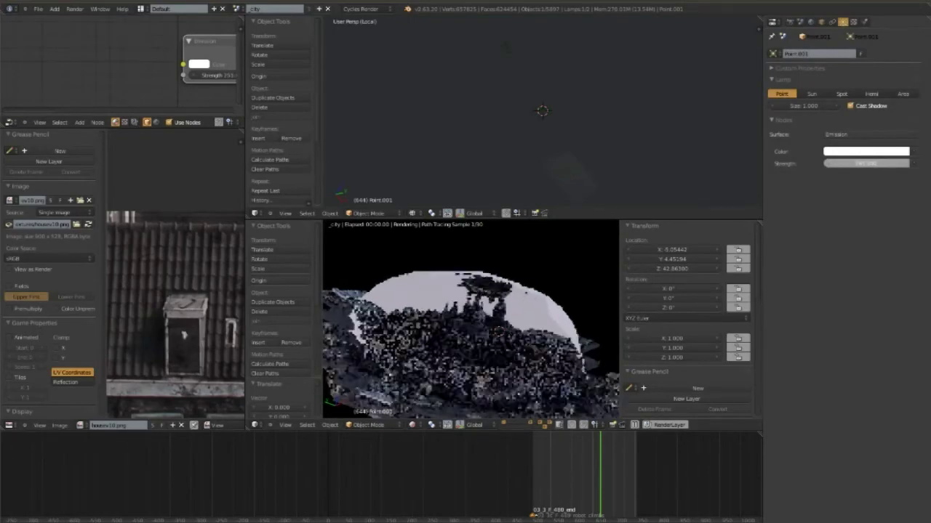
left_click_drag(873, 165, 849, 179)
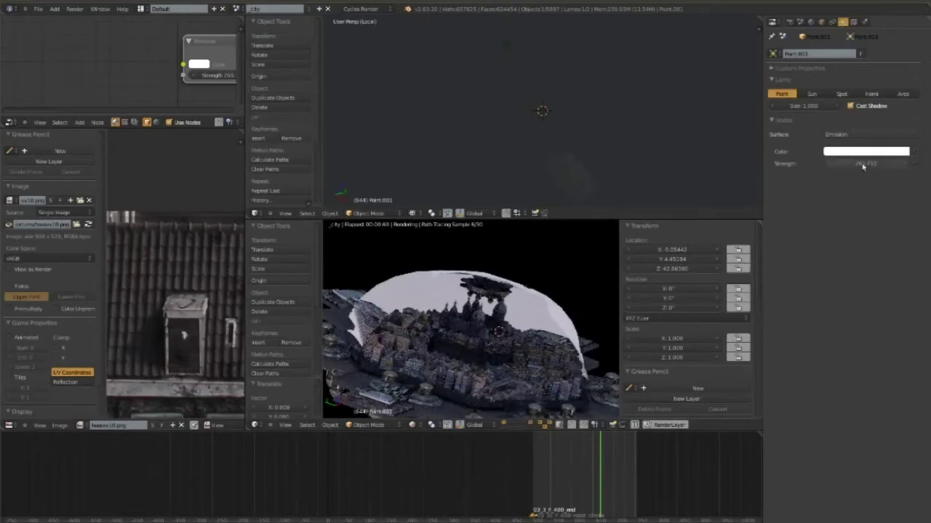
type("5000")
key("Return")
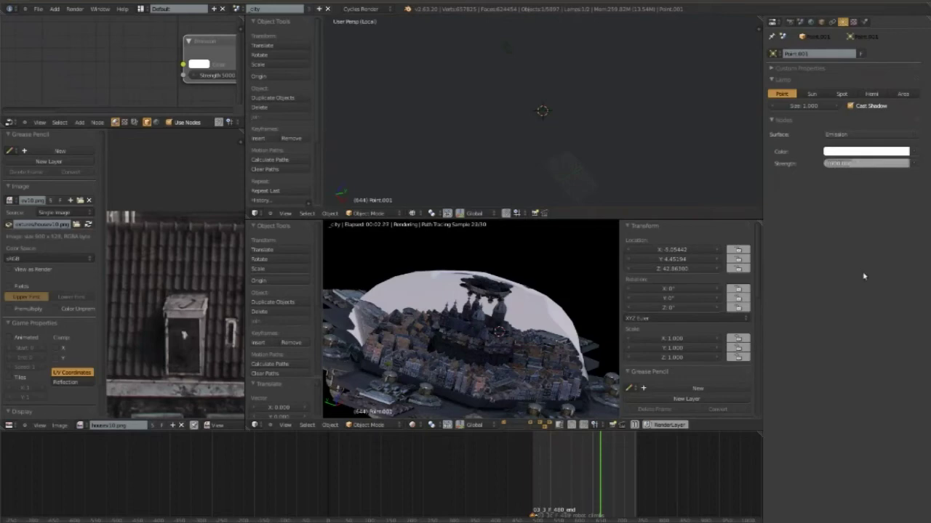
type("0.")
key("Return")
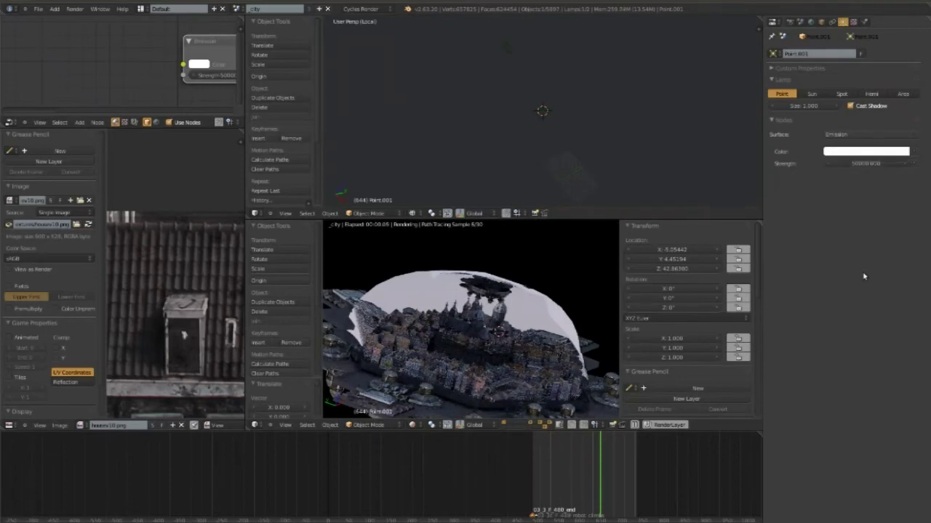
mouse_move(546, 270)
middle_mouse_down()
mouse_move(488, 289)
mouse_move(506, 290)
middle_mouse_up()
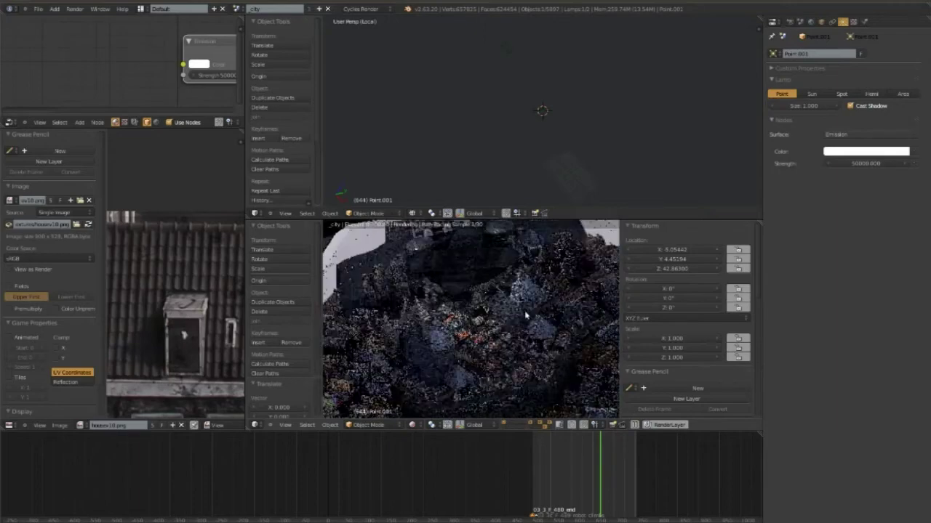
mouse_move(511, 328)
middle_mouse_down()
mouse_move(534, 321)
mouse_move(524, 312)
mouse_move(543, 331)
mouse_move(469, 336)
middle_mouse_up()
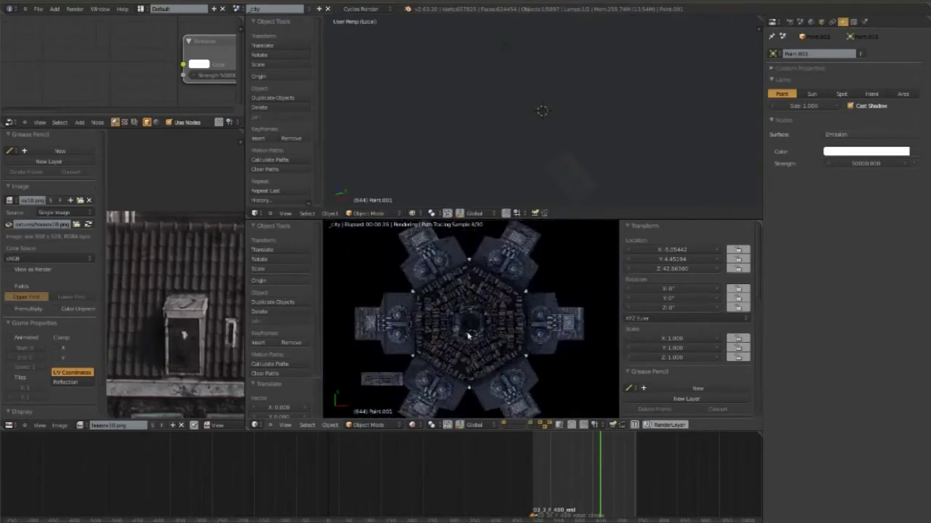
- Rotate the truss girder about 38 degrees around the city, then resize and reposition it
key("KP_7")
key("z")
scroll(374, 301, "up", 2)
right_click(374, 302)
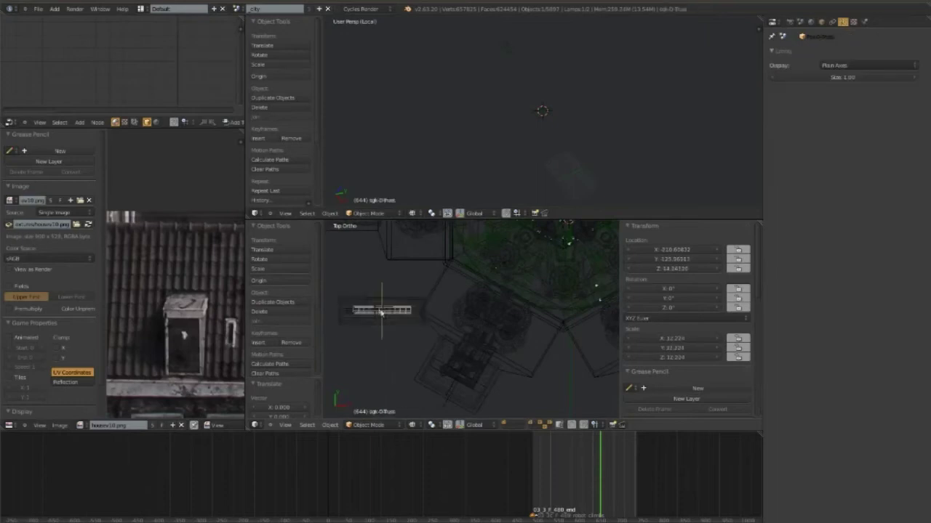
key("r")
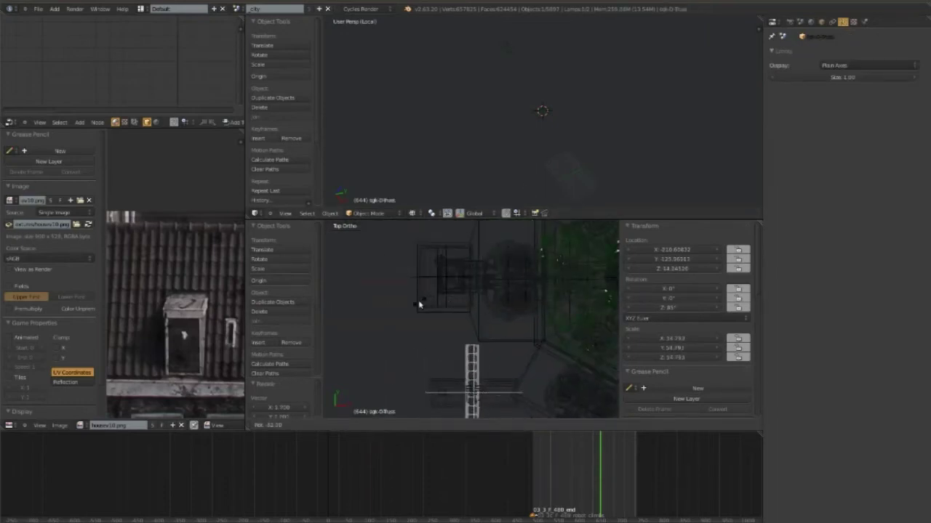
left_click(418, 304)
key("s")
left_click(519, 356)
key("g")
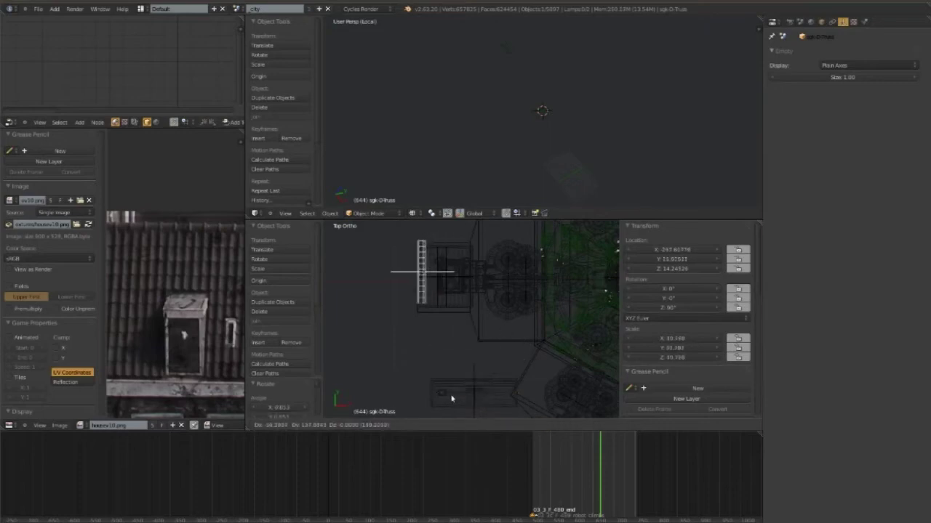
left_click(449, 403)
- Raise the truss along Z in front view and enlarge it slightly
key("KP_1")
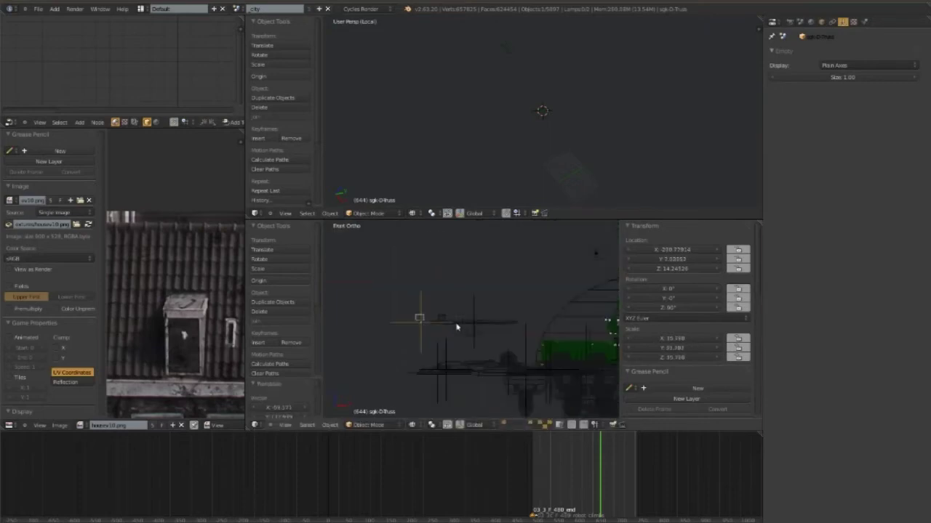
key("g")
key("z")
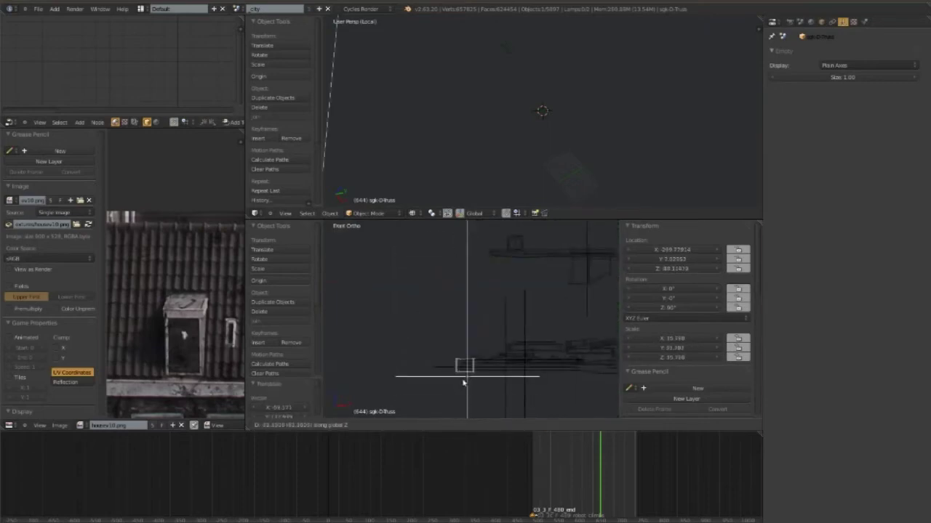
left_click(464, 386)
key("s")
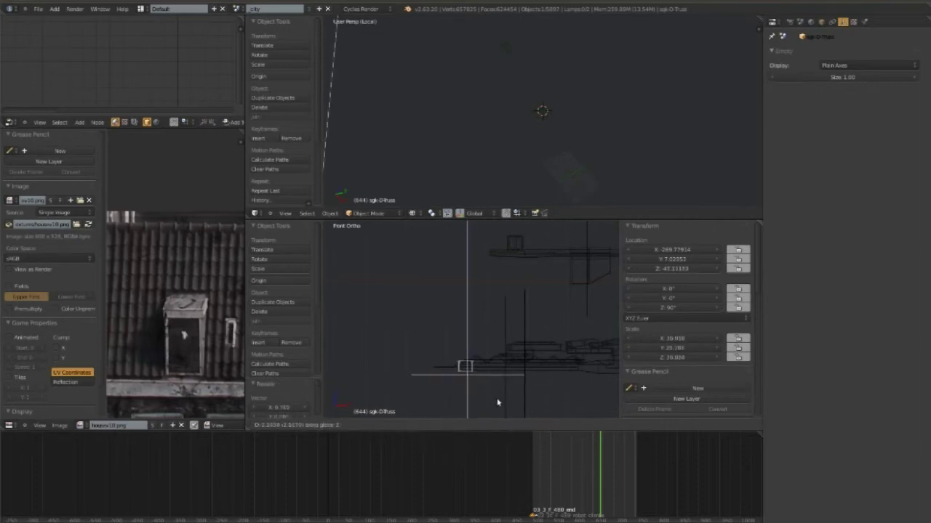
left_click(499, 400)
- Stretch the truss along Y and shift it along X, then return to the top wireframe view
key("z")
mouse_move(499, 401)
middle_mouse_down()
mouse_move(469, 371)
mouse_move(538, 385)
middle_mouse_up()
key("s")
key("y")
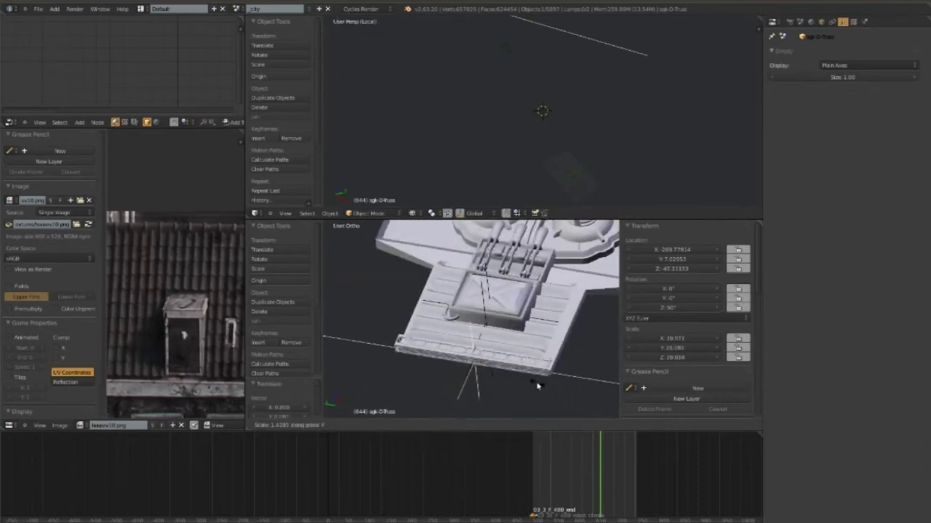
left_click(540, 386)
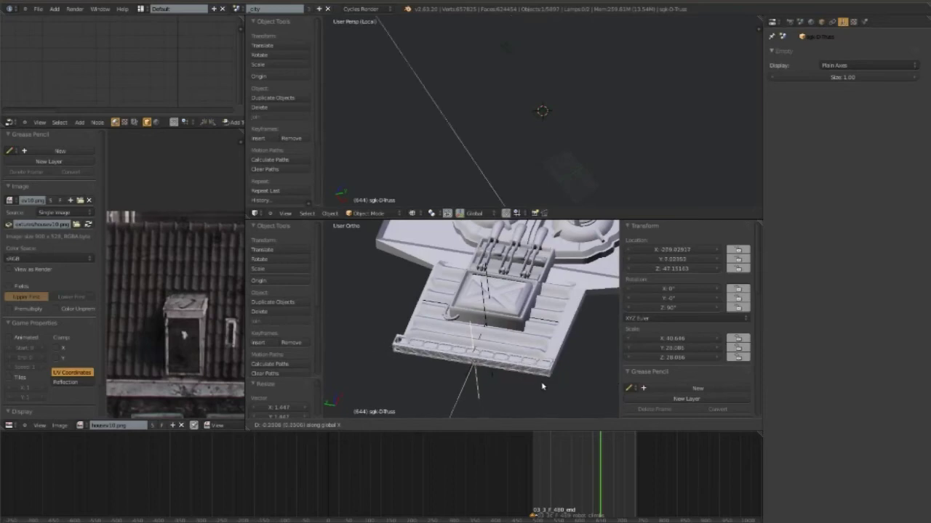
left_click(479, 356)
key("KP_7")
key("z")
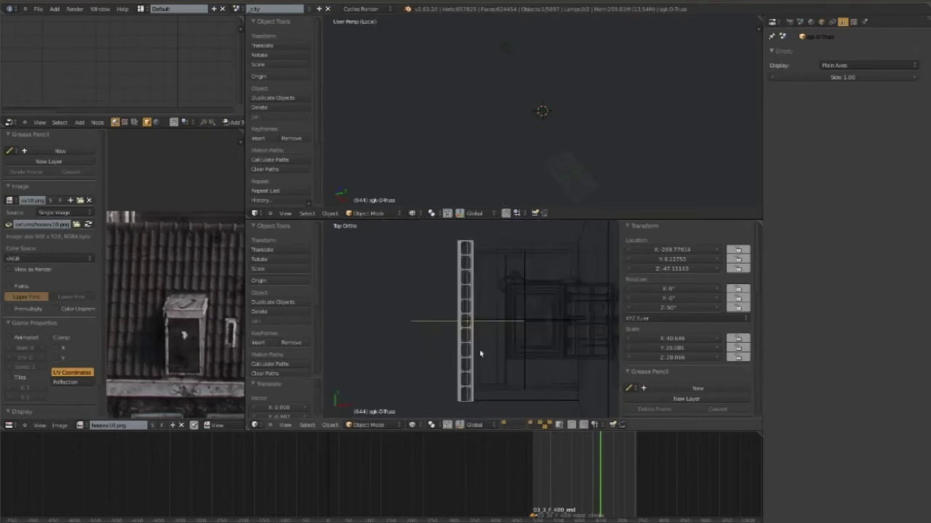
key("Home")
- Duplicate the truss along X onto the opposite side of the platform
key("shift+d")
key("x")
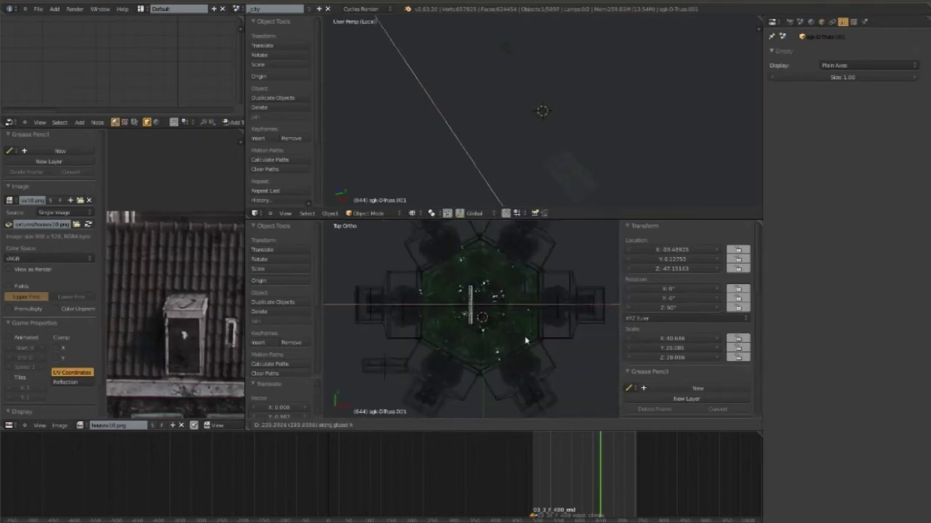
left_click(355, 337)
key("KP_Decimal")
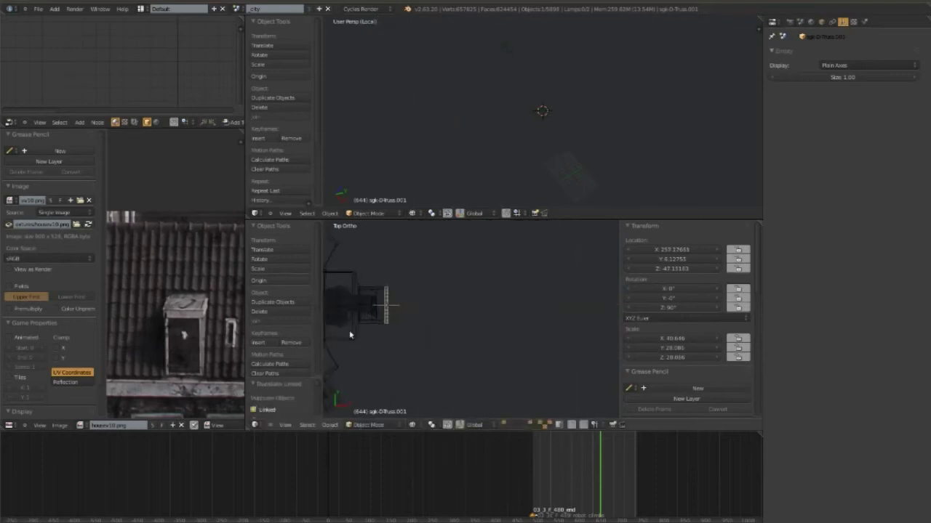
key("g")
key("x")
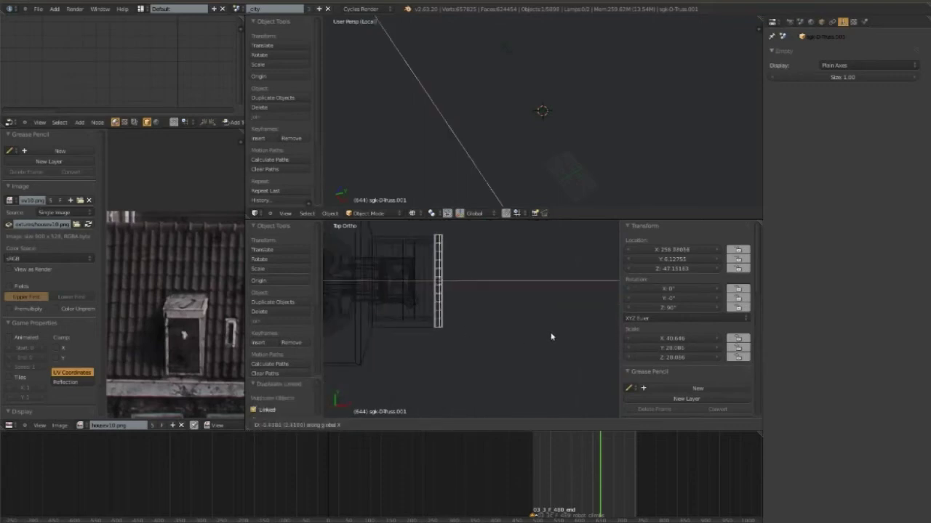
left_click(551, 337)
scroll(524, 333, "down", 3)
- Add a linked truss copy rotated 90 degrees, enlarged and placed at the platform edge
key("alt+d")
key("r")
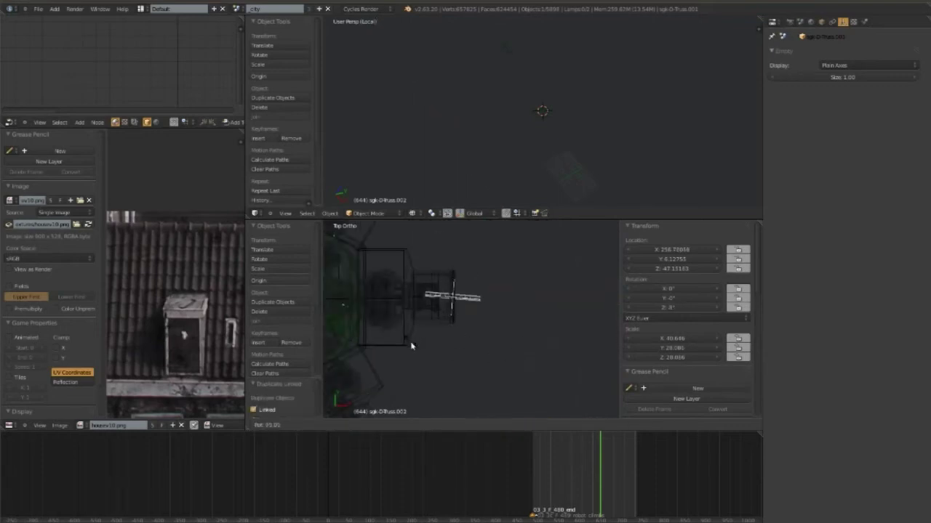
left_click(513, 345)
key("s")
left_click(561, 401)
key("g")
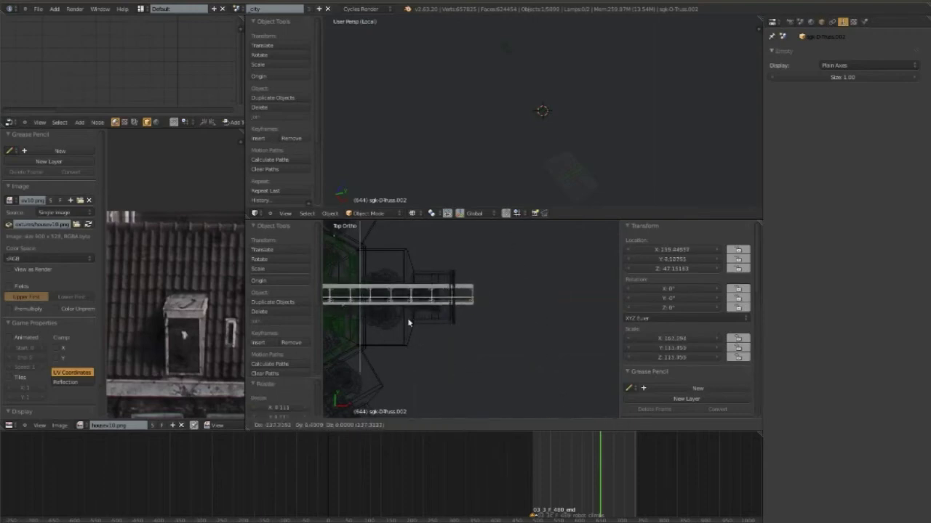
left_click(408, 323)
middle_click_drag(408, 323, 451, 245)
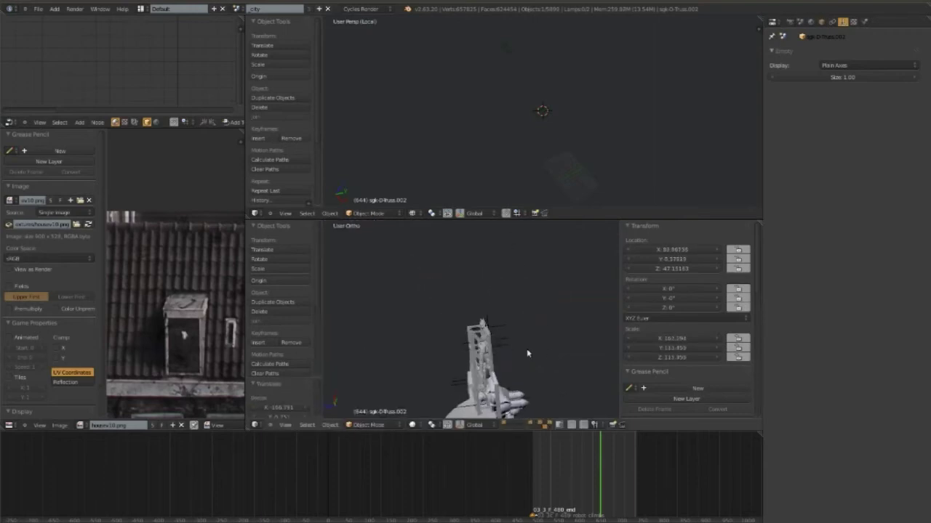
middle_click_drag(528, 353, 544, 353)
scroll(328, 317, "up", 3)
- Stretch the truss girder along Y to lengthen it, then lower it along Z
key("ctrl+Up")
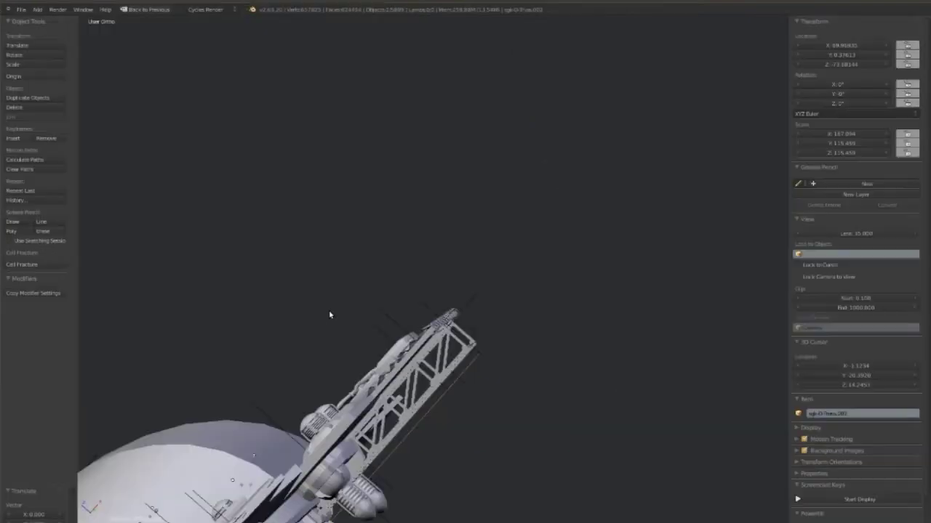
middle_click_drag(579, 318, 474, 414)
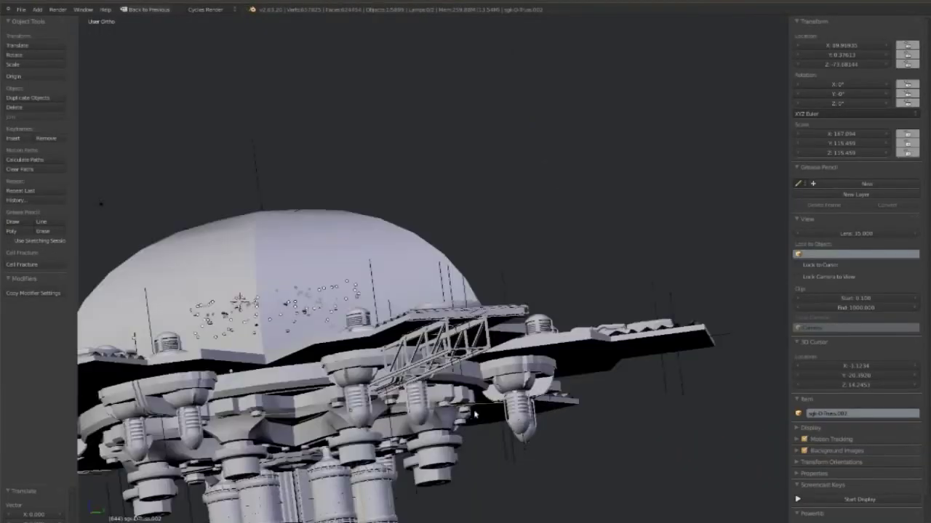
key("s")
key("y")
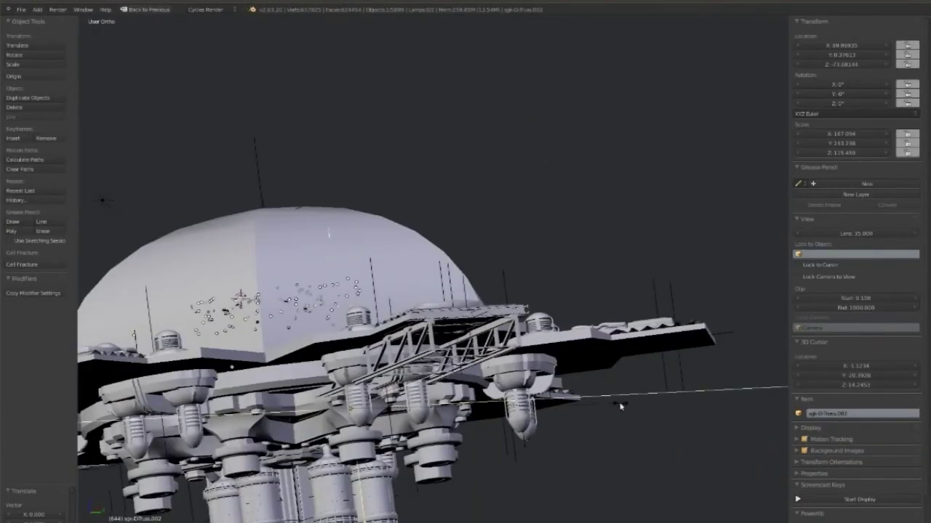
left_click(620, 406)
key("g")
key("z")
- In top wireframe view, place a linked truss copy on the left side of the platform
key("KP_7")
key("z")
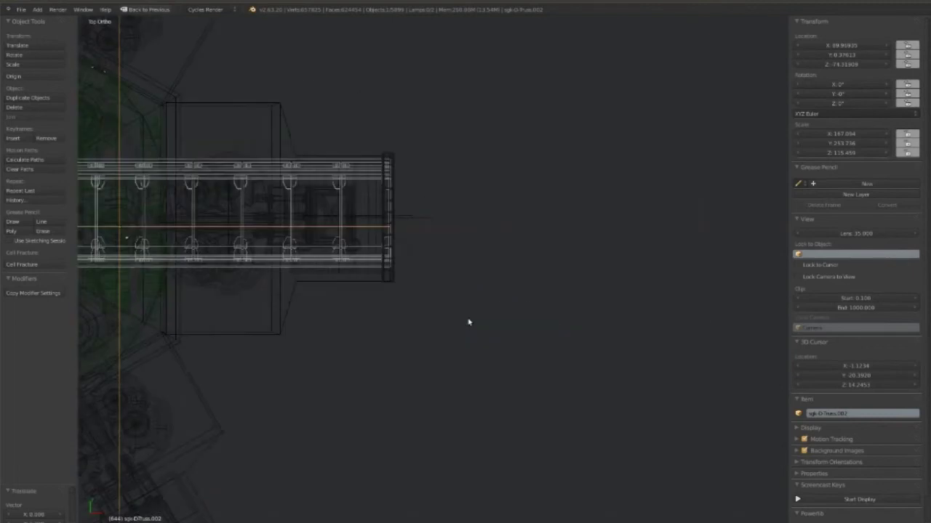
scroll(467, 322, "down", 3)
scroll(581, 306, "down", 2)
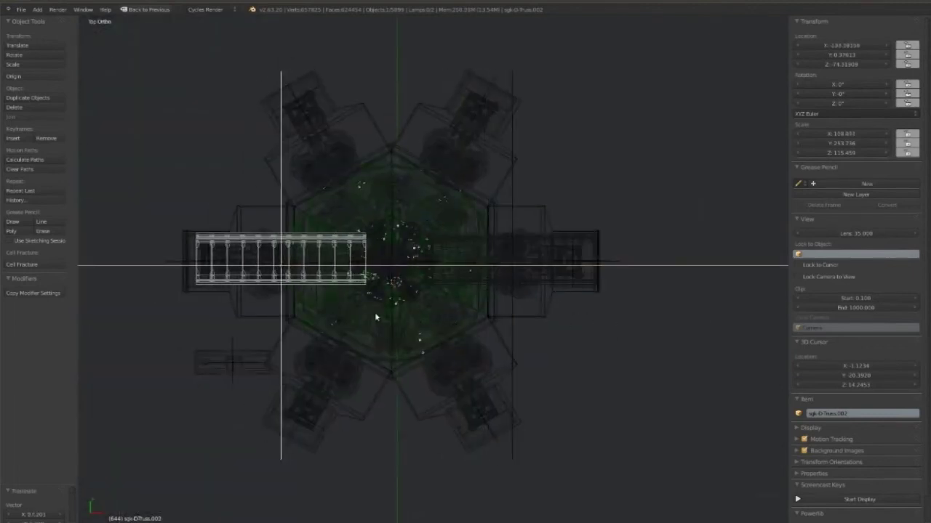
left_click(196, 304)
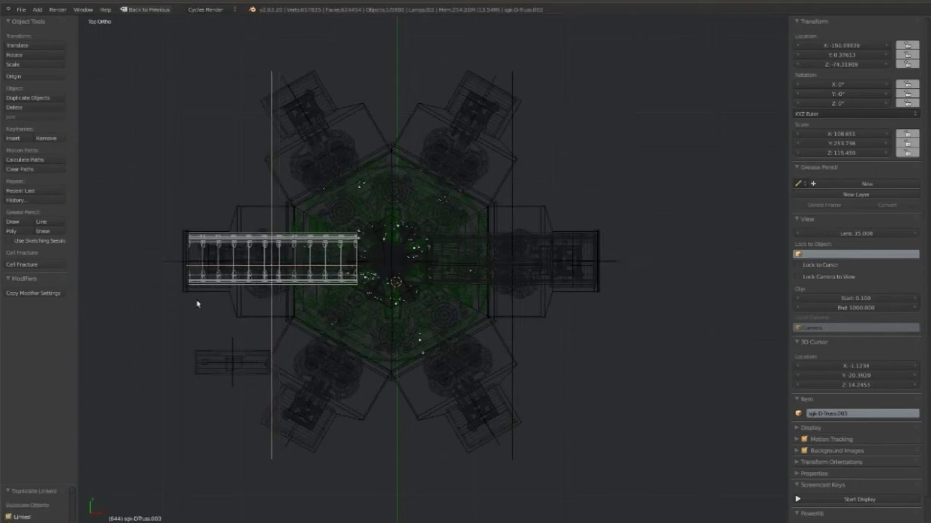
- Rotate the truss pair about -37°, then add a linked copy rotated about -106°
right_click(596, 283)
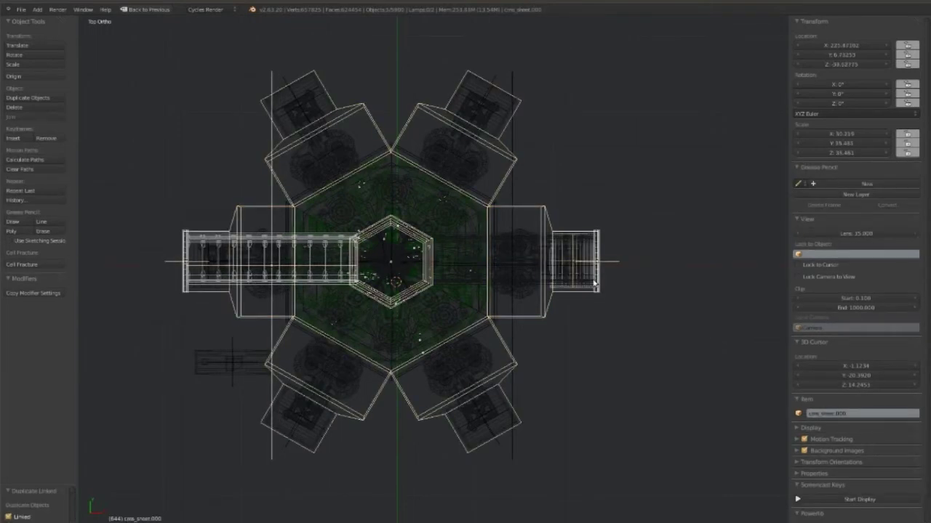
right_click(554, 314)
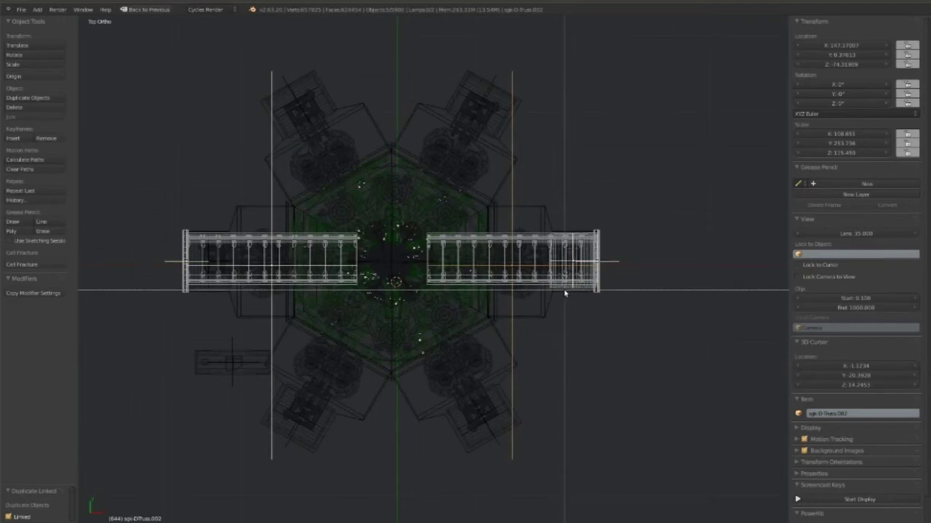
key("g")
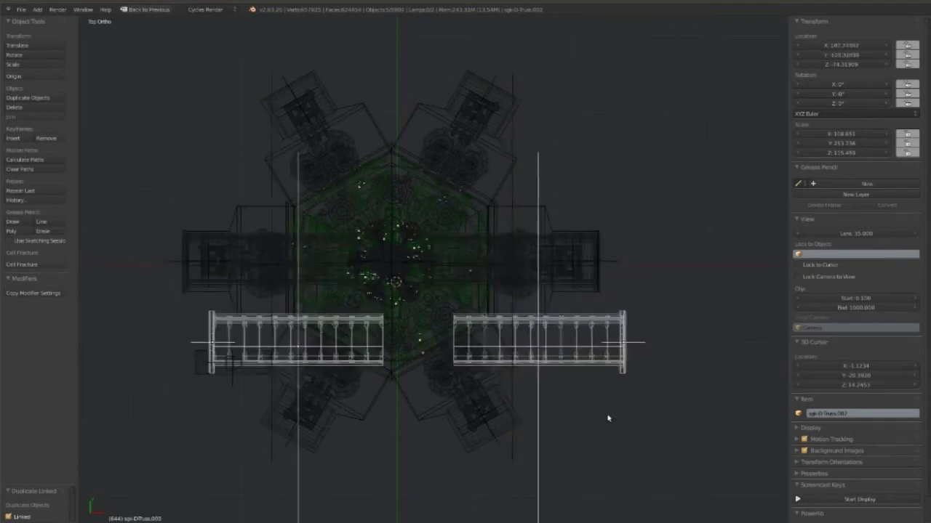
key("r")
key("alt+d")
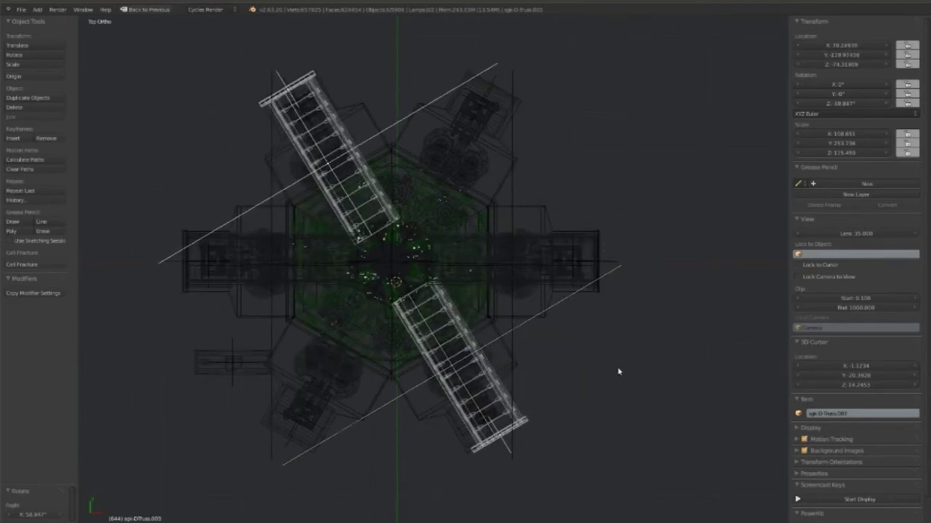
key("r")
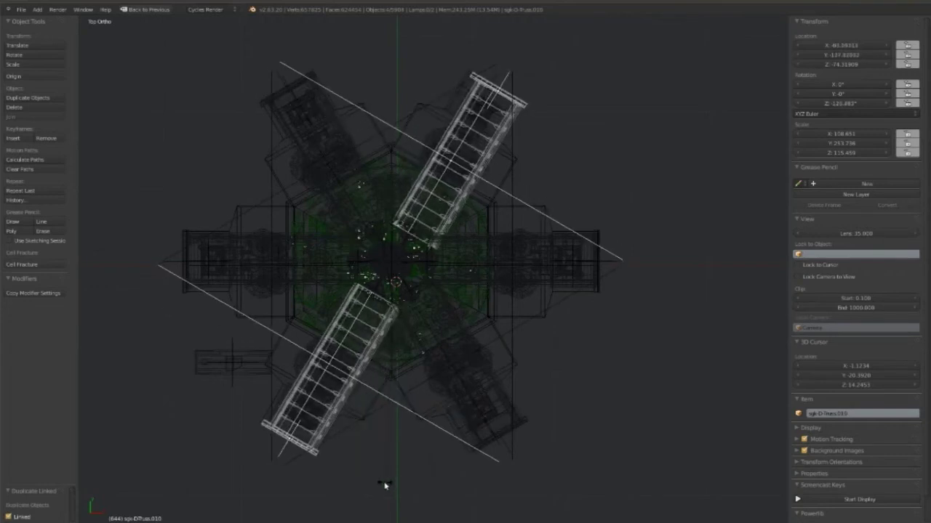
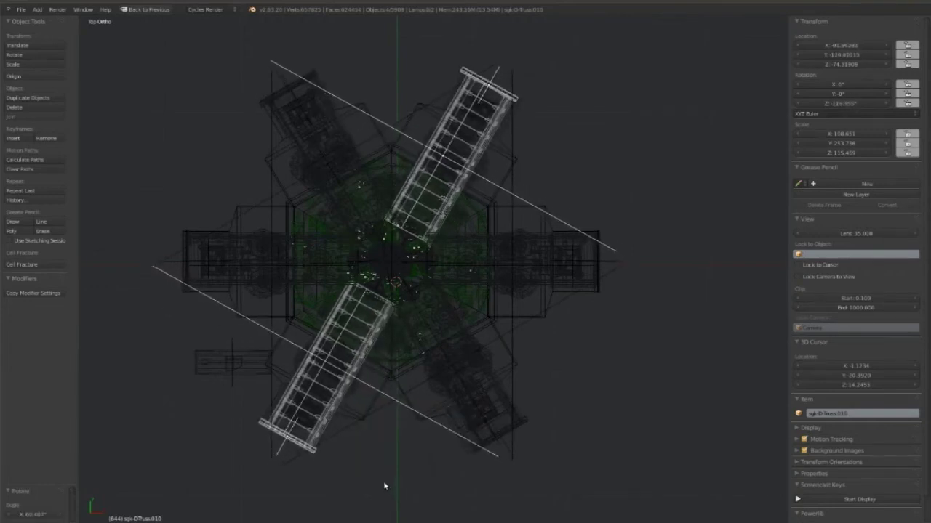
- Select the cap, scale it up and move it toward the station centre in top view
key("z")
mouse_move(387, 484)
middle_mouse_down()
mouse_move(451, 185)
mouse_move(604, 365)
middle_mouse_up()
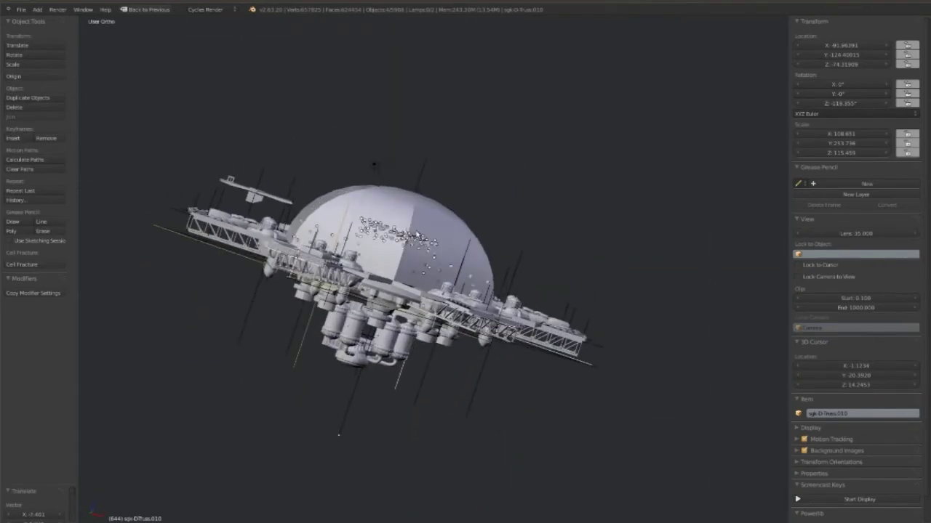
scroll(392, 276, "up", 3)
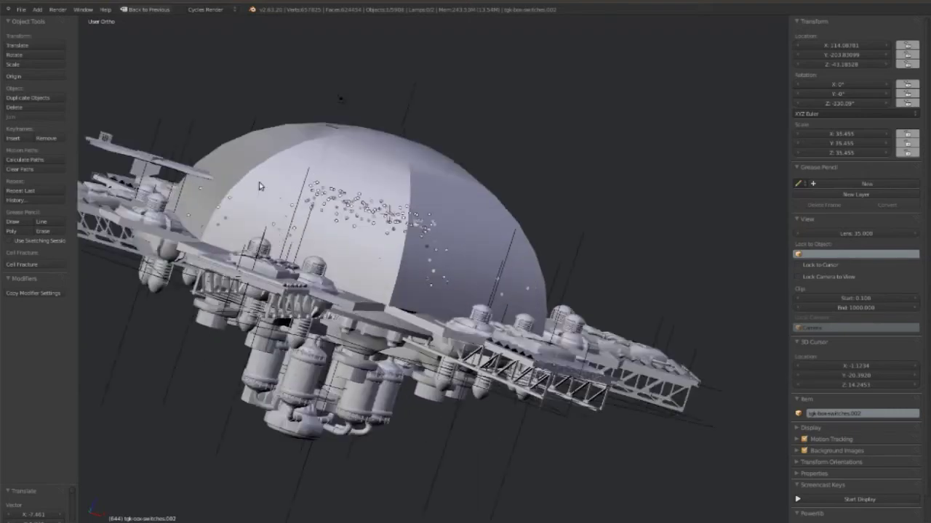
right_click(226, 198)
right_click(113, 187)
key("z")
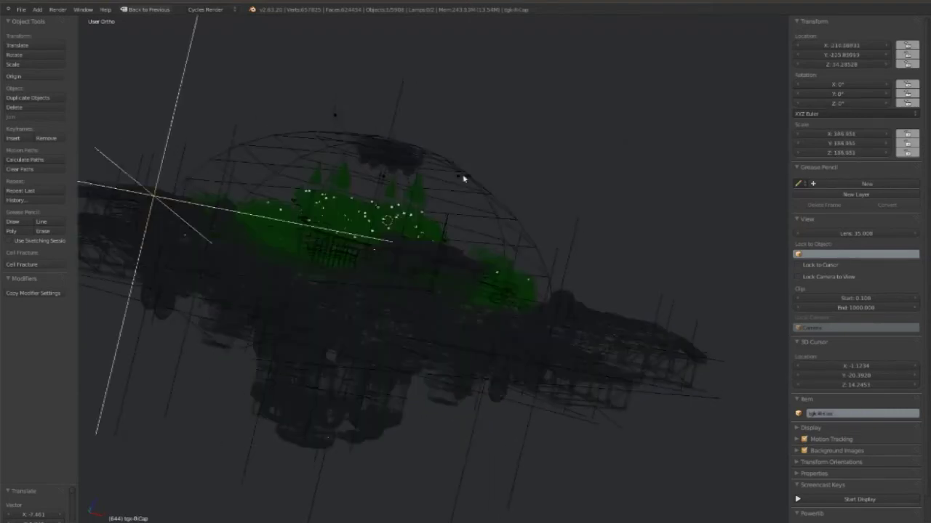
key("KP_7")
key("z")
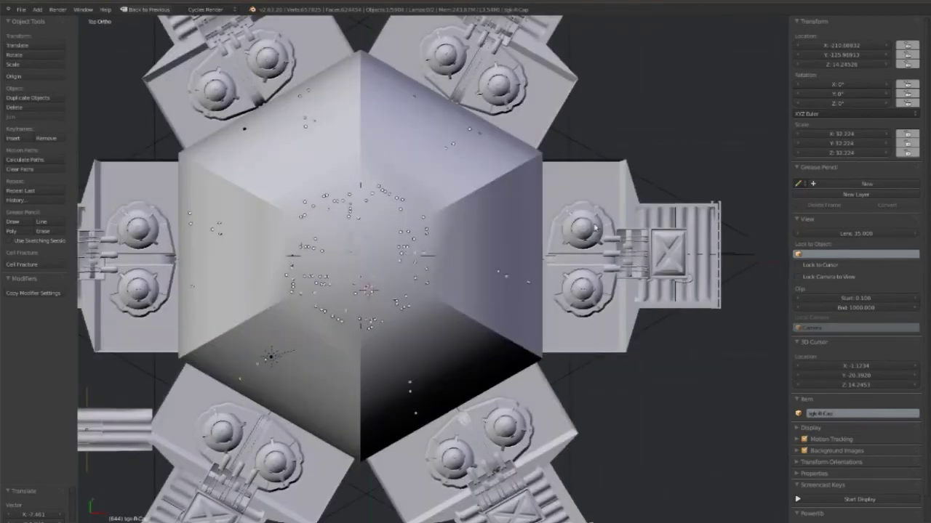
key("z")
key("s")
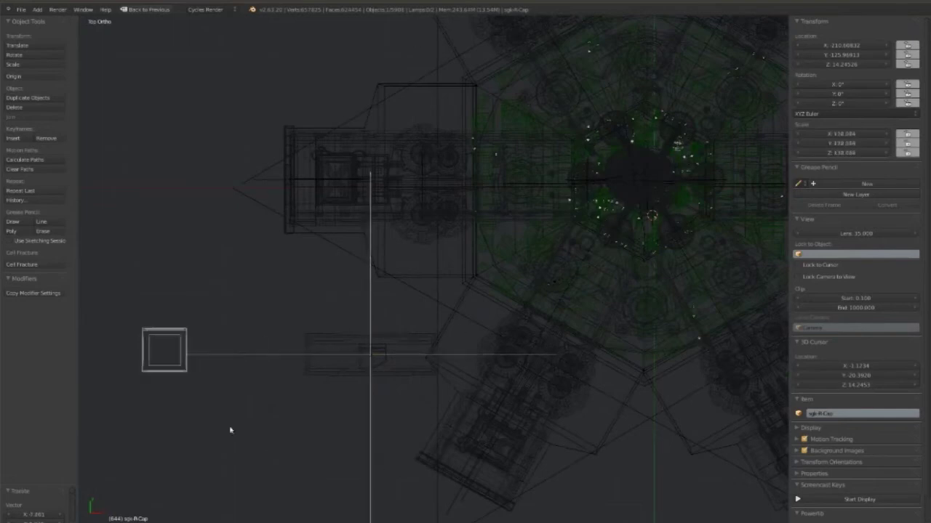
key("g")
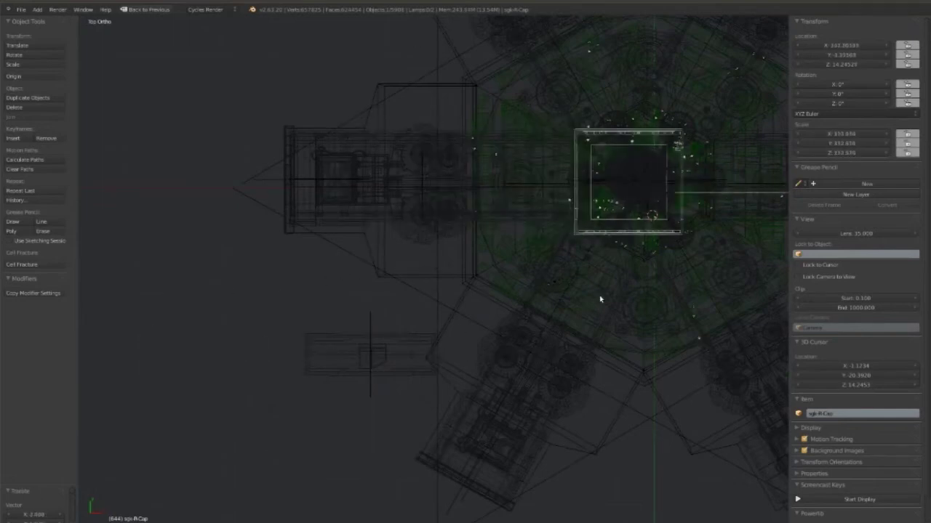
- Lower the cap vertically beneath the station and delete the stray flat plate
key("KP_1")
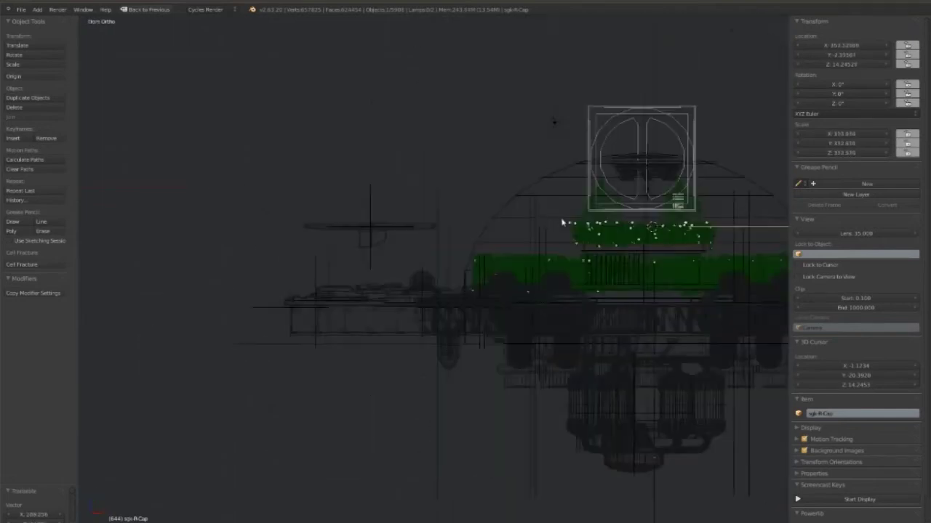
key("g")
key("z")
left_click(647, 458)
key("z")
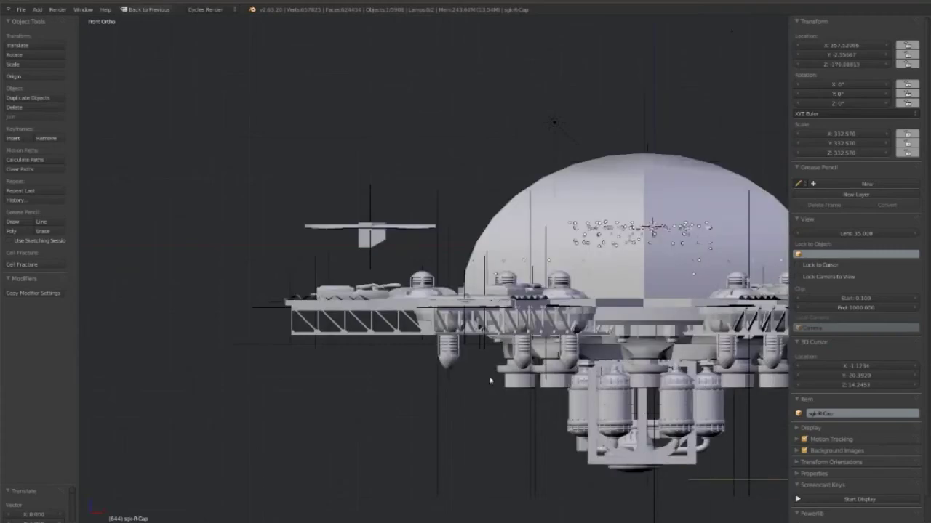
mouse_move(490, 380)
middle_mouse_down()
mouse_move(315, 400)
mouse_move(295, 328)
middle_mouse_up()
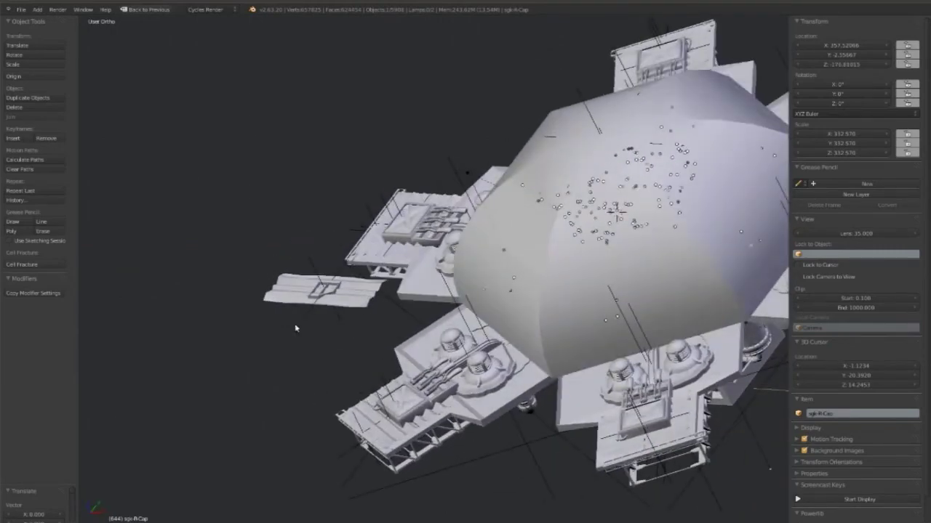
left_click(291, 294)
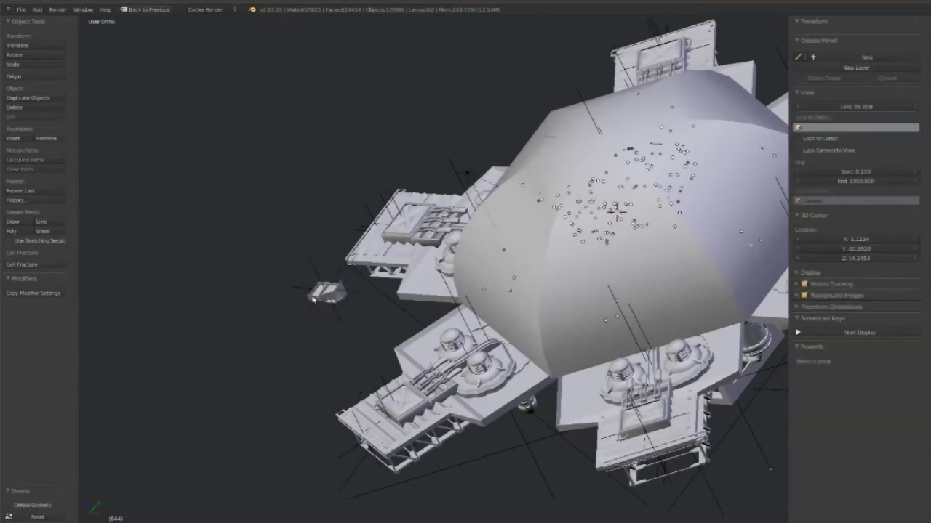
- Select the small angled piece sgb-T-Ang and rotate it to 120 degrees
right_click(355, 321)
key("z")
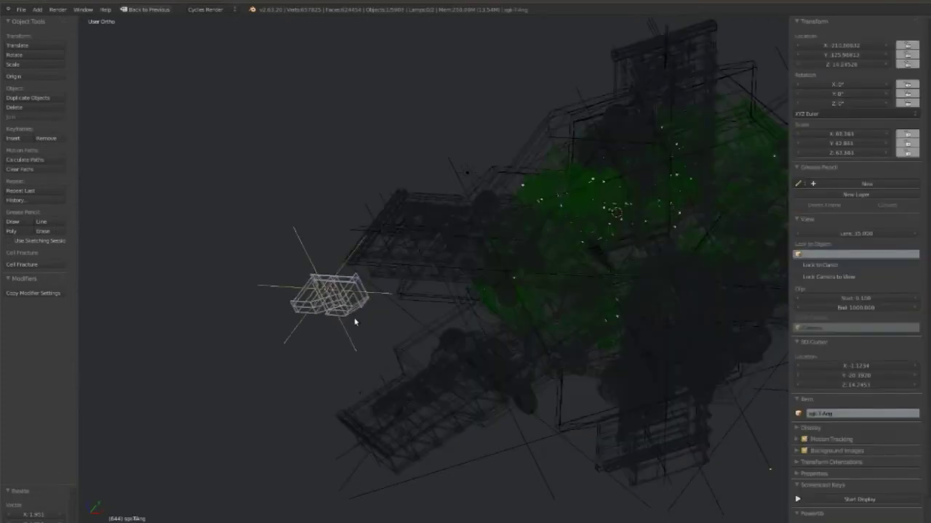
key("KP_7")
key("z")
key("r")
left_click(231, 170)
key("r")
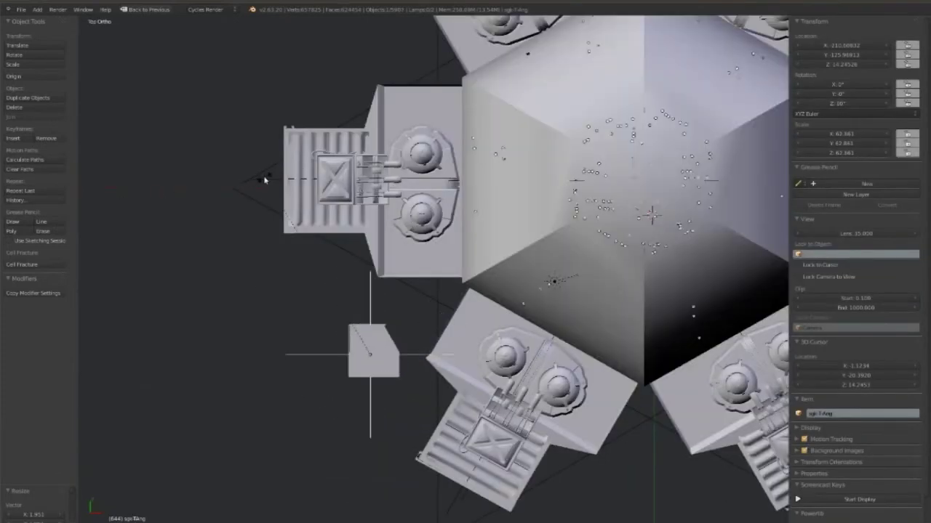
key("z")
- Place the angled piece near the left arm and lower it to the structure's level
key("g")
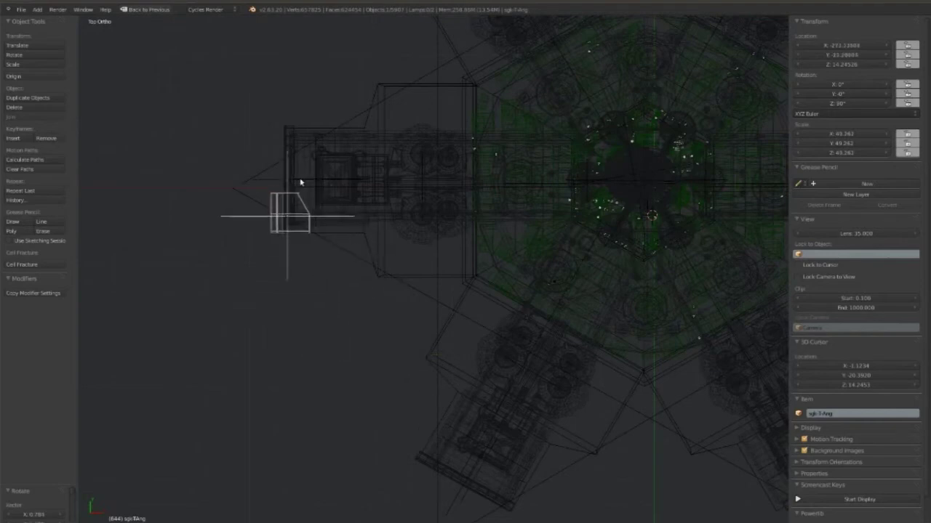
left_click(304, 184)
key("z")
key("KP_1")
key("g")
key("z")
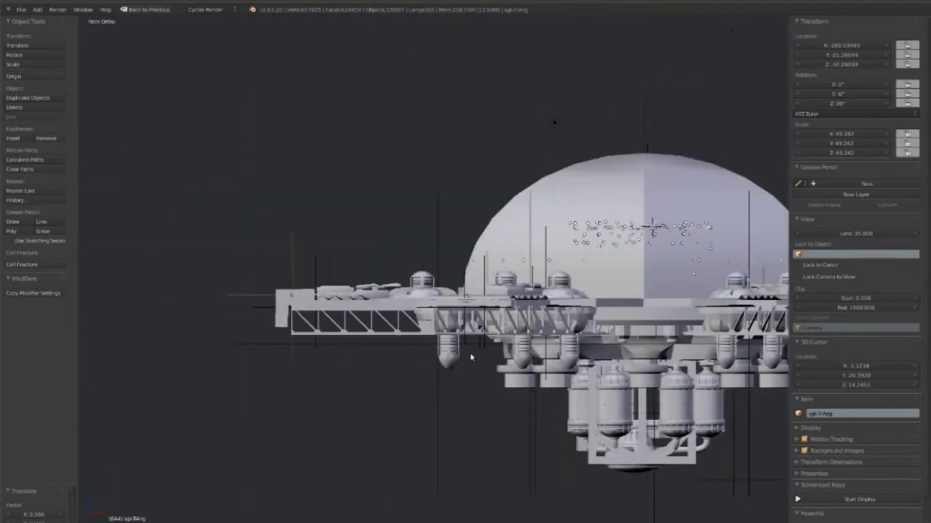
middle_click_drag(453, 340, 429, 318, "shift")
- Duplicate a truss below the station, reset its scale, stand it upright and resize it
right_click(356, 303)
key("shift+d")
left_click(330, 461)
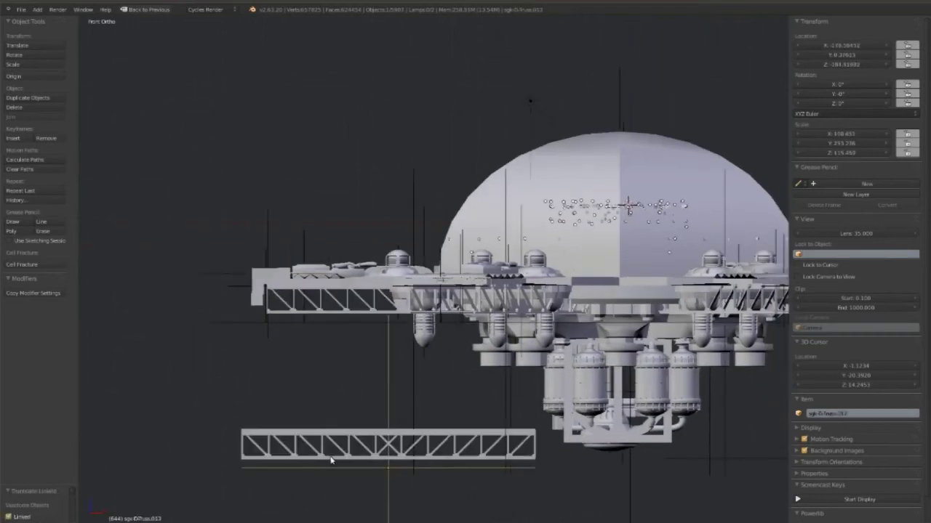
key("alt+s")
scroll(391, 415, "down", 5)
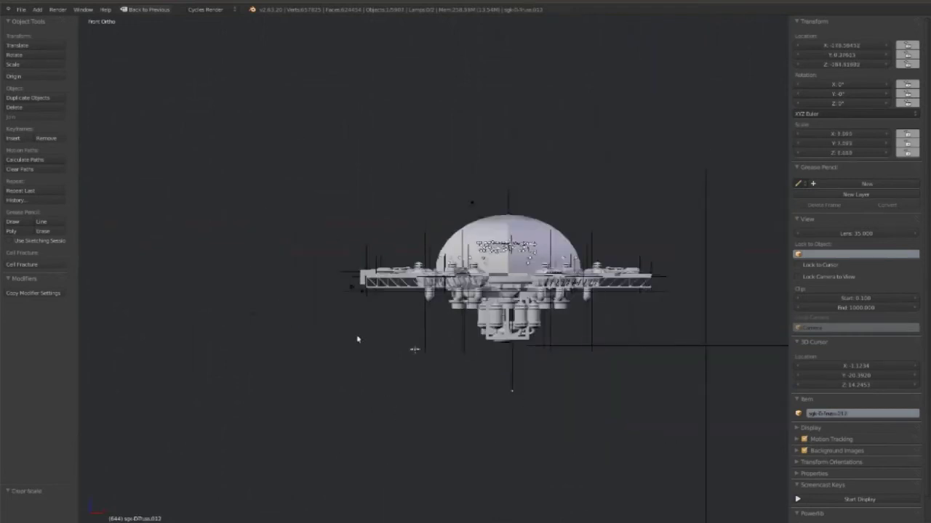
scroll(436, 409, "up", 2)
scroll(436, 409, "up", 3)
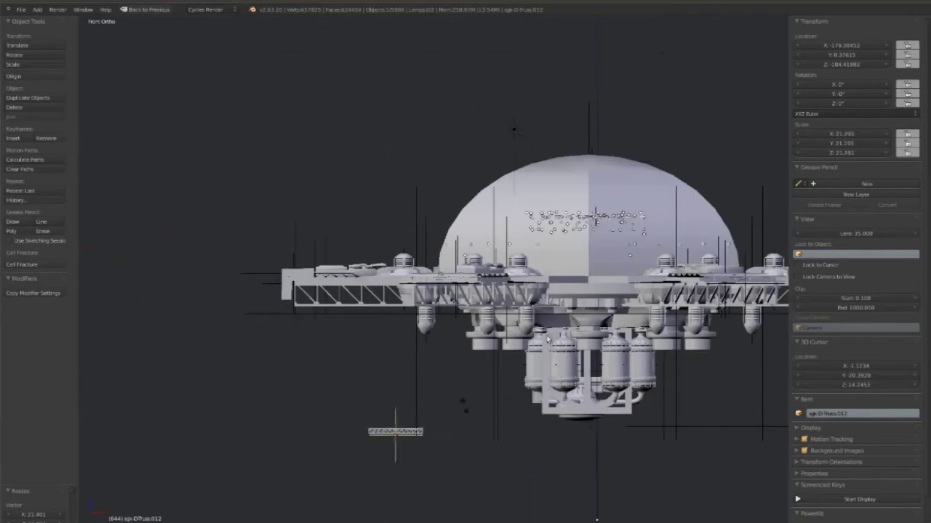
key("s")
key("r")
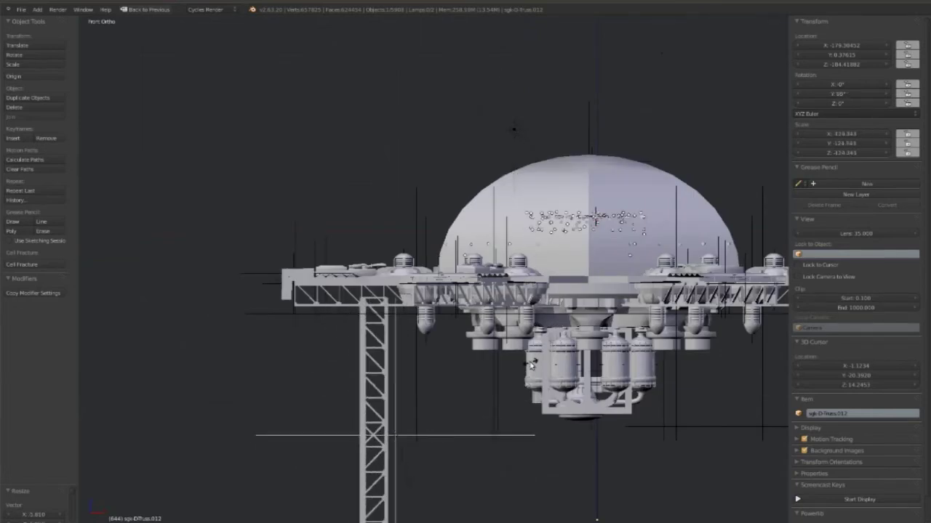
key("s")
left_click(475, 384)
- Move the upright truss under the station centre and slide a linked copy along X
key("g")
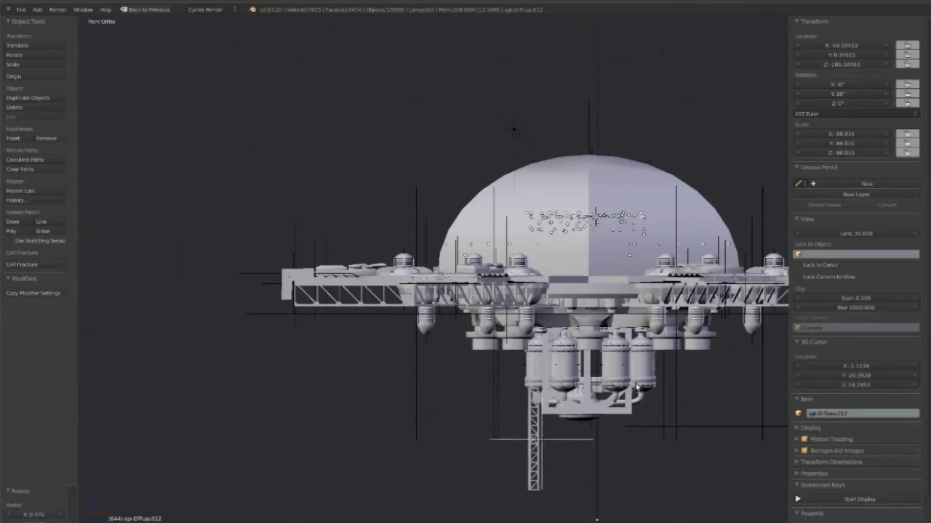
key("KP_7")
key("z")
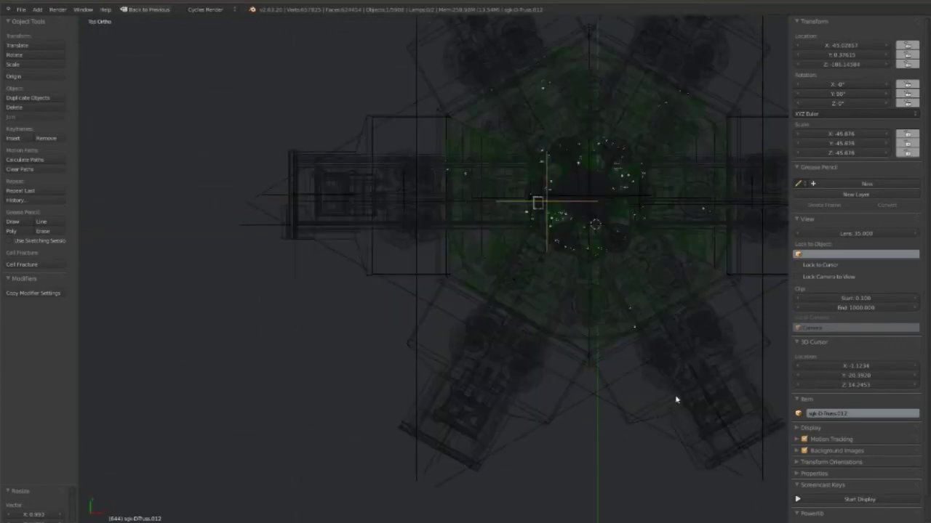
scroll(571, 264, "up", 3)
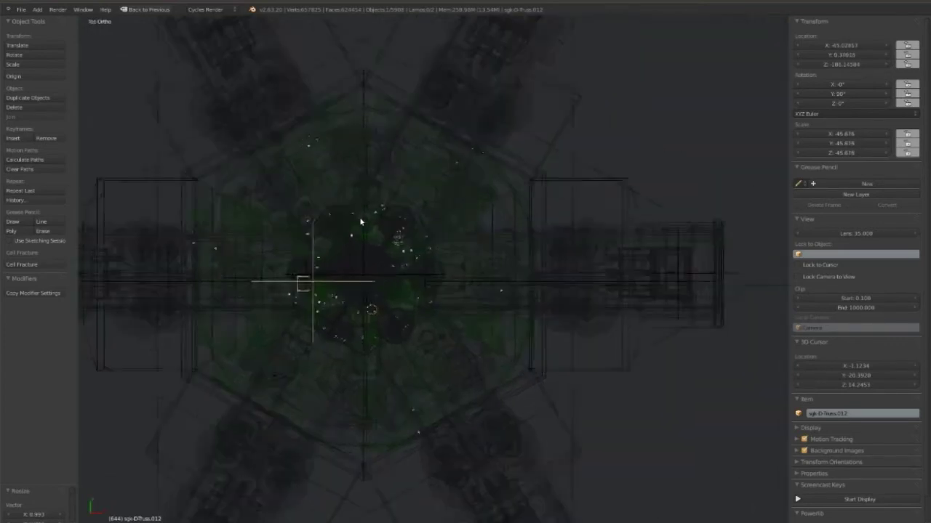
key("g")
key("x")
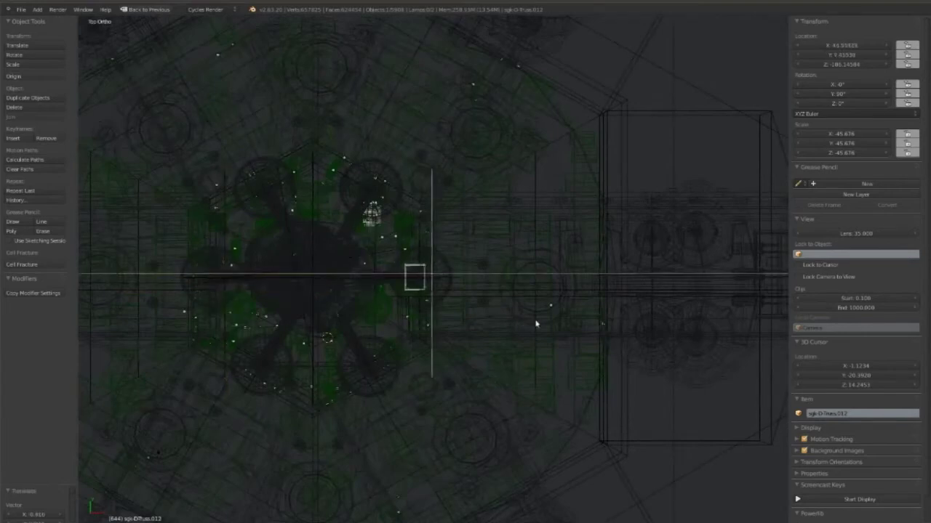
key("KP_1")
key("z")
key("z")
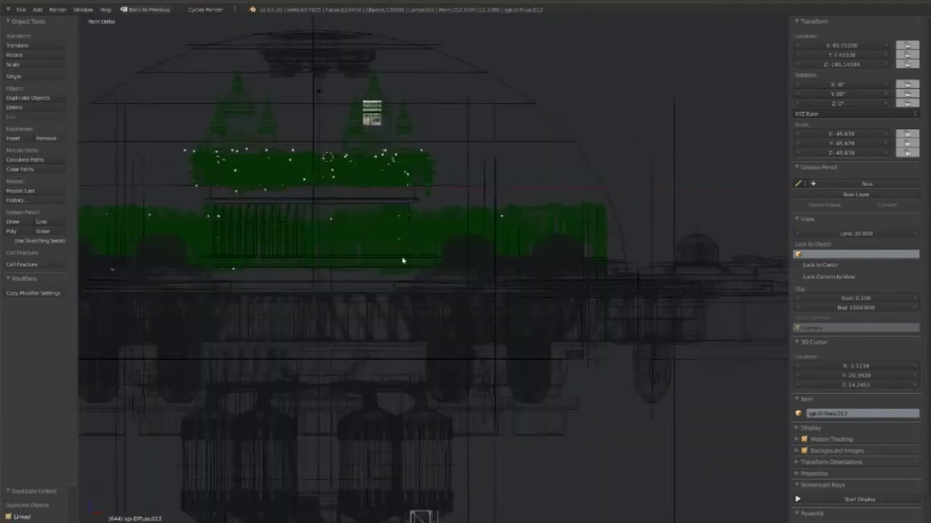
scroll(389, 345, "up", 3)
key("z")
key("z")
key("KP_7")
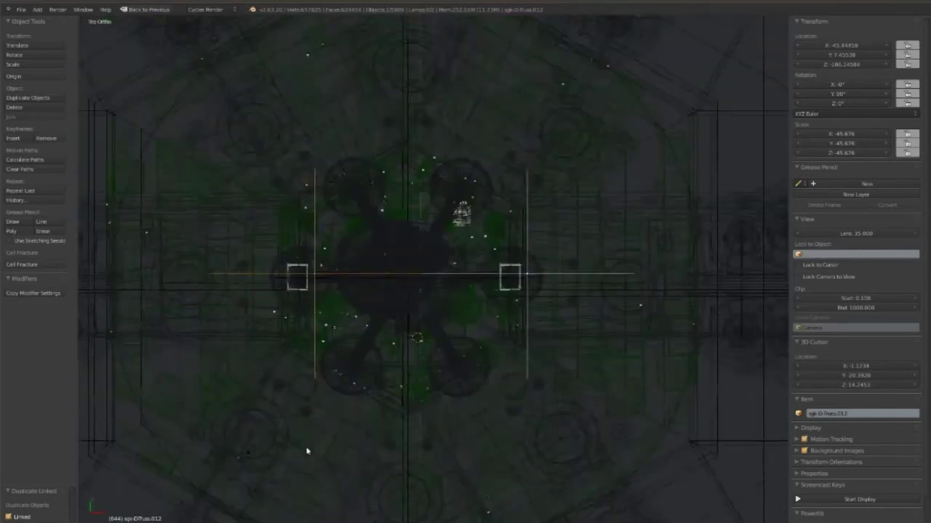
- Rotate the trusses to different diagonal angles and reposition them around the centre
key("r")
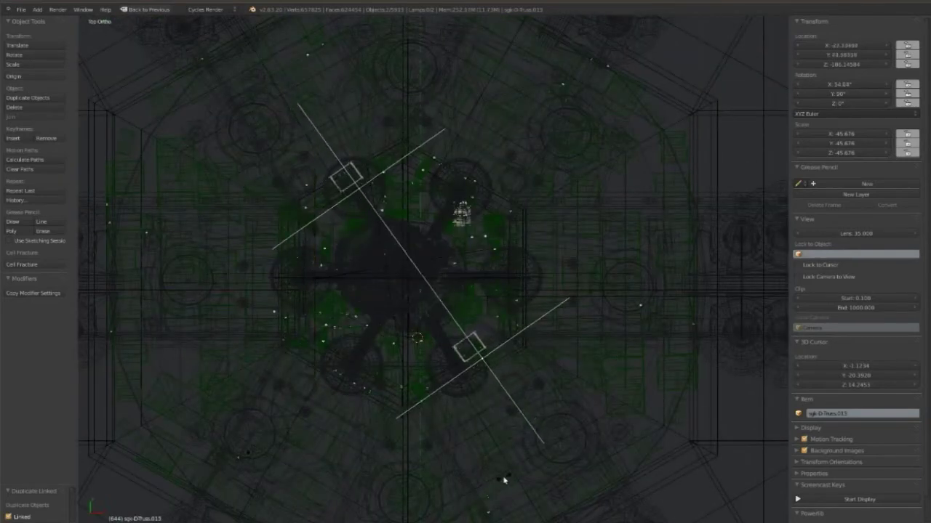
left_click(492, 487)
key("g")
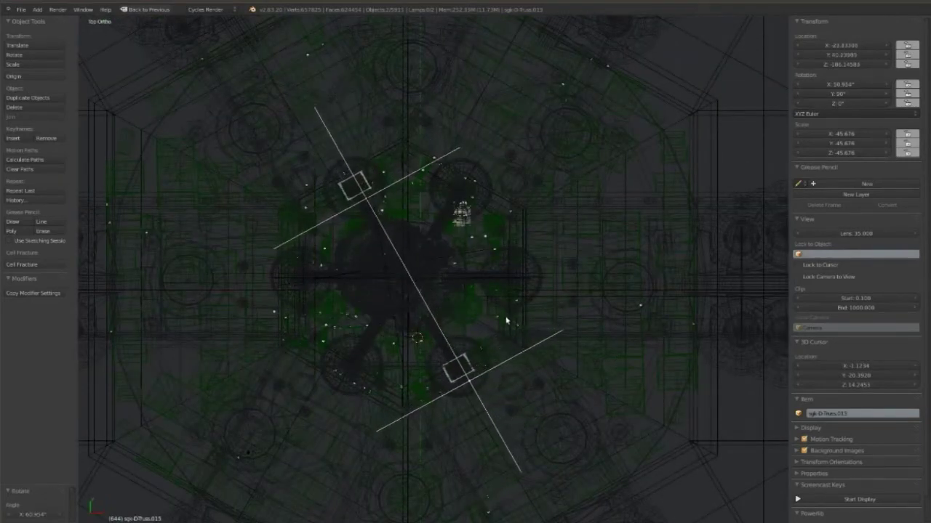
left_click(509, 320)
key("r")
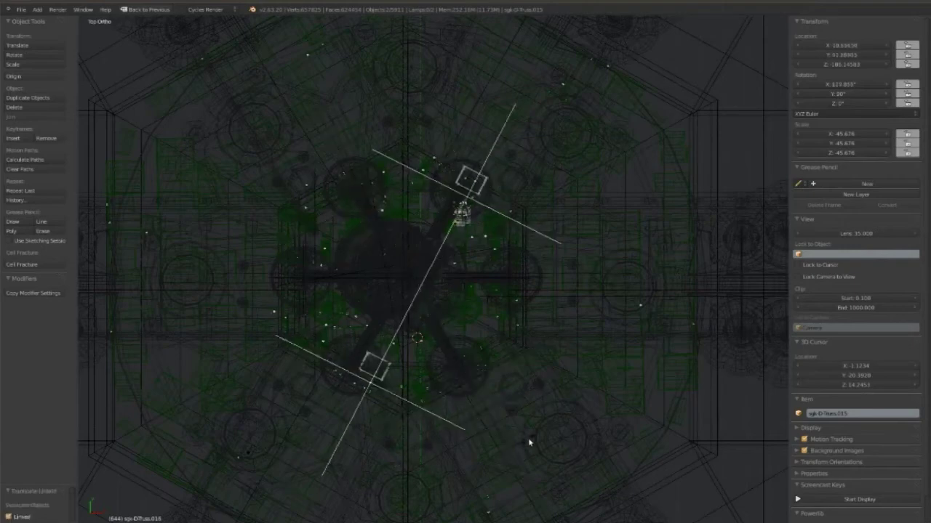
left_click(530, 440)
key("r")
key("g")
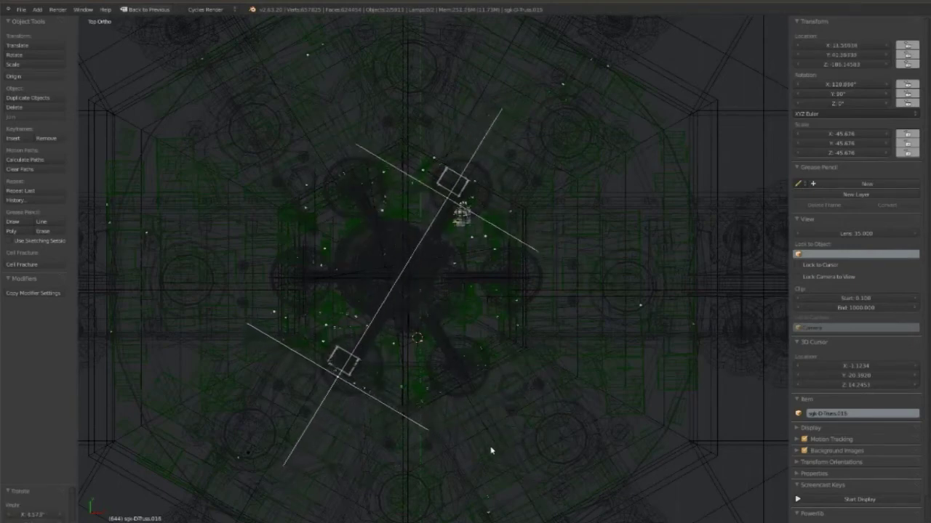
left_click(493, 452)
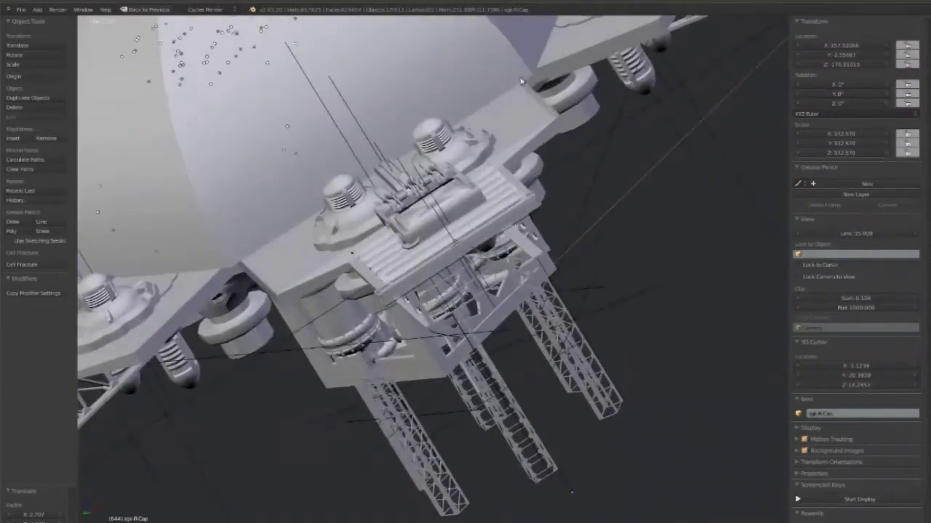
- In the Cylinder's Edit Mode, duplicate the connected ring piece and move it vertically under the station
right_click(537, 120)
key("z")
key("Tab")
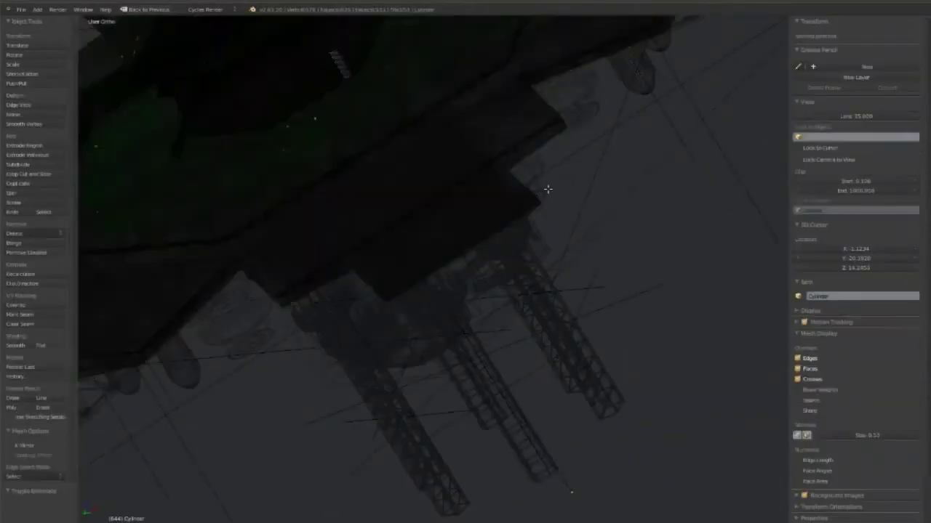
mouse_move(556, 180)
middle_mouse_down()
mouse_move(528, 194)
mouse_move(531, 205)
middle_mouse_up()
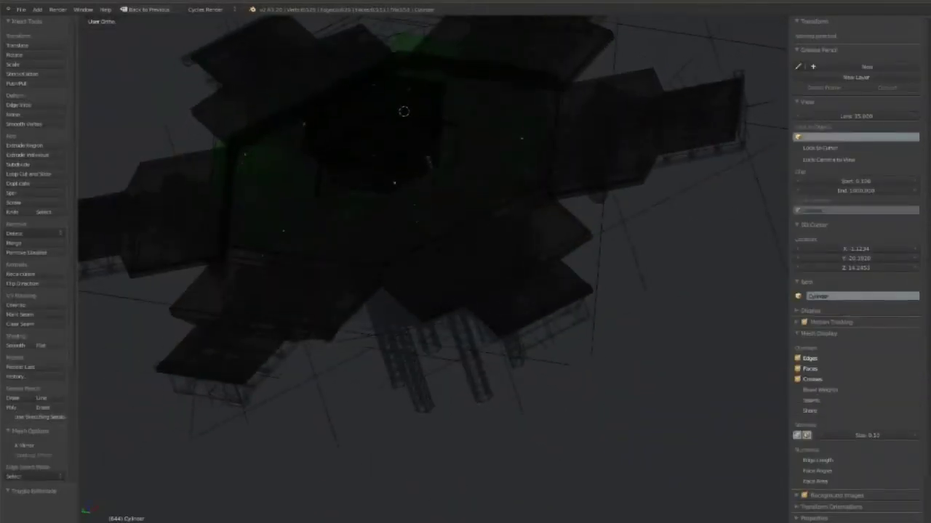
key("l")
key("shift+d")
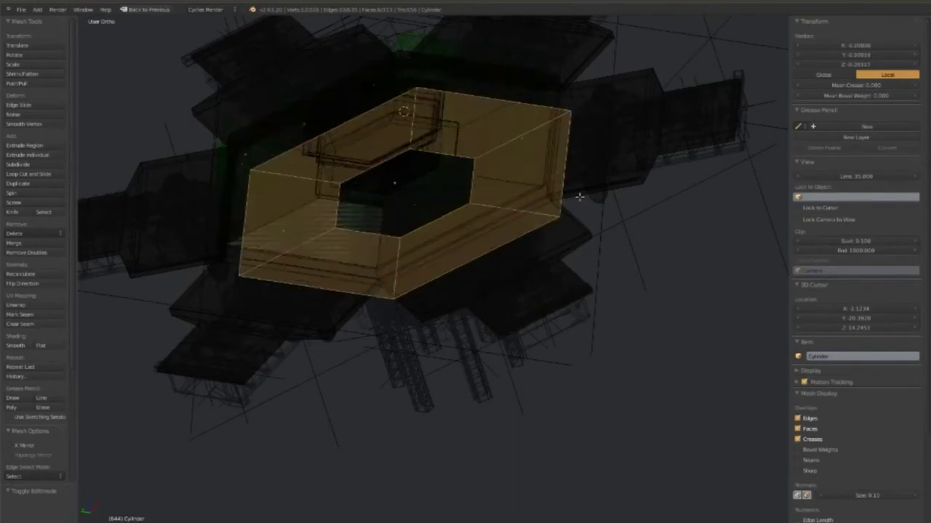
key("z")
key("g")
key("z")
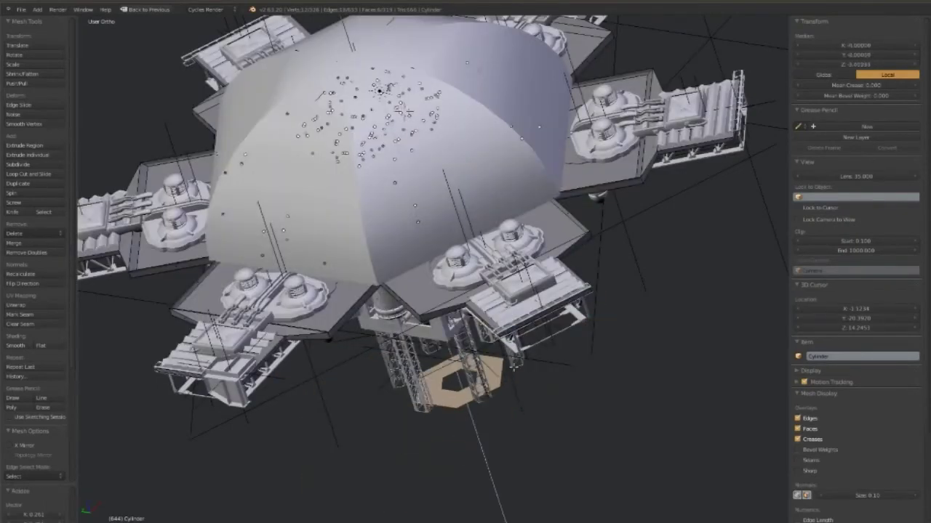
left_click(575, 365)
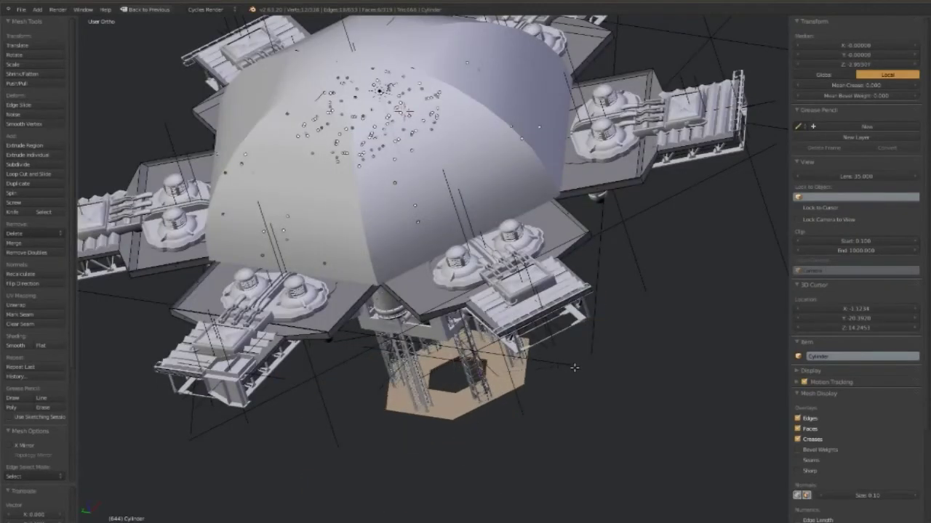
- Select the ring's face strip and resize it
mouse_move(574, 368)
middle_mouse_down()
mouse_move(536, 182)
mouse_move(544, 200)
middle_mouse_up()
scroll(536, 191, "up", 3)
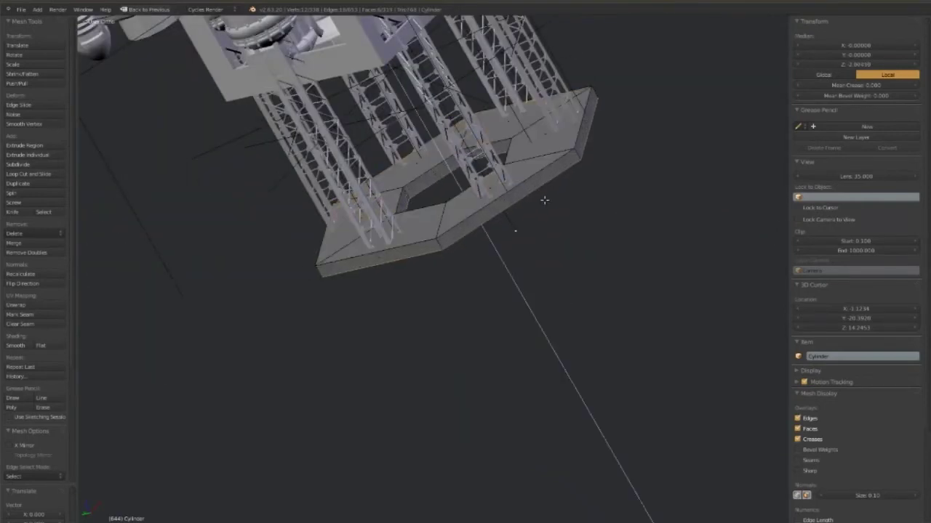
key("z")
key("e")
left_click(414, 192)
key("z")
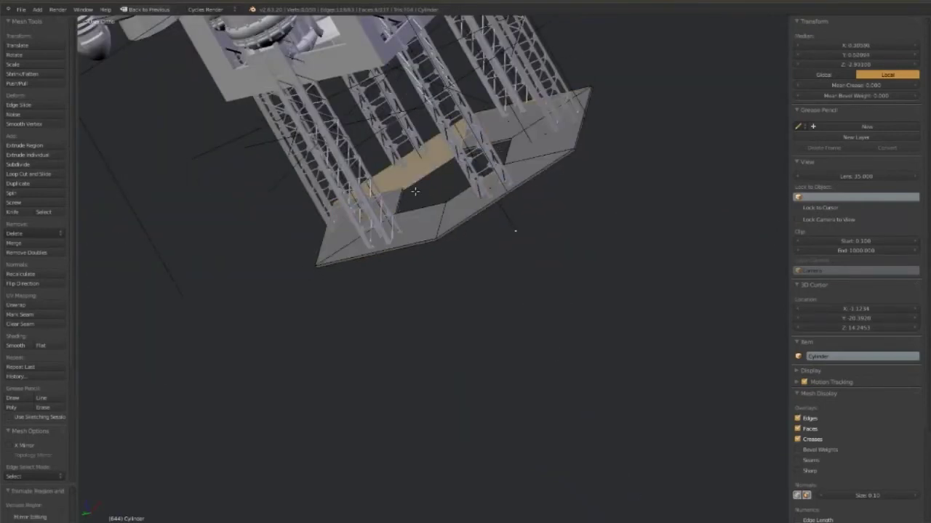
right_click(404, 189)
right_click(404, 190, "shift")
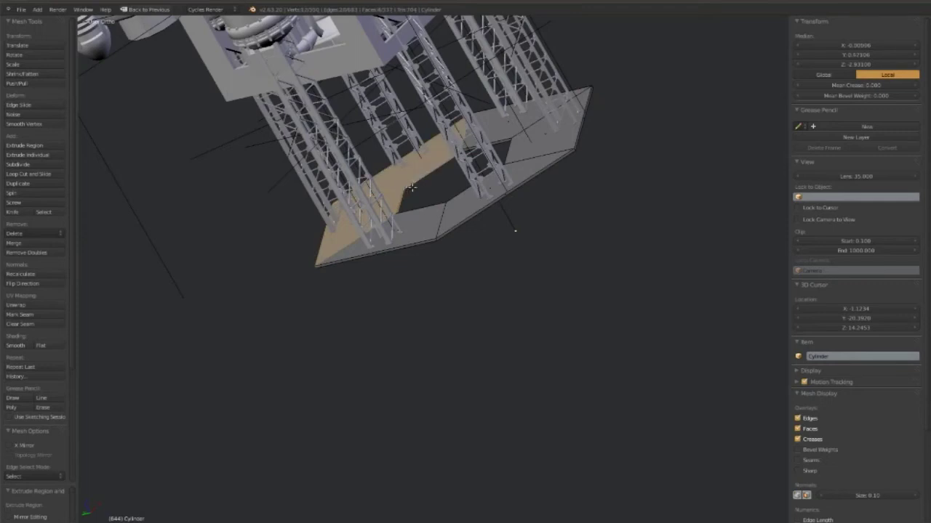
scroll(383, 111, "up", 4)
middle_click_drag(384, 111, 371, 100)
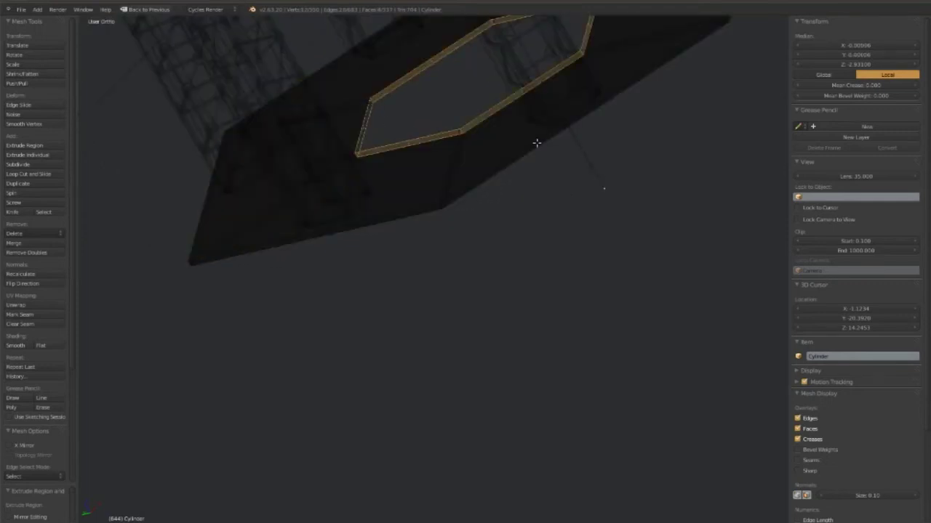
key("z")
key("g")
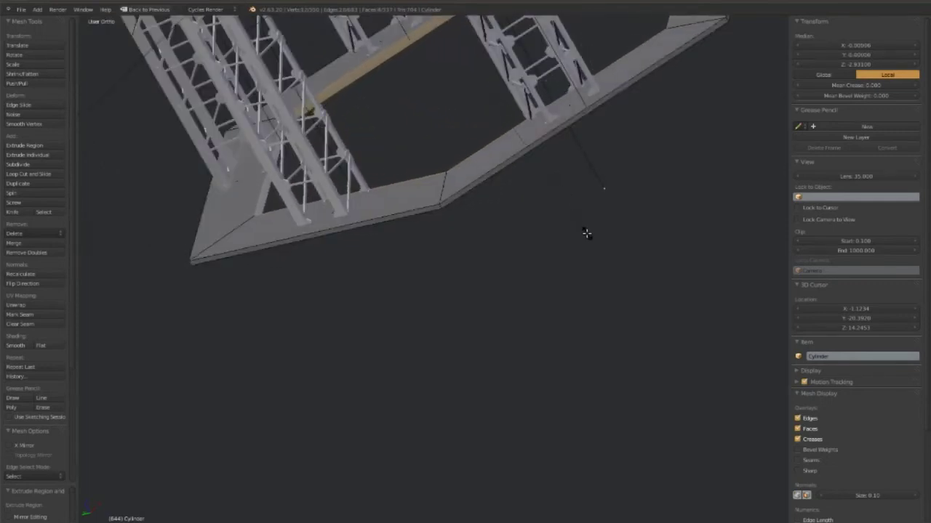
left_click(585, 229)
- Extrude the face ring outward and lower the new band along Z
middle_click_drag(585, 229, 547, 274)
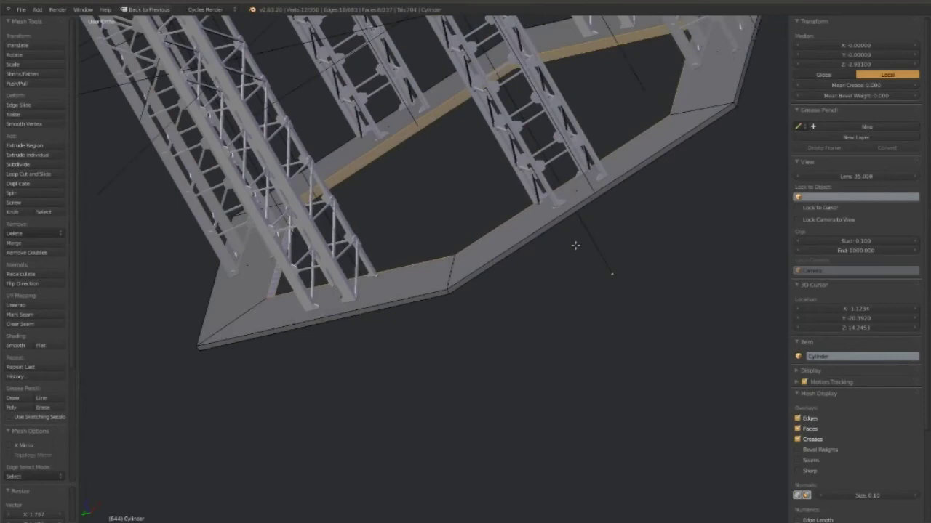
key("e")
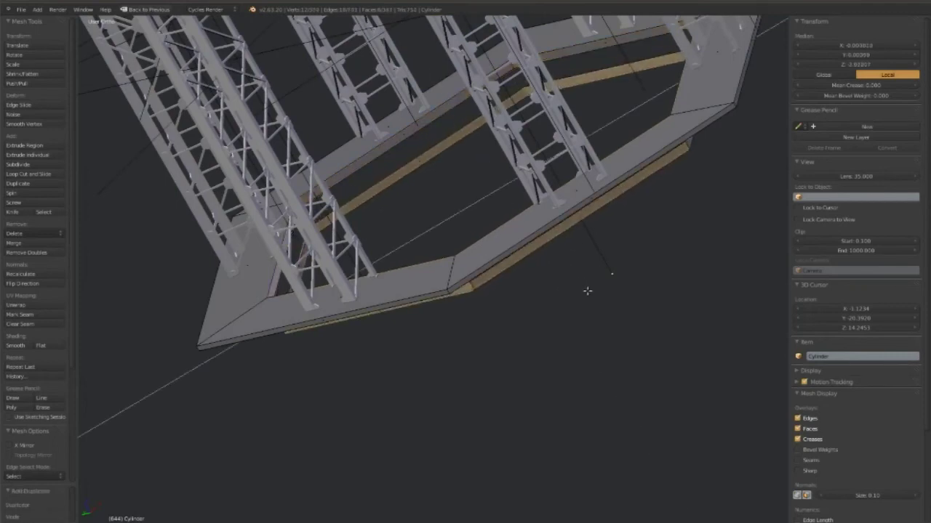
left_click(594, 307)
key("g")
key("z")
left_click(603, 315)
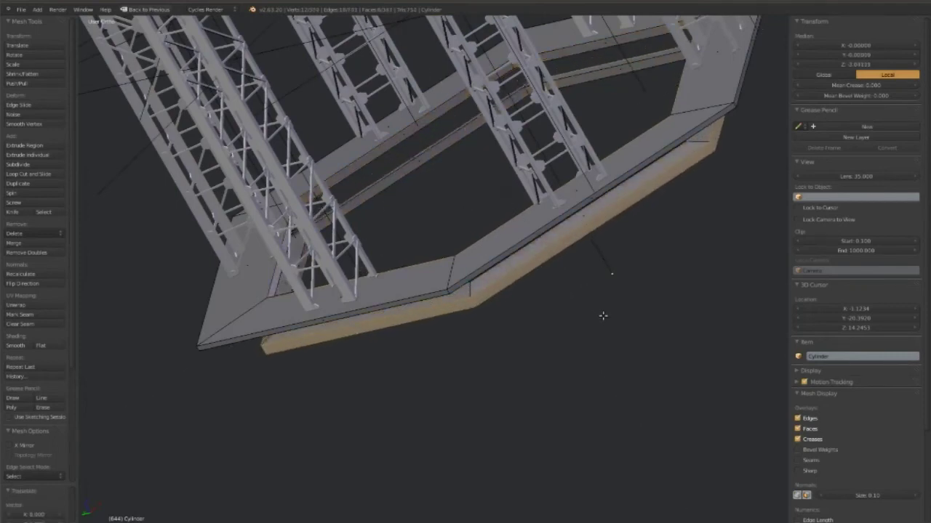
- Select the whole band and stack two duplicates below it to form hexagonal slabs
key("z")
key("ctrl+l")
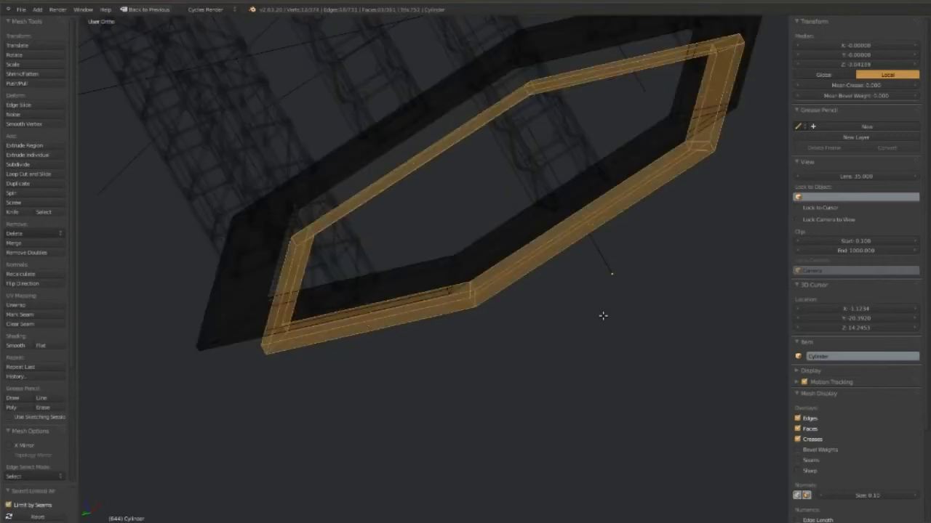
key("z")
key("z")
key("KP_1")
middle_click_drag(652, 299, 472, 292, "shift")
key("shift+d")
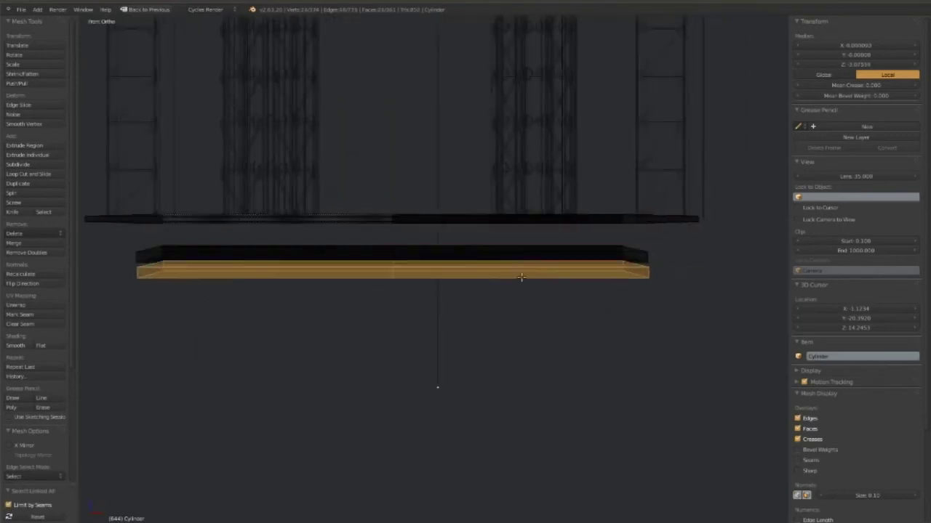
left_click(522, 288)
key("shift+d")
key("z")
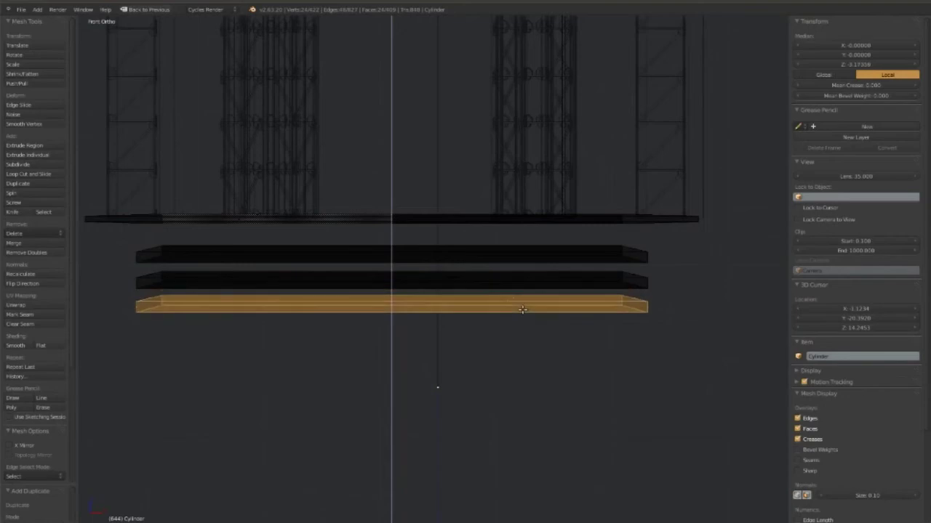
left_click(522, 334)
key("z")
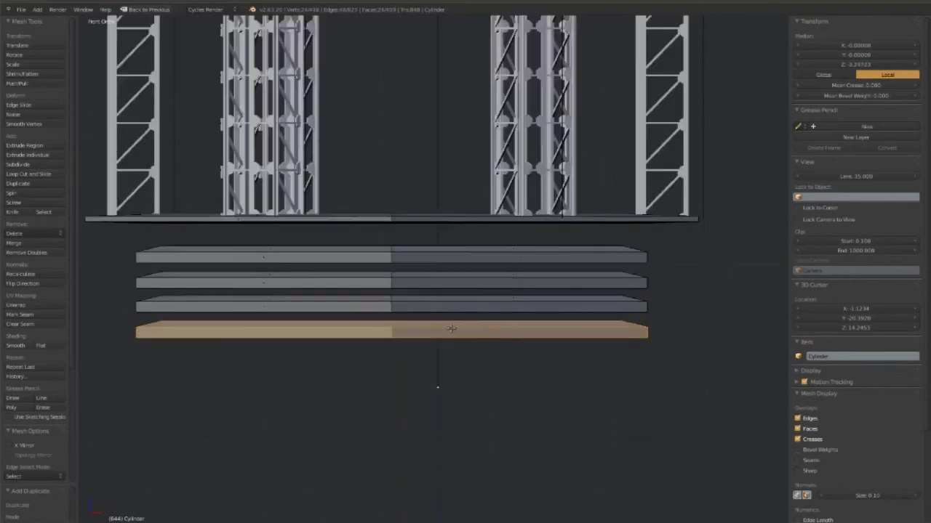
- Shrink the top plate's inner ring, adjust its height, extrude it up into a rim, and leave Edit Mode
mouse_move(522, 336)
middle_mouse_down()
mouse_move(471, 355)
mouse_move(511, 330)
middle_mouse_up()
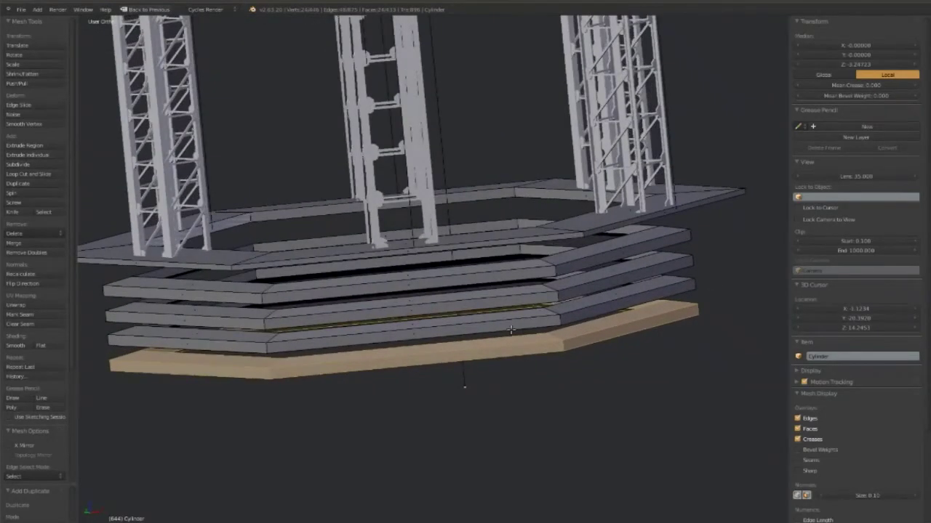
middle_click_drag(284, 306, 271, 252)
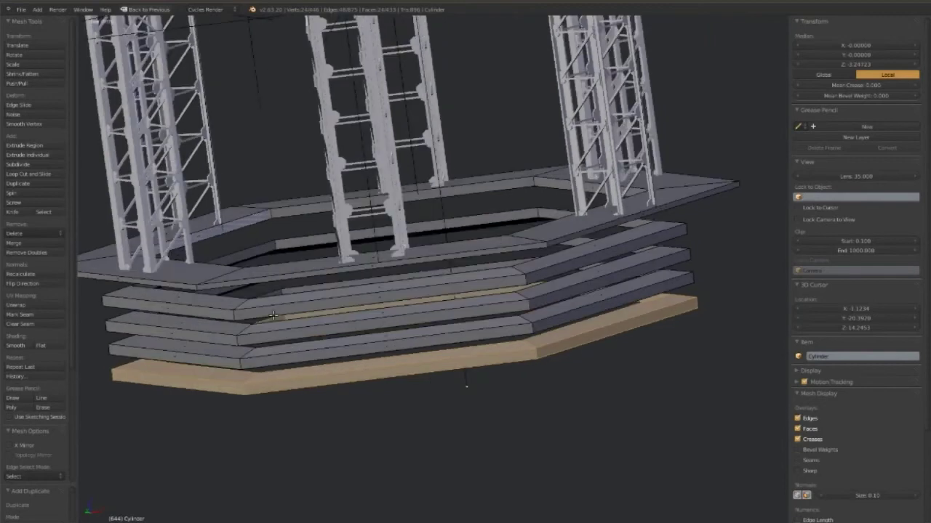
right_click(272, 250)
key("z")
key("s")
left_click(500, 357)
key("g")
key("z")
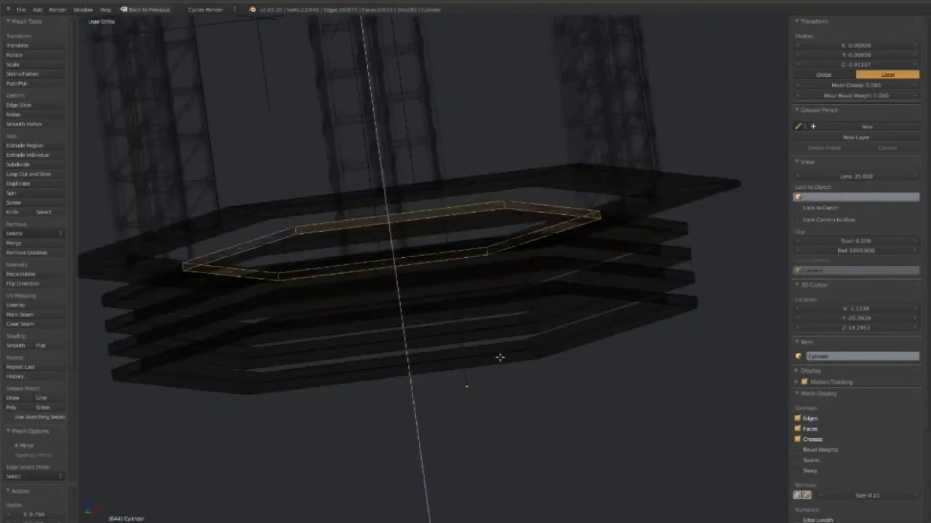
left_click(498, 340)
key("z")
key("e")
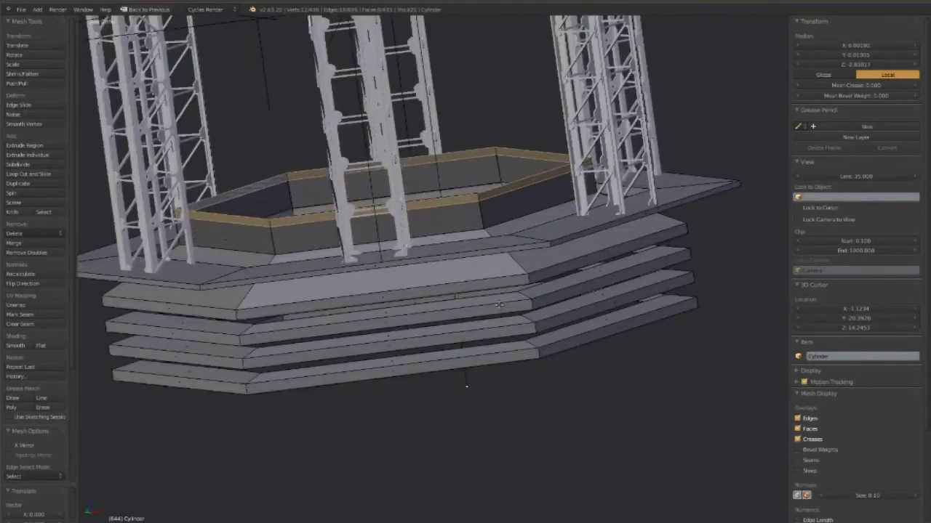
left_click(488, 297)
key("Tab")
scroll(493, 305, "down", 5)
mouse_move(493, 306)
middle_mouse_down()
mouse_move(608, 203)
mouse_move(593, 232)
middle_mouse_up()
scroll(590, 151, "down", 3)
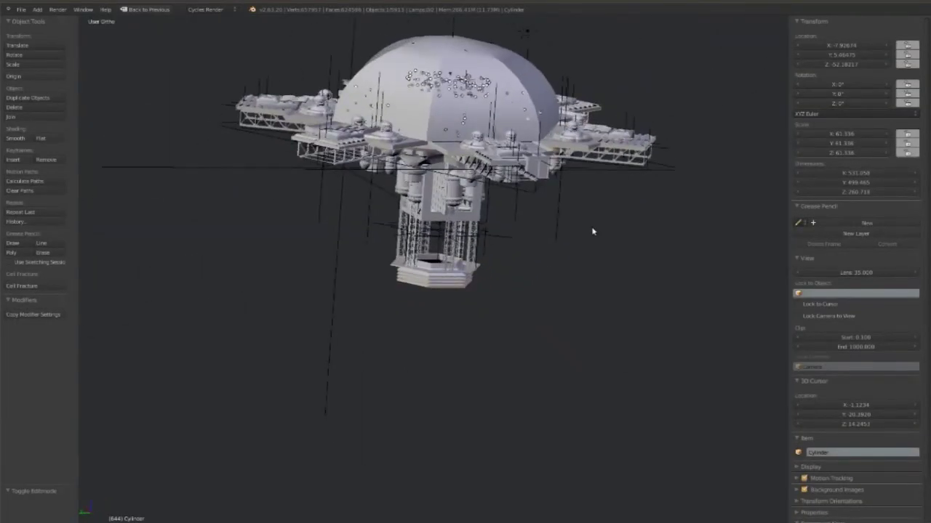
- Save the station file, overwriting the existing version
scroll(593, 232, "up", 3)
scroll(545, 287, "down", 1)
key("z")
key("ctrl+s")
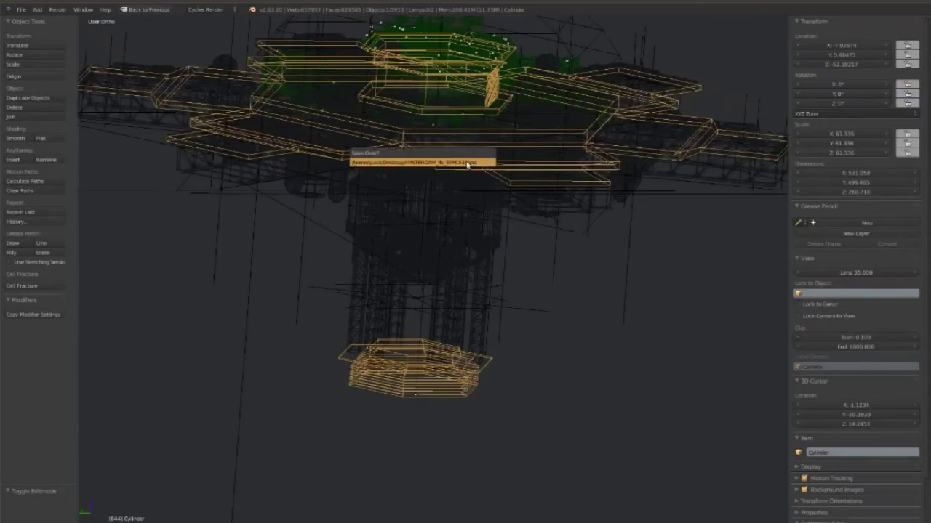
left_click(468, 163)
key("z")
- Assign Material.598 to the cylinder and preview the station in rendered viewport shading
key("ctrl+Up")
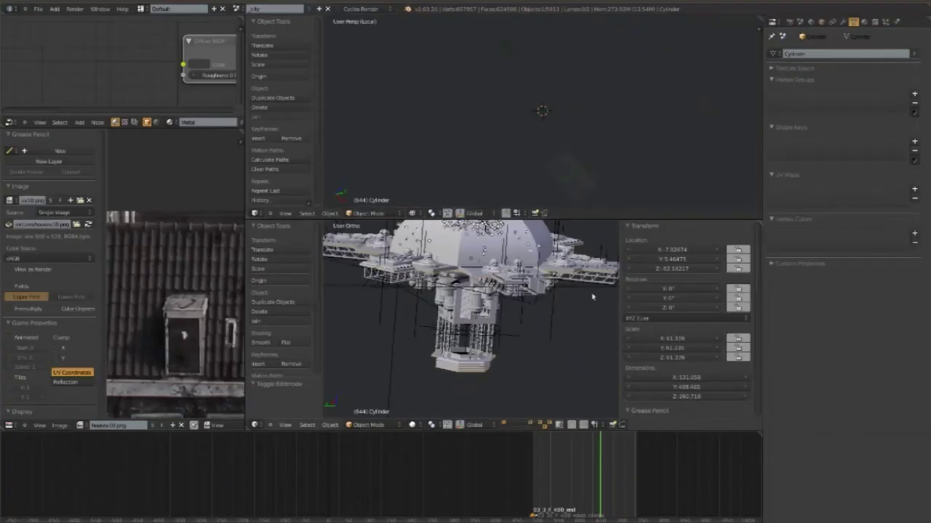
left_click(863, 21)
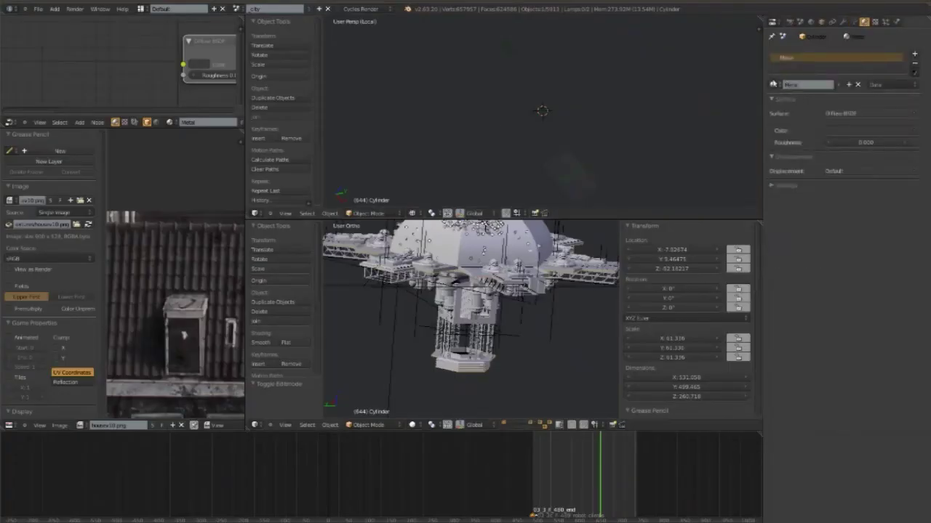
left_click(774, 84)
left_click(796, 109)
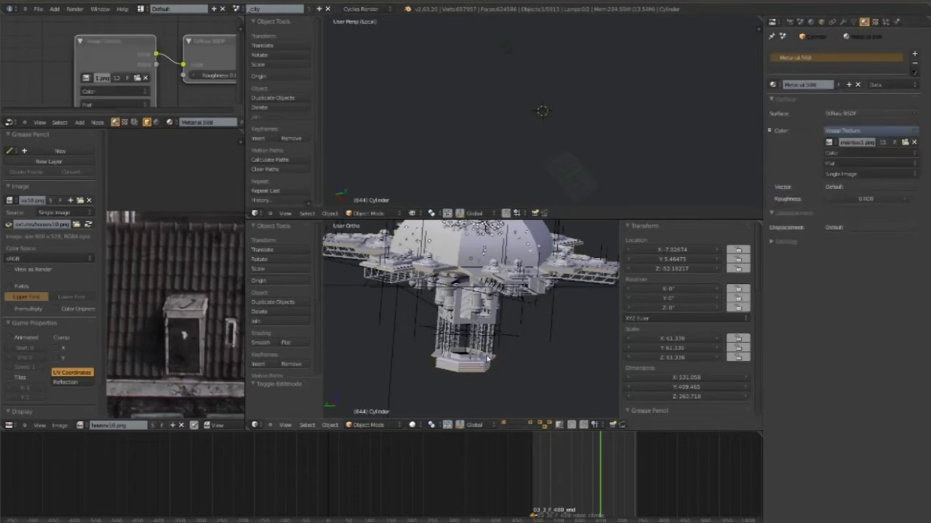
middle_click_drag(474, 350, 469, 359)
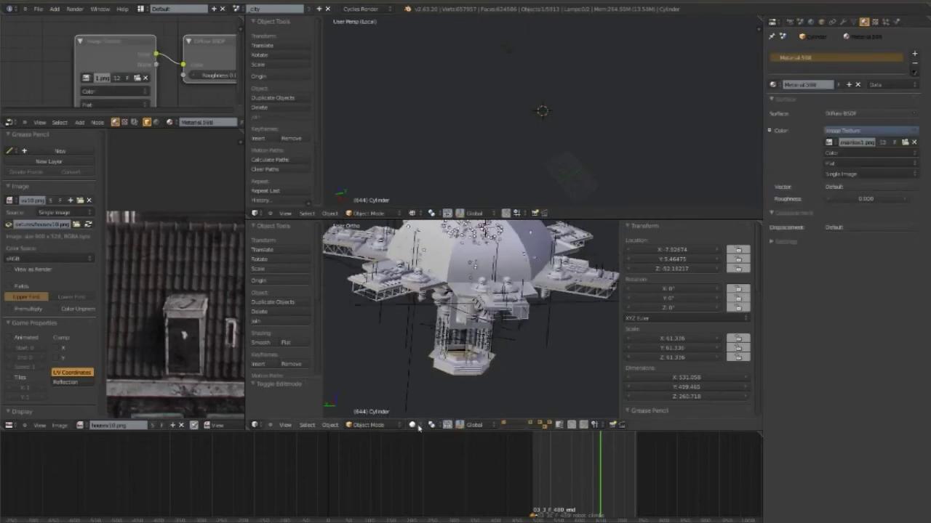
left_click(418, 428)
left_click(441, 363)
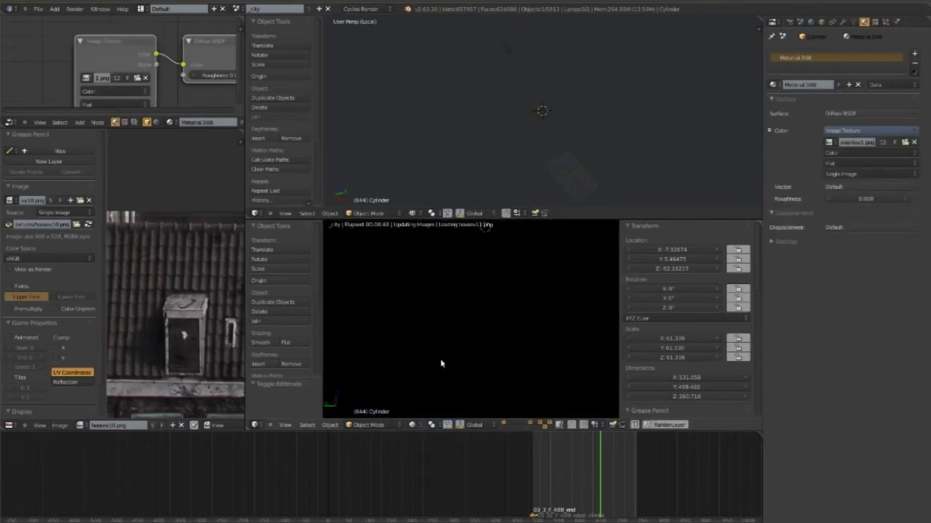
left_click_drag(517, 218, 527, 95)
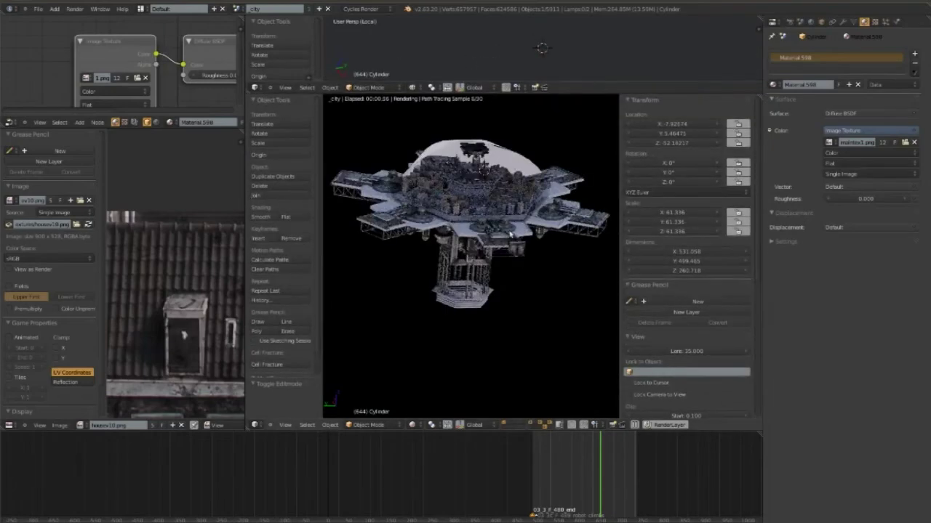
scroll(505, 252, "up", 4)
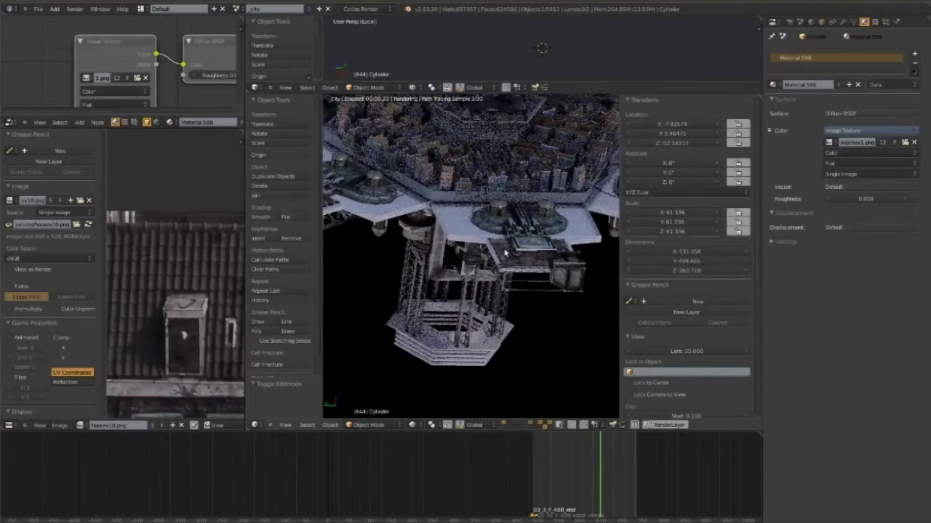
- Switch the cylinder to Rusty Girders Steel CY and select the truss piece beneath the station
left_click(774, 85)
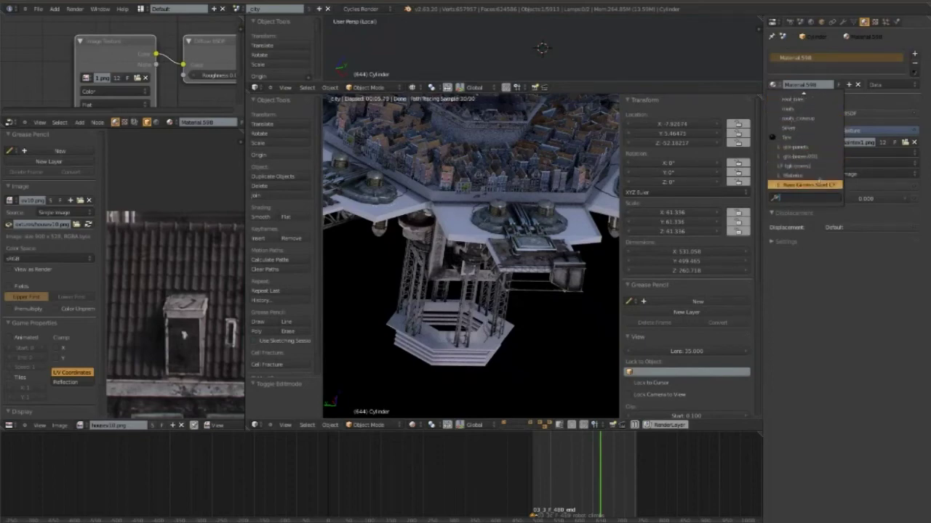
left_click(814, 184)
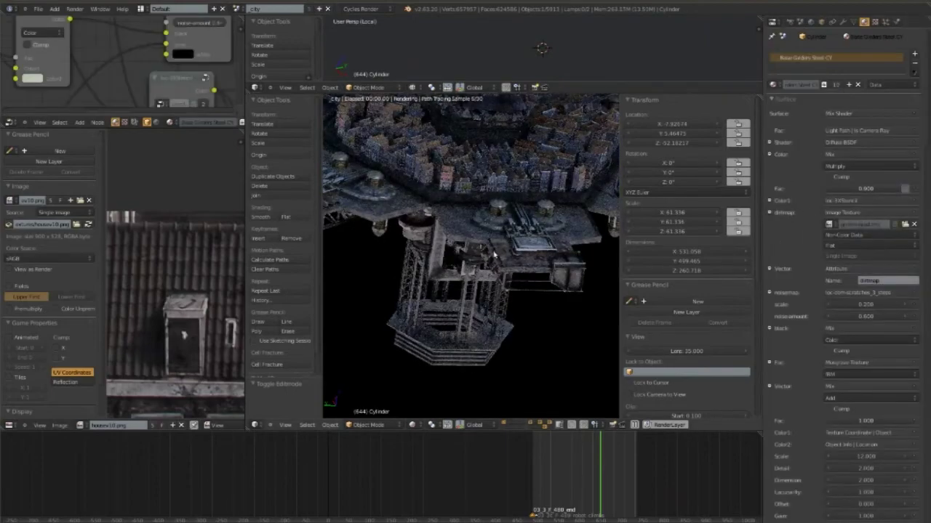
mouse_move(493, 254)
middle_mouse_down()
mouse_move(467, 235)
mouse_move(477, 193)
middle_mouse_up()
mouse_move(472, 206)
middle_mouse_down()
mouse_move(524, 227)
mouse_move(500, 217)
middle_mouse_up()
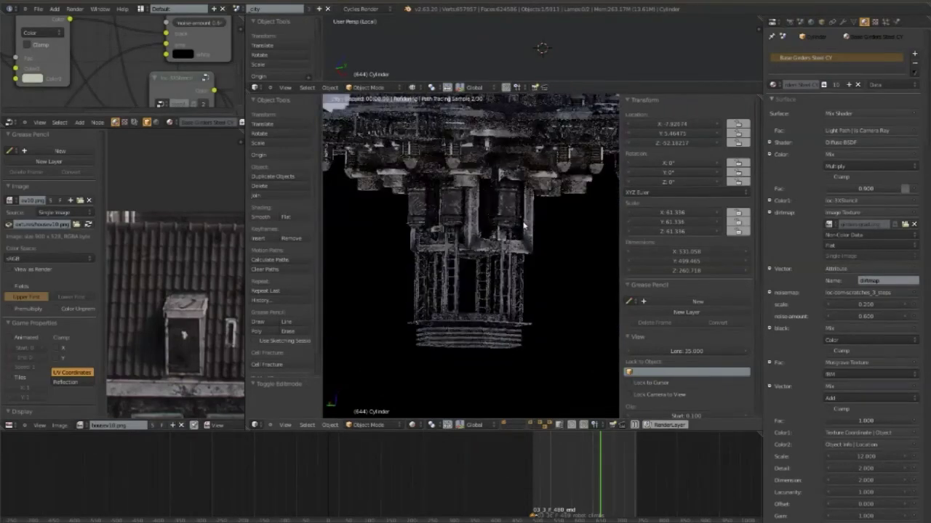
right_click(516, 286)
- Duplicate the truss section and scale the copy narrower and taller along Z
key("KP_1")
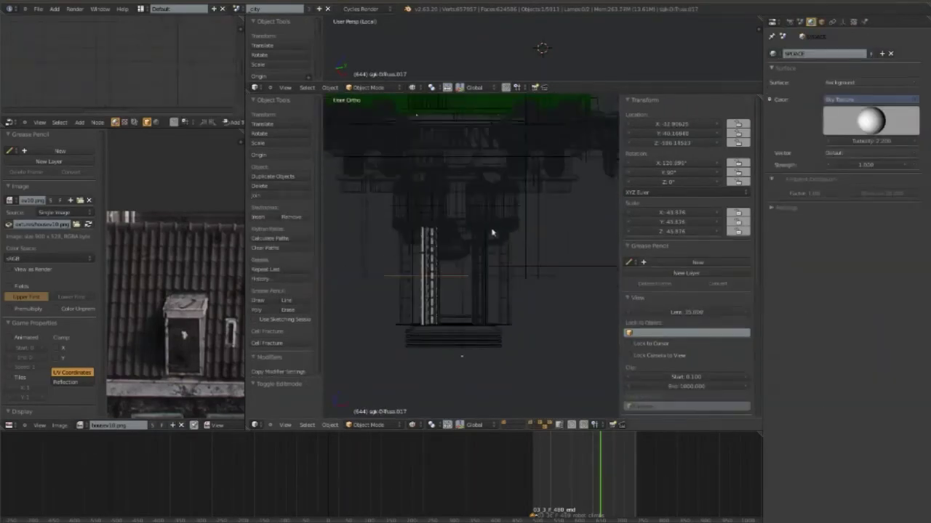
key("shift+d")
key("Escape")
key("s")
key("x")
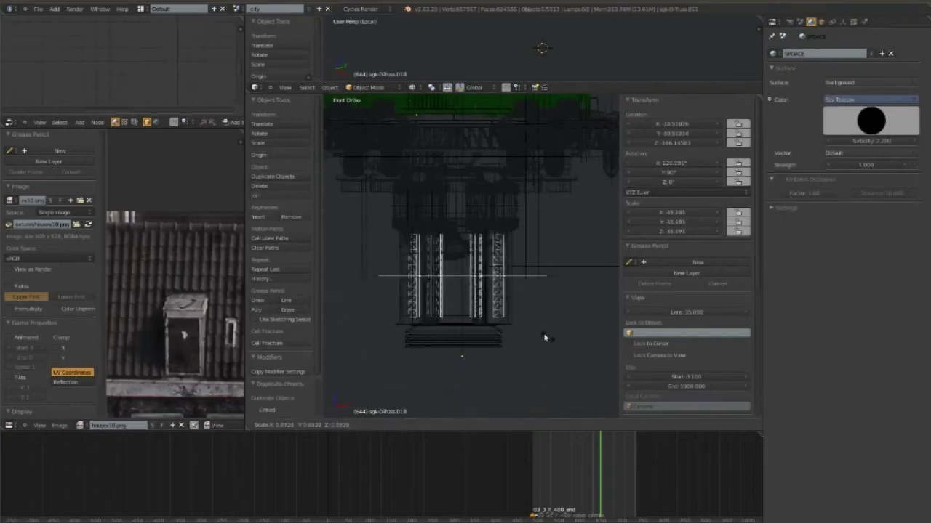
left_click(519, 318)
key("s")
key("z")
left_click(595, 383)
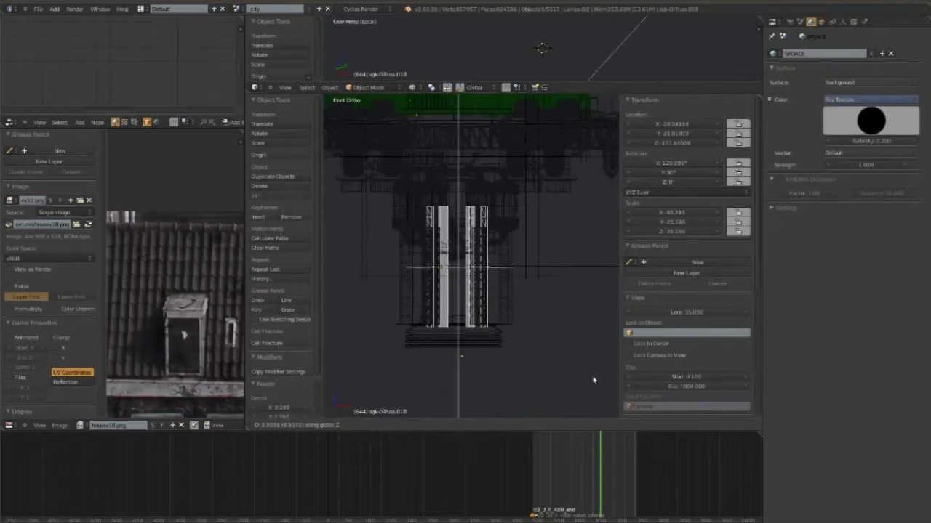
- Duplicate the Point.001 lamp and move the copy vertically along Z
key("z")
mouse_move(596, 380)
middle_mouse_down()
mouse_move(476, 357)
mouse_move(536, 322)
middle_mouse_up()
key("z")
key("KP_1")
scroll(538, 321, "down", 4)
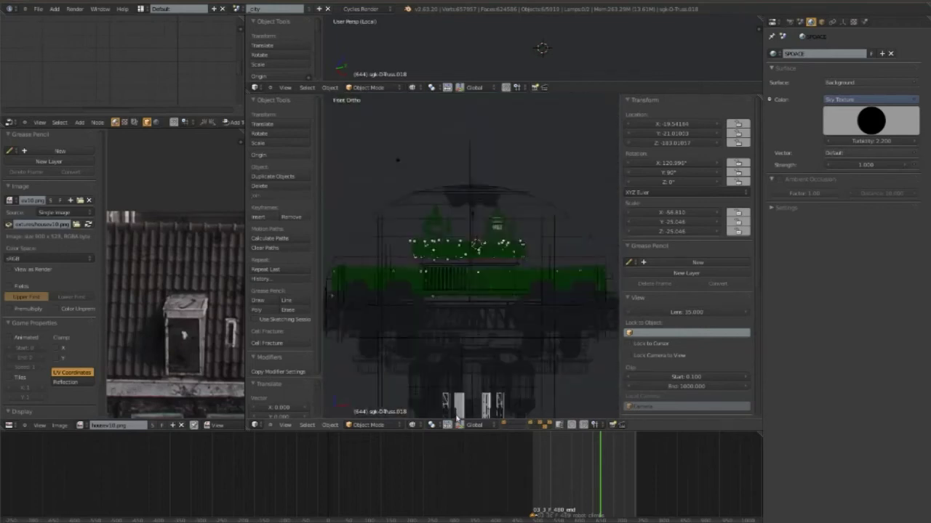
right_click(481, 240)
key("shift+d")
key("z")
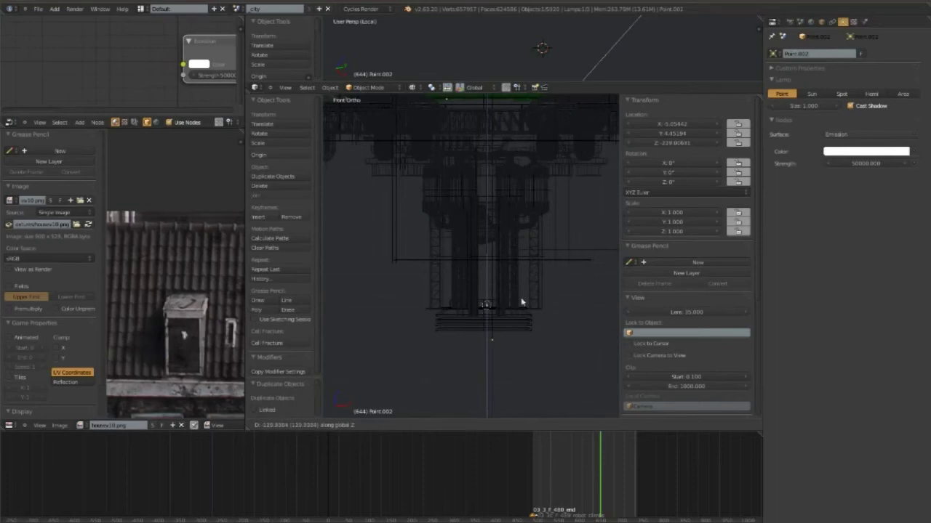
- Drop the lamp copy around Z -214 and make it warm yellow at strength 100000
left_click(539, 285)
left_click(844, 151)
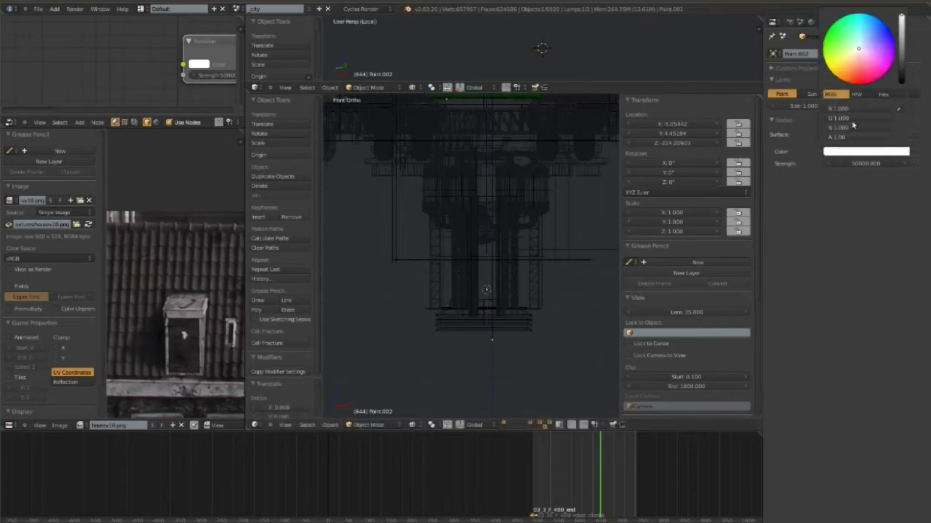
left_click(838, 71)
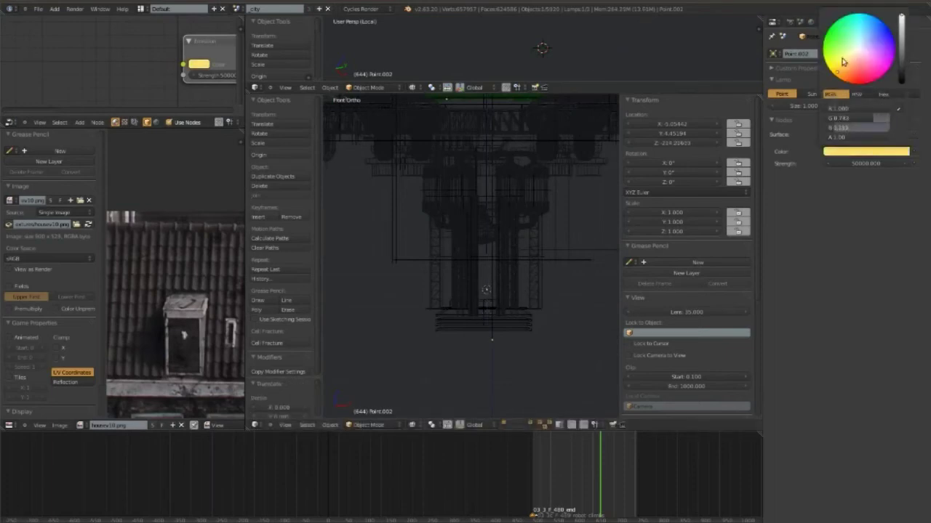
left_click(862, 163)
key("BackSpace")
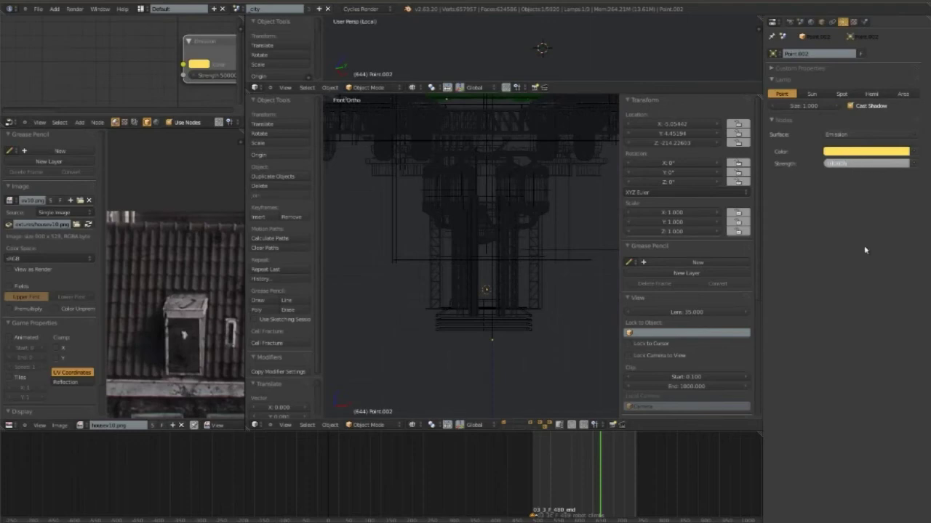
key("Return")
- Look through the scene camera and select the camera
key("shift+z")
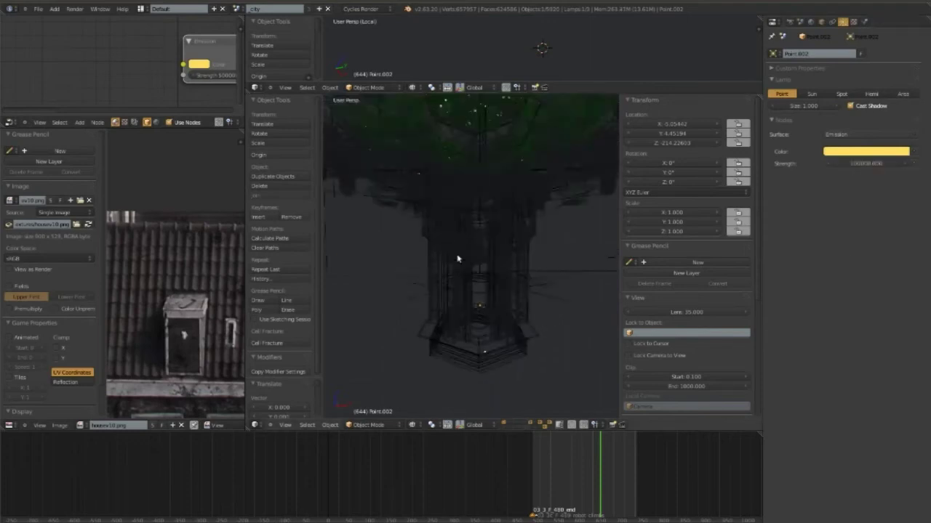
key("KP_0")
right_click(535, 218)
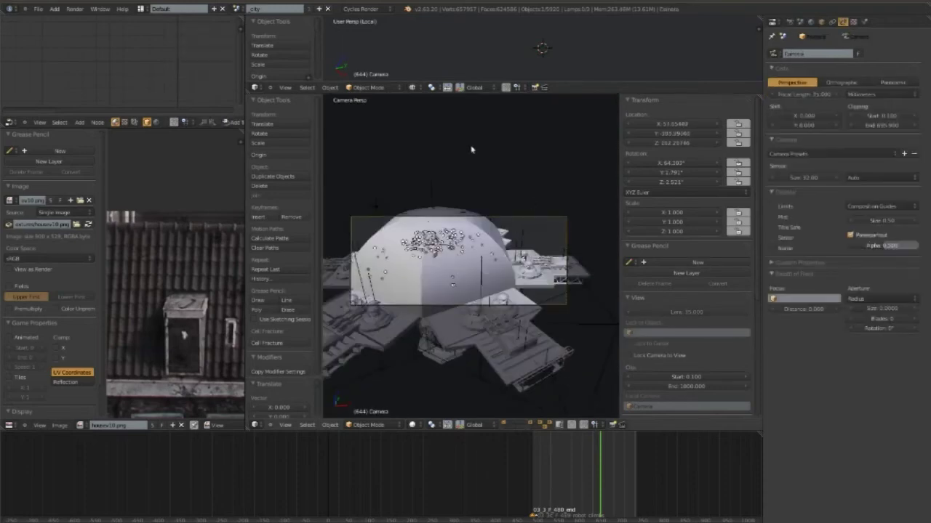
- Pull back and tilt the camera, and lower its focal length to 25.6 mm
key("g")
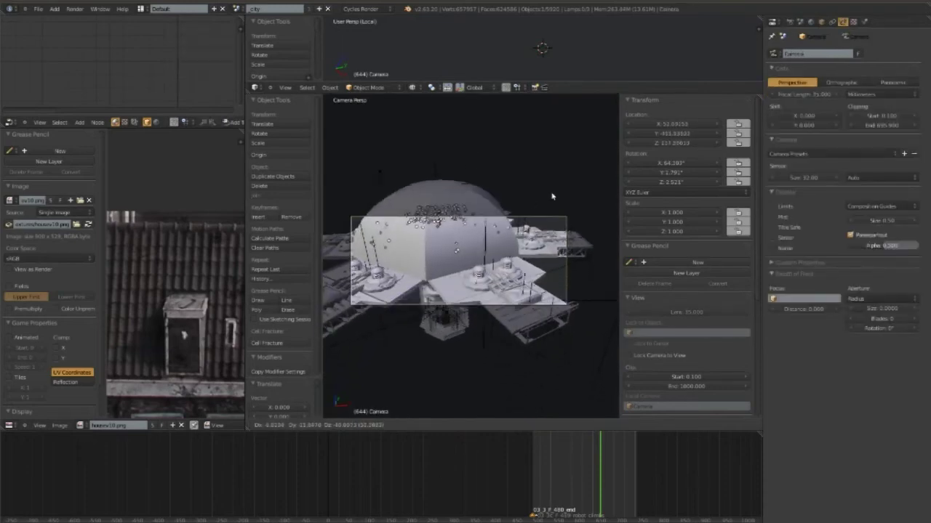
key("z")
key("z")
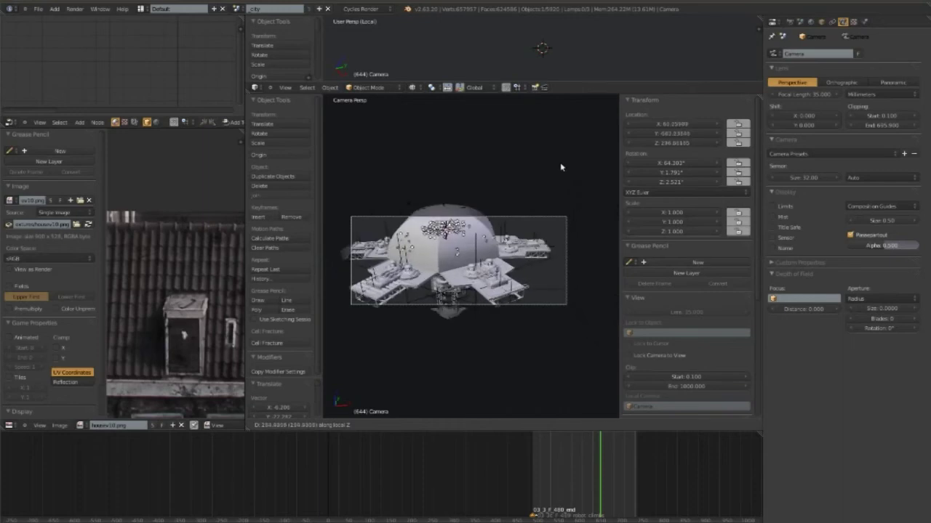
left_click(560, 167)
key("r")
left_click(545, 272)
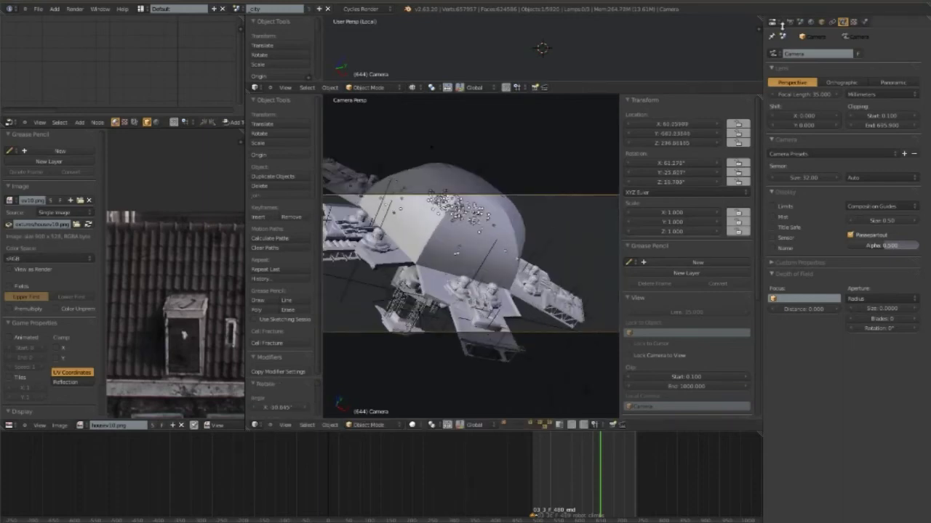
left_click_drag(804, 93, 771, 94)
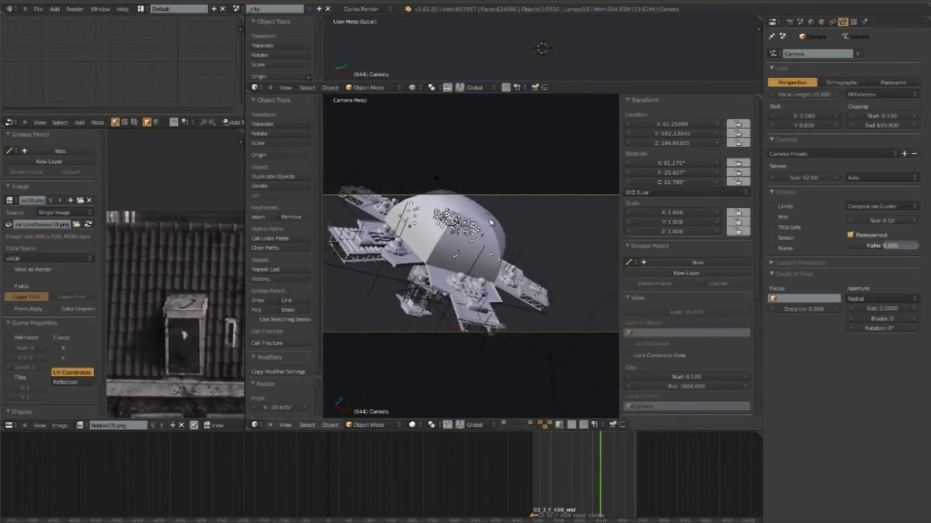
key("r")
key("r")
left_click(495, 227)
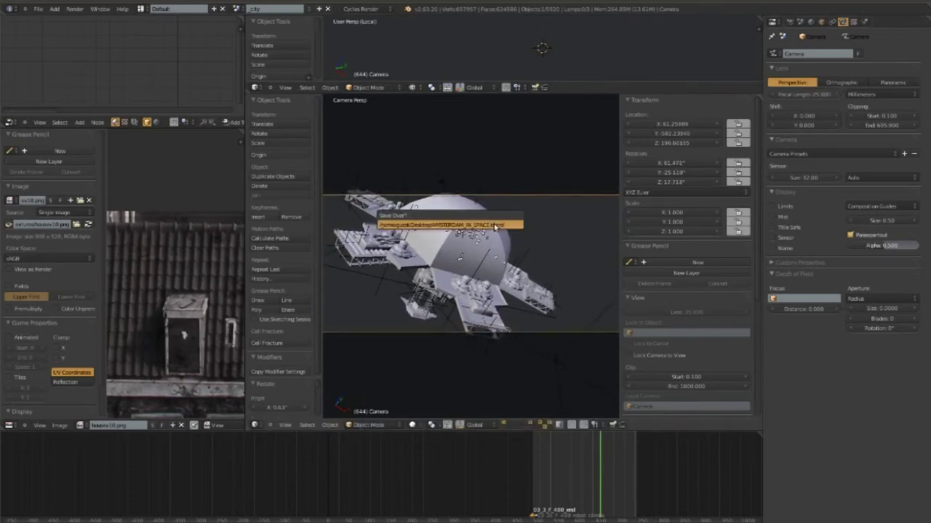
- Recentre the camera, extend Clipping End to 926.7, and start the F12 render
key("g")
key("Return")
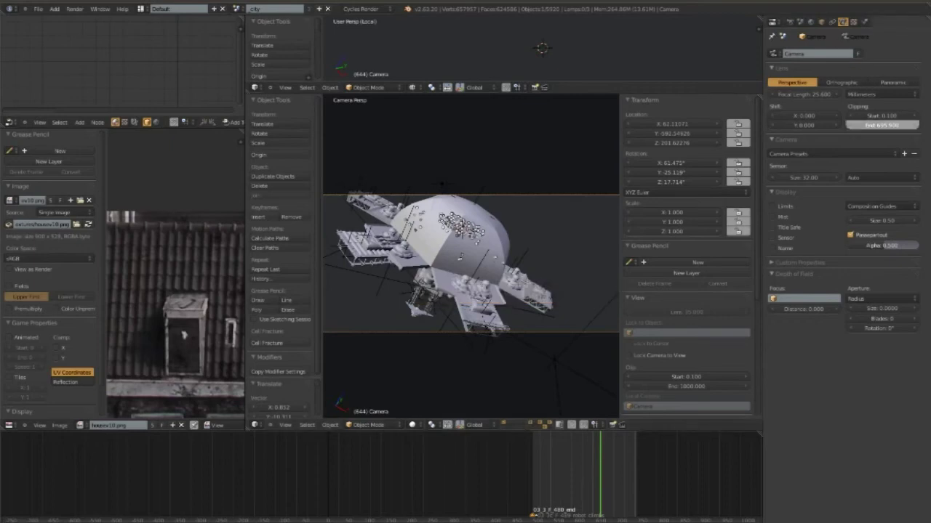
left_click_drag(882, 125, 901, 125)
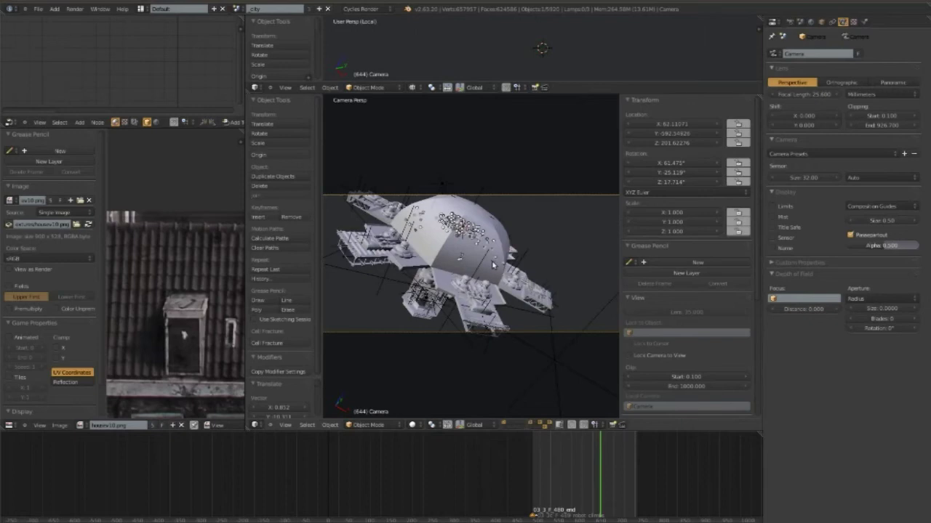
key("F12")
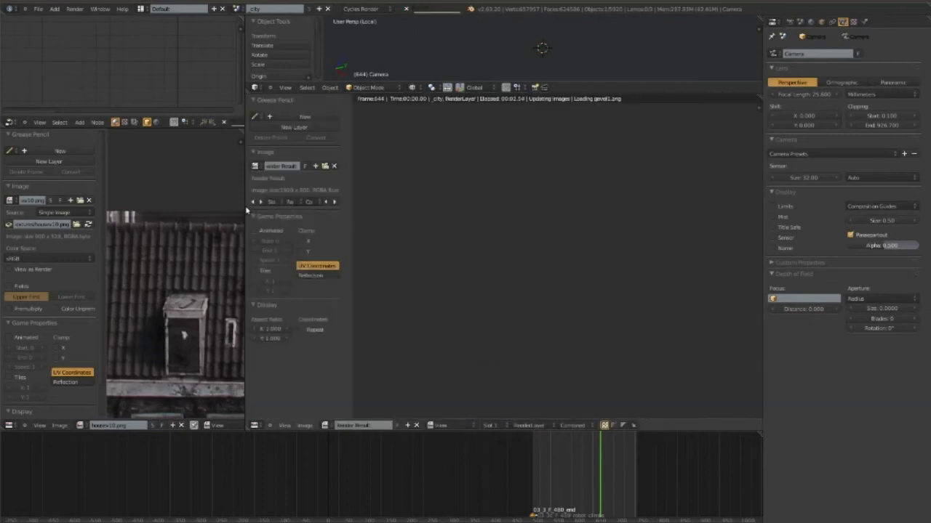
- Enlarge the Render Result, zoom and pan across the finished station image, then restore the layout
left_click_drag(246, 210, 145, 210)
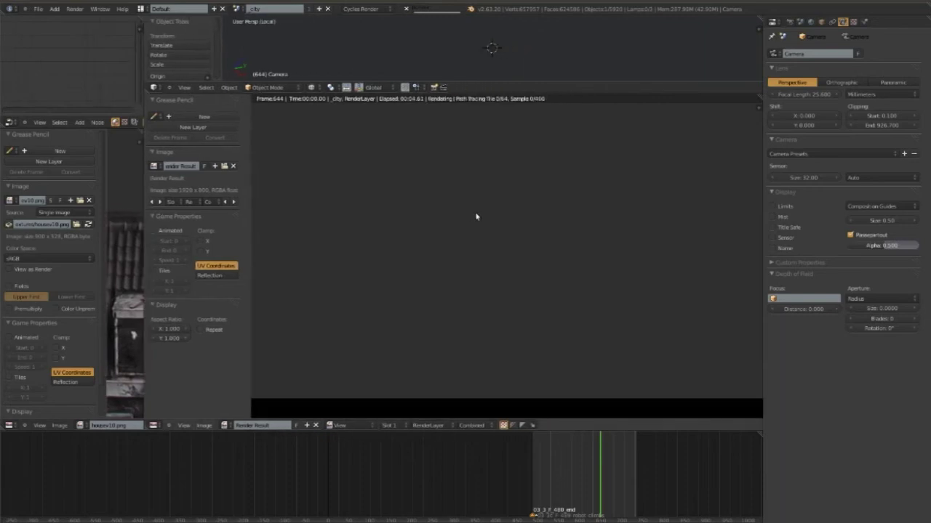
key("Home")
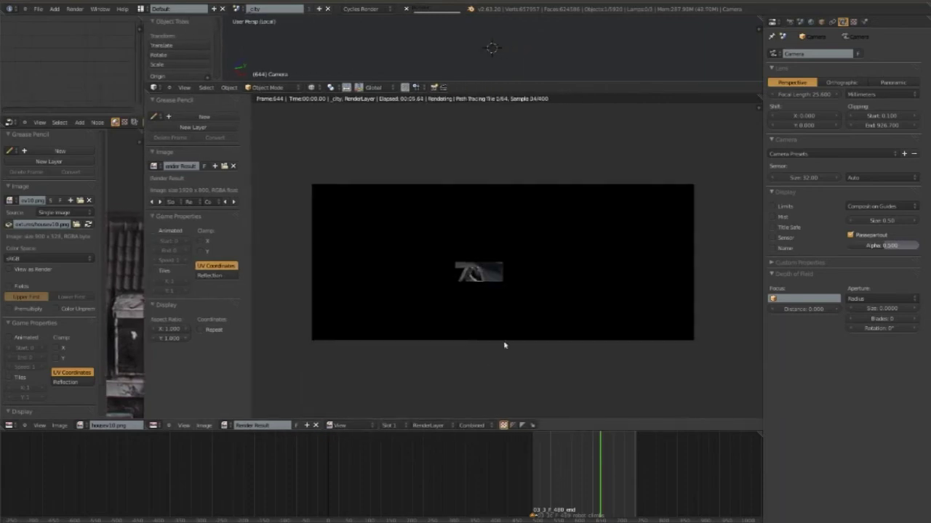
scroll(504, 344, "up", 2)
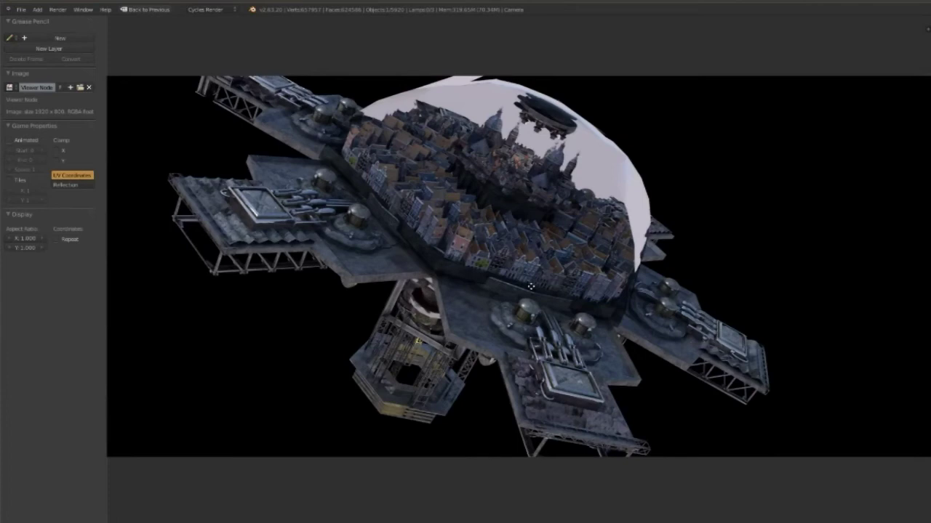
middle_click_drag(530, 287, 545, 314)
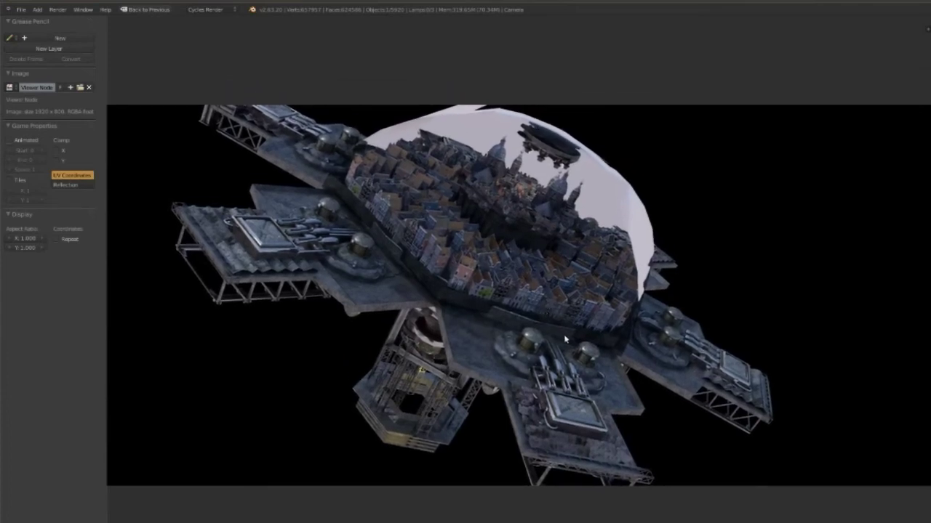
scroll(439, 342, "up", 4)
scroll(361, 371, "up", 2)
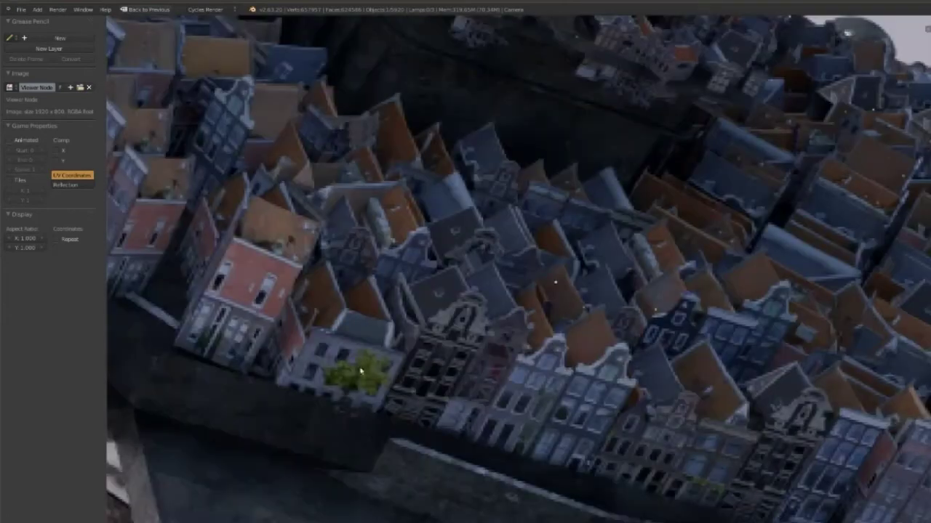
scroll(370, 387, "down", 5)
scroll(558, 361, "down", 1)
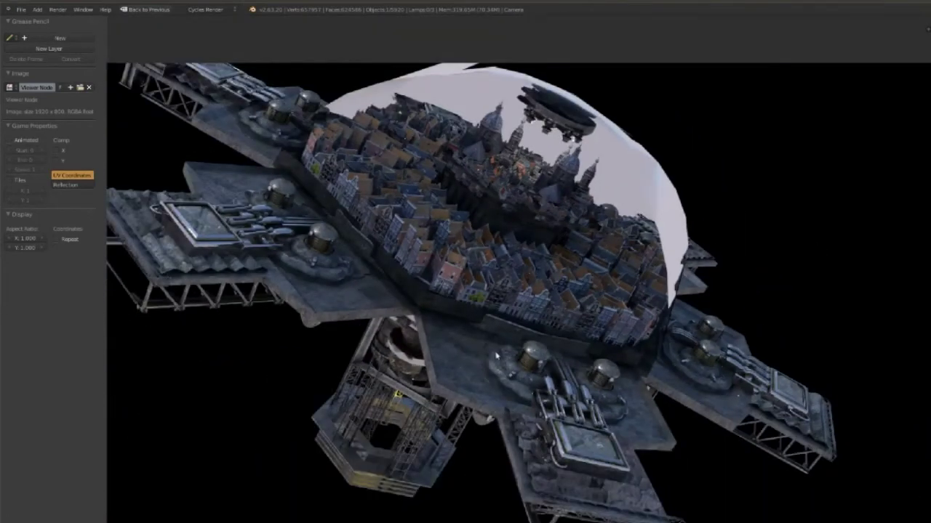
scroll(509, 354, "down", 1)
mouse_move(655, 367)
middle_mouse_down()
mouse_move(570, 367)
mouse_move(577, 369)
middle_mouse_up()
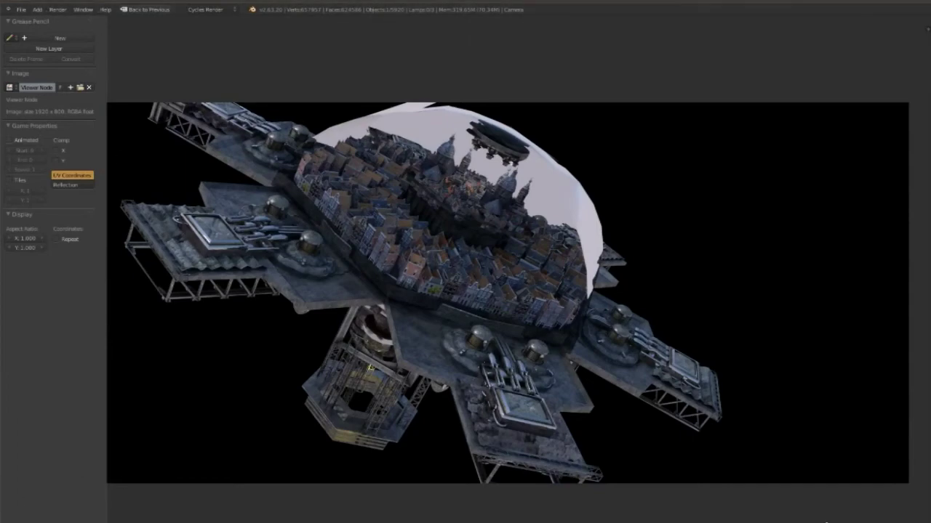
key("ctrl+Up")
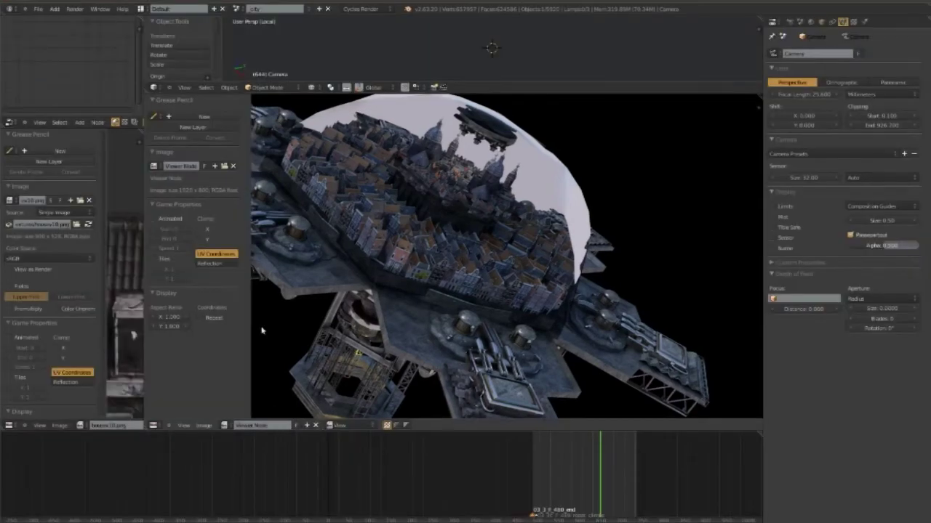
- Turn the left area into a widened Text Editor and create a new text block
left_click(11, 425)
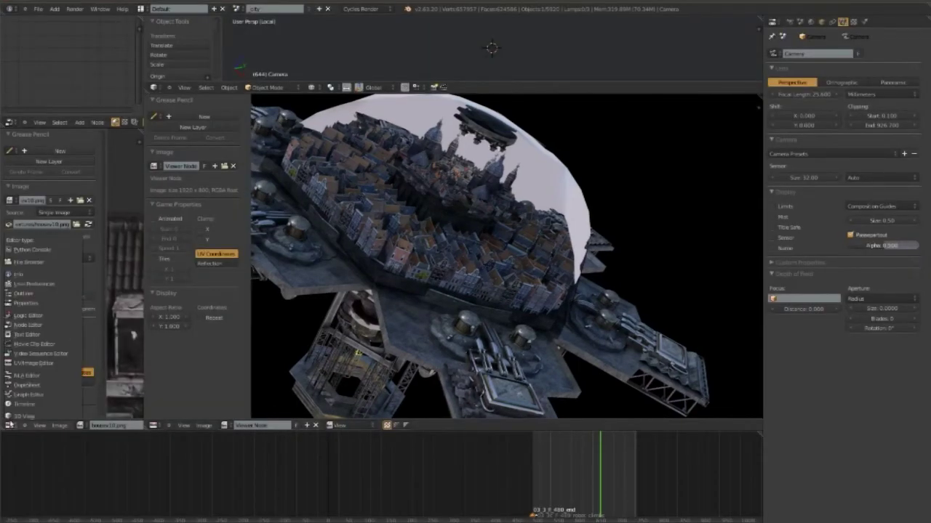
left_click(27, 335)
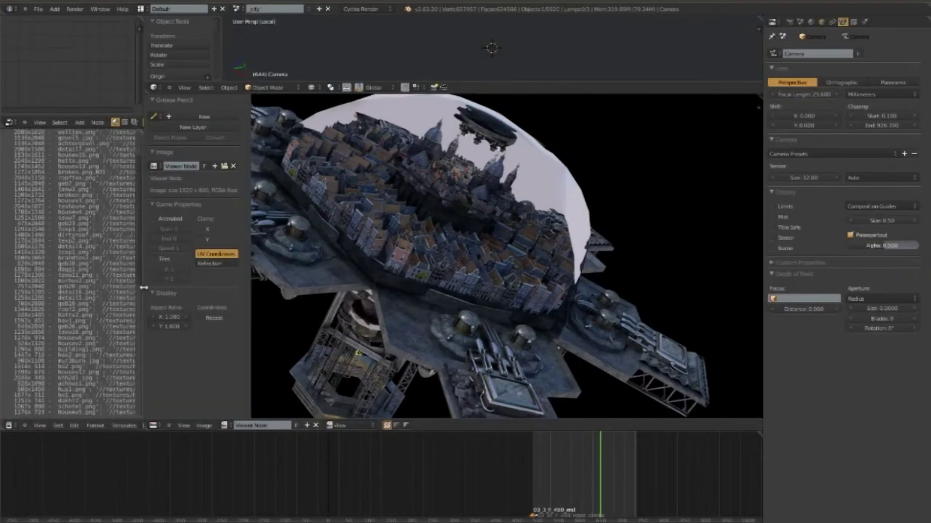
left_click_drag(144, 290, 245, 291)
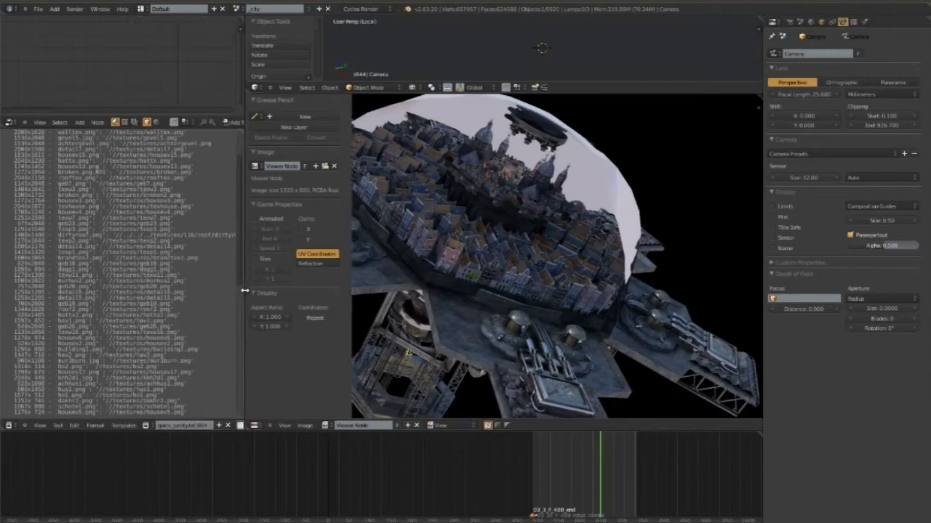
left_click(219, 425)
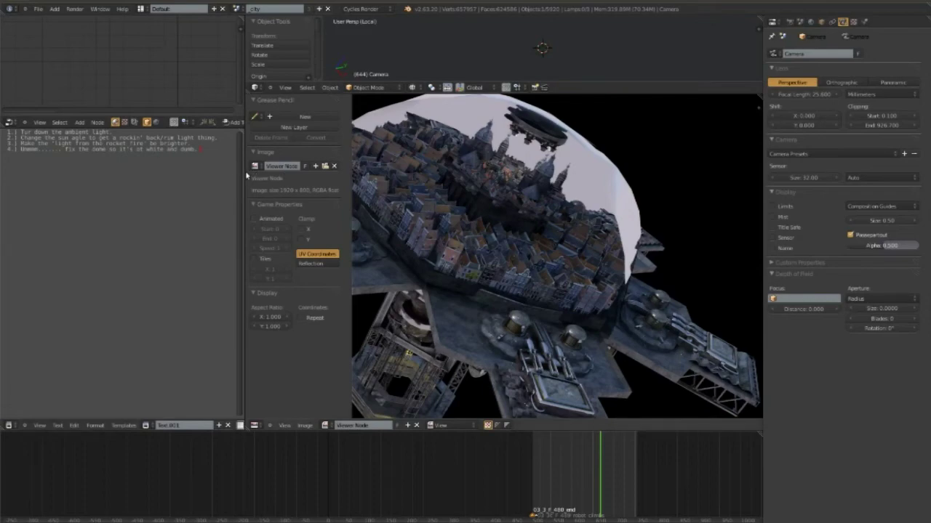
- Return the middle area to the 3D View, save the file, and switch to Rendered shading
left_click_drag(244, 173, 233, 173)
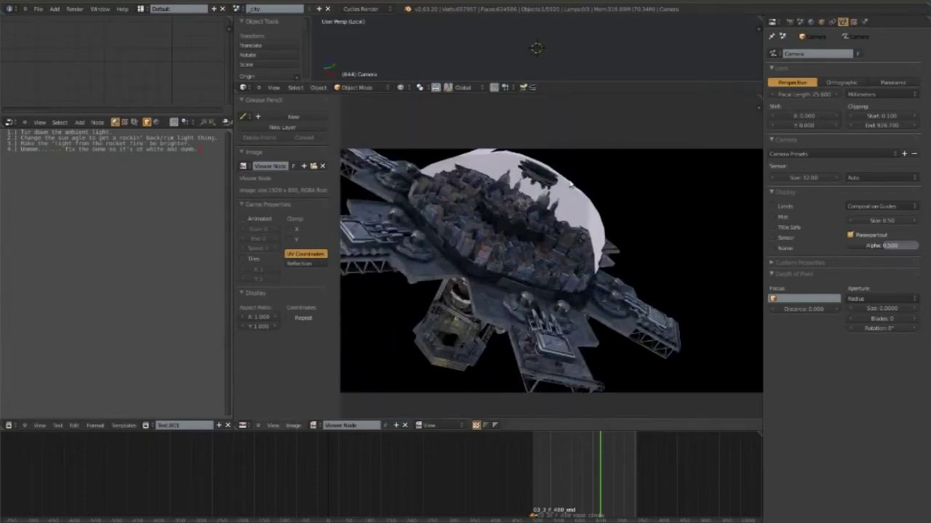
key("shift+F3")
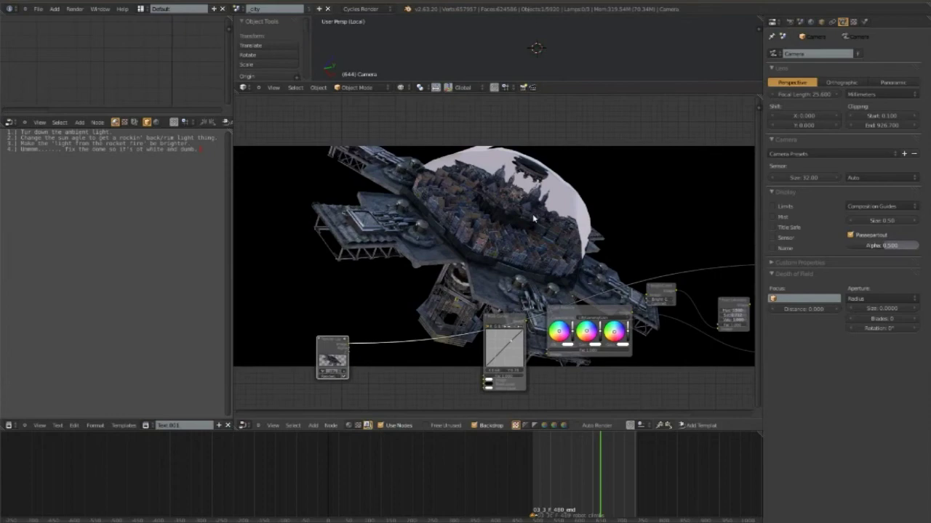
key("shift+F5")
key("ctrl+s")
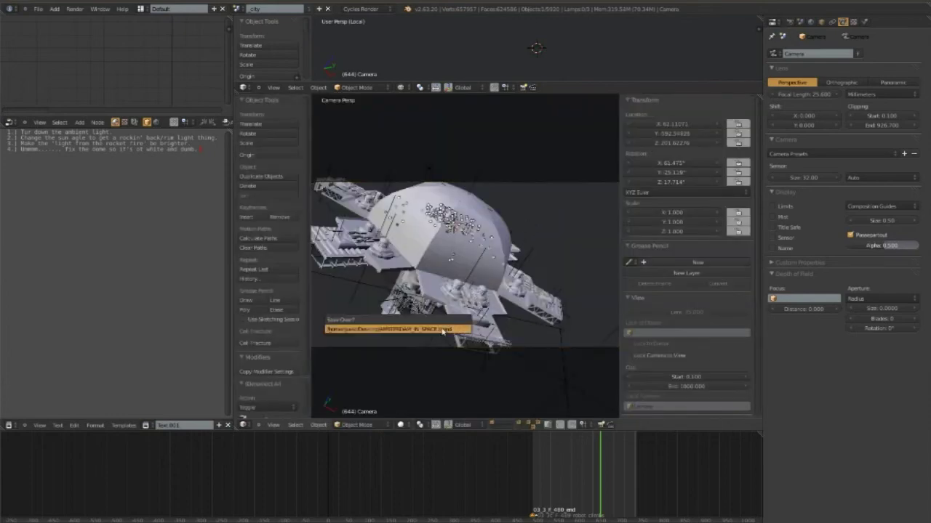
left_click(442, 330)
left_click(400, 424)
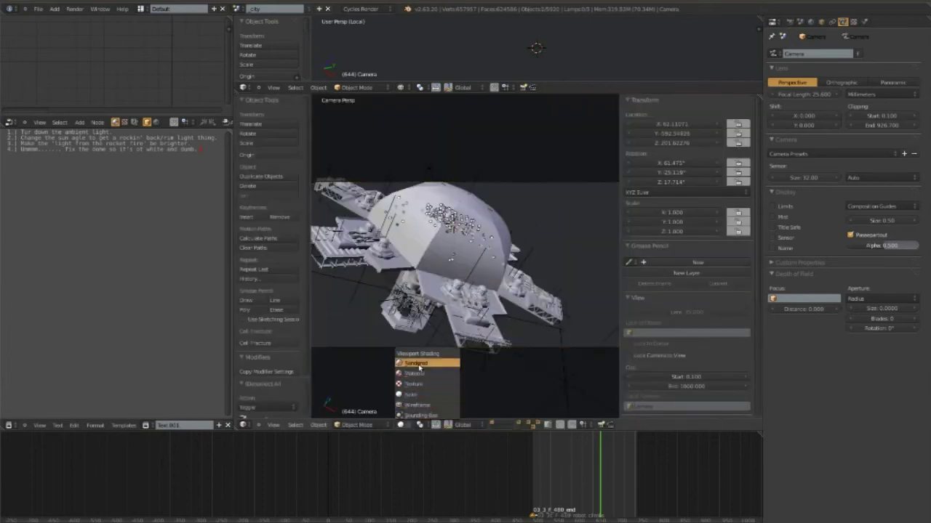
left_click(417, 363)
- Lower the world background strength from 1.000 to 0.150 and check the rendered view
left_click(810, 22)
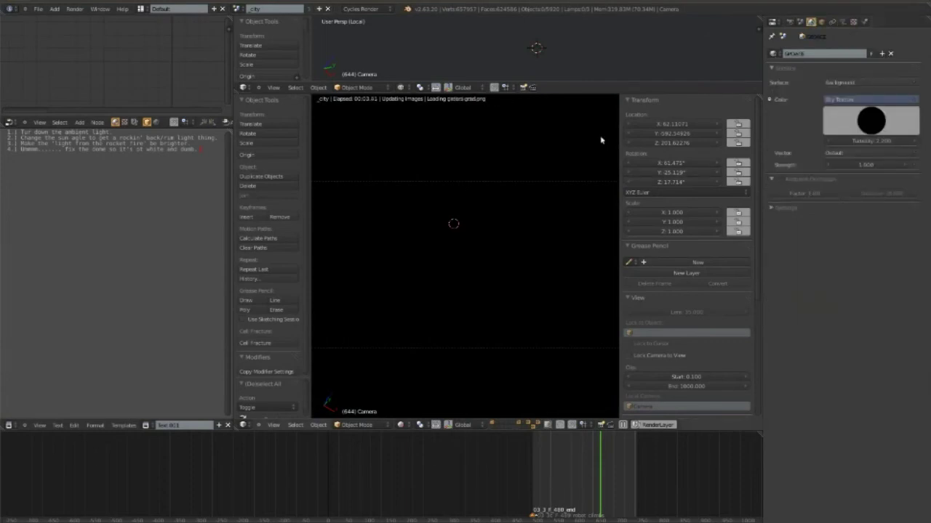
left_click_drag(619, 137, 687, 141)
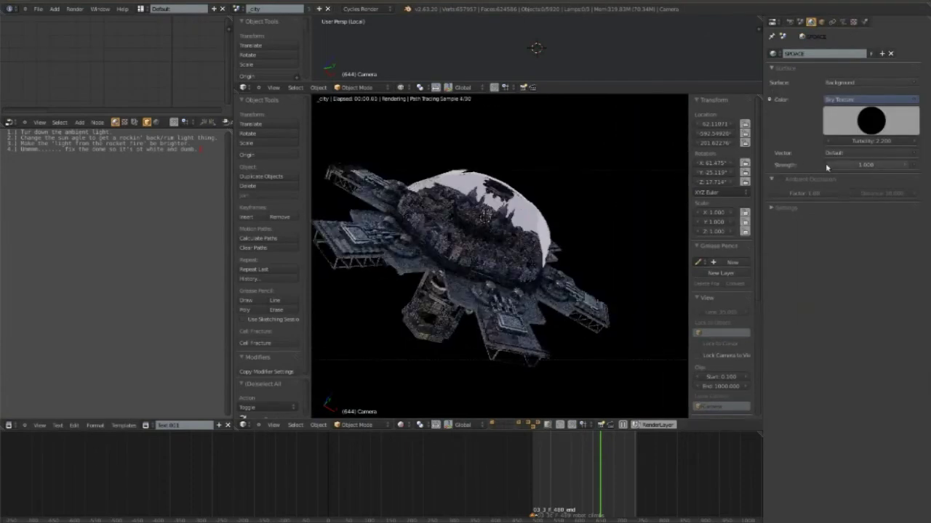
left_click_drag(825, 167, 800, 166)
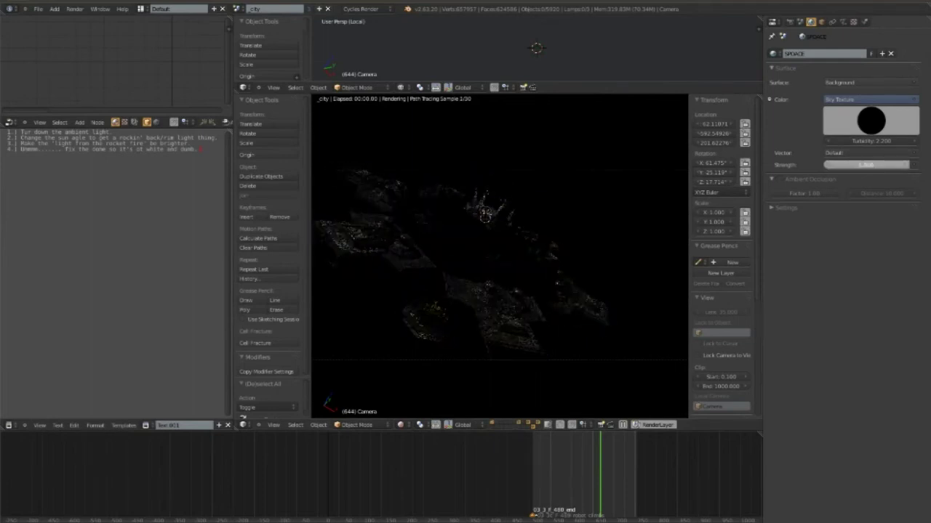
left_click(865, 165)
key("BackSpace")
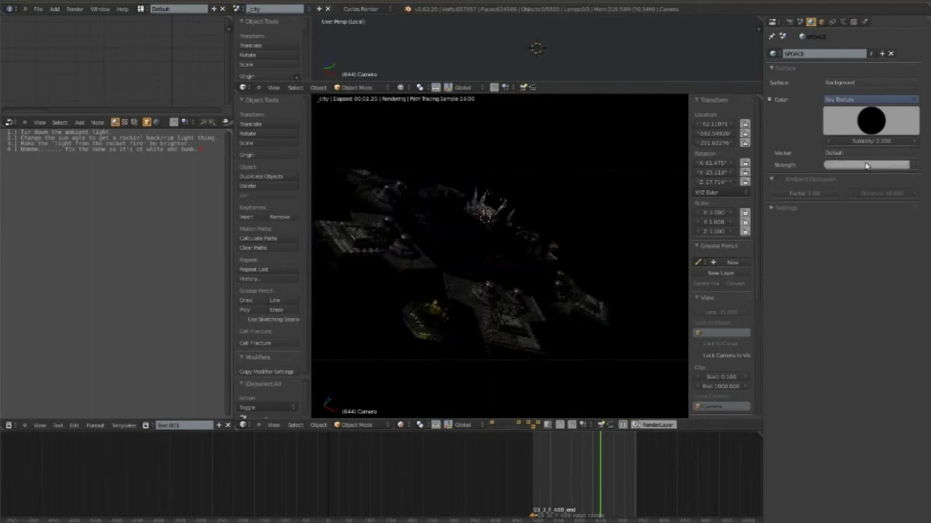
type("0.15")
key("Return")
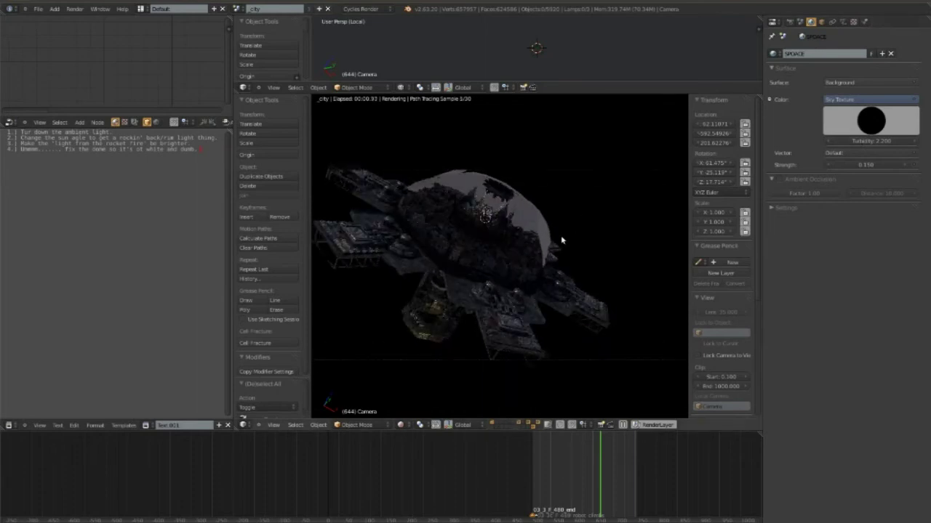
middle_click_drag(551, 243, 549, 279)
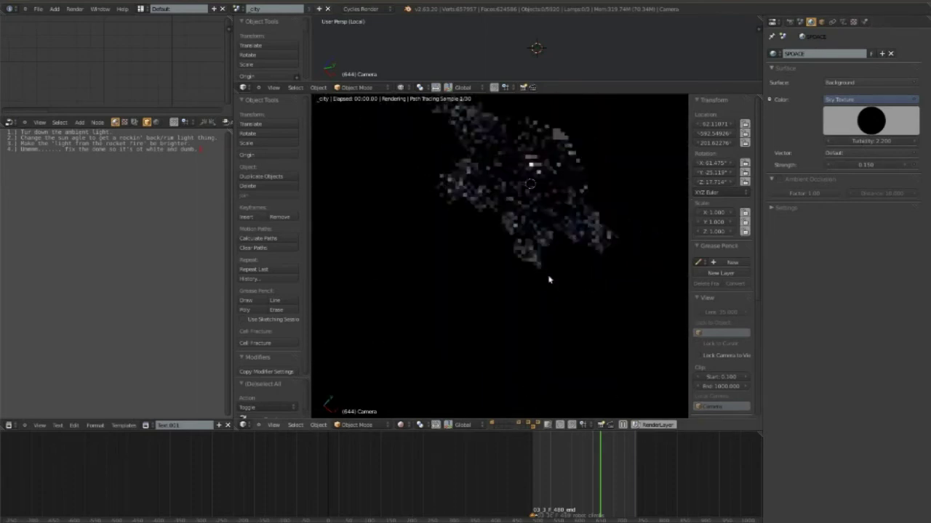
key("shift+z")
- Select the sun lamp from a top view, then orbit to a tilted side angle
key("KP_7")
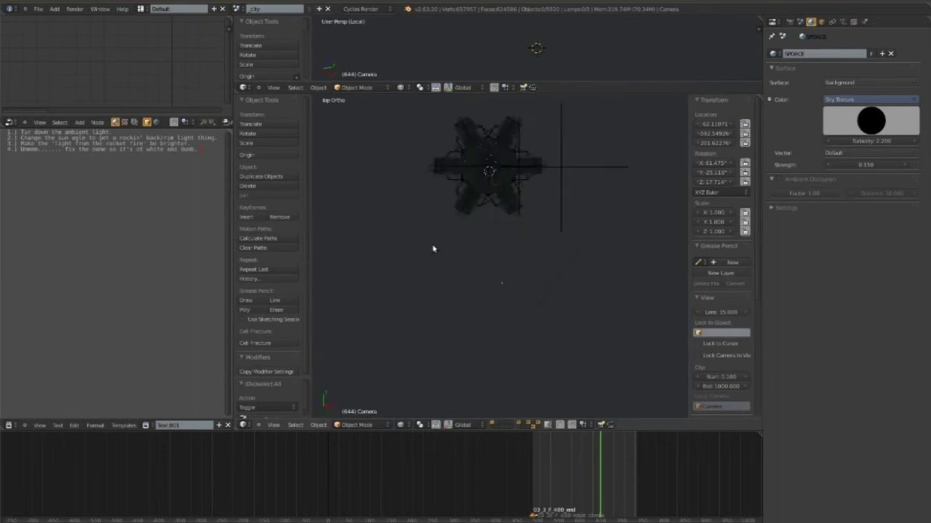
key("KP_5")
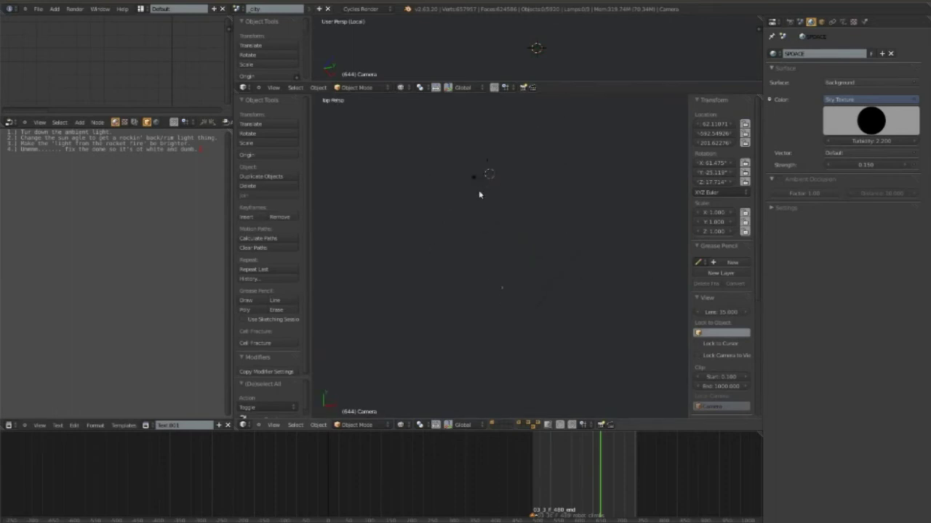
right_click(472, 179)
key("KP_5")
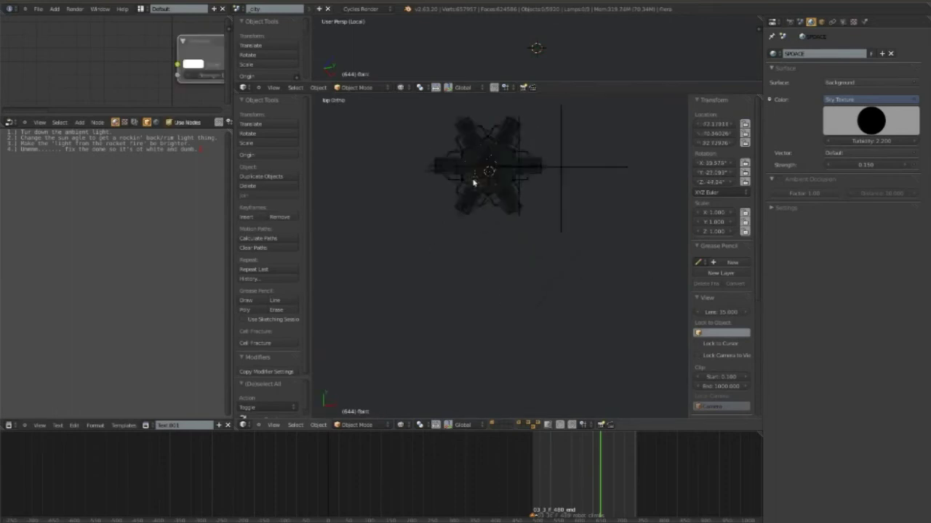
scroll(499, 291, "down", 5)
scroll(505, 284, "down", 3)
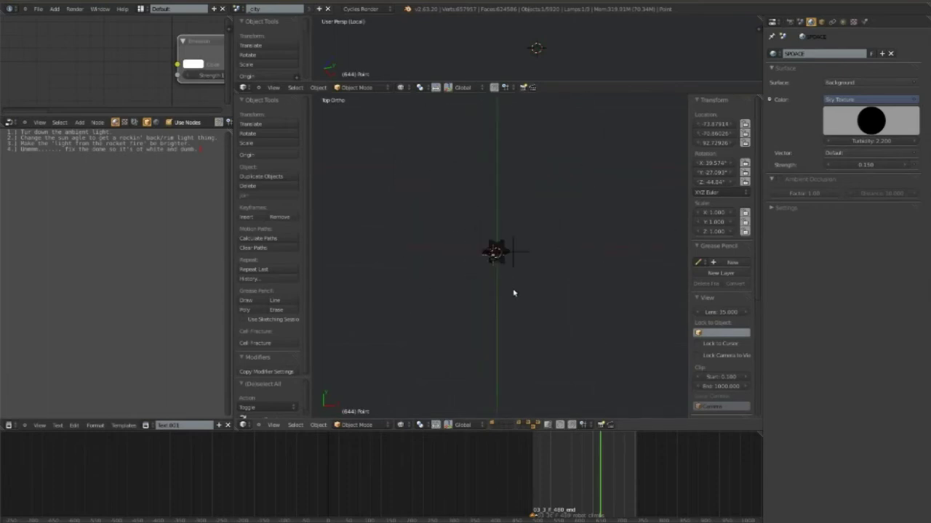
scroll(516, 292, "up", 2)
scroll(515, 290, "up", 4)
mouse_move(515, 290)
middle_mouse_down()
mouse_move(524, 254)
mouse_move(512, 245)
mouse_move(524, 306)
mouse_move(509, 239)
mouse_move(527, 284)
middle_mouse_up()
- In camera view with Rendered shading, raise the sun strength to 15
key("KP_0")
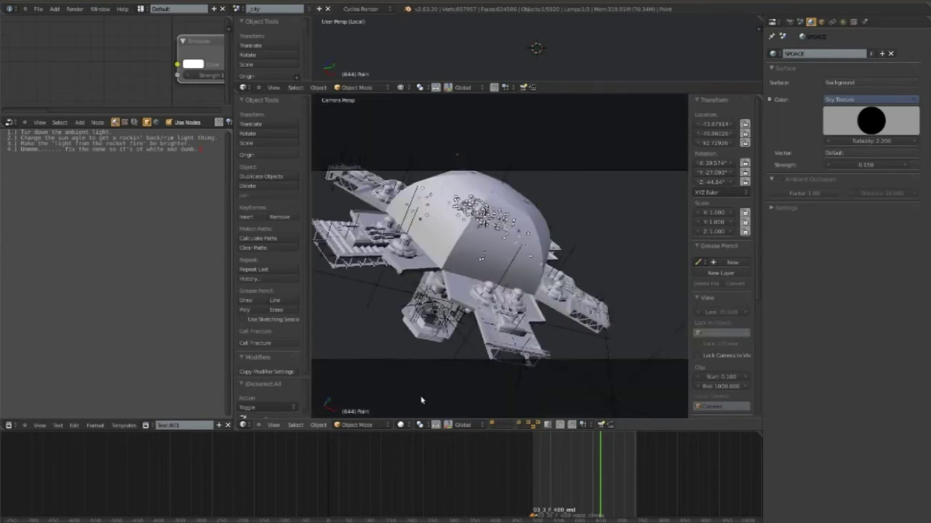
left_click(400, 425)
left_click(409, 362)
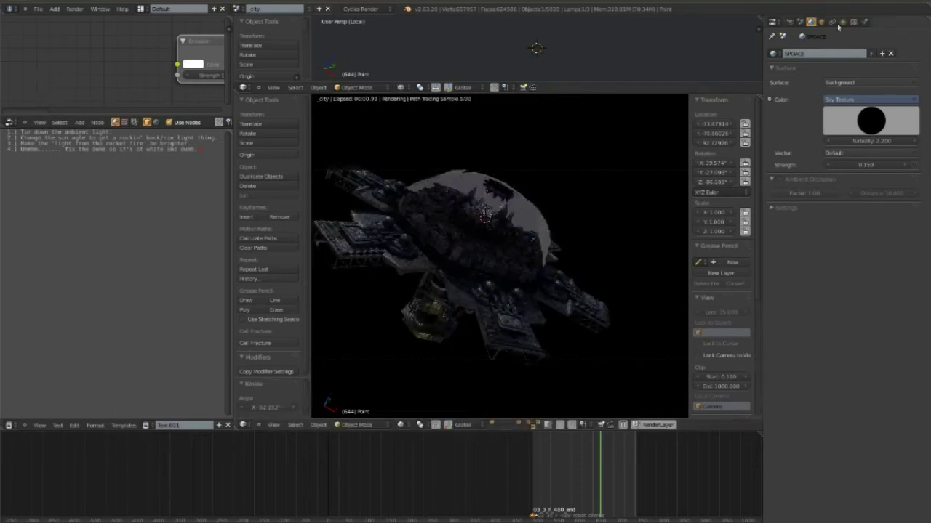
left_click(843, 22)
left_click_drag(852, 166, 901, 166)
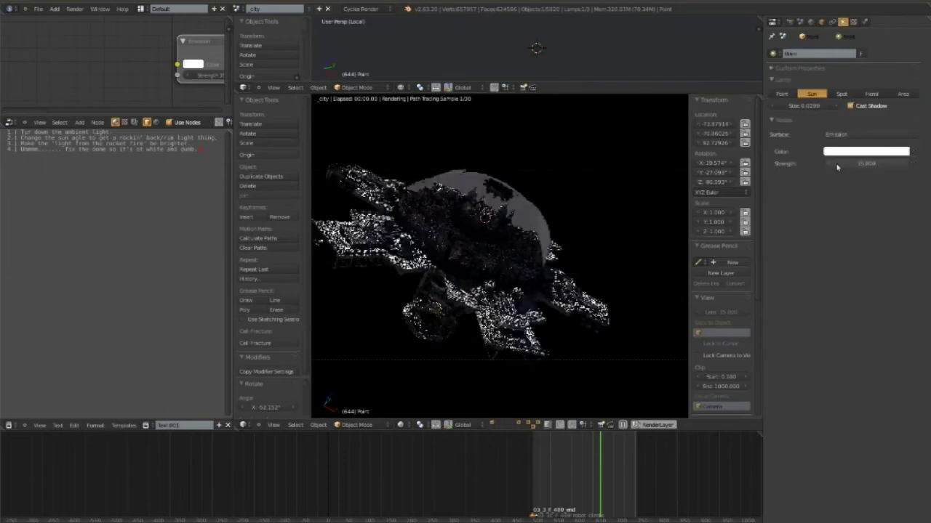
- Rotate the sun lamp around Z to about -165° for a rim light
key("r")
key("z")
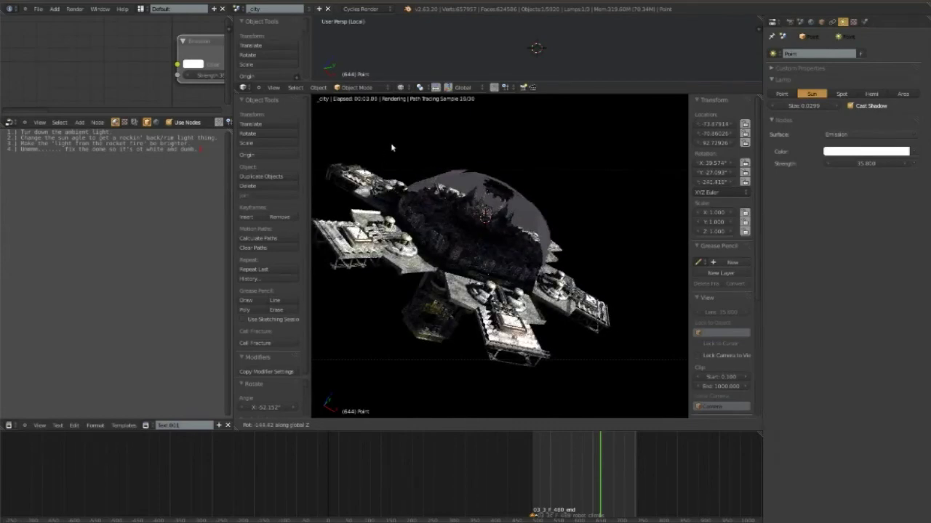
left_click(405, 272)
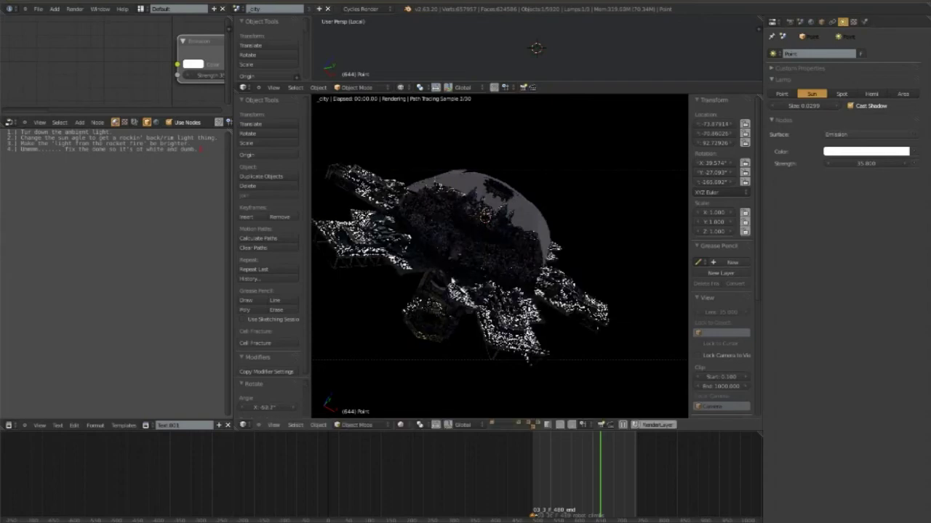
- Set the sun strength to 11, then settle on 5
left_click(865, 163)
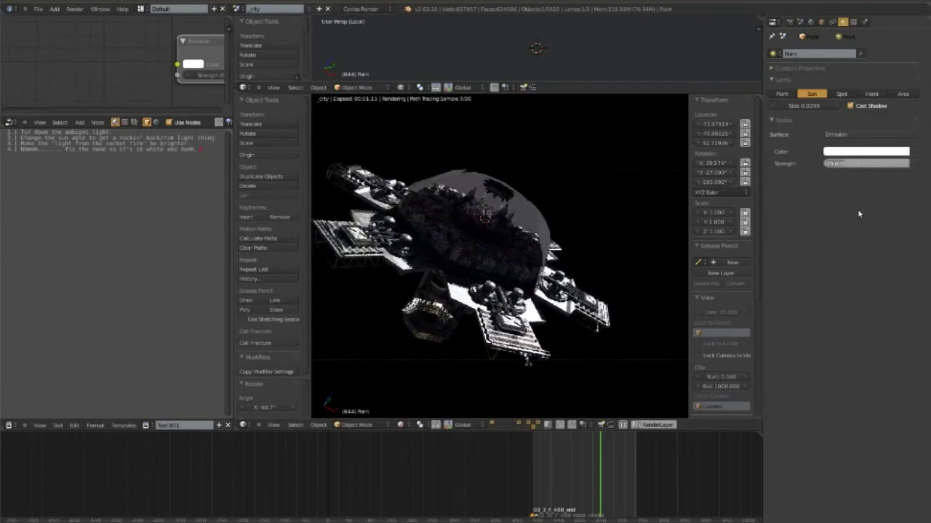
type("11")
key("Return")
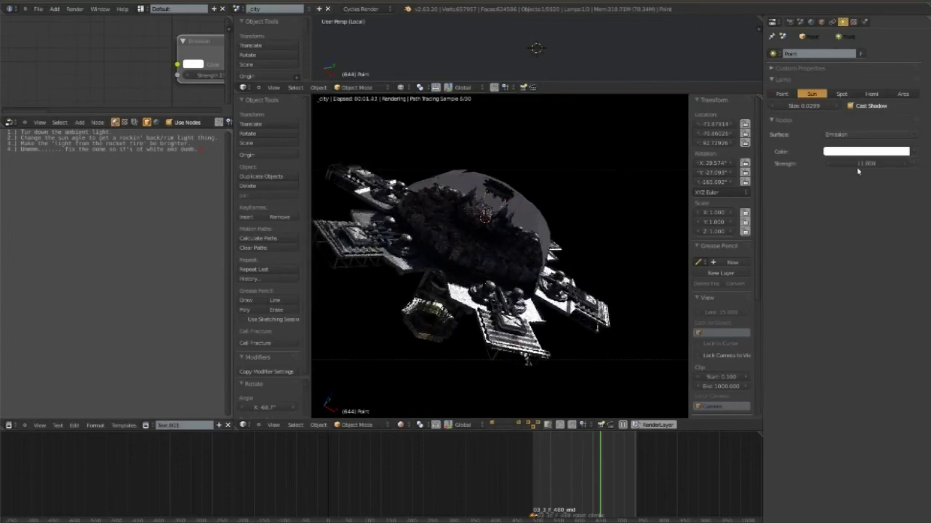
left_click(858, 167)
type("5")
key("Return")
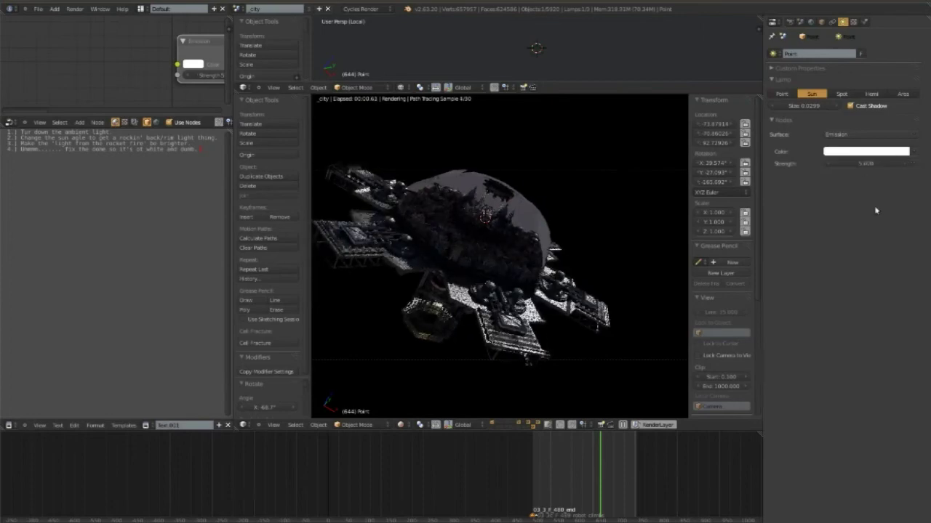
- Reposition and re-rotate the scene camera
right_click(538, 172)
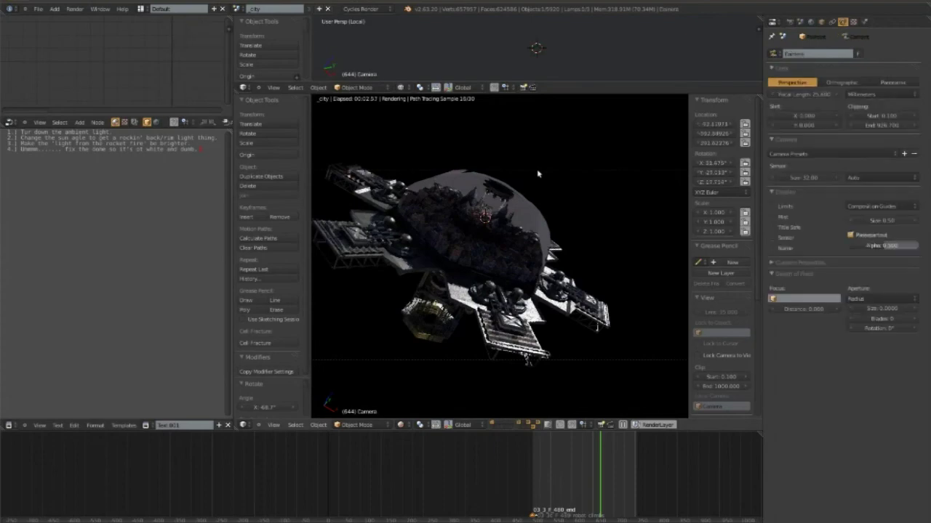
key("g")
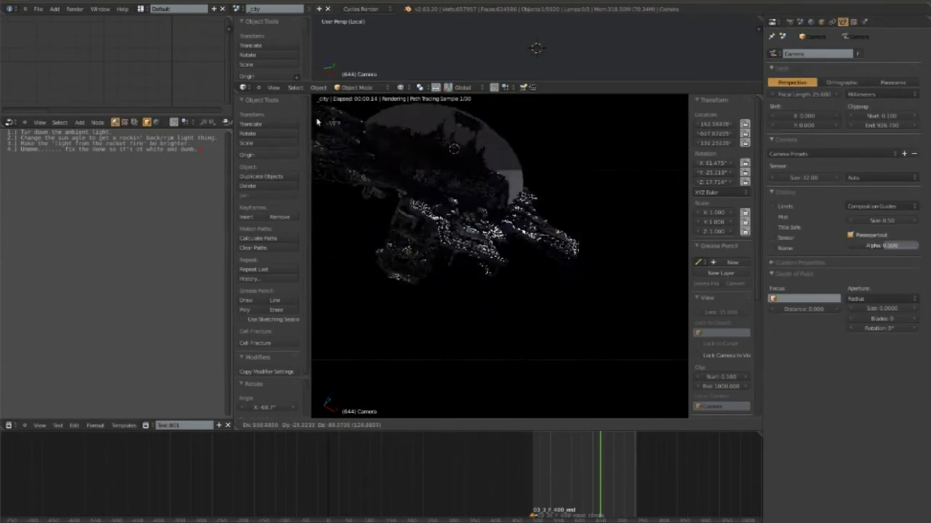
key("Return")
key("r")
key("r")
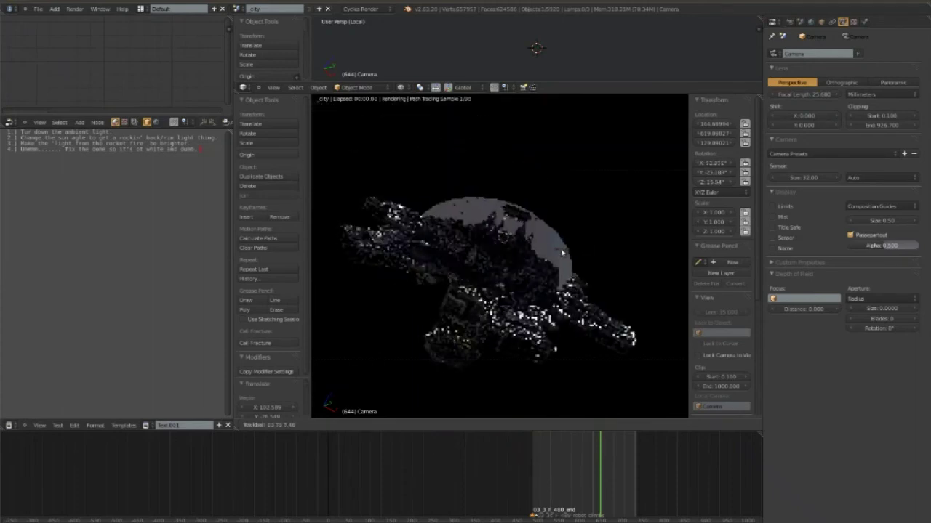
key("Return")
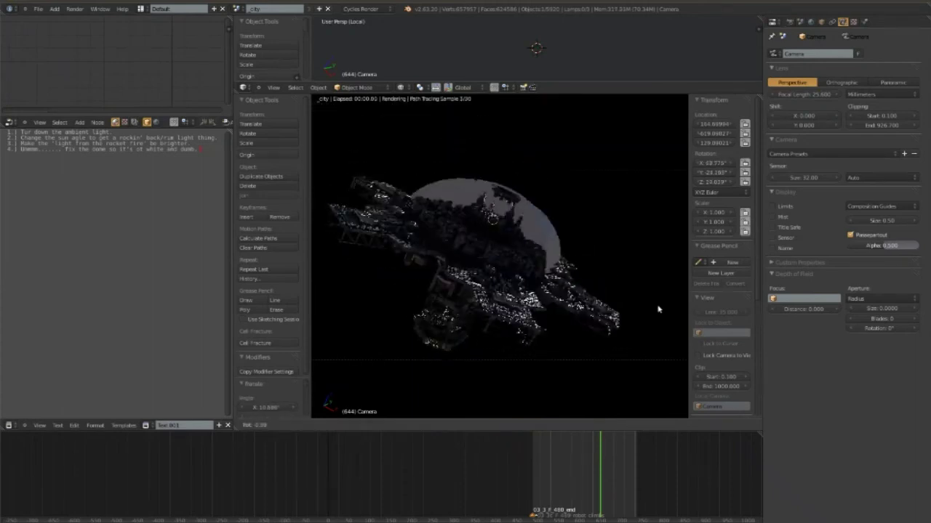
- Select the point lamp at the engine base and shift its colour from orange to yellow
key("z")
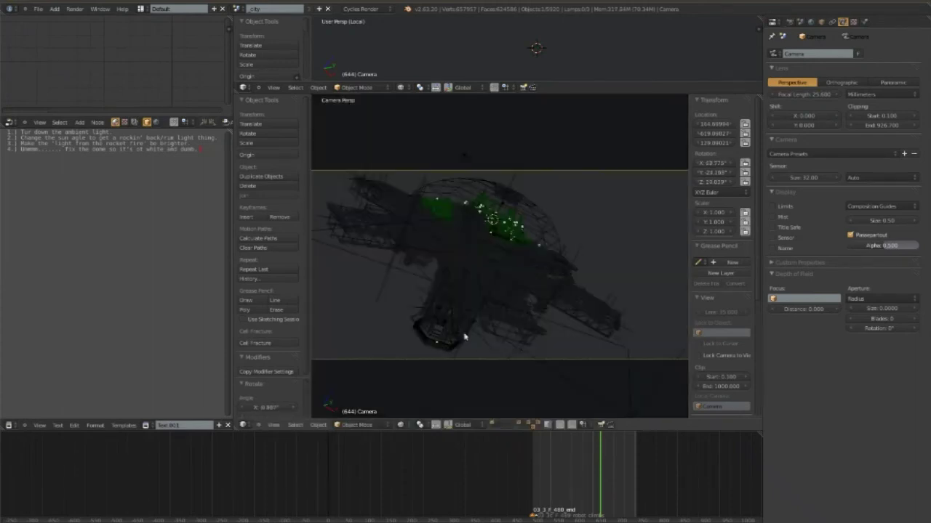
right_click(452, 320)
key("KP_Decimal")
key("KP_1")
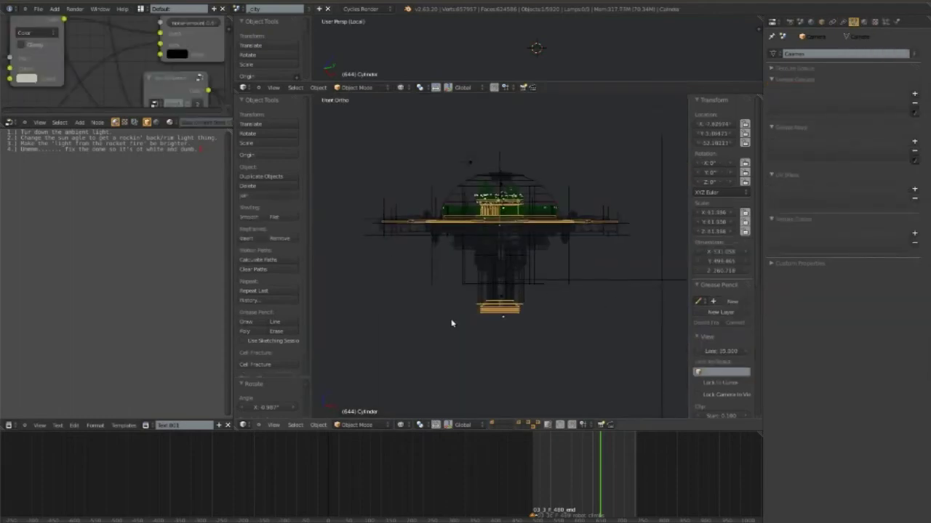
key("KP_5")
scroll(536, 262, "up", 3)
right_click(504, 301)
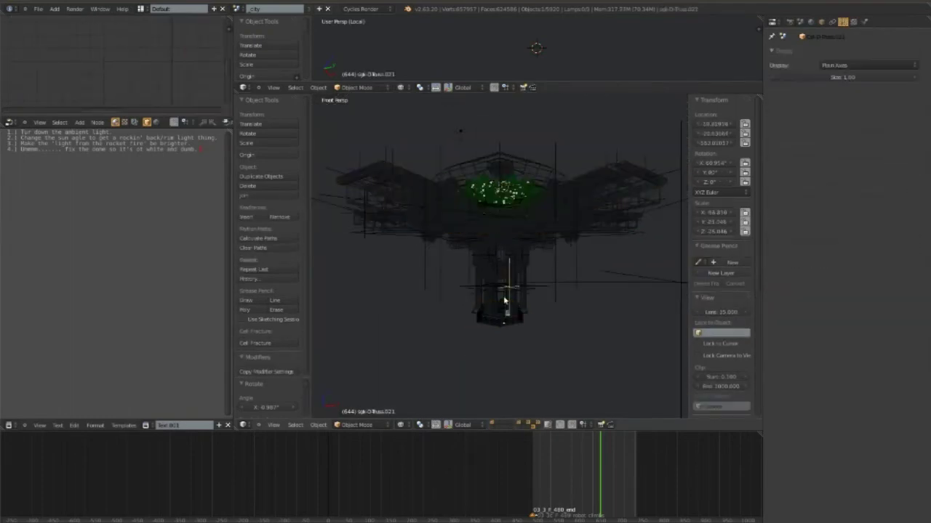
right_click(503, 301)
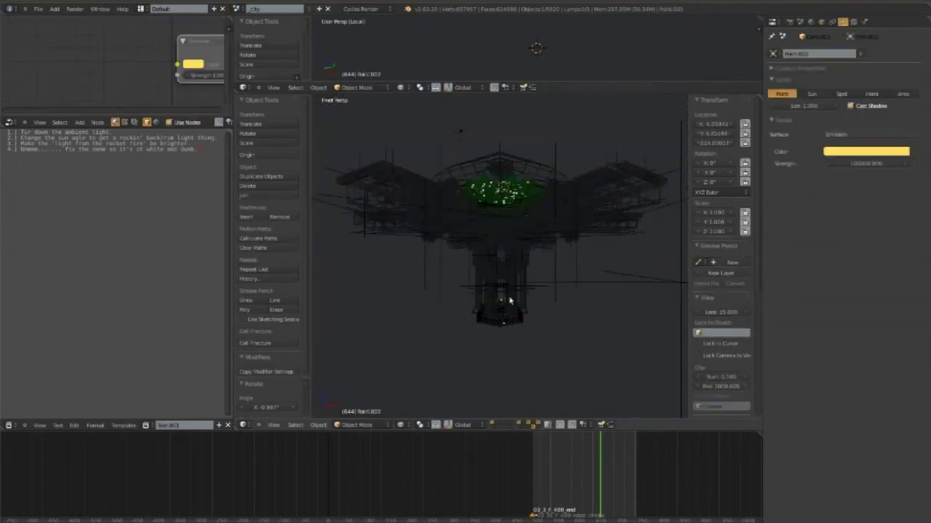
left_click(875, 155)
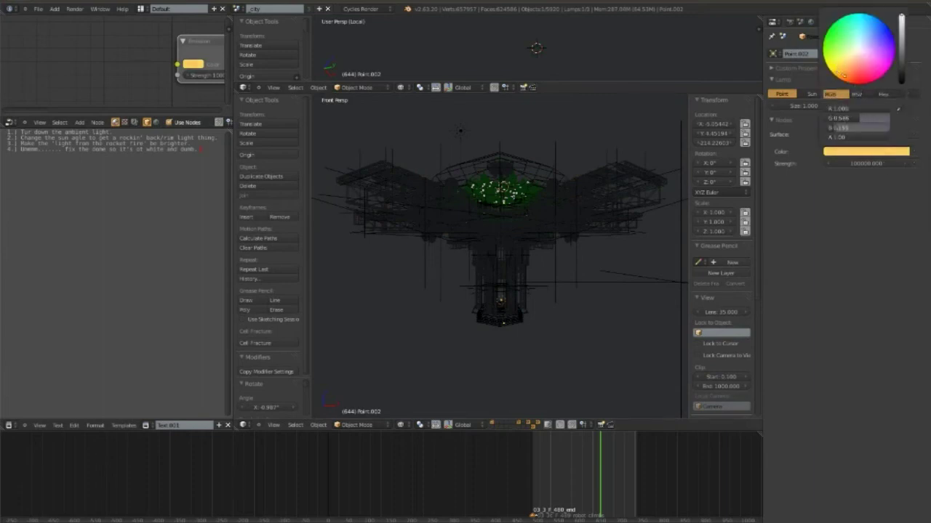
key("KP_5")
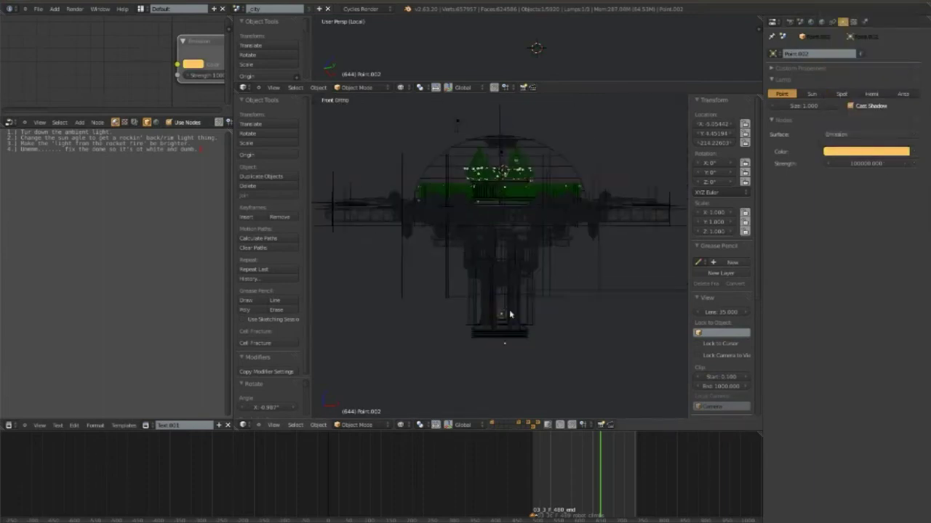
left_click(881, 153)
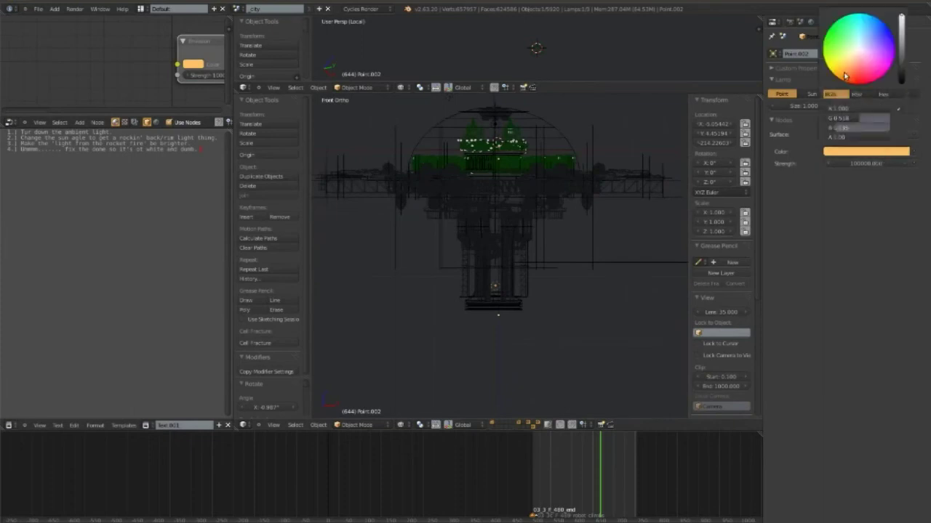
left_click_drag(844, 75, 834, 69)
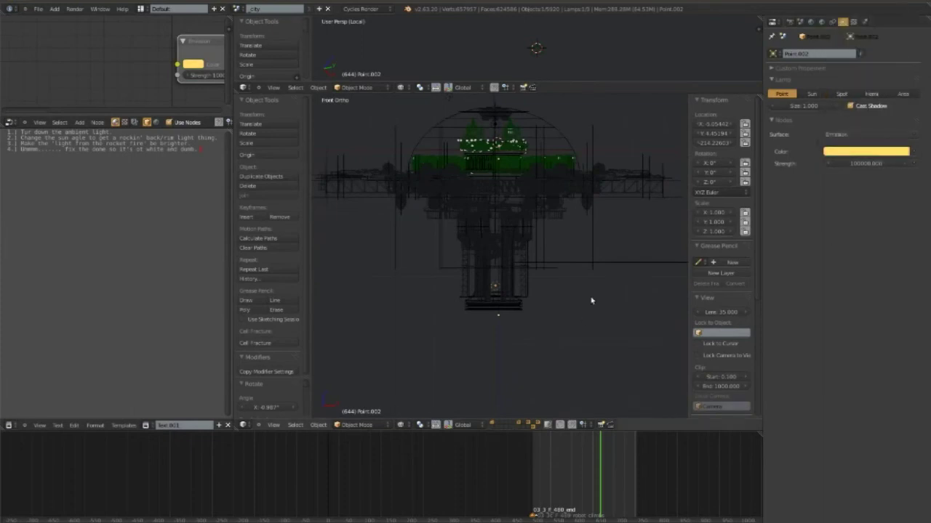
- Move the yellow lamp vertically along Z and delete an unwanted duplicate
key("g")
key("z")
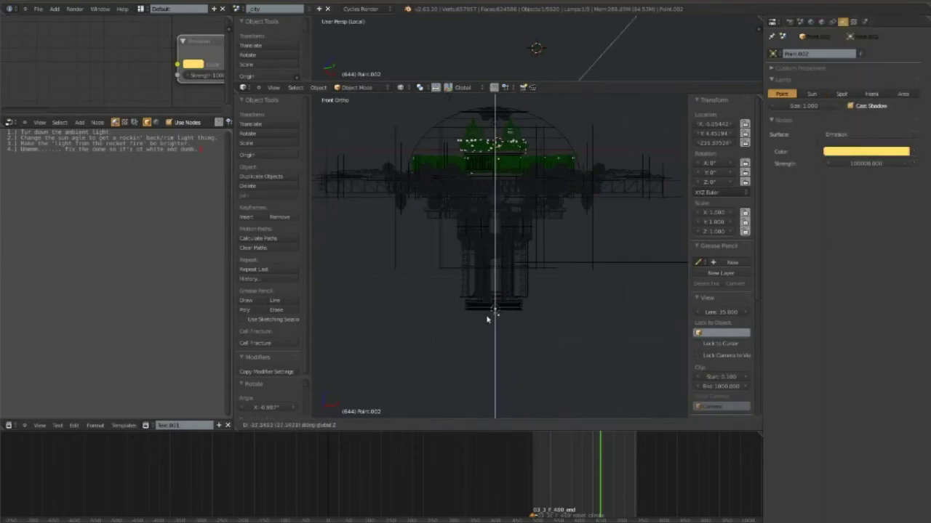
left_click(487, 319)
key("alt+d")
left_click(526, 309)
key("x")
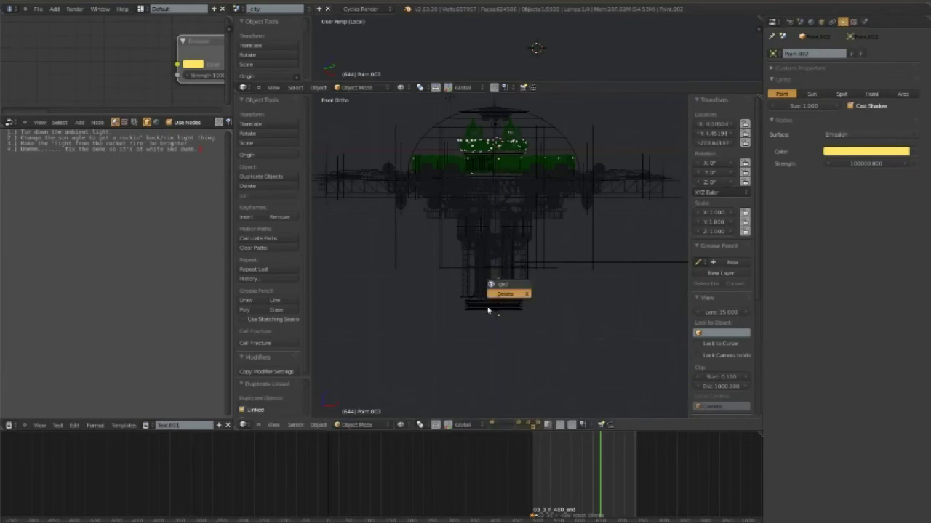
key("Return")
- Stack two Z-constrained linked lamp copies down the exhaust, tinting them deeper orange
key("alt+d")
key("z")
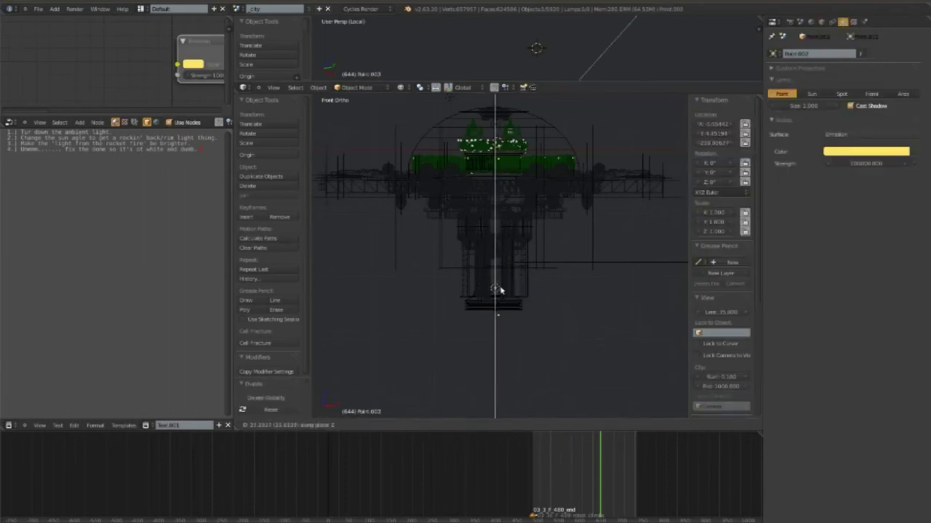
left_click(500, 290)
left_click(843, 151)
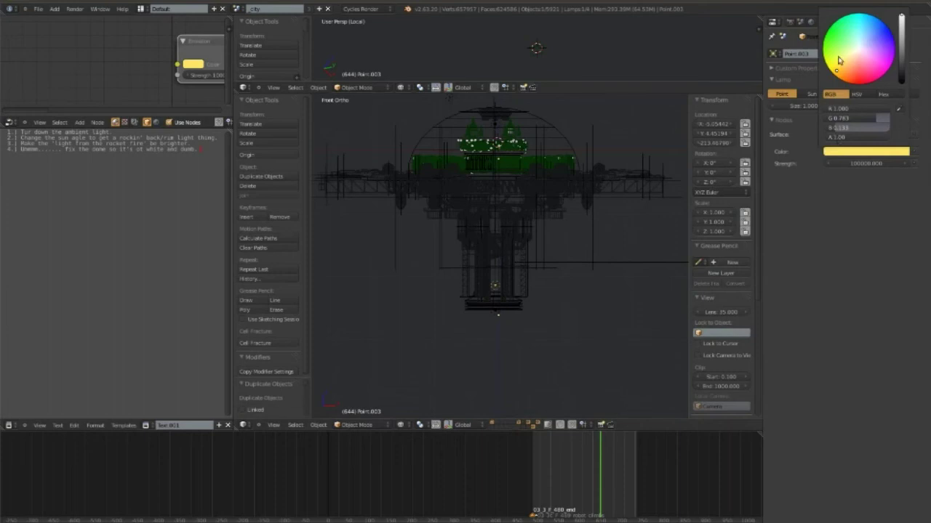
key("Return")
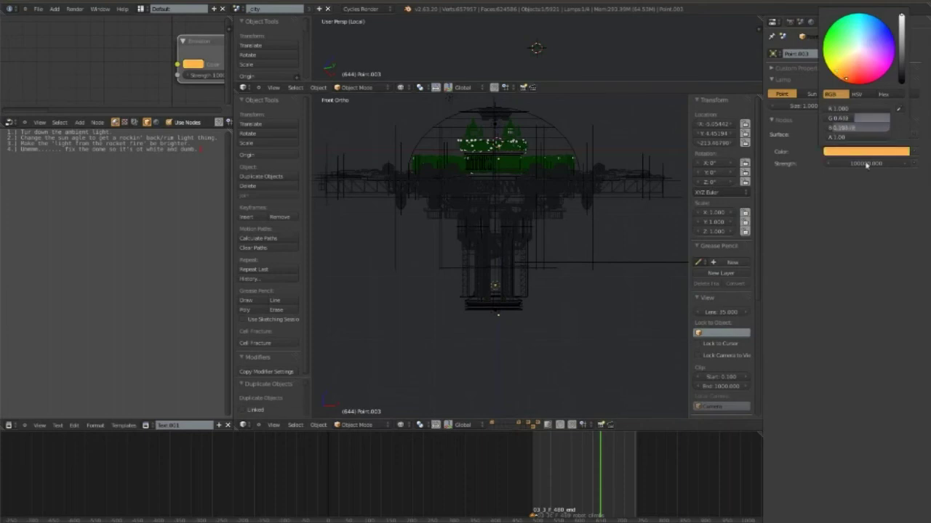
key("alt+d")
key("z")
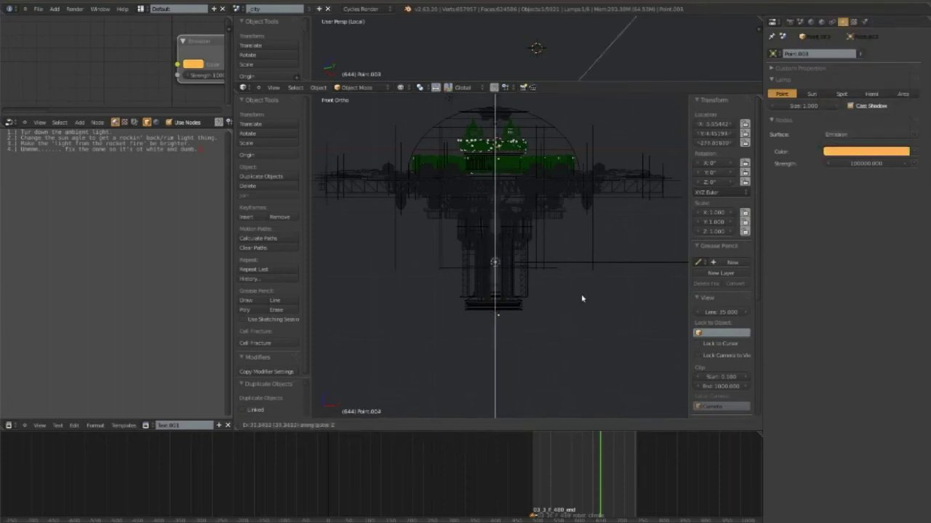
left_click(581, 295)
left_click(832, 150)
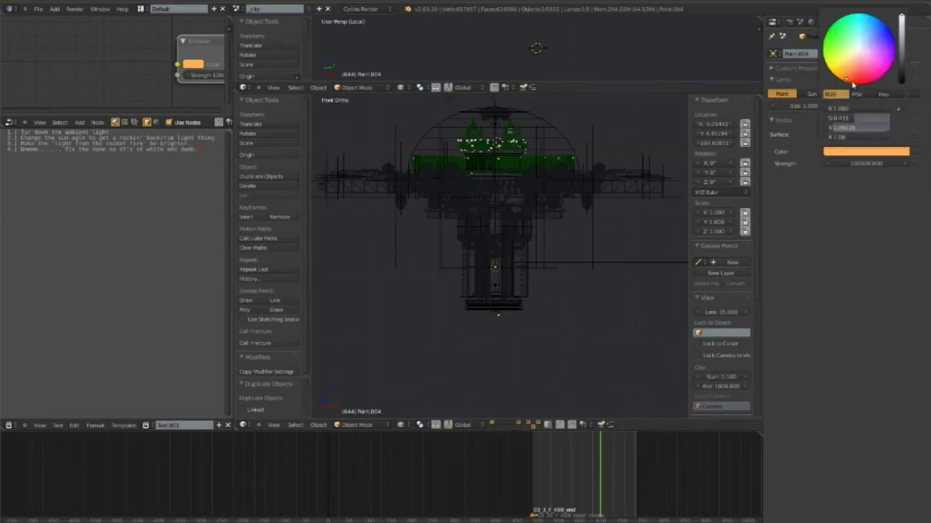
left_click_drag(852, 83, 851, 81)
- Turn the lowest exhaust lamp red and raise it along Z
scroll(575, 354, "up", 3)
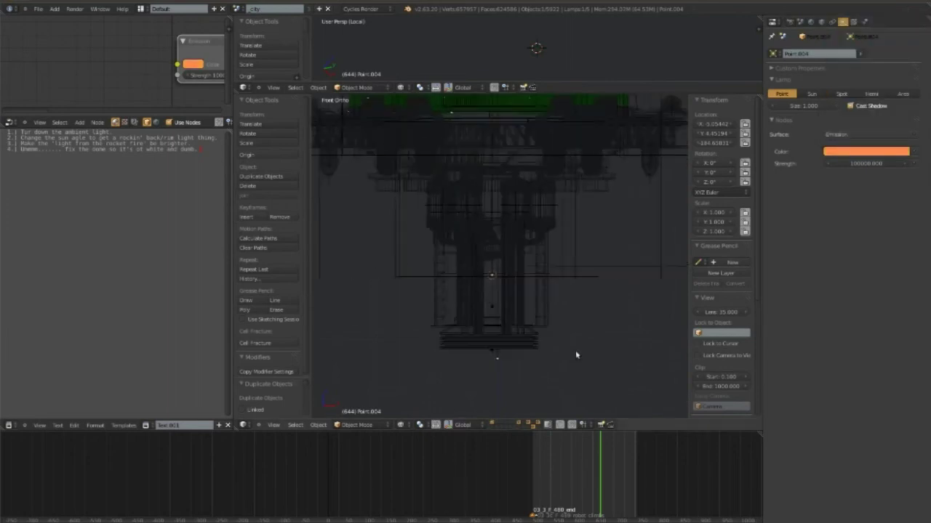
right_click(589, 300)
mouse_move(594, 289)
middle_mouse_down()
mouse_move(584, 278)
mouse_move(581, 232)
mouse_move(552, 260)
middle_mouse_up()
key("KP_1")
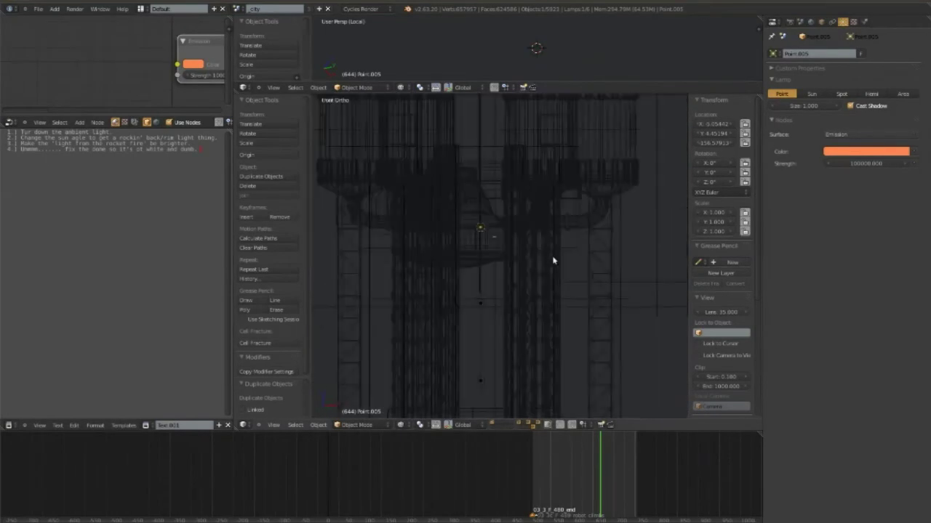
left_click(860, 150)
left_click_drag(854, 74, 861, 84)
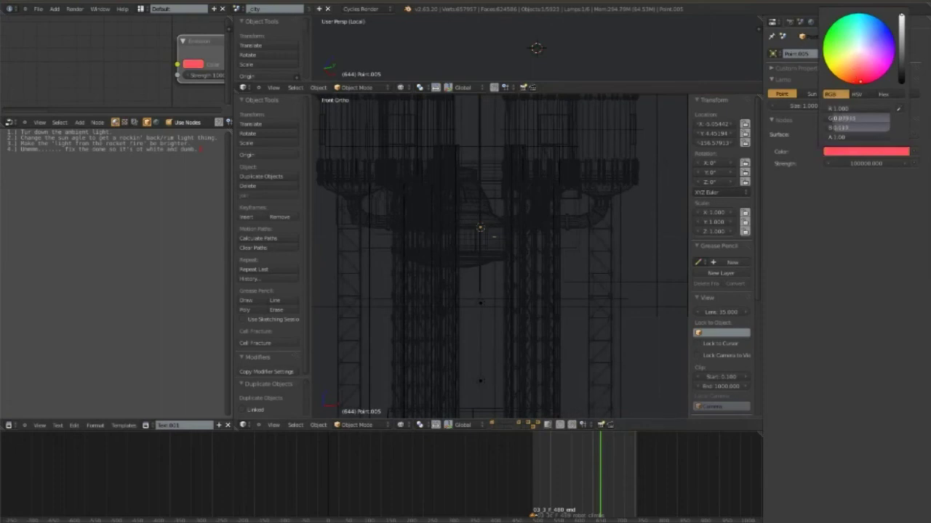
key("g")
key("z")
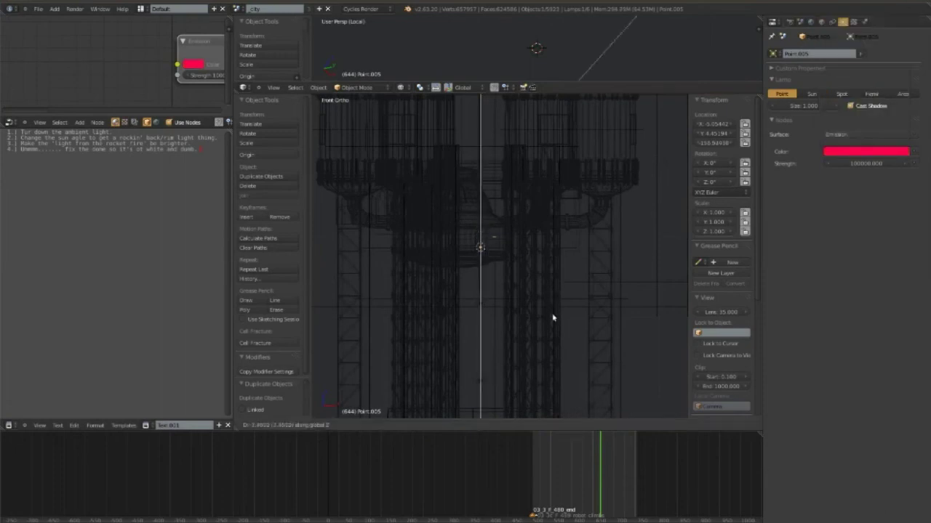
left_click(551, 348)
- Move the orange lamp Point.003 higher up the exhaust
scroll(487, 249, "down", 2)
right_click(485, 241)
key("g")
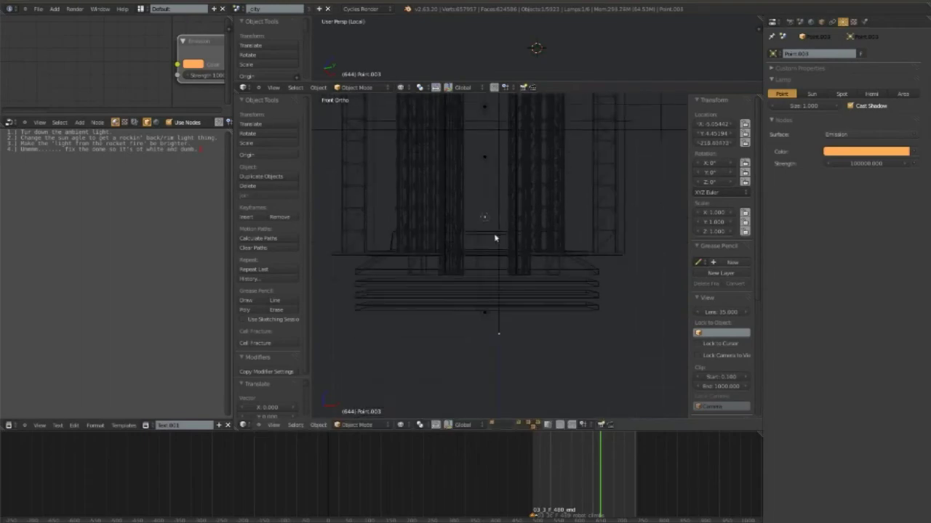
left_click(499, 234)
- Select Point.004 and review the ship in solid shading from camera and top views
right_click(488, 154)
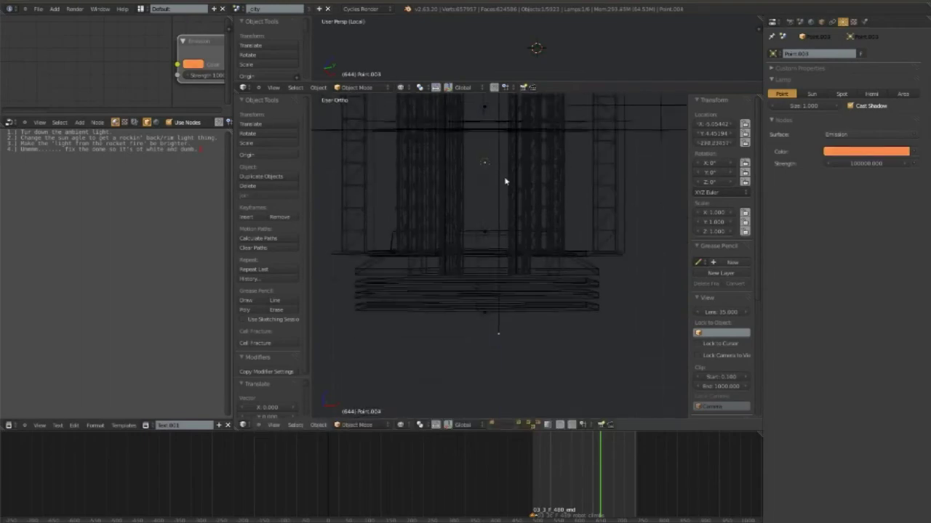
key("z")
middle_click_drag(504, 179, 550, 294)
key("KP_5")
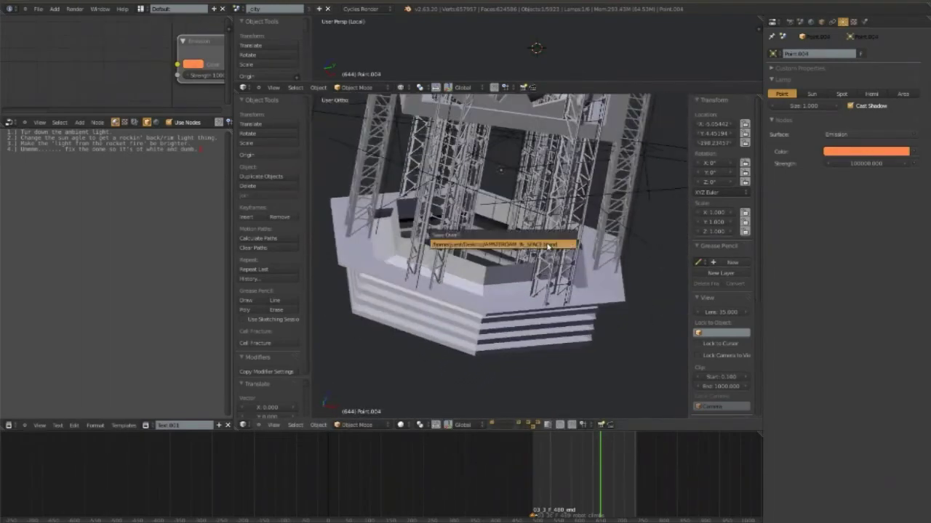
key("KP_0")
key("KP_7")
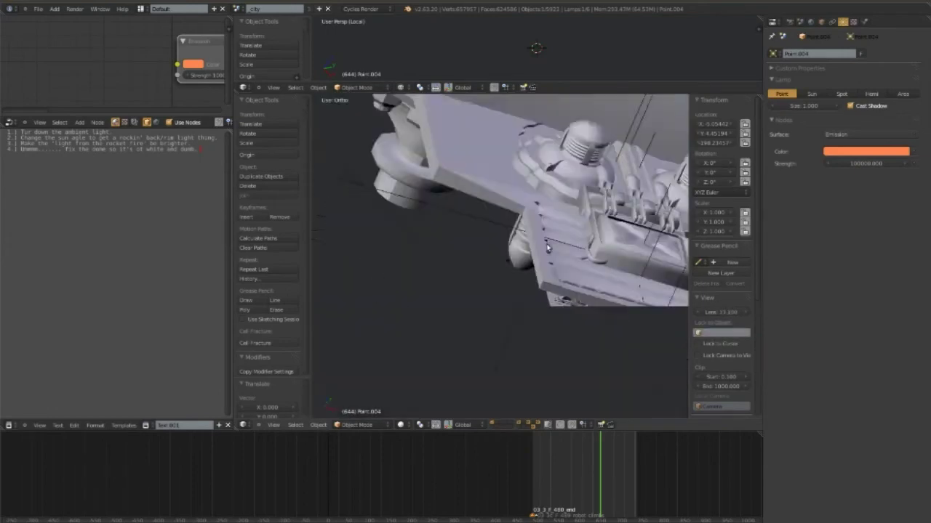
scroll(549, 244, "down", 5)
key("shift+a")
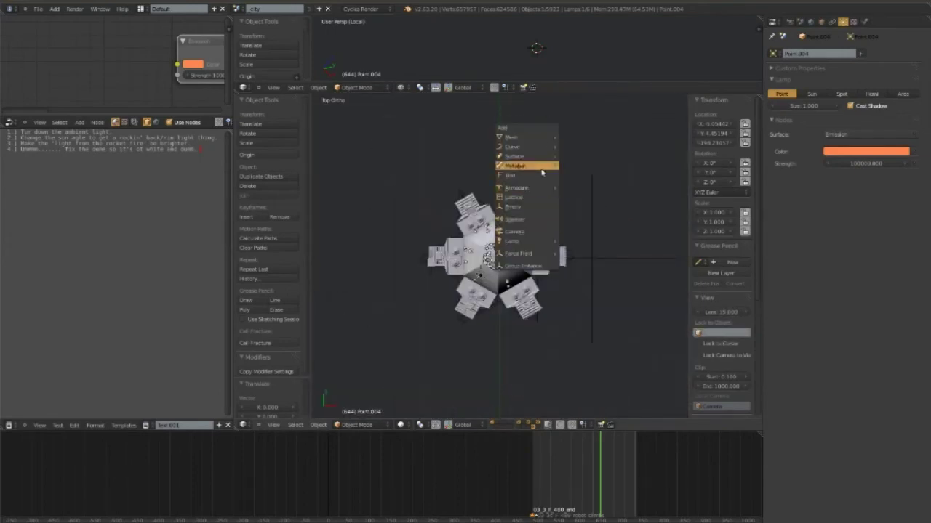
mouse_move(513, 137)
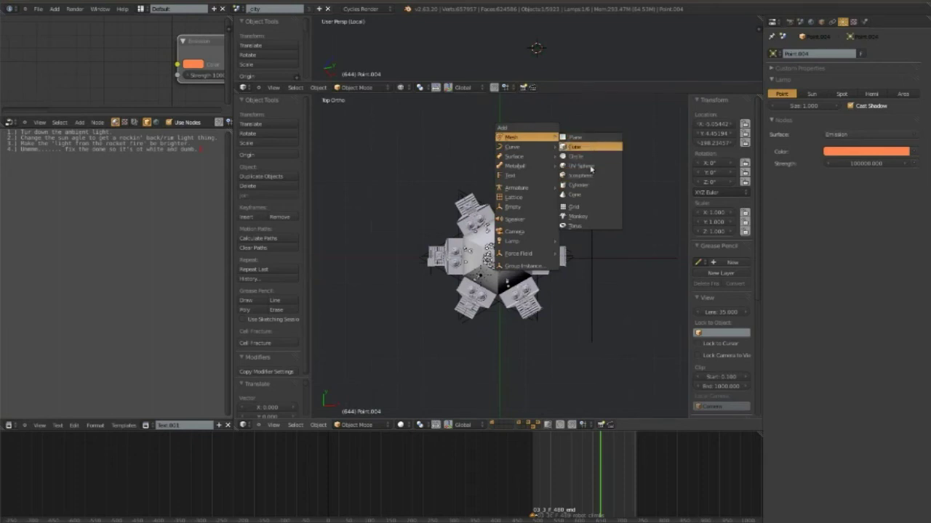
- Add a large cube and drop it far below the station along Z
left_click(578, 146)
key("s")
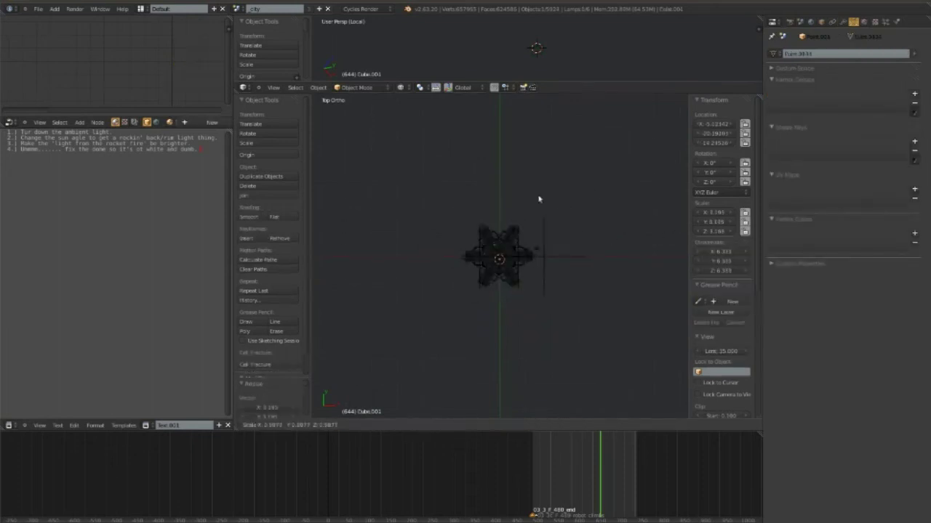
left_click(604, 251)
key("g")
left_click(600, 173)
key("KP_0")
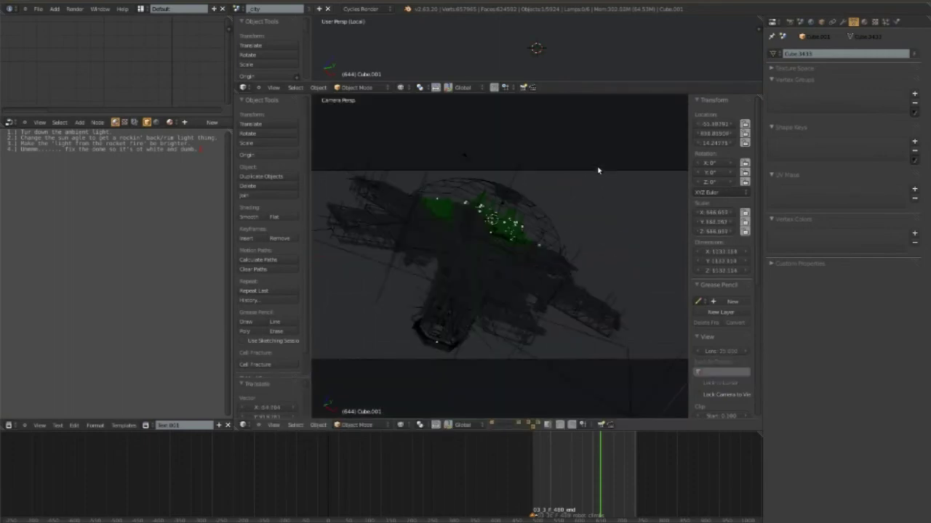
key("g")
key("z")
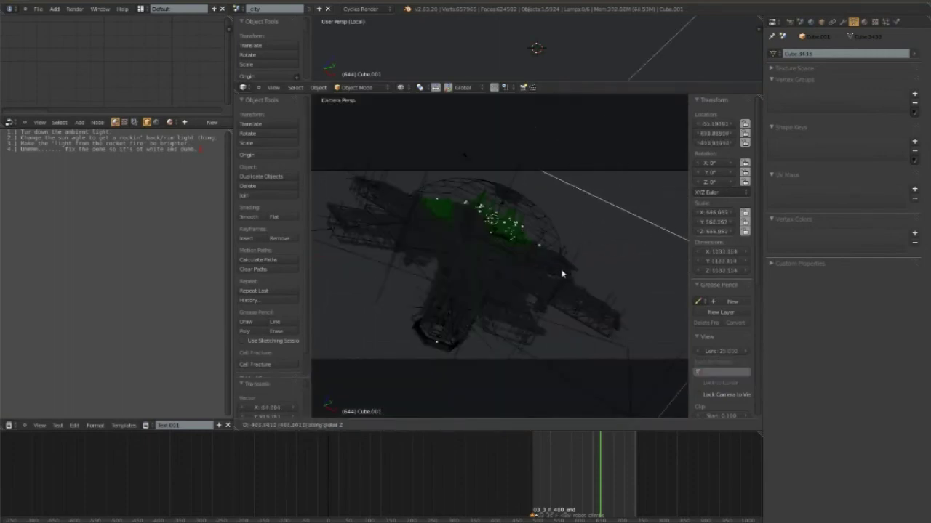
left_click(588, 274)
key("g")
left_click(889, 78)
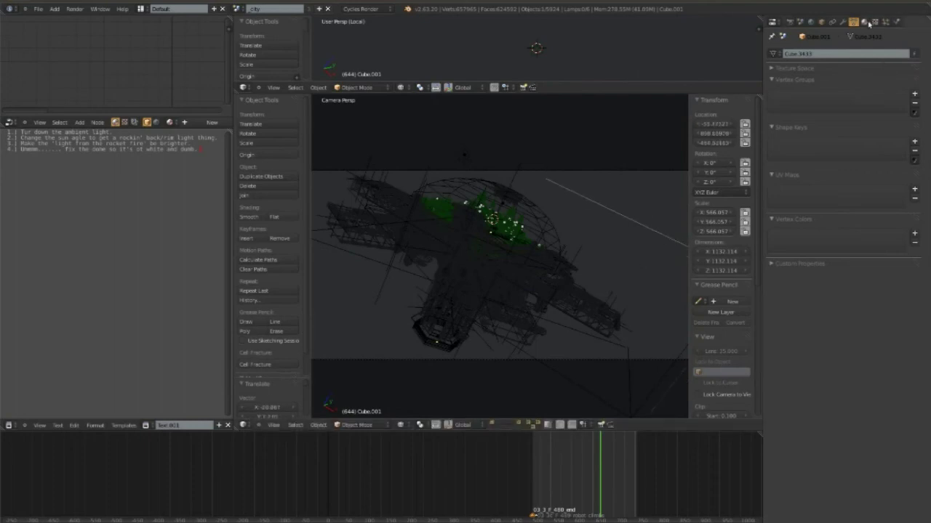
- Give Cube.001 a Holdout 'Blackbox' material, preview rendered, and nudge it to a new spot
left_click(864, 23)
left_click(818, 85)
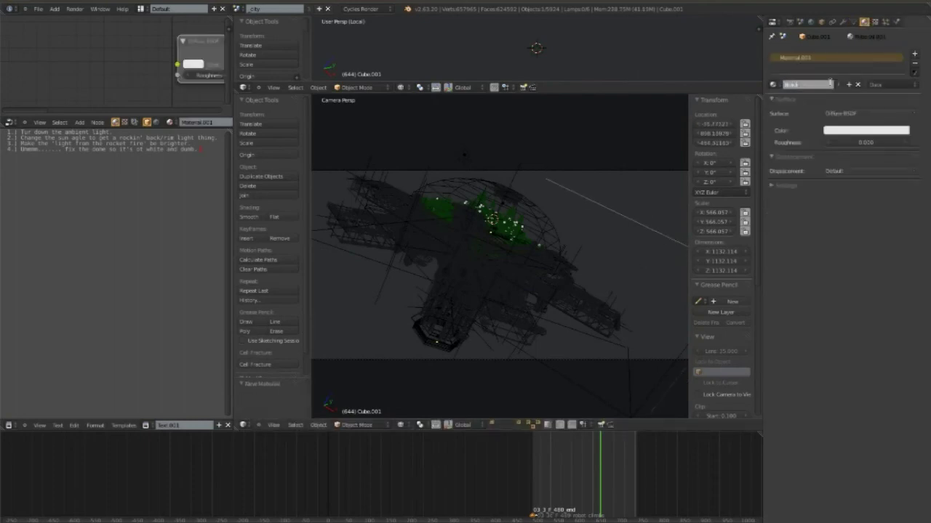
key("Return")
left_click(829, 114)
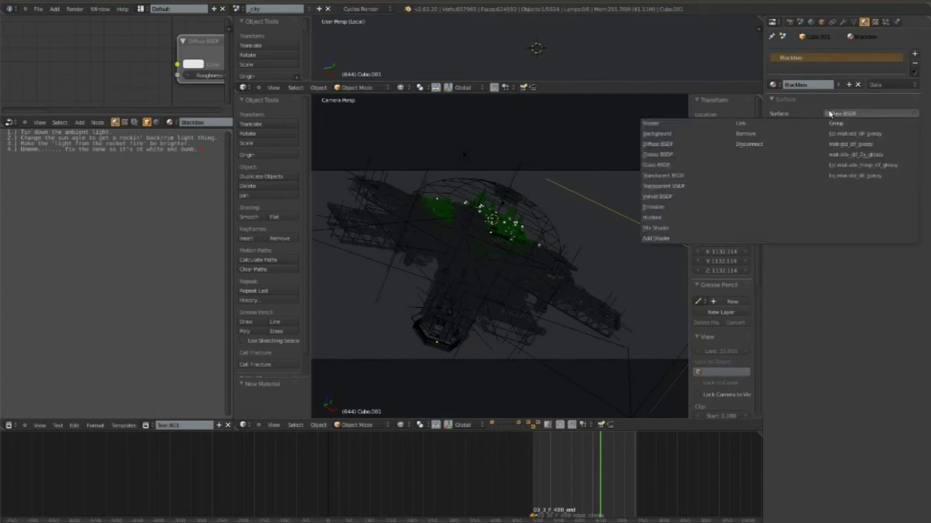
left_click(683, 217)
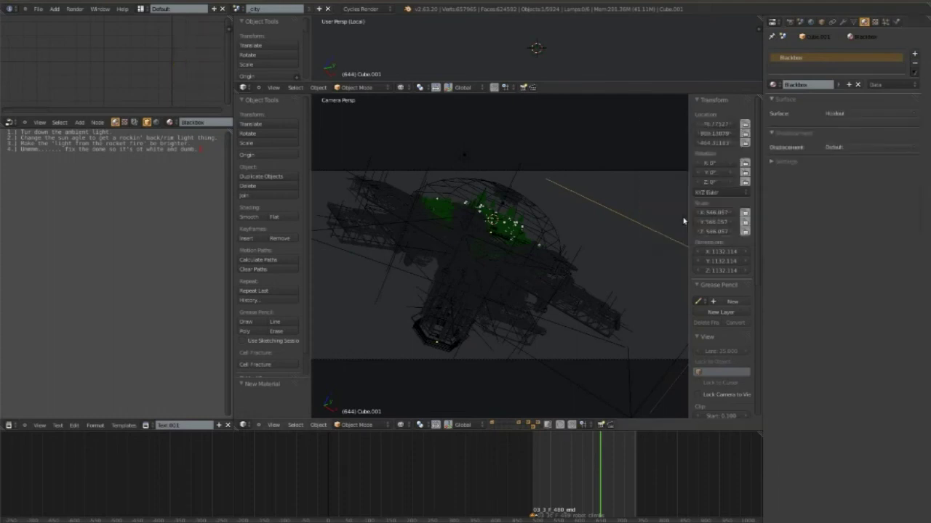
left_click(404, 426)
left_click(416, 364)
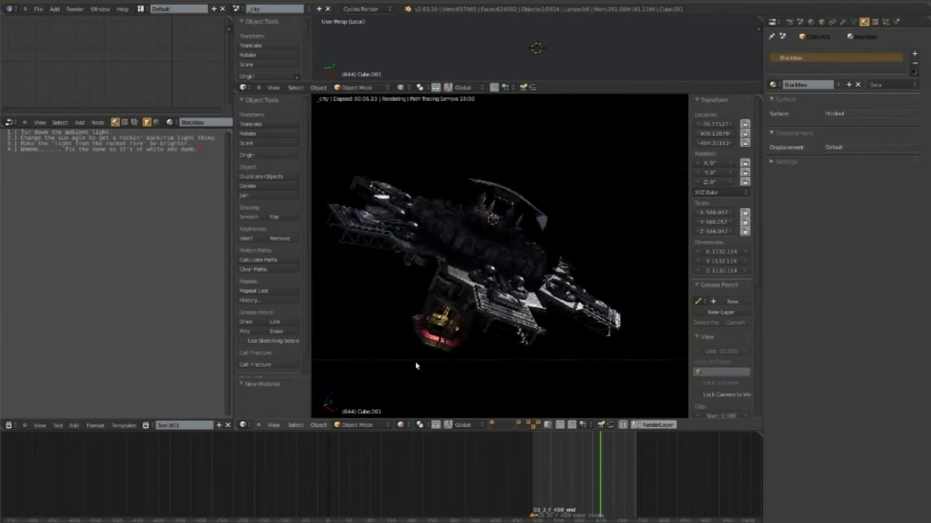
key("g")
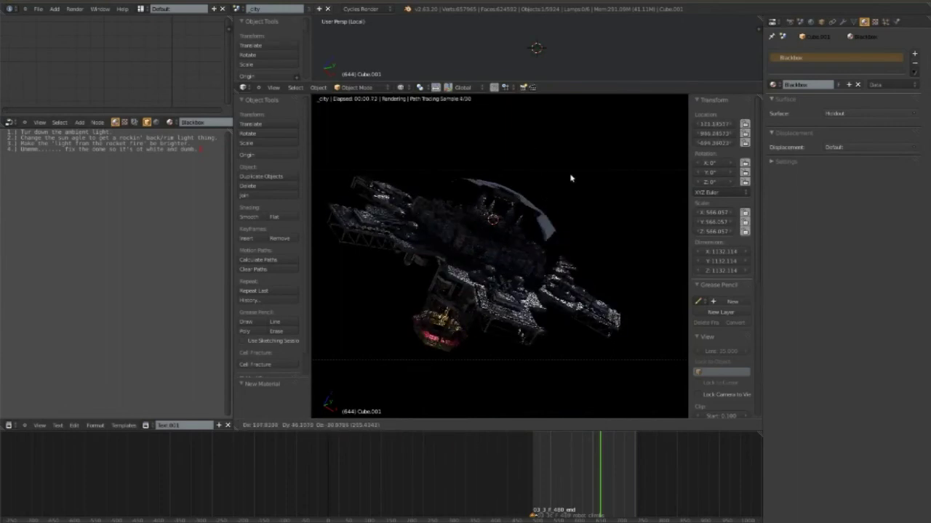
left_click(651, 236)
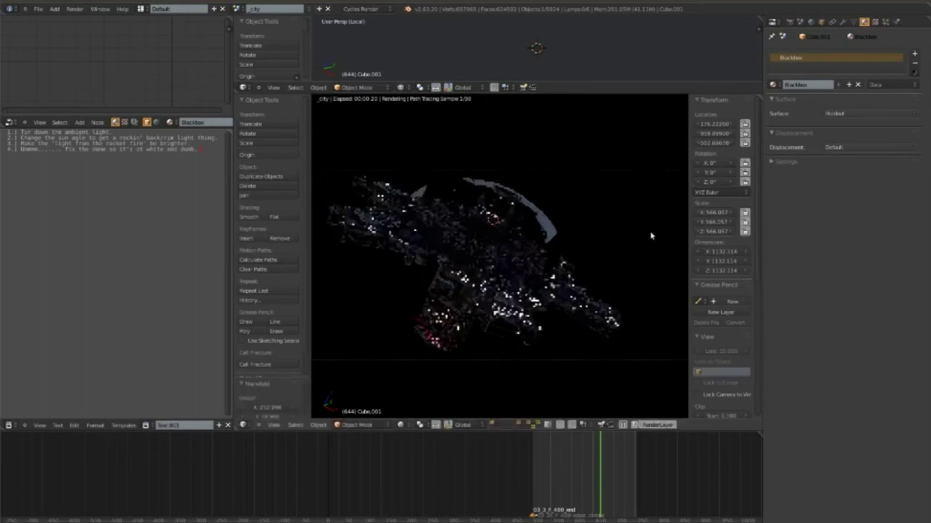
- Make the dome sphere's surface a Mix Shader with Glass BSDF at IOR 1.010
right_click(530, 221)
left_click(854, 116)
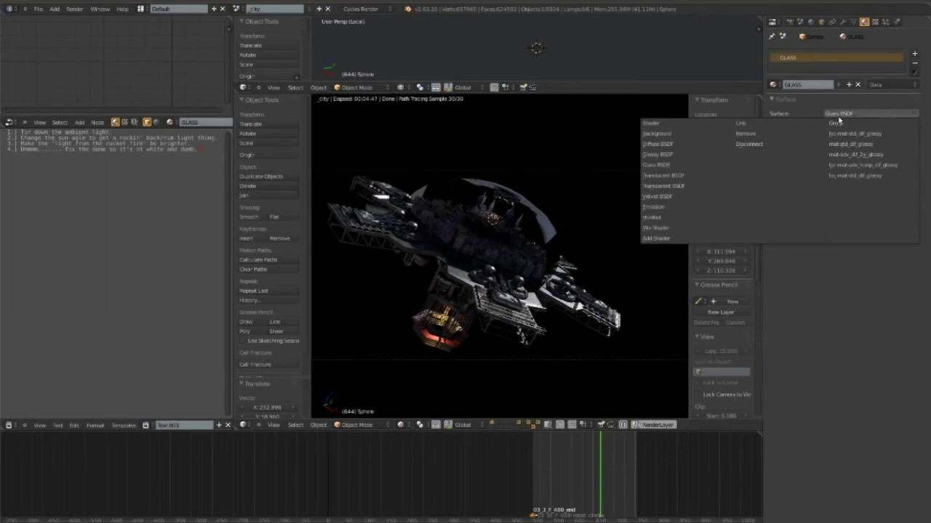
left_click(662, 228)
left_click(867, 144)
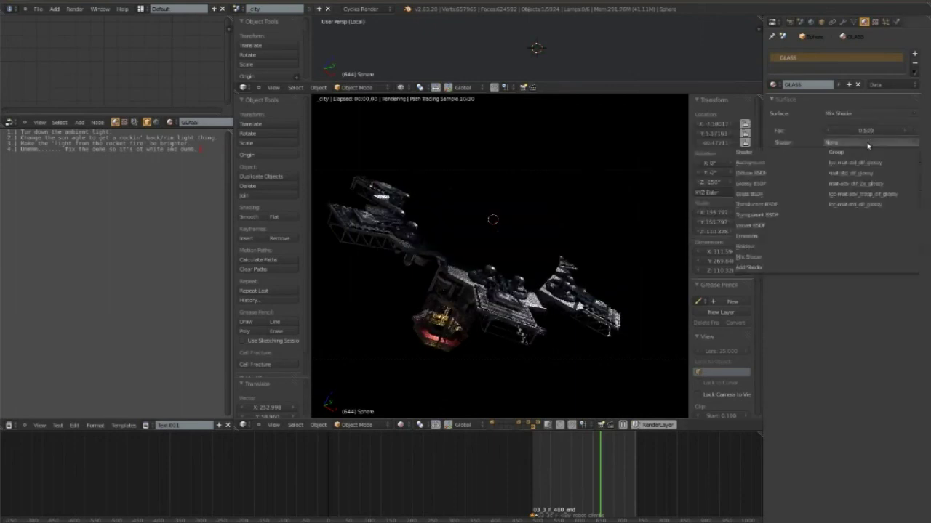
left_click(783, 193)
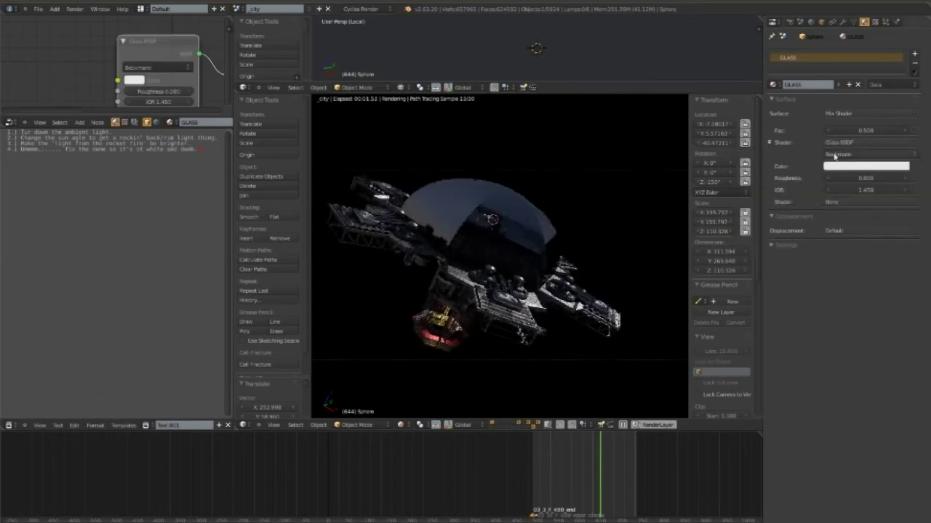
left_click_drag(847, 189, 815, 189)
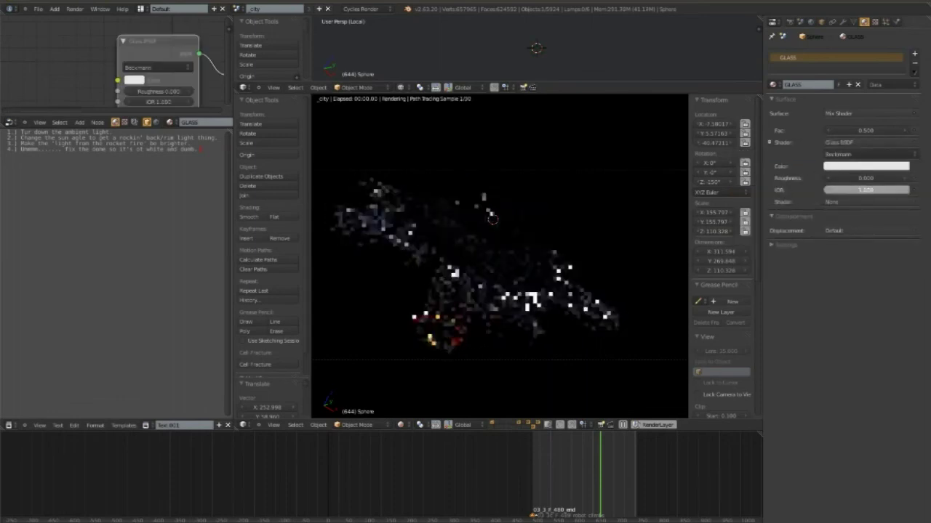
left_click_drag(814, 189, 843, 189)
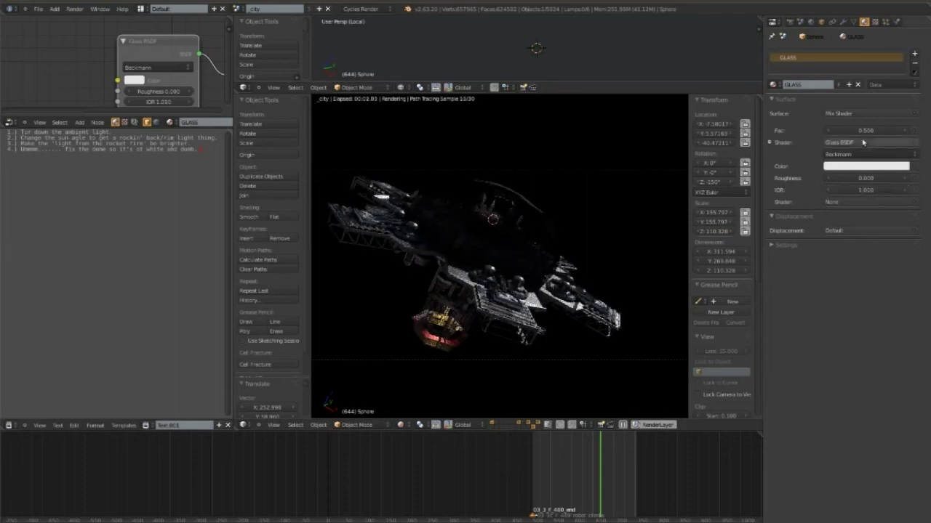
- Put a nested Mix Shader in the second slot and set the mix factor to 0.270
left_click(853, 202)
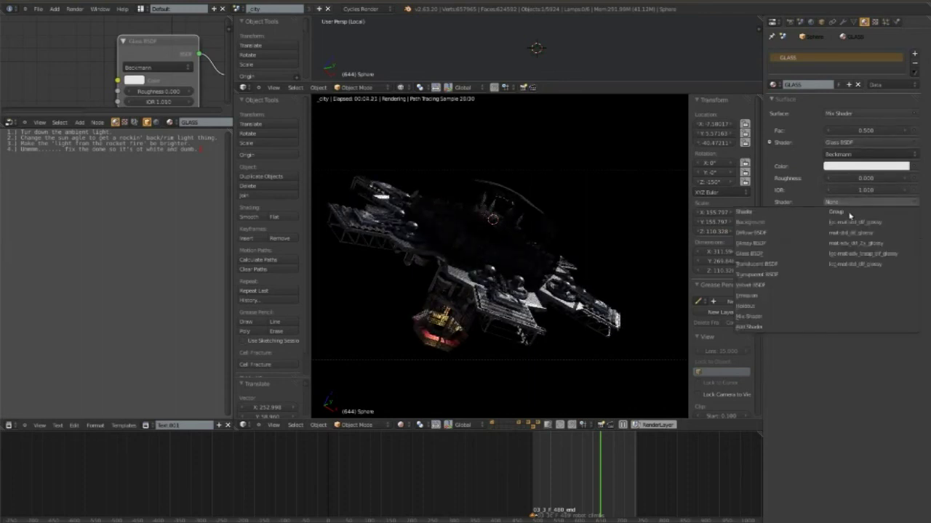
left_click(766, 317)
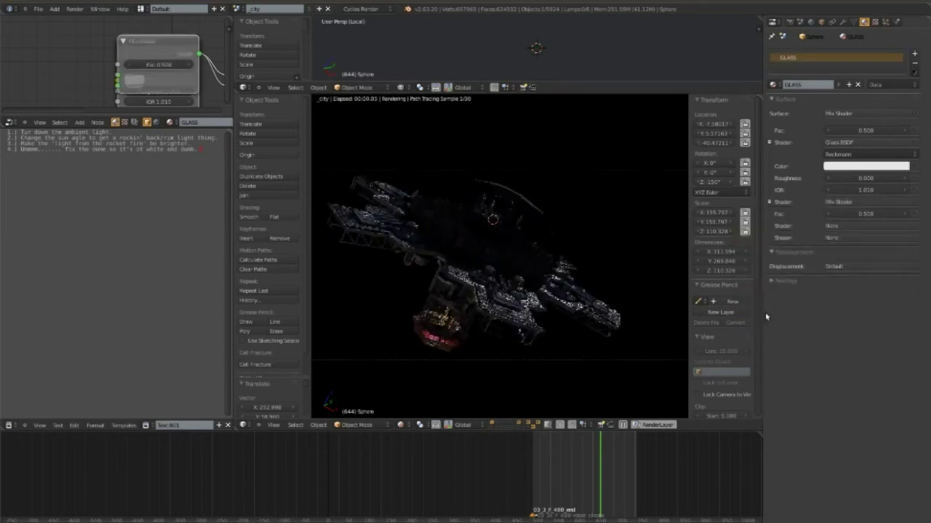
left_click(865, 130)
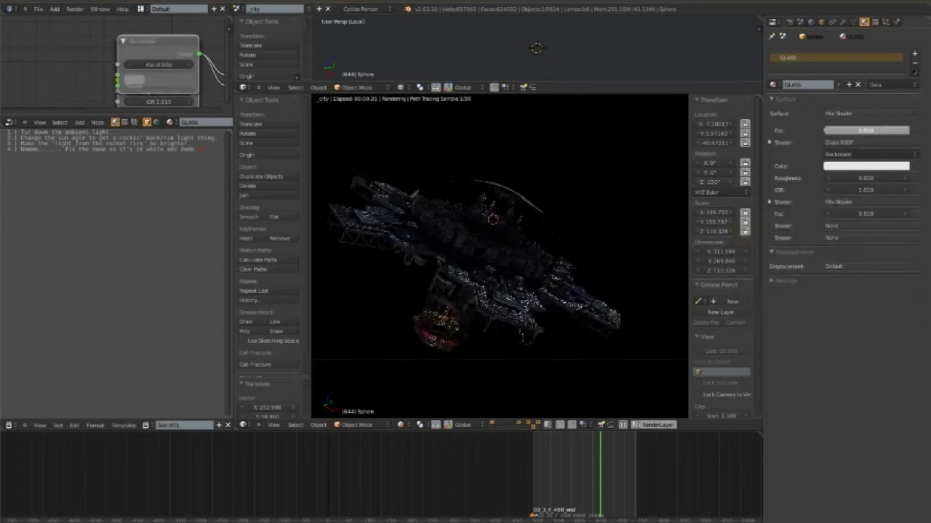
type("0.000")
mouse_move(865, 130)
left_mouse_down()
mouse_move(876, 130)
mouse_move(866, 131)
left_mouse_up()
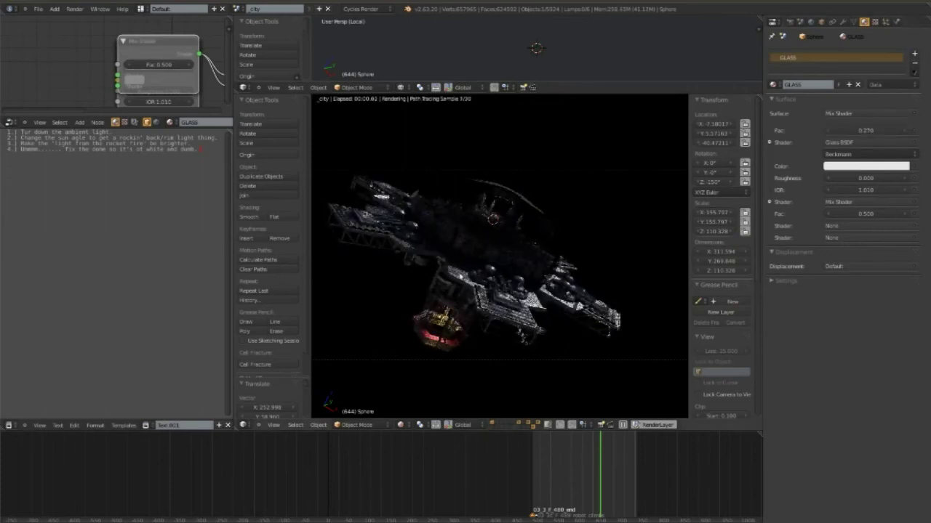
middle_click_drag(407, 356, 425, 350)
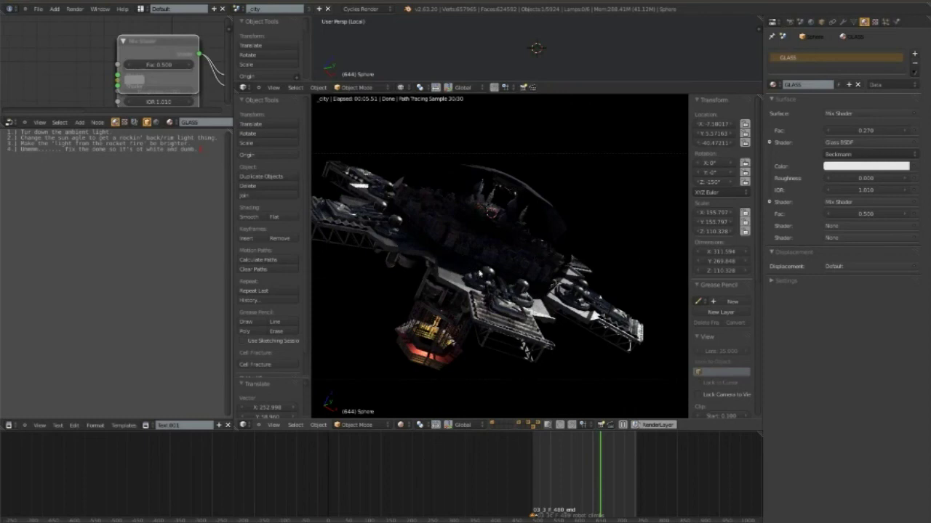
- In Cycles Light Paths, raise max bounces from 6 to 7 and transmission from 3 to 5
left_click(790, 22)
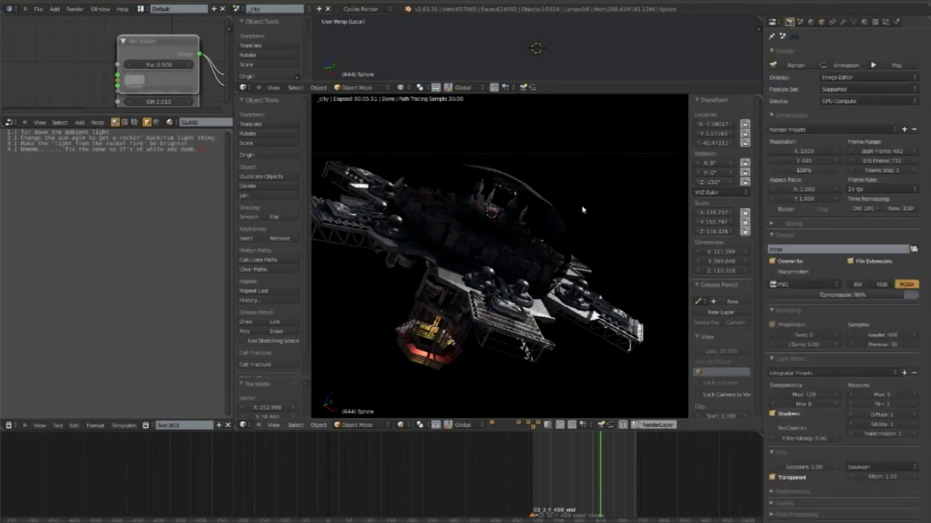
right_click(554, 226)
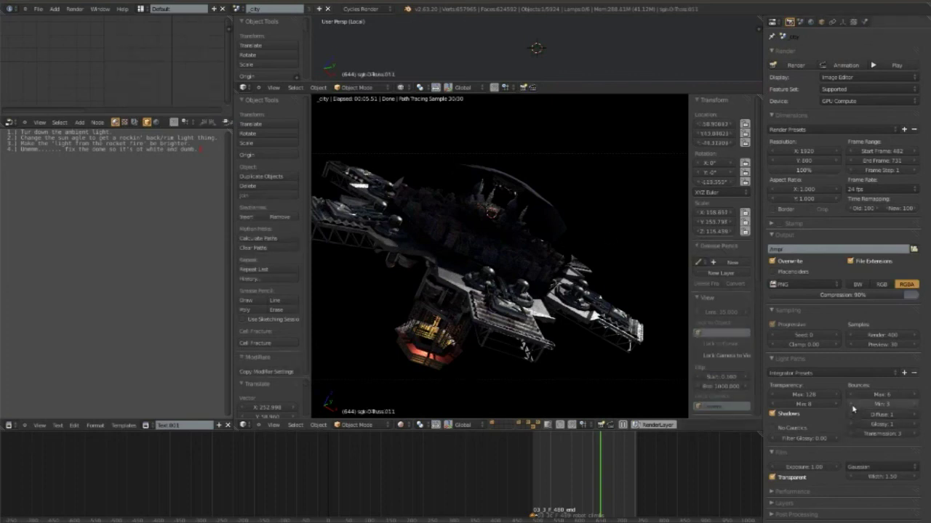
left_click(892, 393)
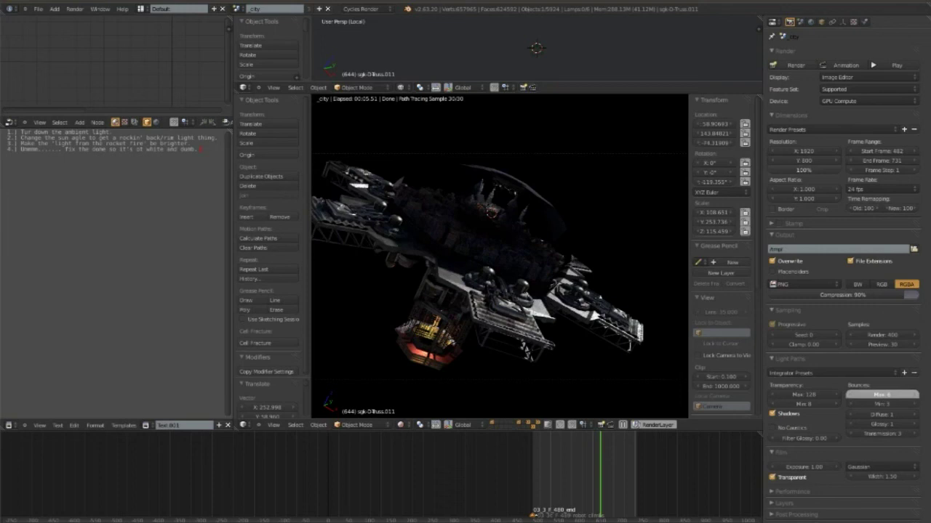
left_click(913, 434)
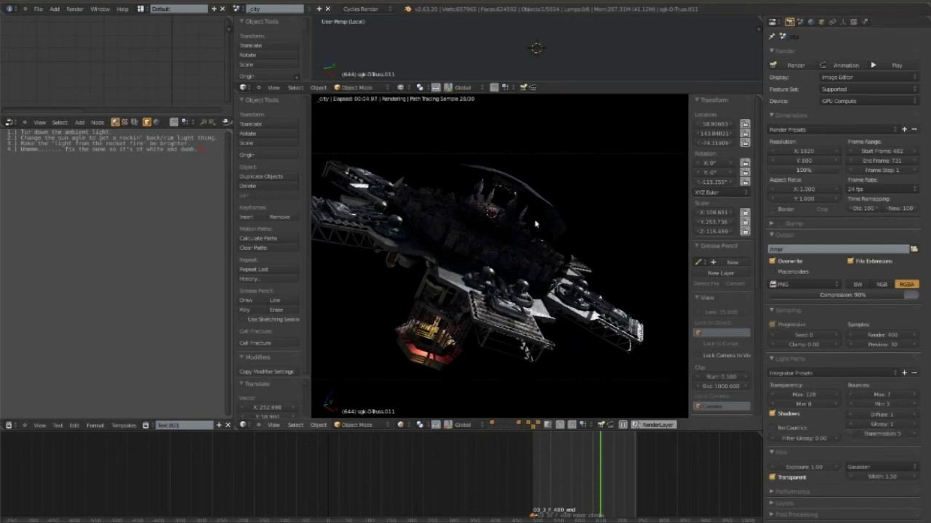
key("KP_1")
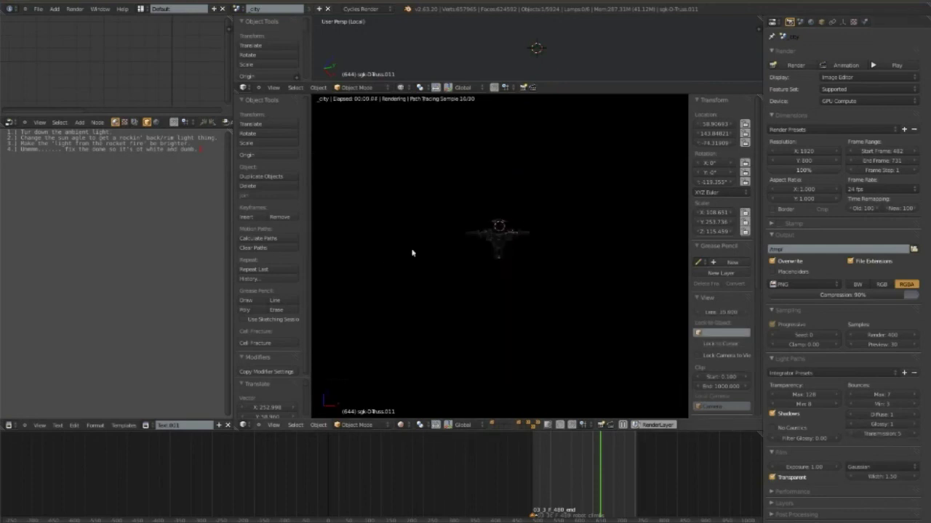
scroll(412, 253, "up", 3)
scroll(456, 297, "up", 1)
scroll(494, 187, "up", 2)
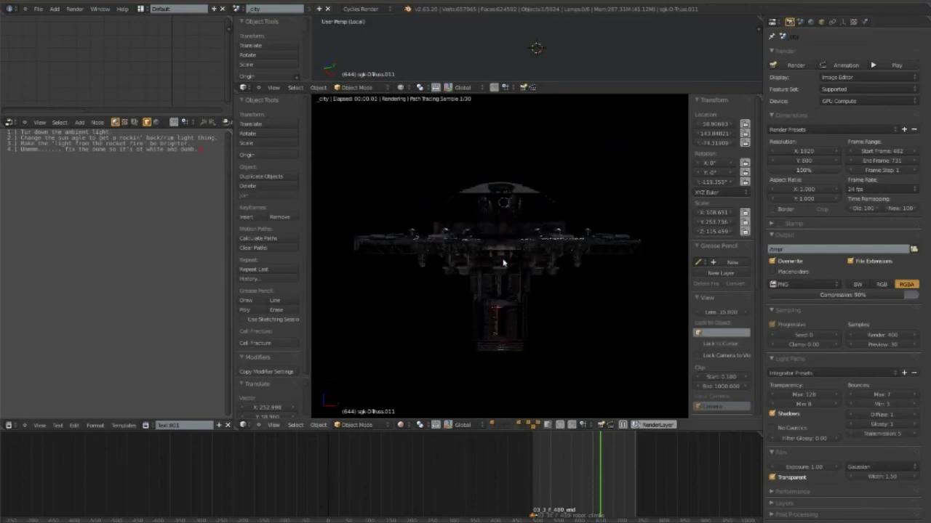
- Box-select the truss parts, then make a linked copy flipped upside down and lowered along Z
scroll(503, 263, "up", 2)
key("shift+z")
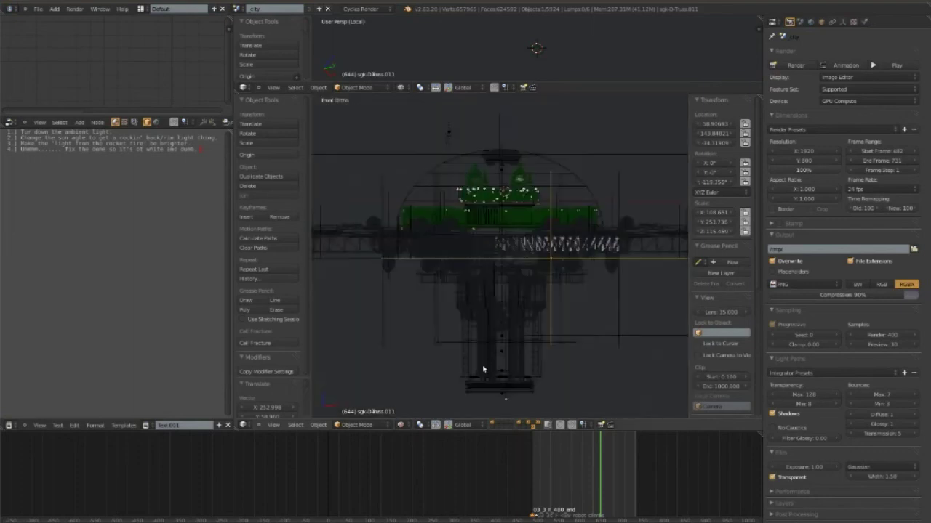
key("b")
mouse_move(428, 396)
left_mouse_down()
mouse_move(580, 299)
mouse_move(585, 277)
left_mouse_up()
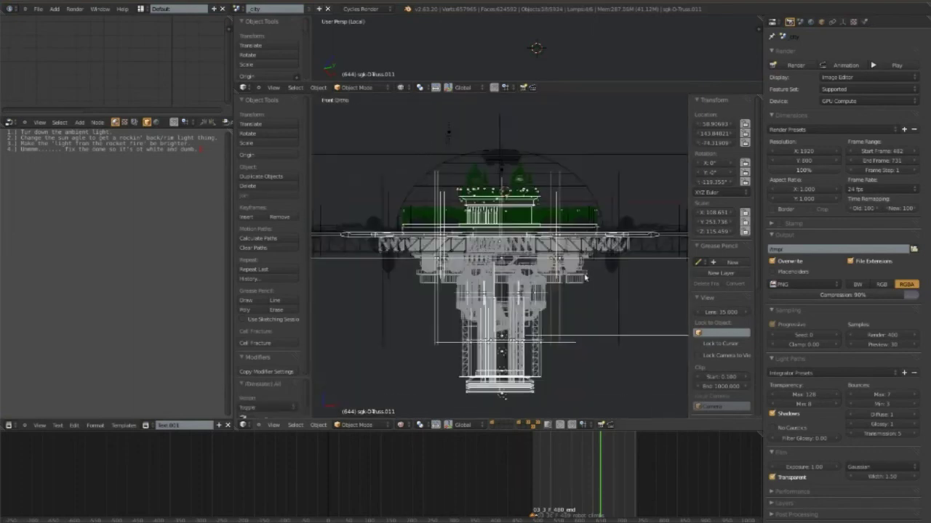
key("b")
mouse_move(452, 170)
left_mouse_down()
mouse_move(538, 205)
mouse_move(538, 214)
left_mouse_up()
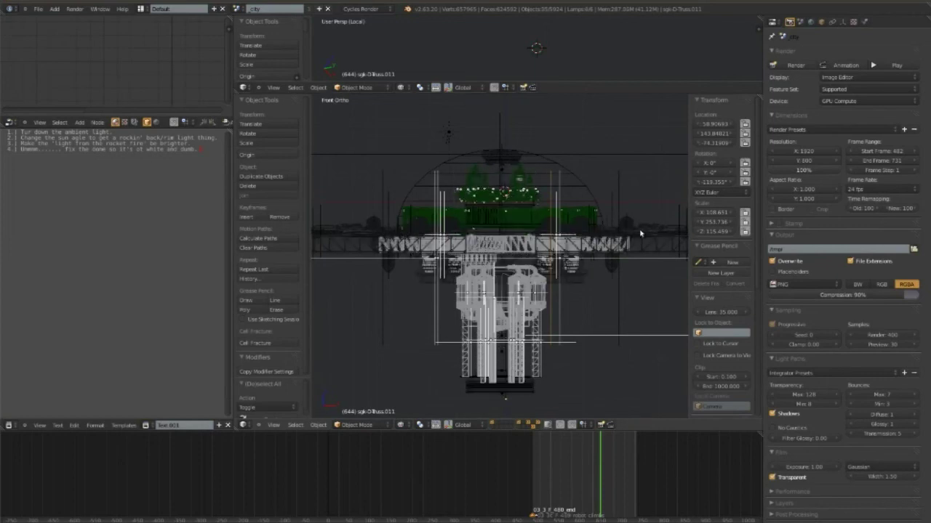
key("alt+d")
key("r")
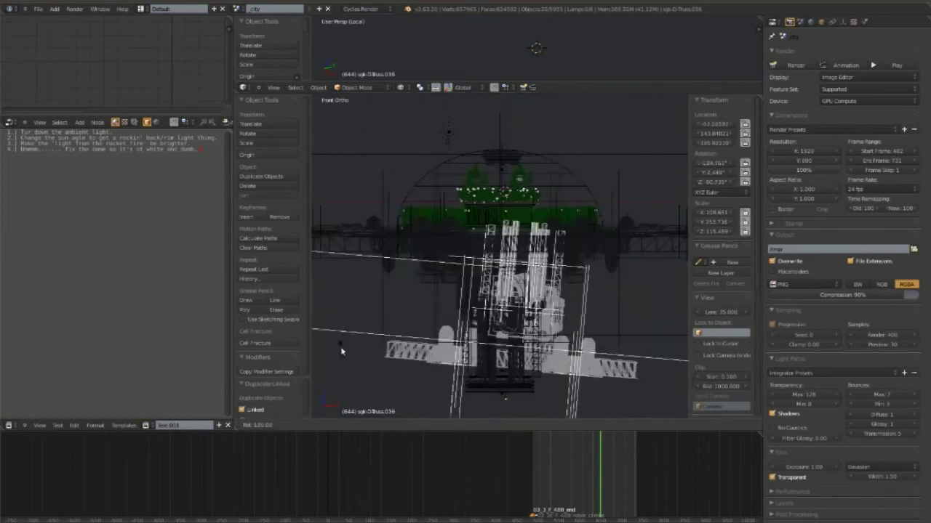
key("Return")
key("s")
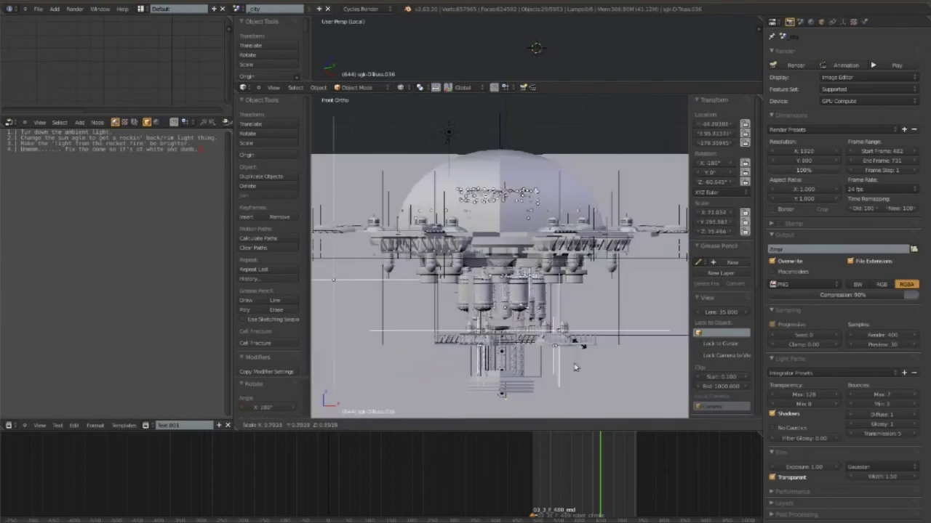
key("Escape")
key("g")
key("z")
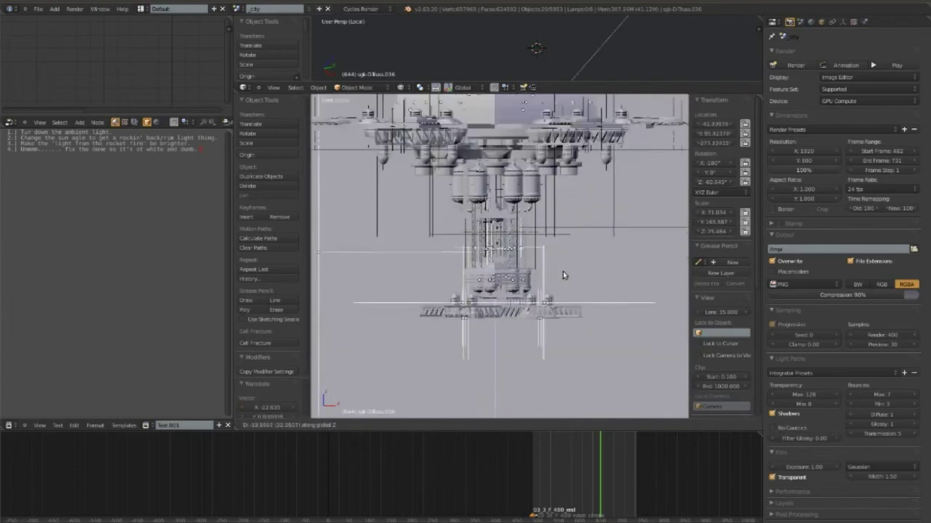
left_click(559, 274)
- From the right side view, shrink the flipped truss copy slightly and raise it along Z
middle_click_drag(558, 274, 596, 272)
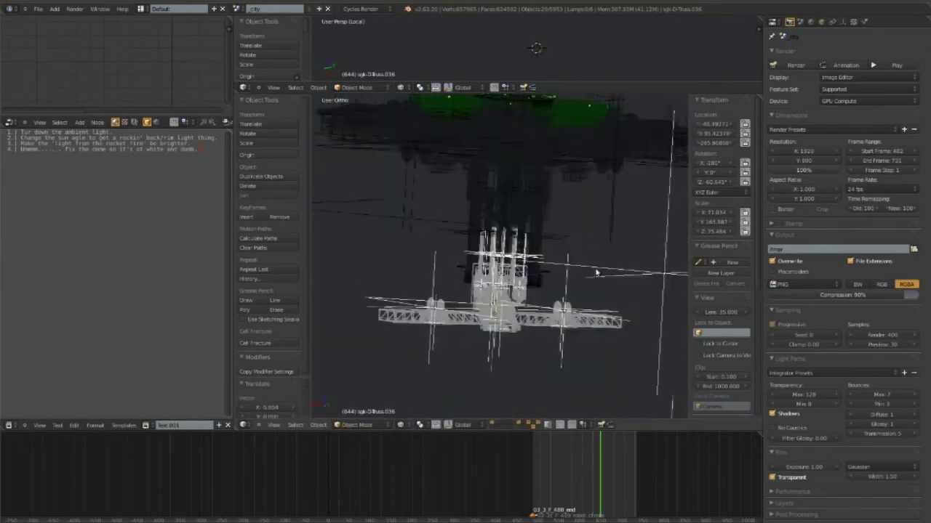
key("KP_3")
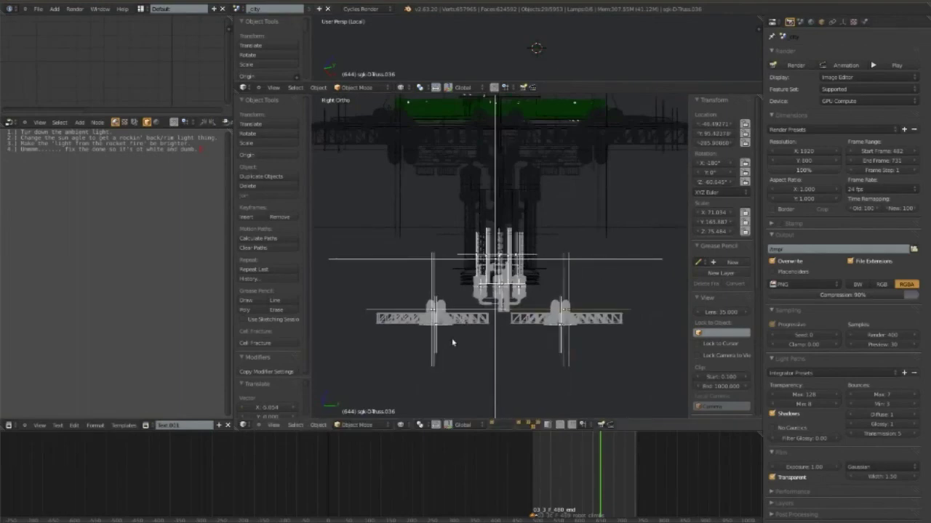
middle_click_drag(452, 343, 621, 357)
key("KP_3")
scroll(558, 273, "up", 3)
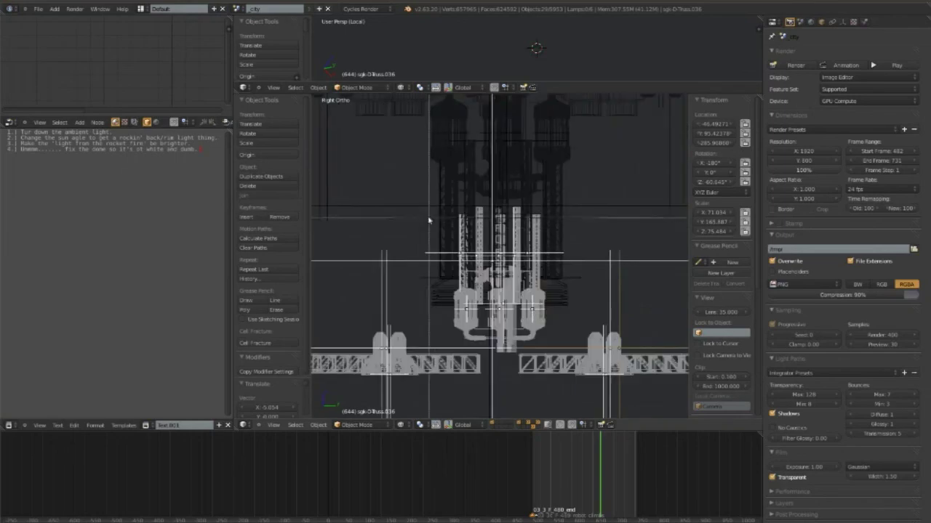
key("s")
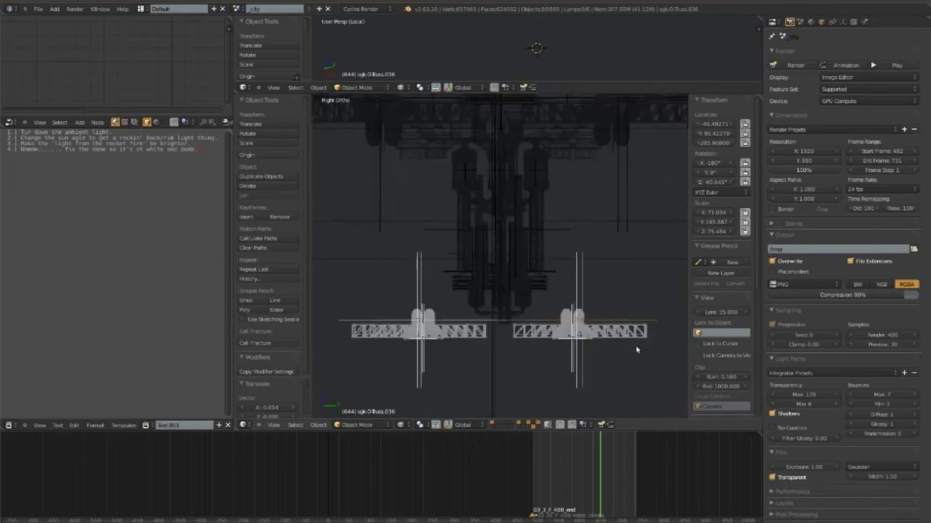
left_click(557, 328)
key("g")
key("z")
left_click(568, 287)
mouse_move(567, 287)
middle_mouse_down()
mouse_move(581, 357)
mouse_move(604, 354)
mouse_move(564, 307)
middle_mouse_up()
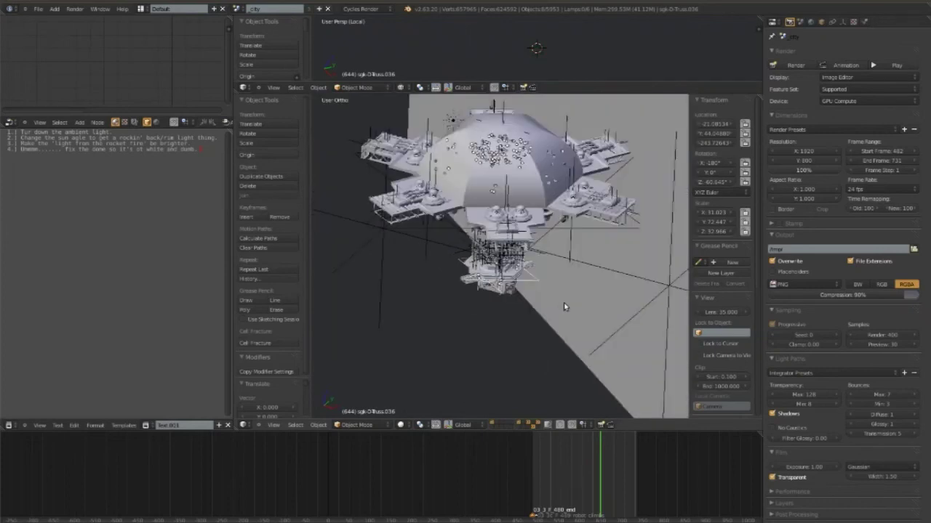
- Make a linked copy of the truss arm, enlarge it about 1.5 times and lower it beneath the dome
key("alt+d")
left_click(554, 187)
key("KP_1")
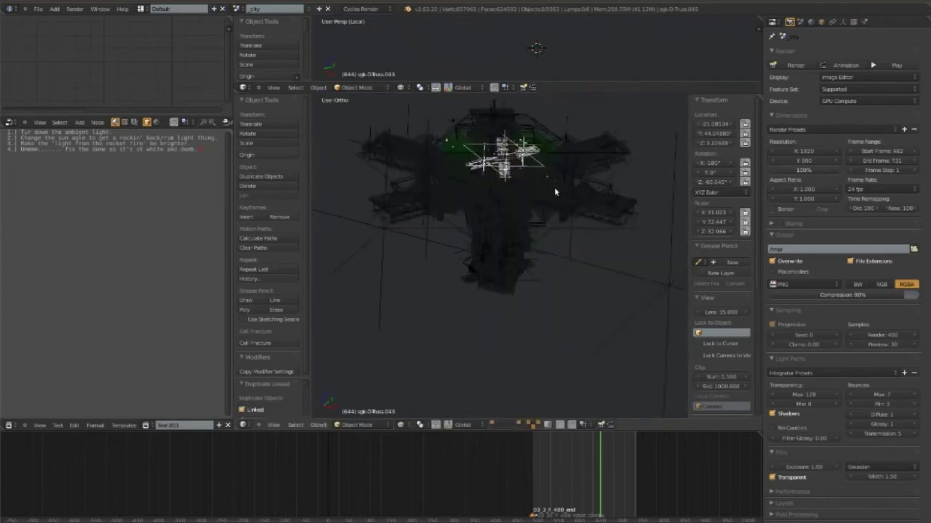
key("KP_Decimal")
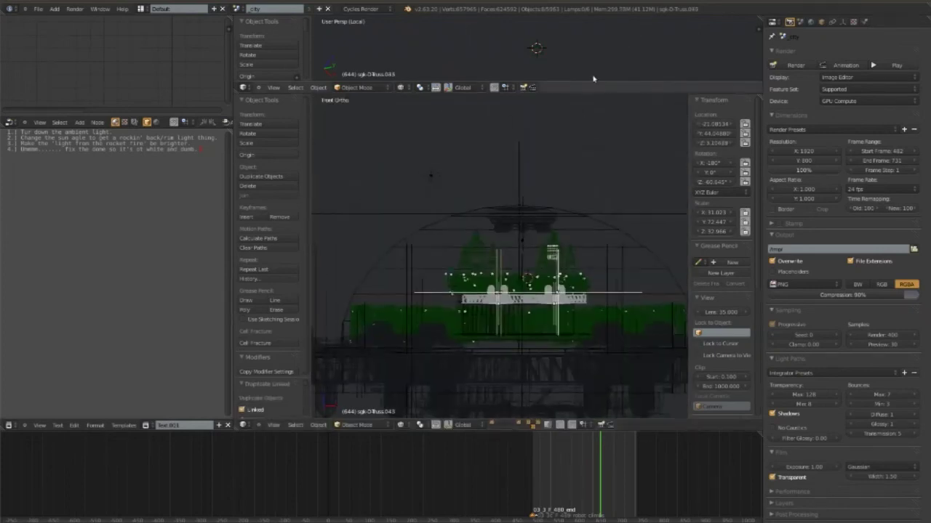
key("s")
left_click(606, 282)
key("g")
key("z")
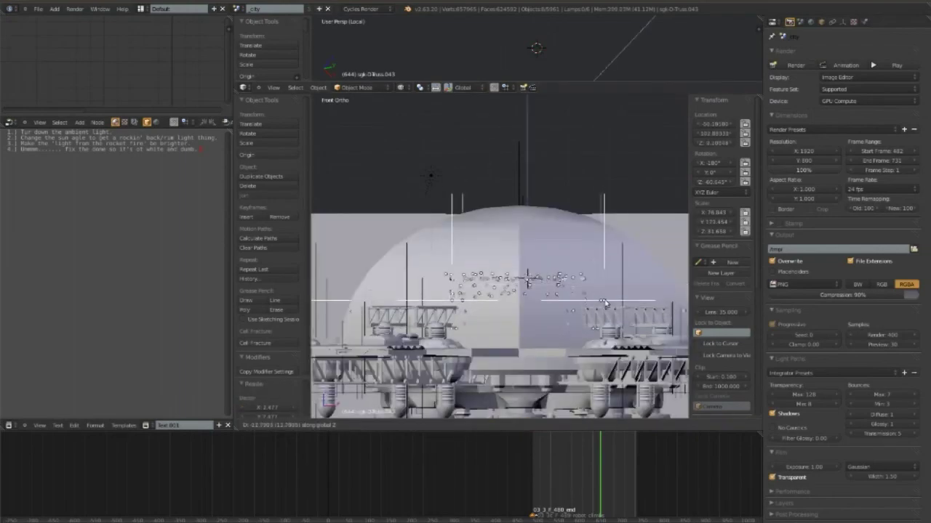
left_click(603, 327)
middle_click_drag(603, 327, 521, 354)
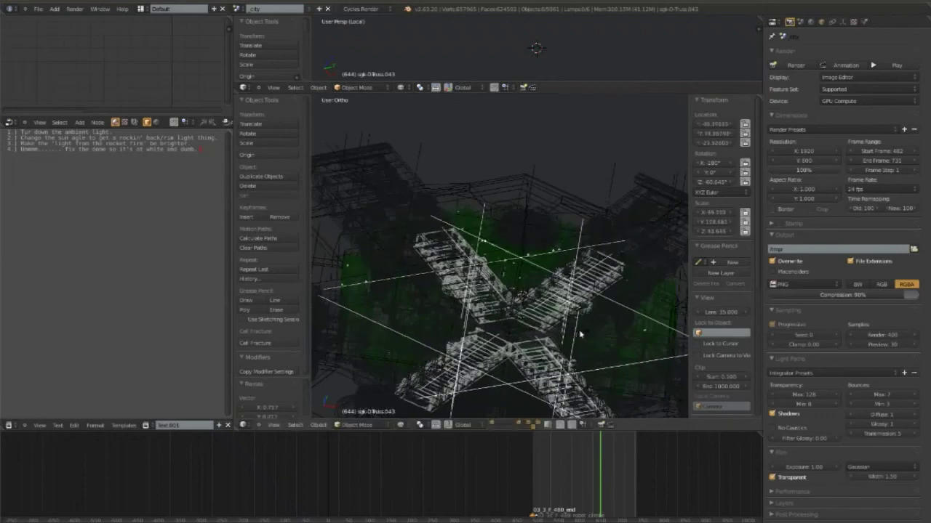
- Resize the truss cross to about 58.7 × 133.5 × 38.7, reposition it, and save the file
left_click(577, 332)
key("s")
left_click(582, 226)
key("KP_0")
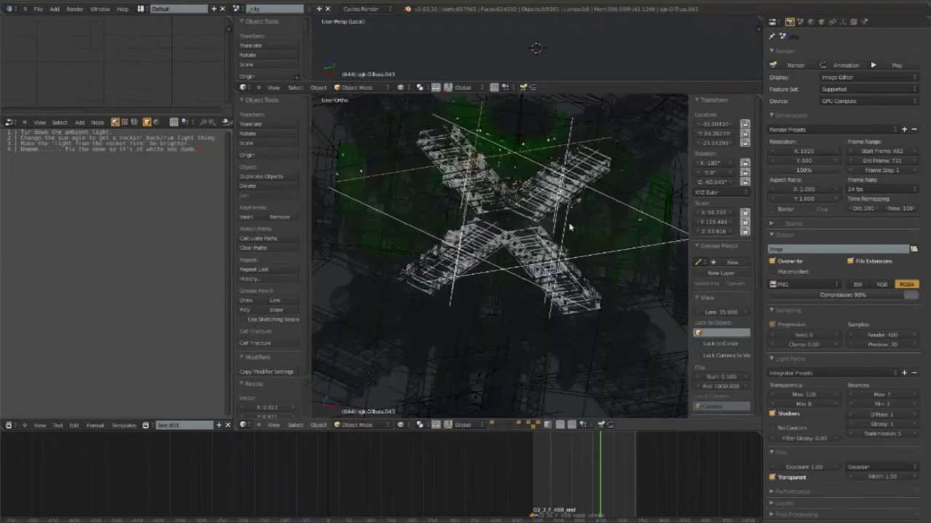
key("z")
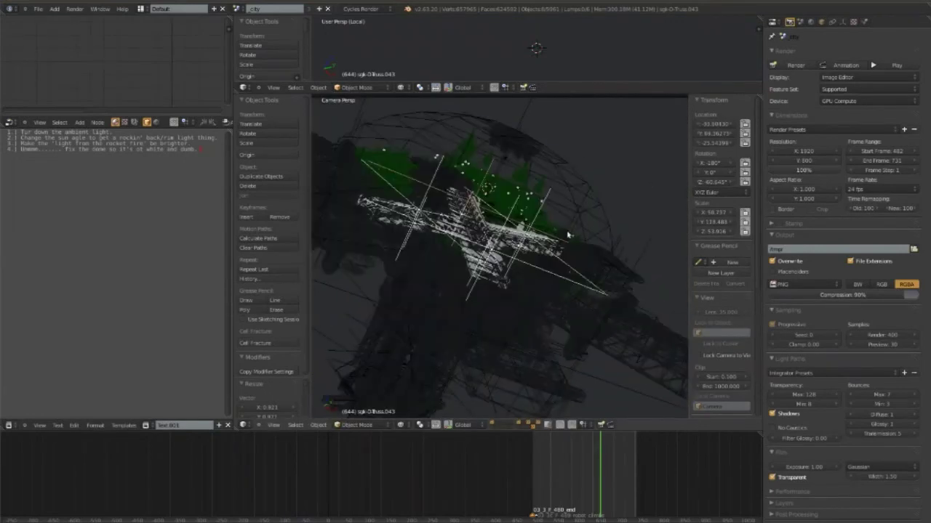
key("g")
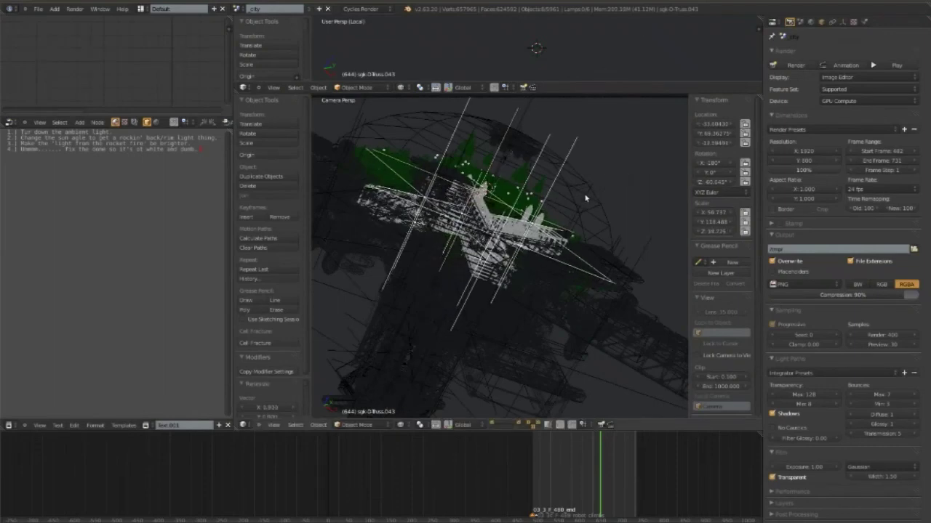
left_click(588, 196)
key("z")
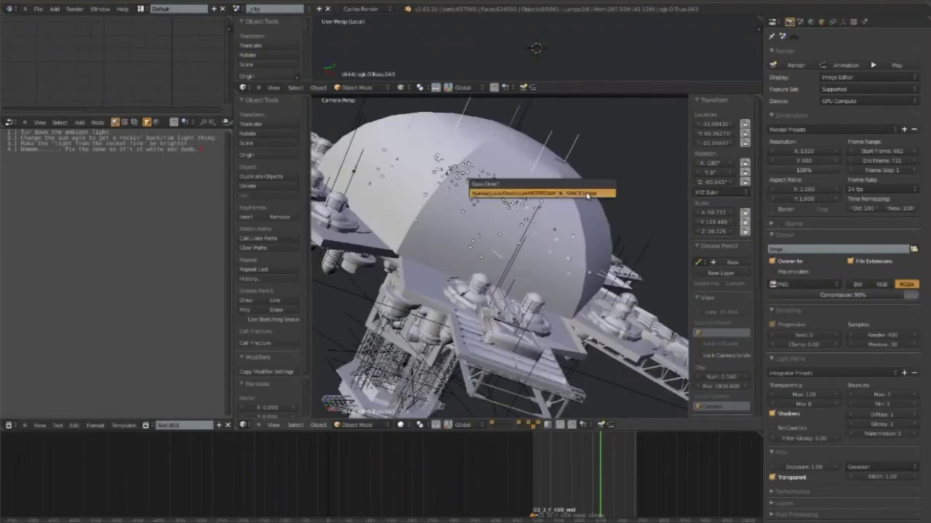
key("z")
key("KP_1")
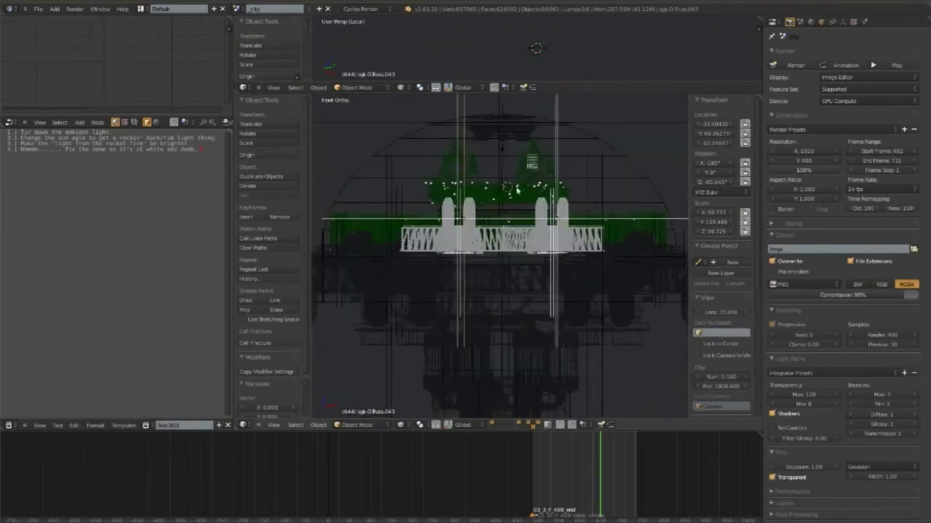
- Select a point lamp above the city and place a copy along Y in top view
left_click(508, 149)
key("z")
key("KP_7")
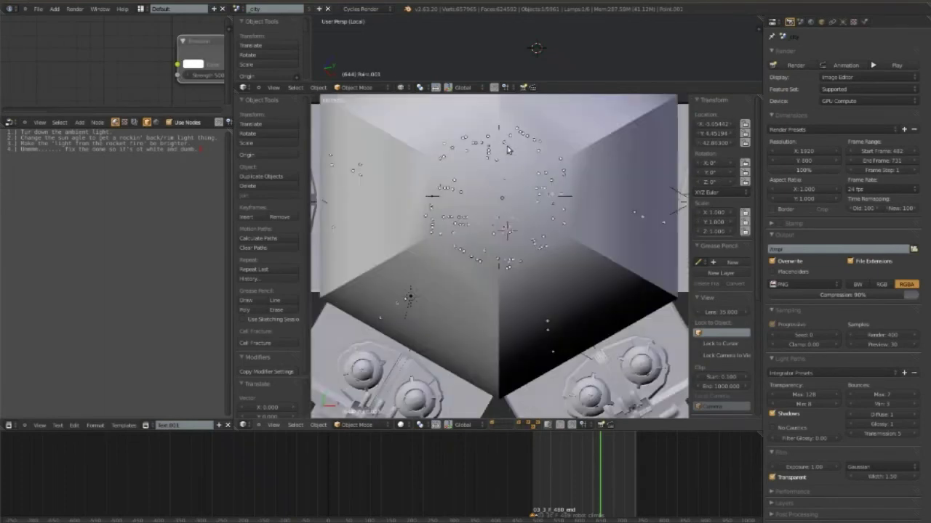
key("z")
key("shift+d")
key("y")
left_click(436, 192)
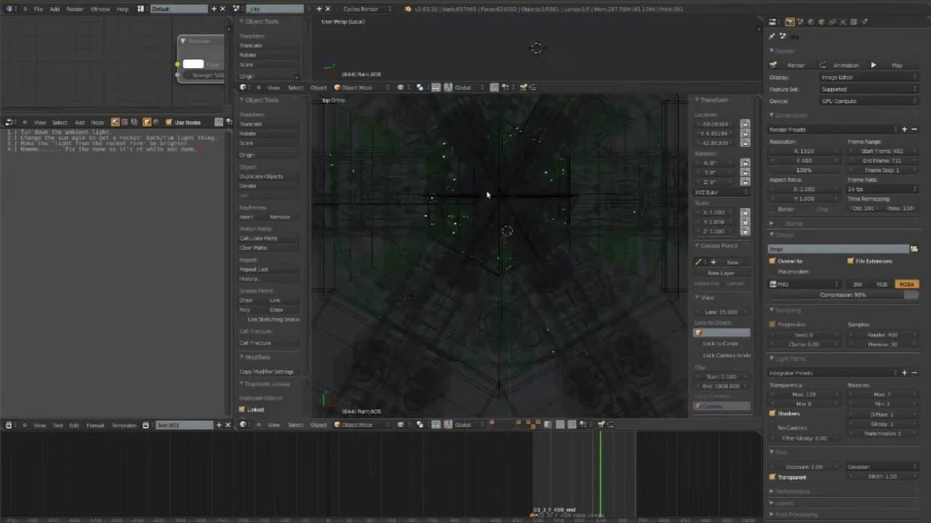
- Add linked lamp copies, one offset along X and one lowered along Z
key("alt+d")
key("x")
left_click(574, 197)
key("KP_1")
key("z")
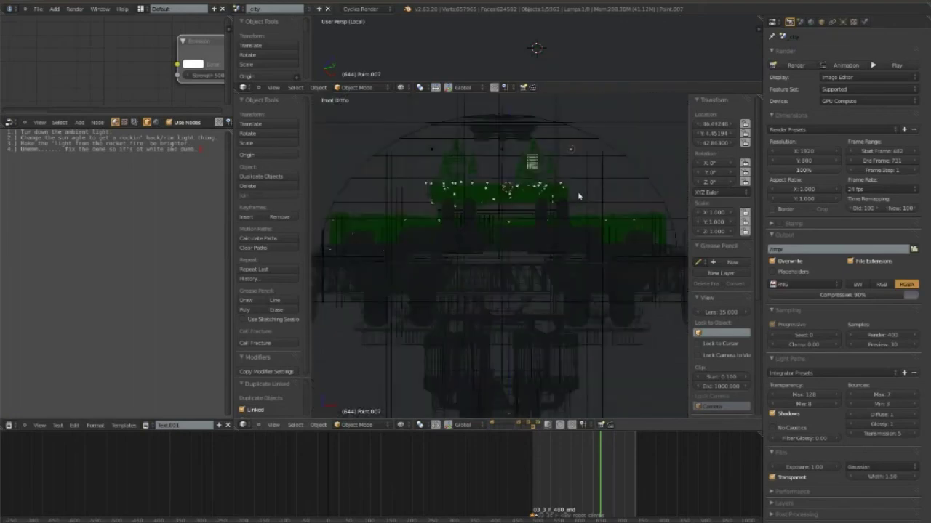
key("alt+d")
key("z")
left_click(430, 163)
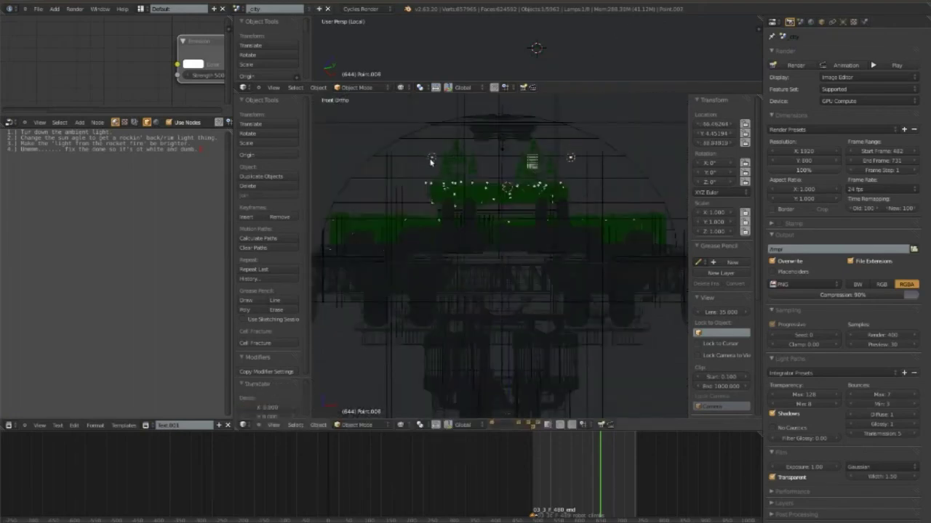
- Add one more linked lamp copy, scale it to 1.701, rotate it and move it into place
key("KP_7")
key("z")
key("alt+d")
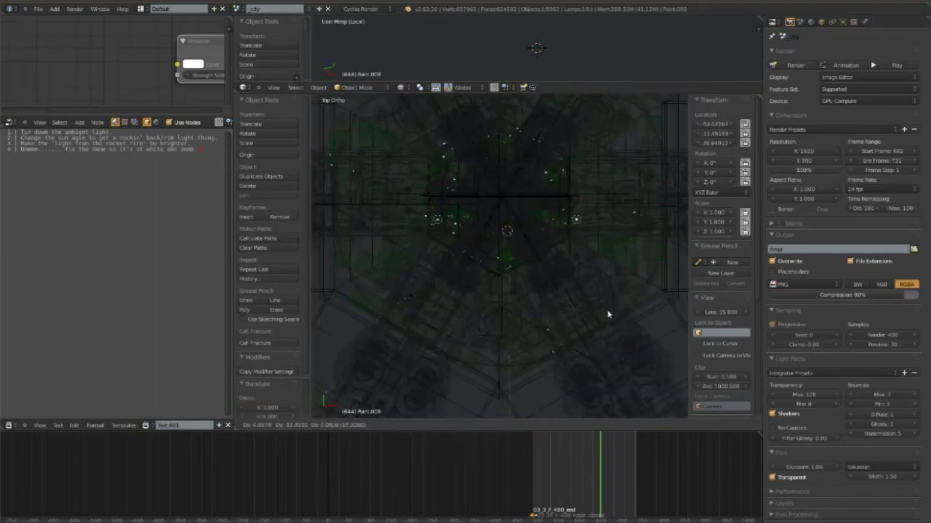
key("s")
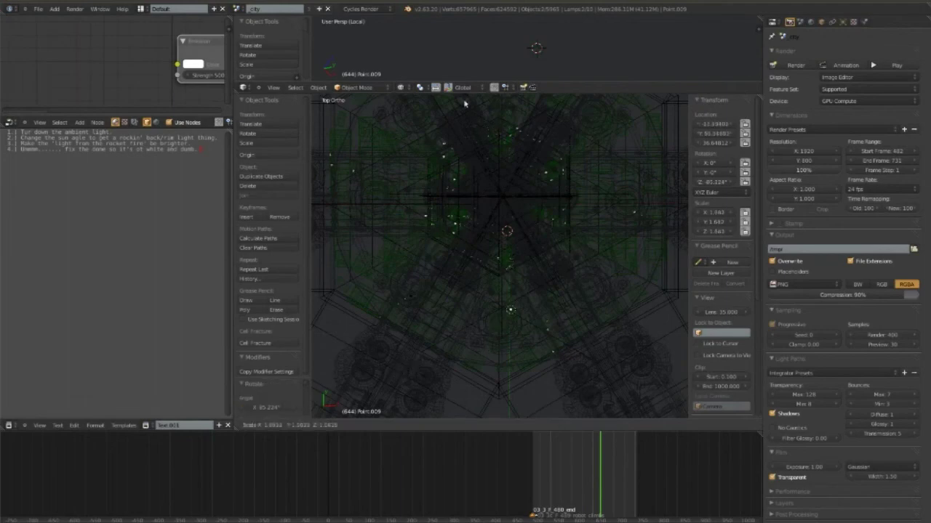
left_click(571, 51)
key("r")
left_click(585, 153)
key("KP_3")
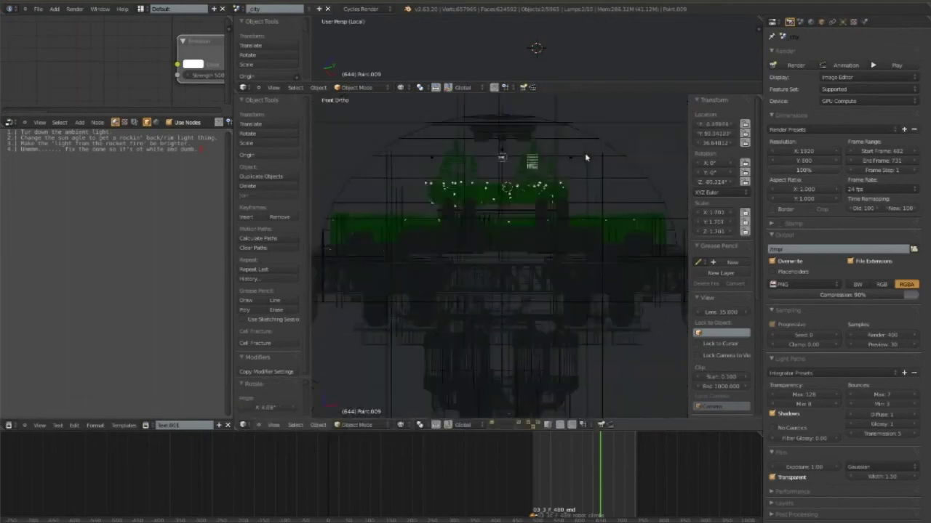
middle_click_drag(585, 152, 600, 260)
key("g")
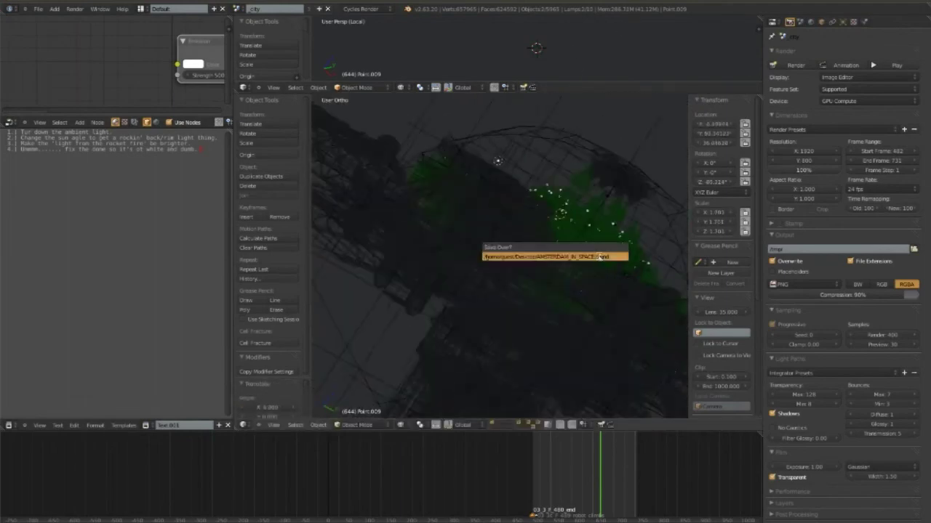
left_click(600, 259)
- Centre the station in top view and look through the scene camera
key("z")
key("KP_1")
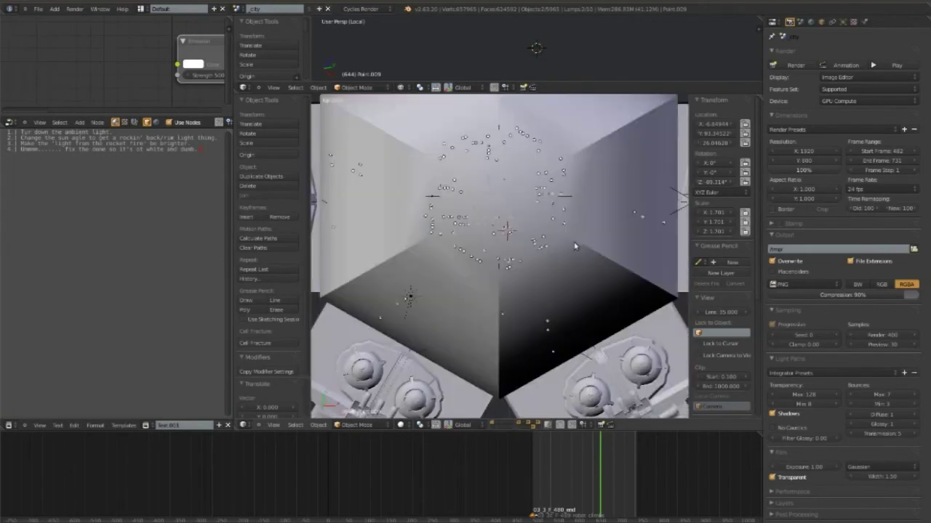
key("KP_7")
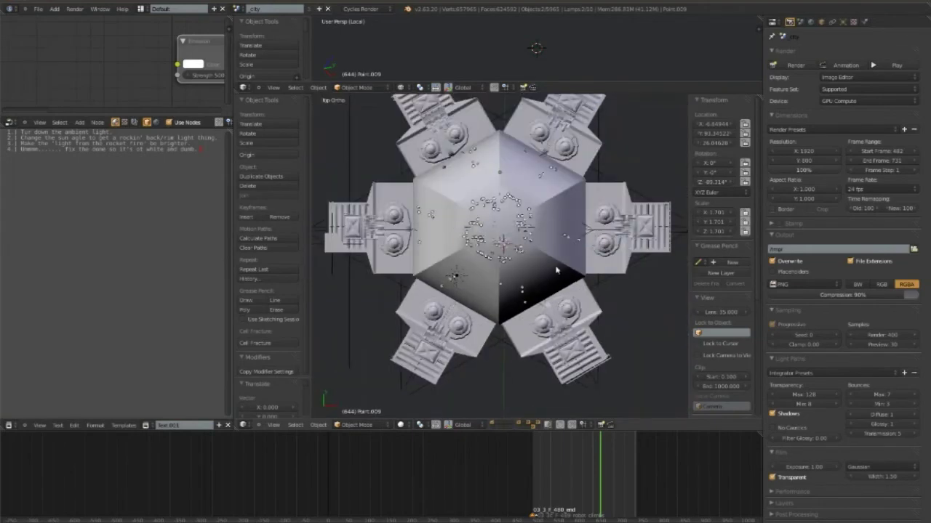
middle_click_drag(564, 240, 556, 278, "shift")
key("KP_0")
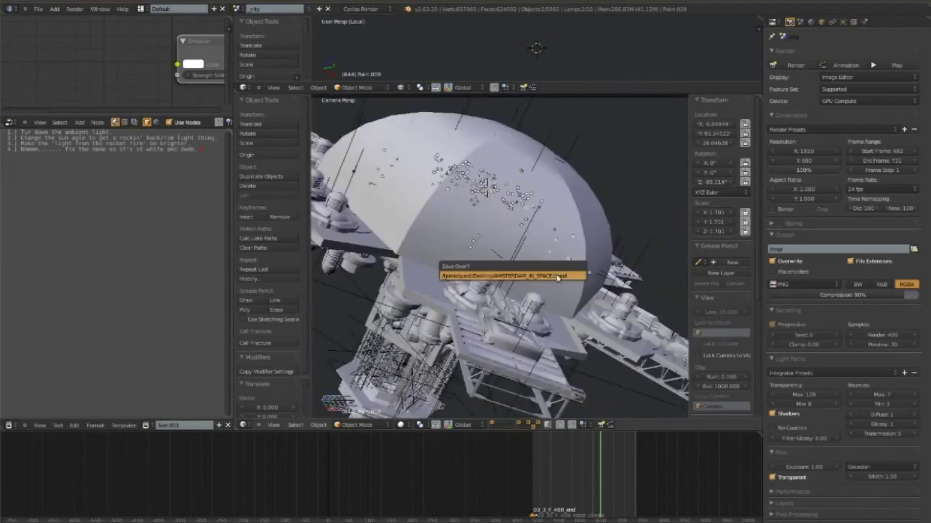
- Save over the station file, then start an F12 Cycles render of frame 644
key("ctrl+s")
left_click(543, 331)
scroll(542, 333, "down", 3)
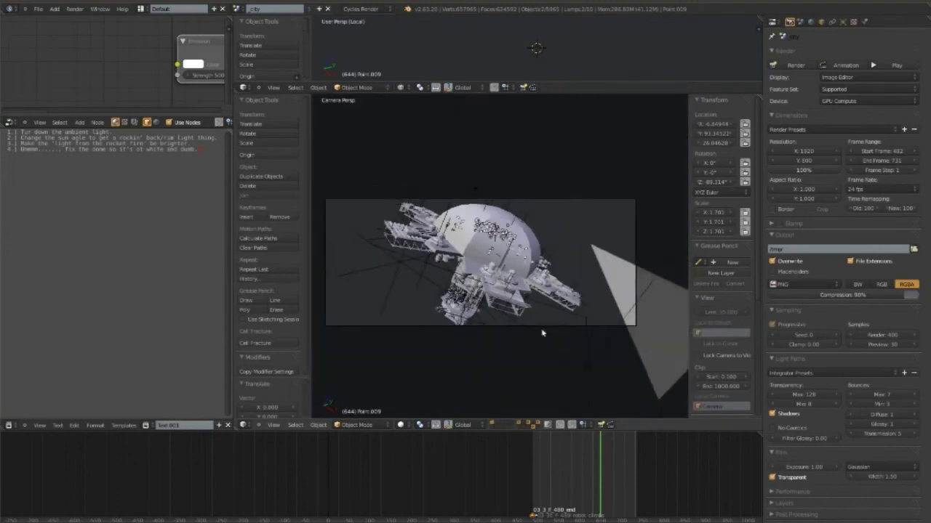
right_click(677, 326)
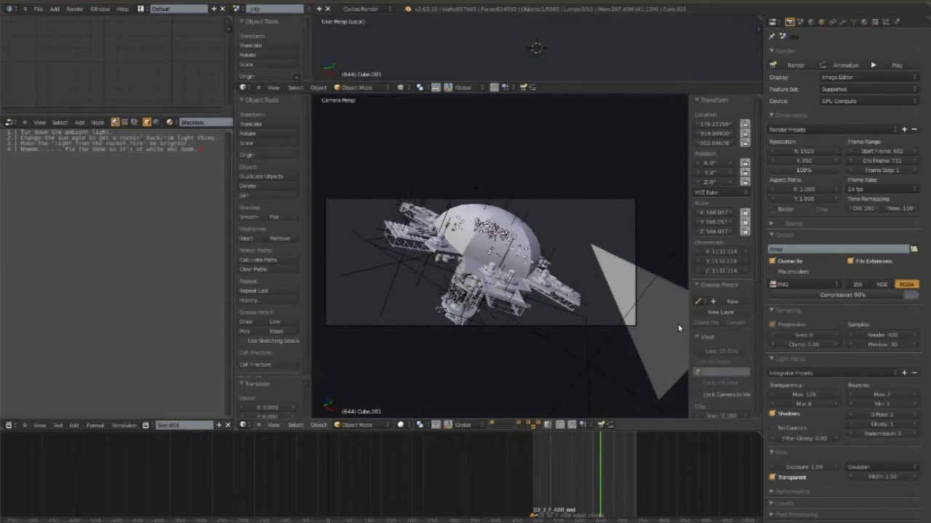
key("ctrl+s")
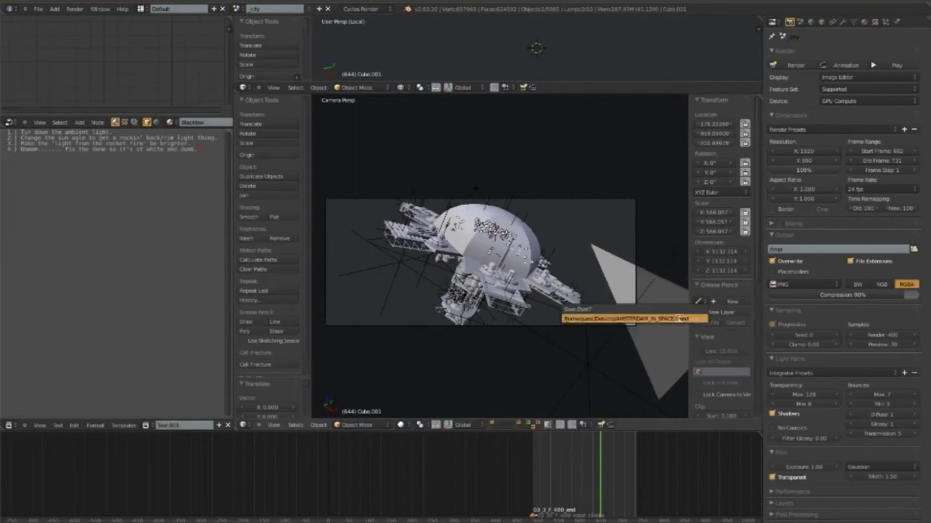
scroll(678, 324, "up", 2)
key("ctrl+s")
left_click(679, 319)
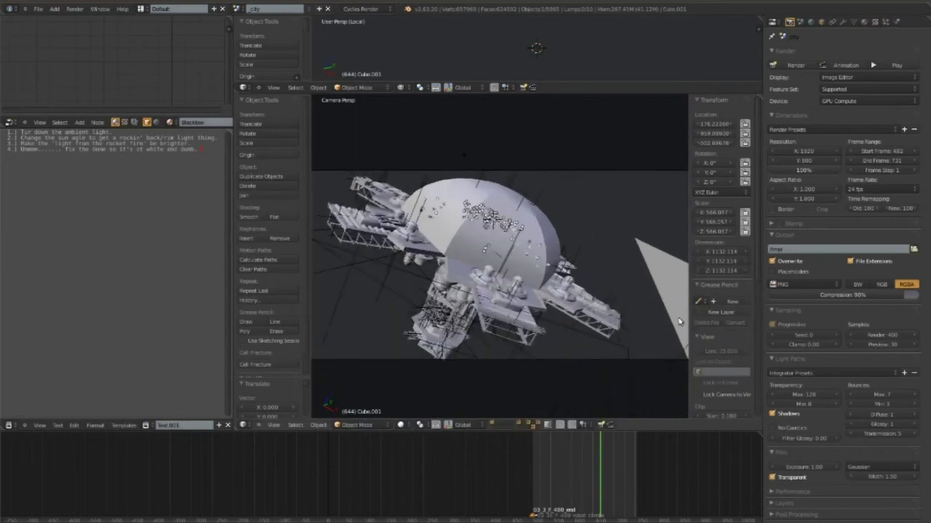
key("F12")
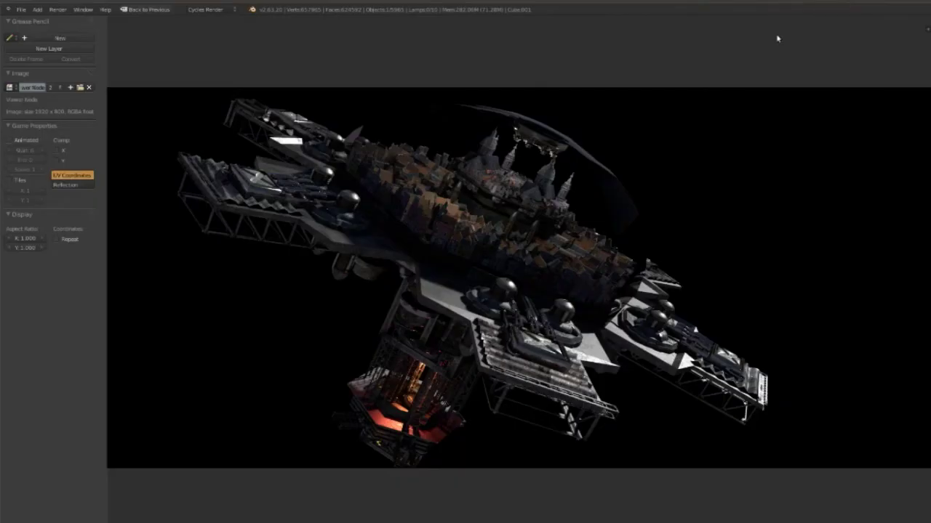
- Zoom the Render Result of frame 644 while the Cycles render refines
scroll(777, 38, "up", 1)
scroll(658, 188, "down", 1)
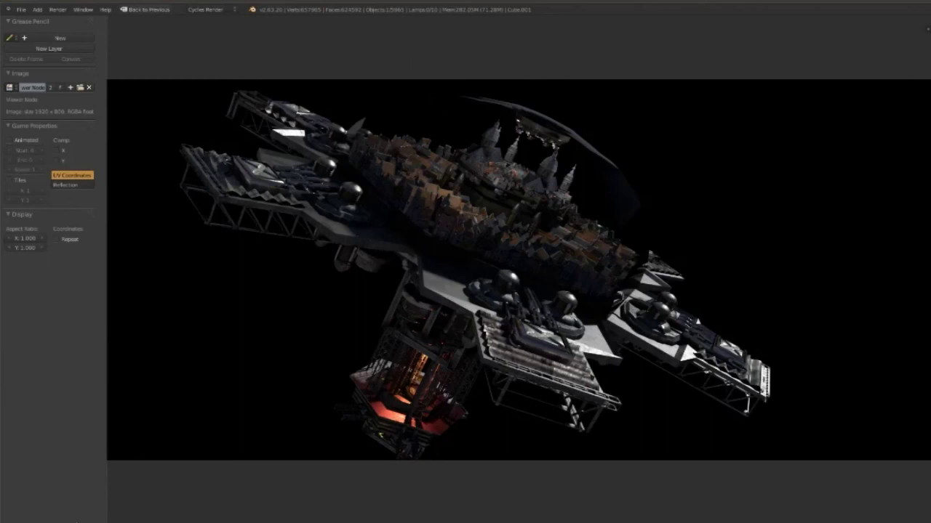
left_click(807, 2)
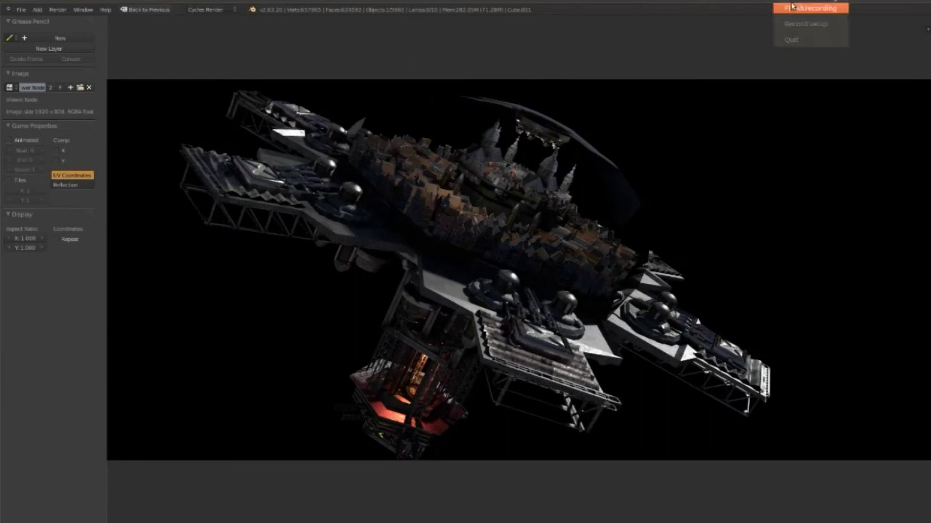